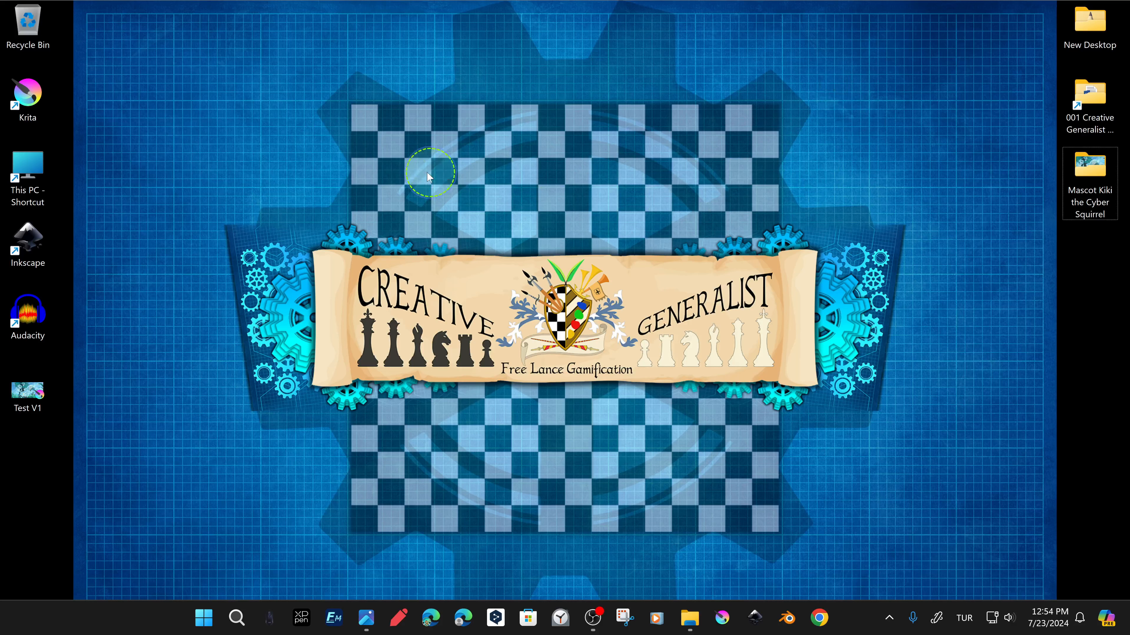
Launch Krita and clear the list of recent images on its start screen.
{"action": "left_click", "coordinate": [37, 103]}
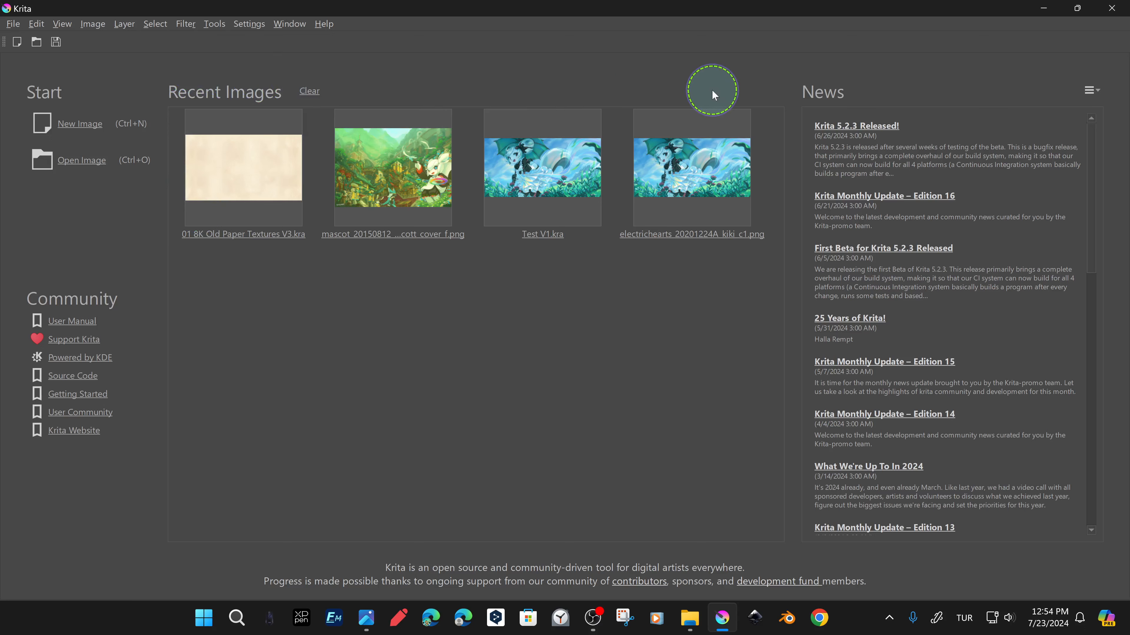
{"action": "left_click", "coordinate": [310, 92]}
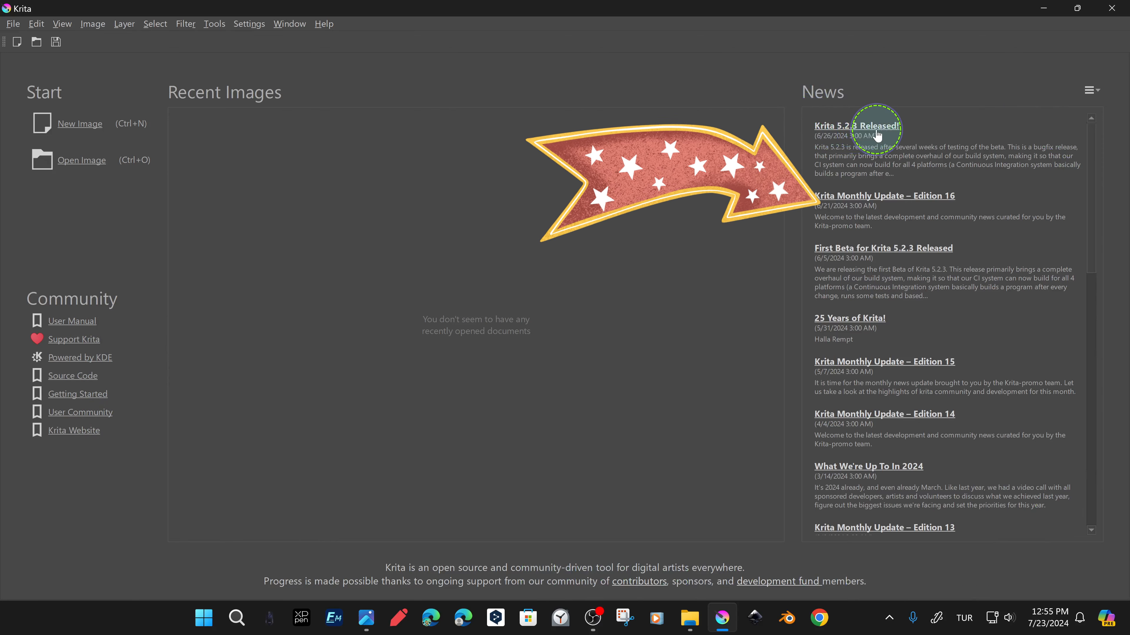
{"action": "left_click", "coordinate": [1095, 93]}
{"action": "left_click", "coordinate": [1095, 93]}
{"action": "left_click", "coordinate": [1095, 93]}
{"action": "left_click", "coordinate": [1095, 93]}
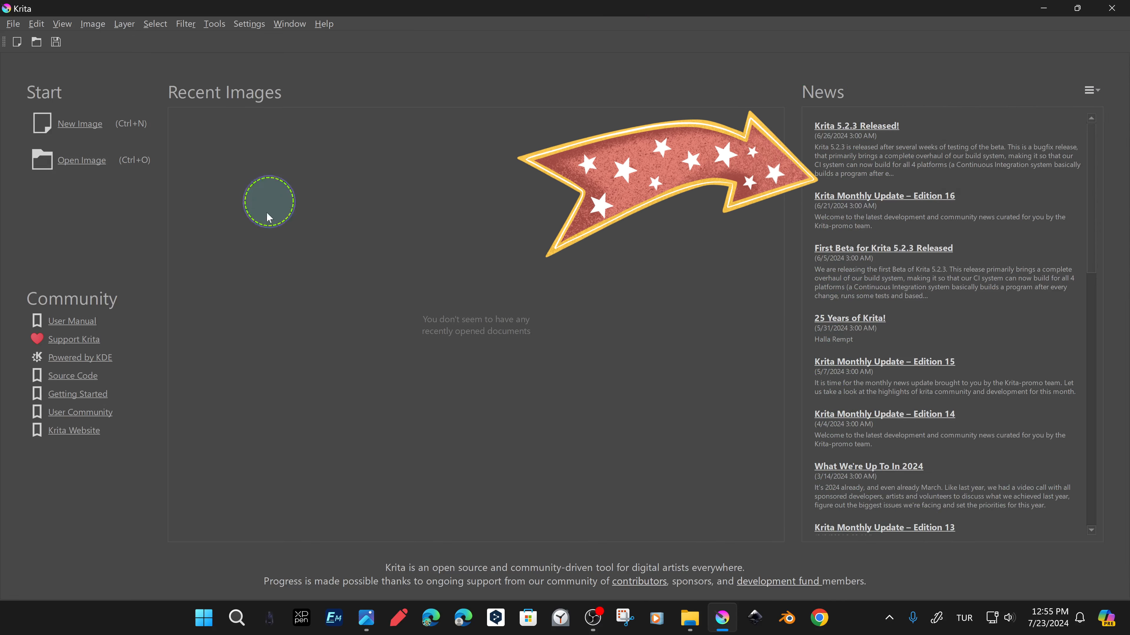
Open the Test V1 image from the Desktop for viewing and close it again.
{"action": "left_click", "coordinate": [88, 161]}
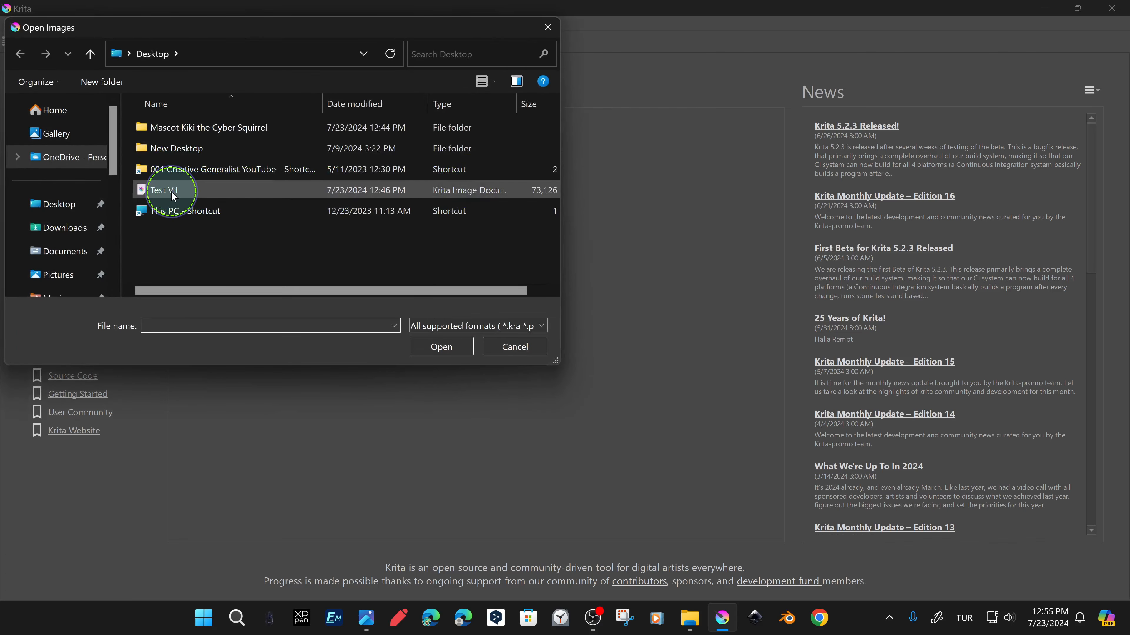
{"action": "left_click", "coordinate": [171, 191]}
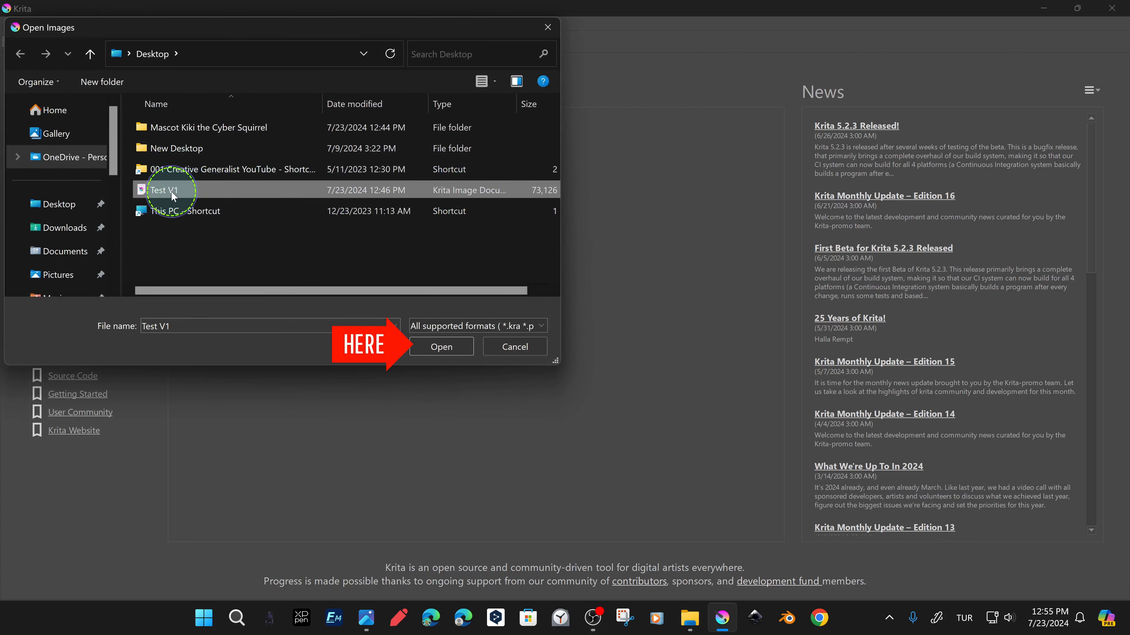
{"action": "left_click", "coordinate": [438, 341]}
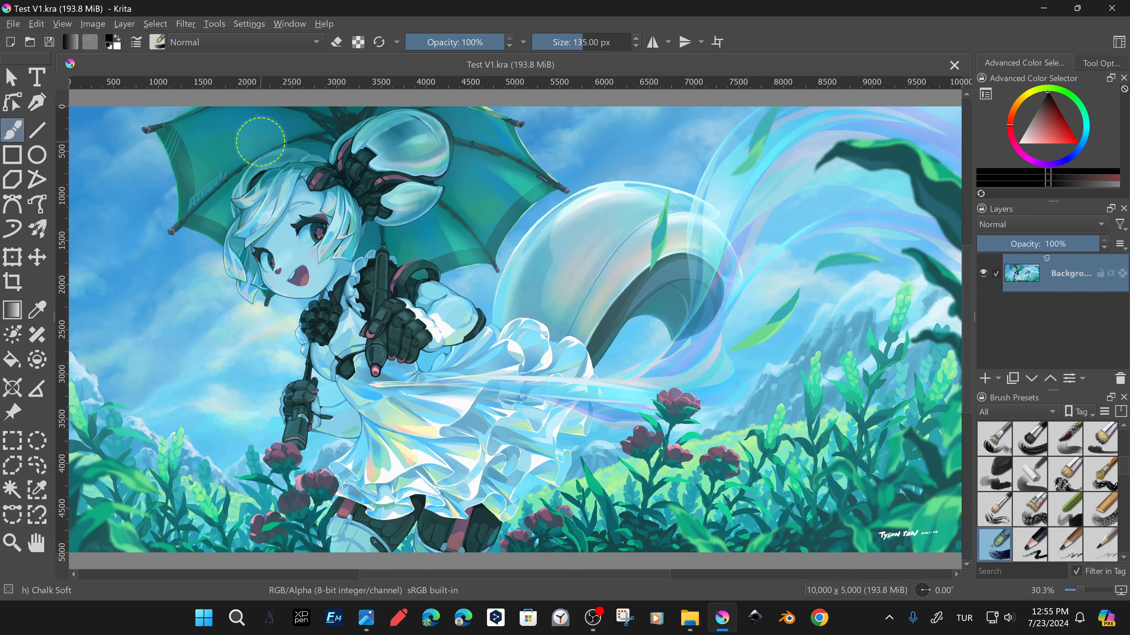
{"action": "left_click", "coordinate": [954, 66]}
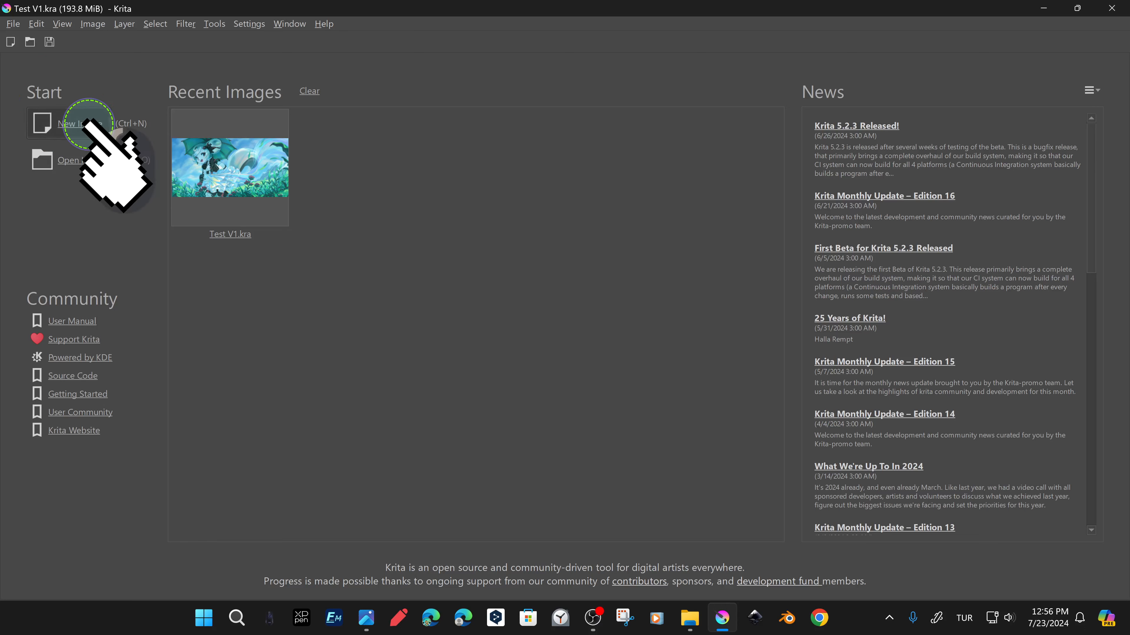
Start a new image and look through the clipboard, Animation, Comic, Design, DSLR and Texture template categories, returning to the custom document settings.
{"action": "left_click", "coordinate": [90, 128]}
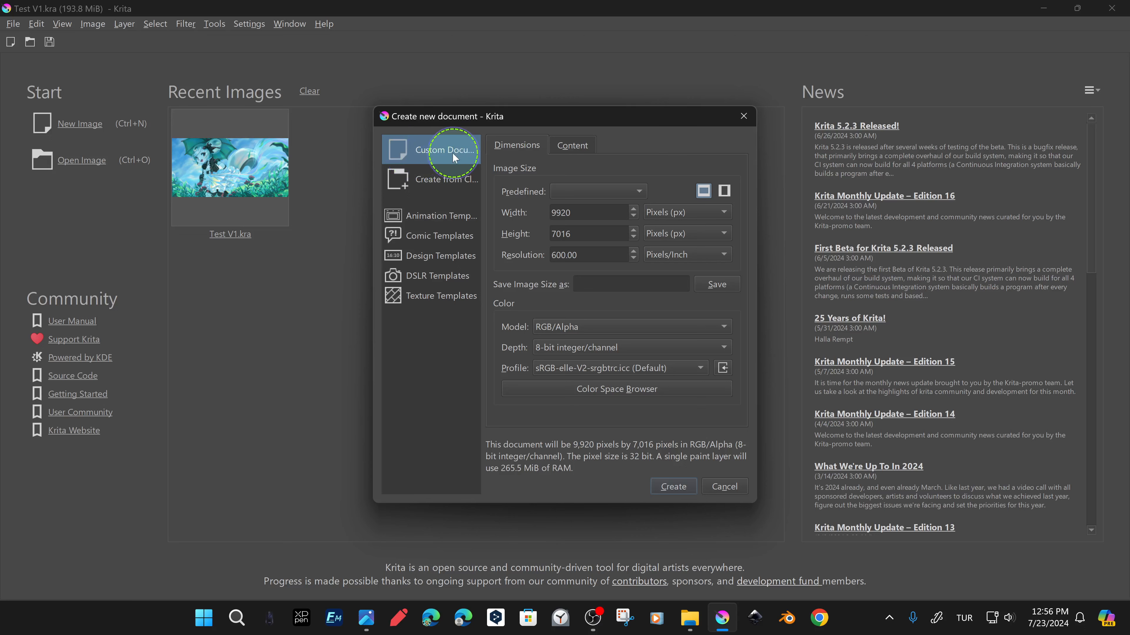
{"action": "left_click", "coordinate": [436, 189]}
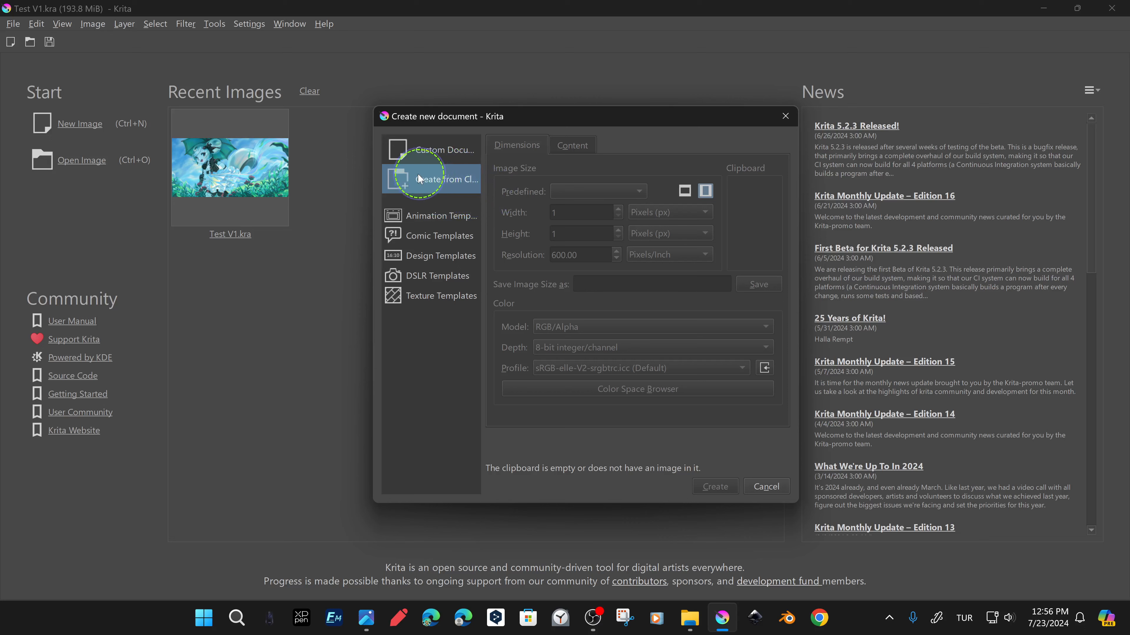
{"action": "left_click", "coordinate": [421, 223]}
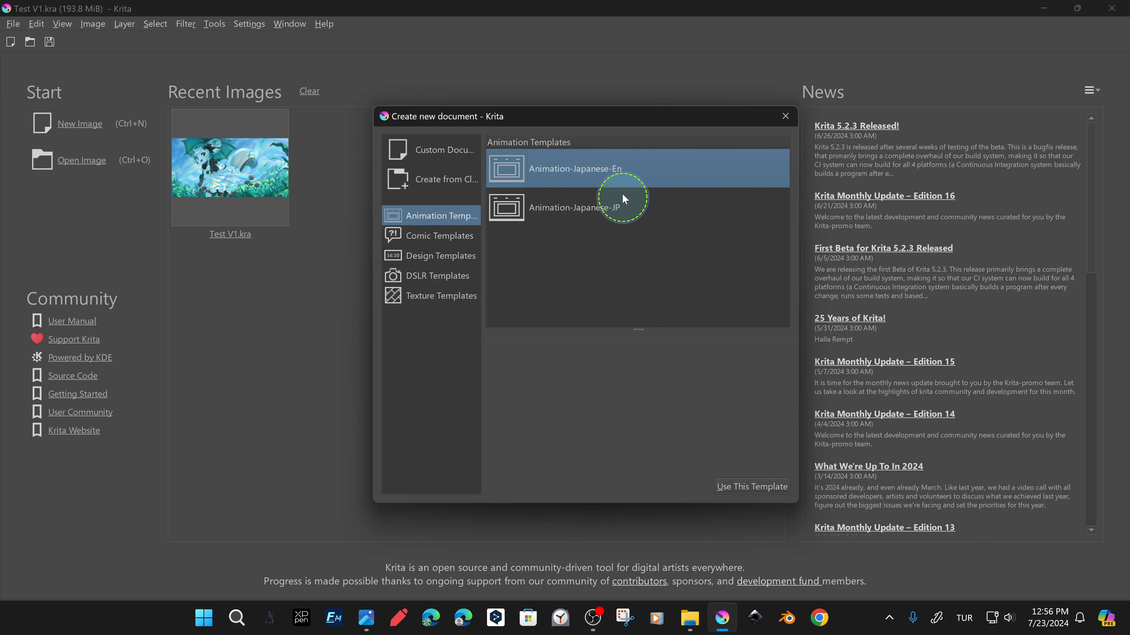
{"action": "left_click", "coordinate": [420, 240]}
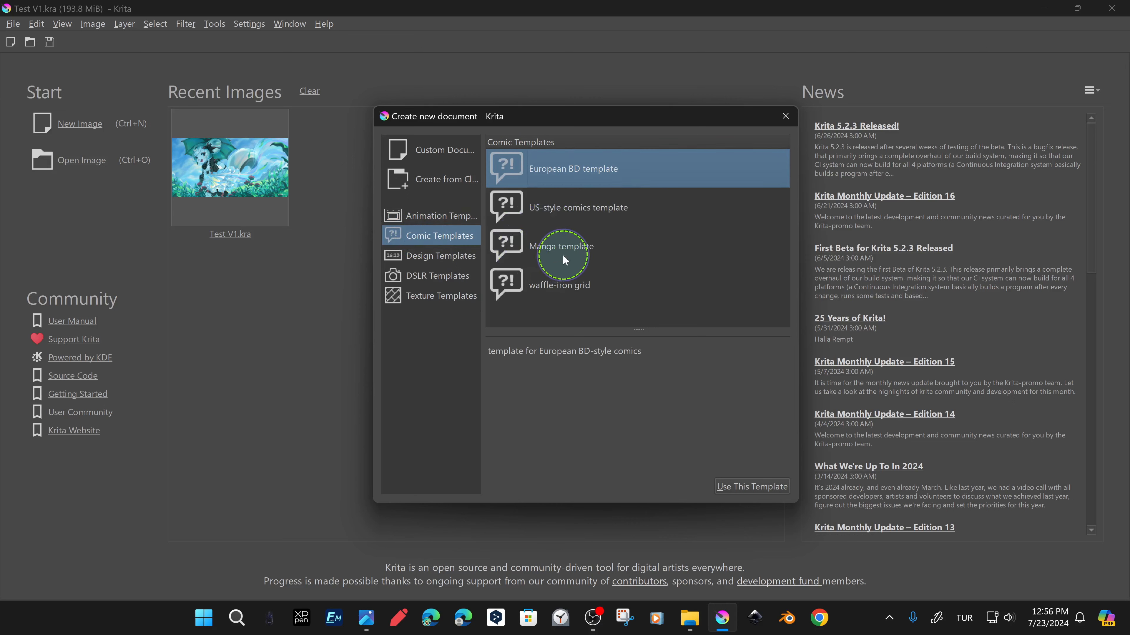
{"action": "left_click", "coordinate": [426, 258]}
{"action": "left_click", "coordinate": [621, 202]}
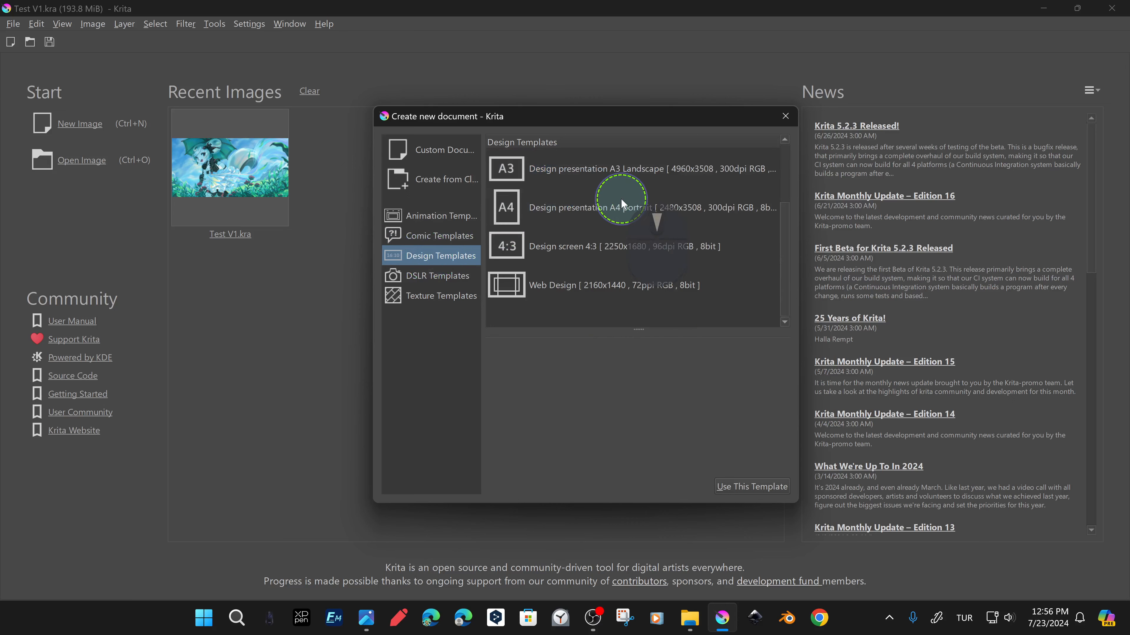
{"action": "scroll", "coordinate": [712, 289], "scroll_direction": "up", "scroll_amount": 2}
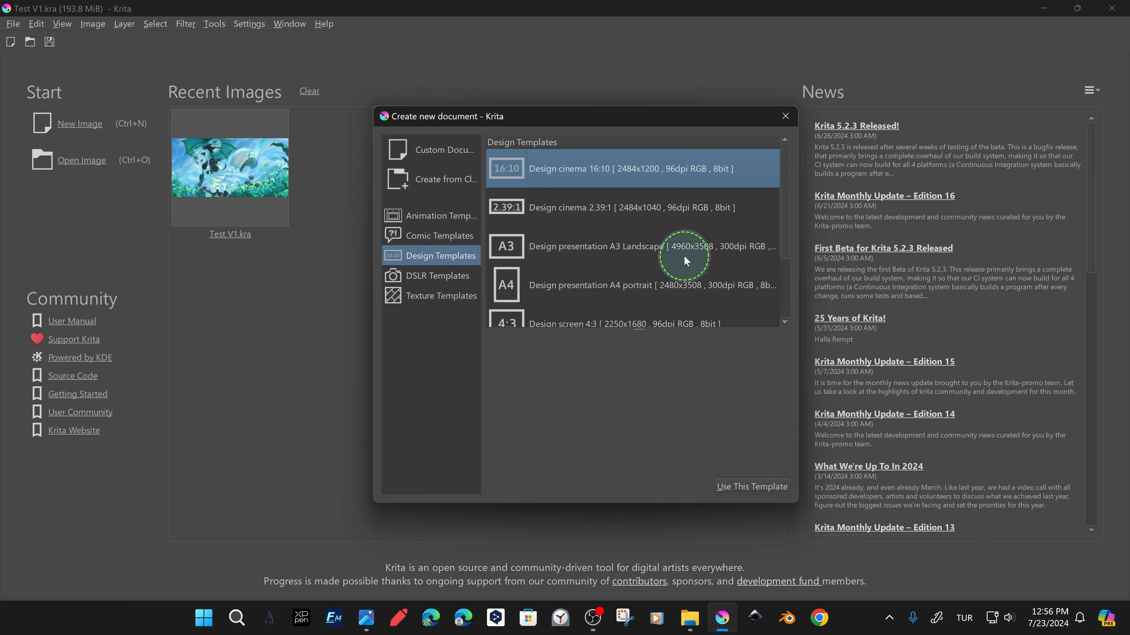
{"action": "left_click", "coordinate": [443, 275]}
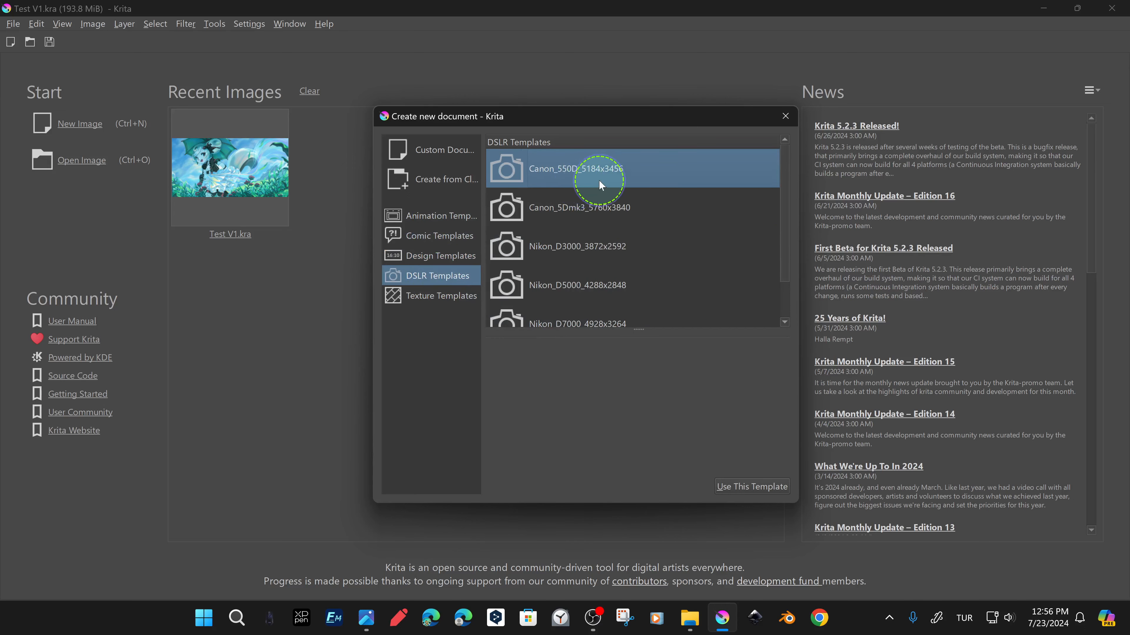
{"action": "scroll", "coordinate": [617, 266], "scroll_direction": "down", "scroll_amount": 1}
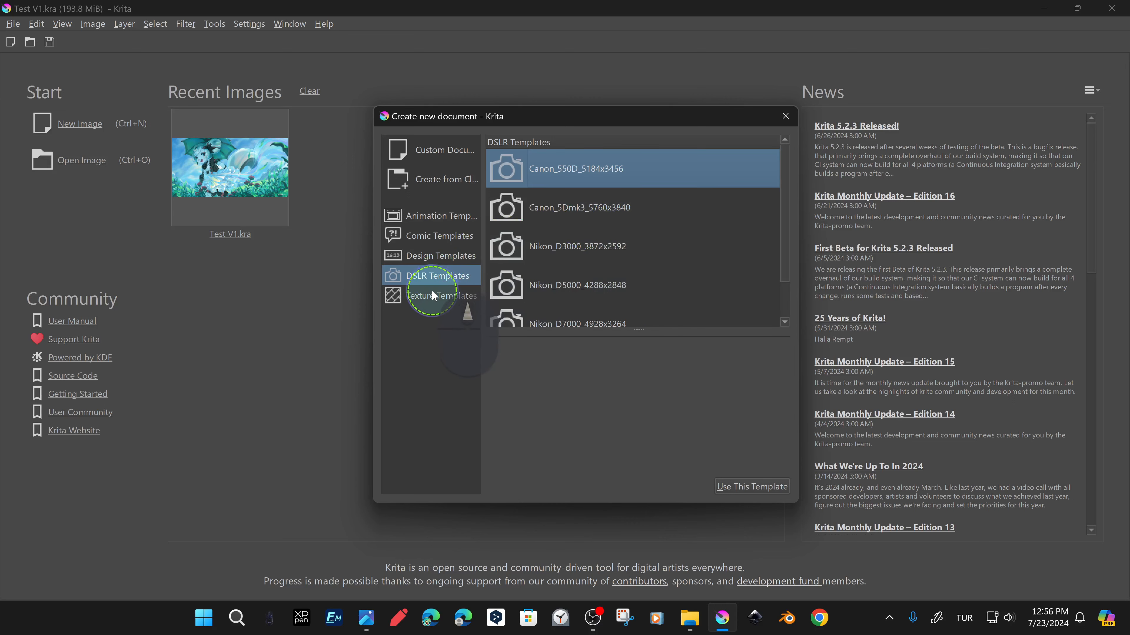
{"action": "left_click", "coordinate": [439, 295]}
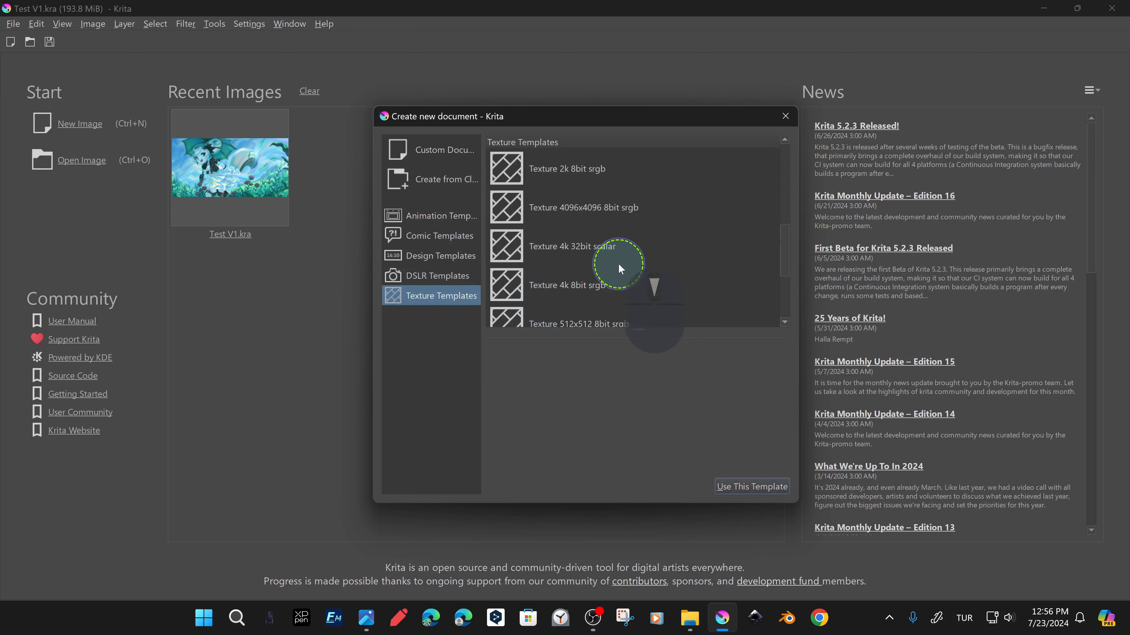
{"action": "left_click", "coordinate": [429, 149]}
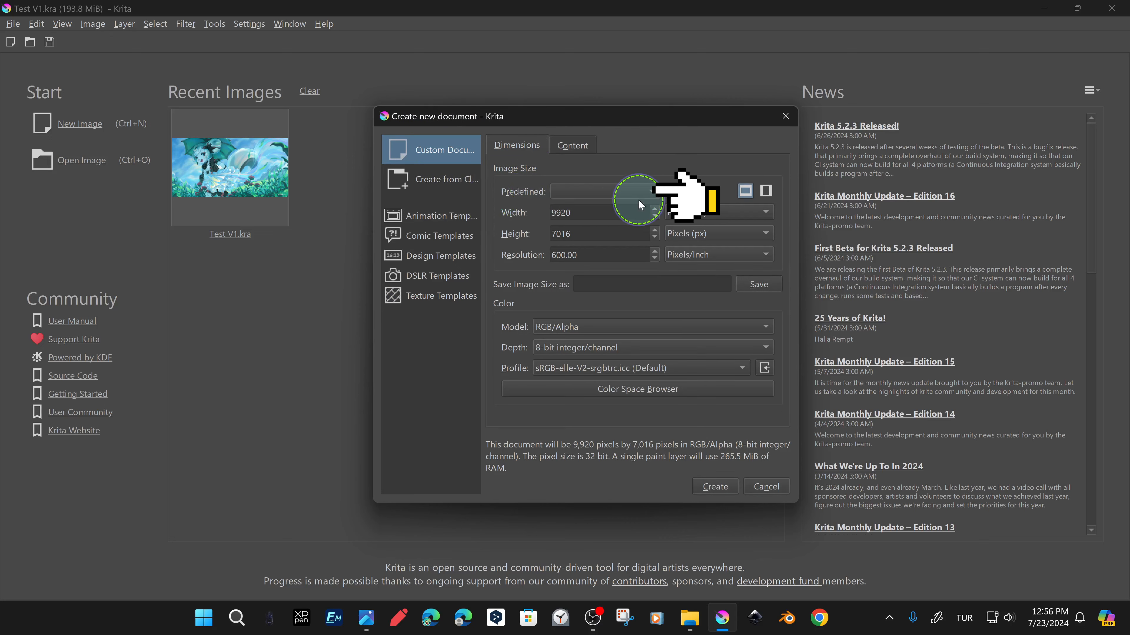
Choose the predefined A3 (600 ppi) size for the new document in landscape orientation.
{"action": "left_click", "coordinate": [652, 192]}
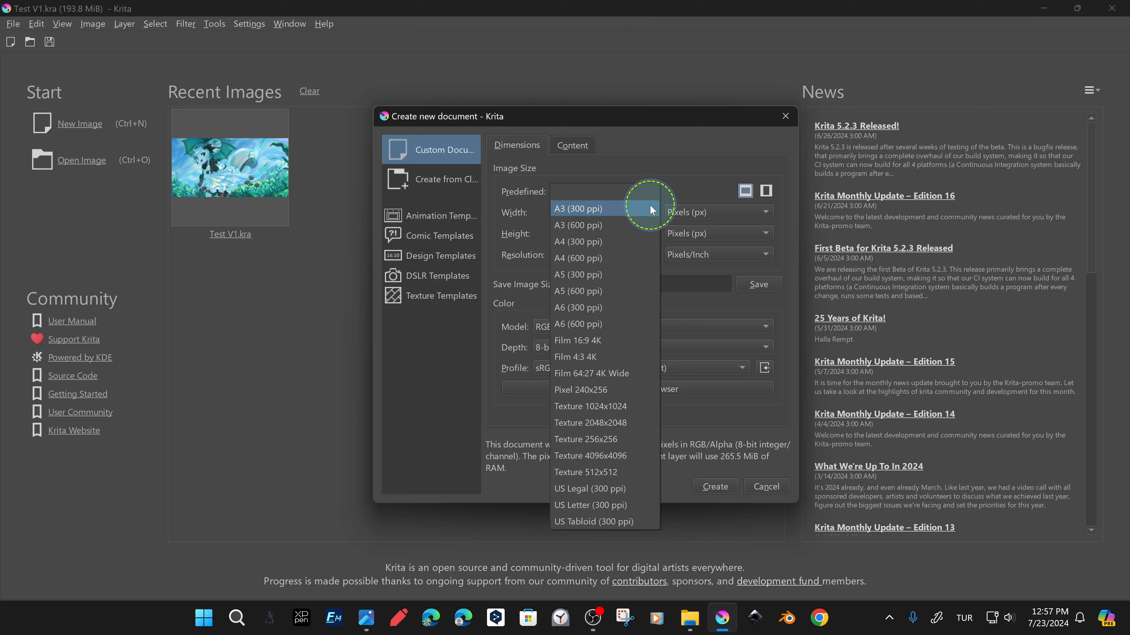
{"action": "left_click", "coordinate": [616, 231]}
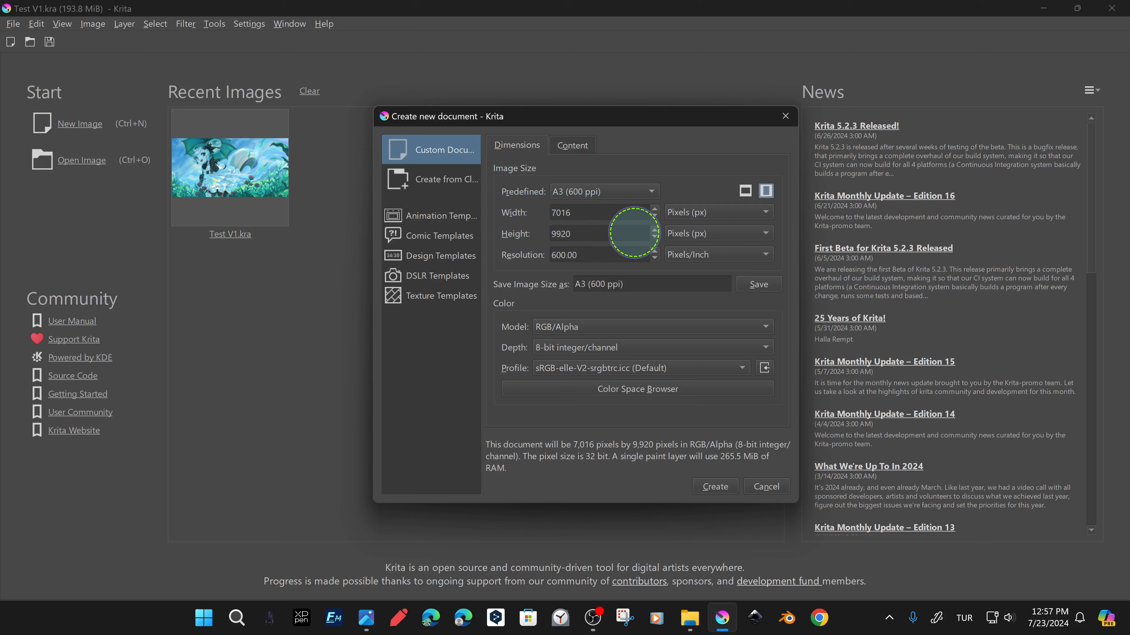
{"action": "left_click", "coordinate": [745, 192]}
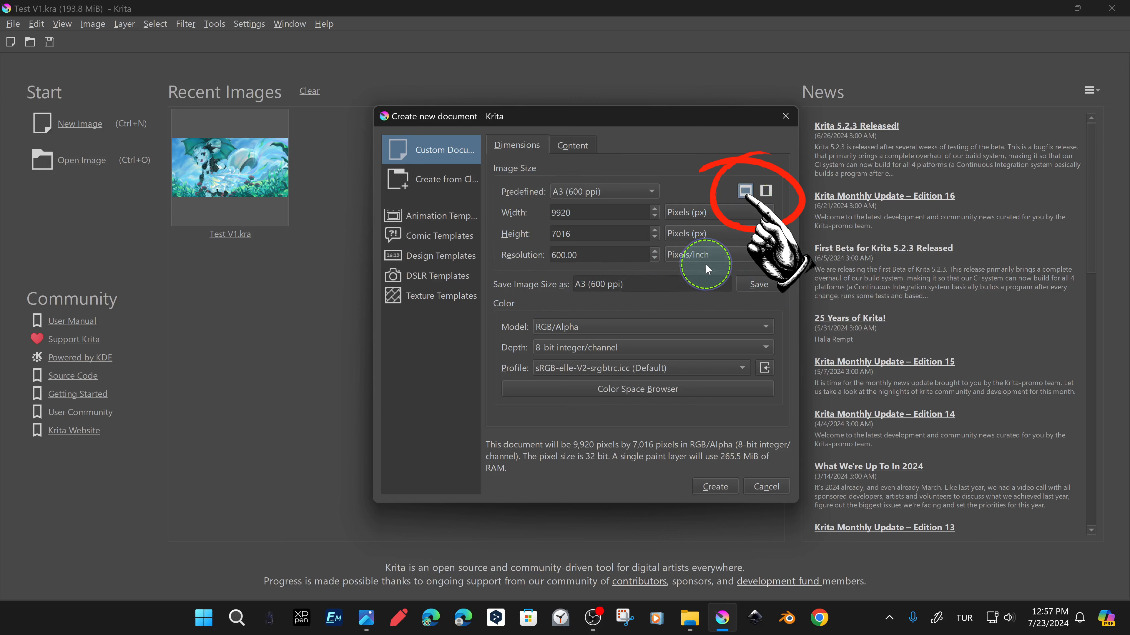
Switch the width and height units to millimeters and the resolution unit to Pixels/Centimeter.
{"action": "left_click", "coordinate": [725, 213]}
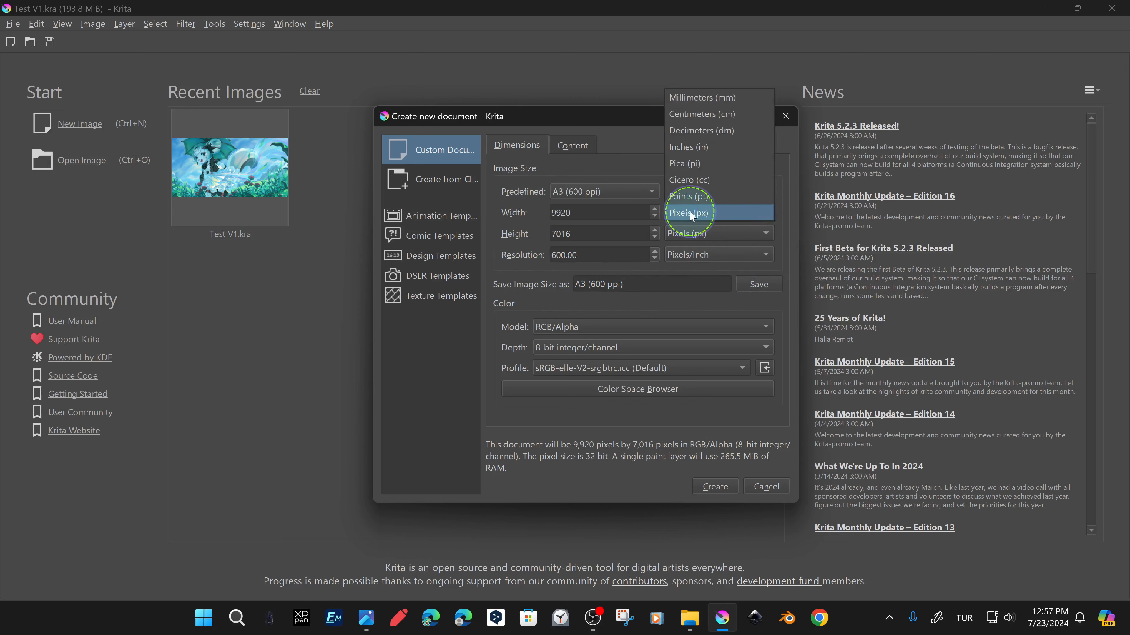
{"action": "left_click", "coordinate": [713, 100]}
{"action": "left_click", "coordinate": [708, 233]}
{"action": "left_click", "coordinate": [724, 117]}
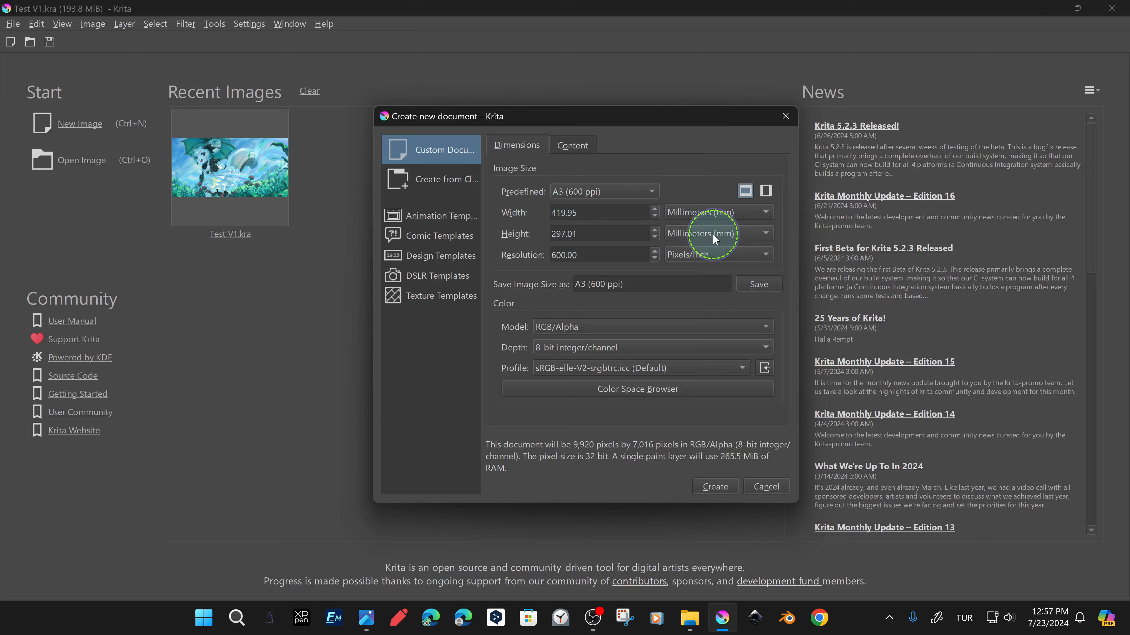
{"action": "left_click", "coordinate": [711, 254]}
{"action": "left_click", "coordinate": [714, 270]}
Return the resolution unit to Pixels/Inch and the width and height units to pixels.
{"action": "left_click", "coordinate": [717, 252]}
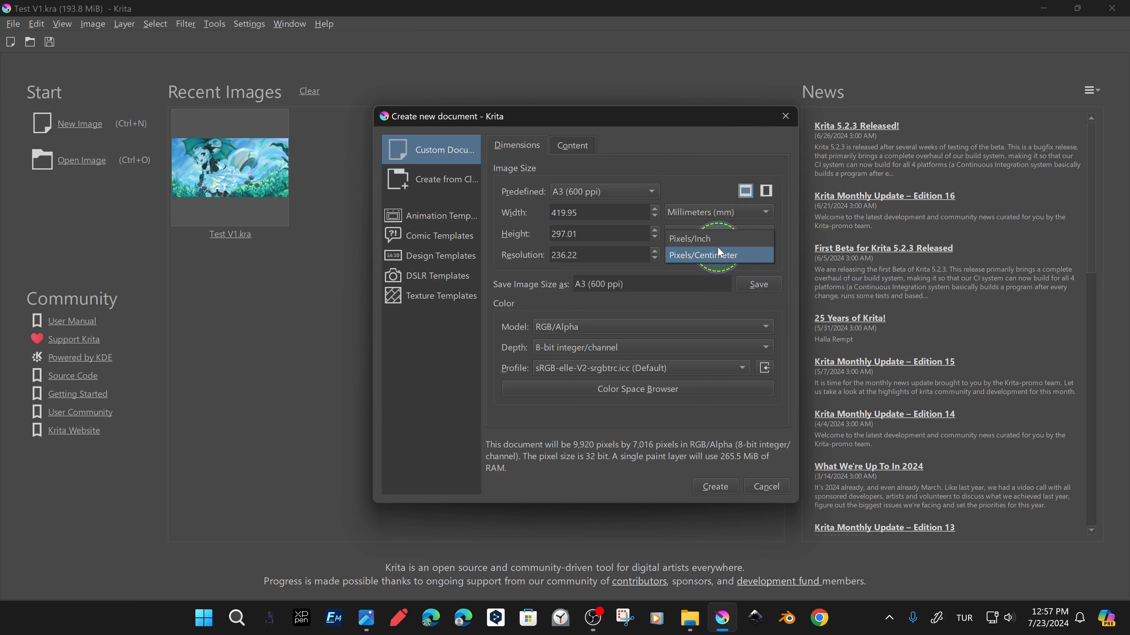
{"action": "left_click", "coordinate": [716, 239]}
{"action": "left_click", "coordinate": [723, 218]}
{"action": "left_click", "coordinate": [711, 324]}
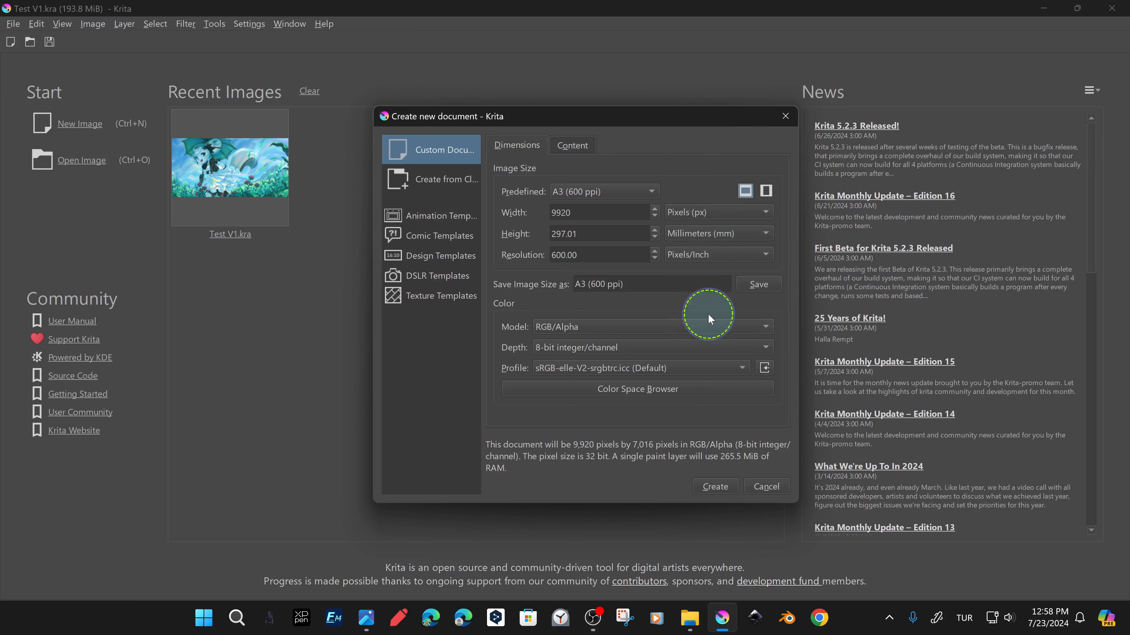
{"action": "left_click", "coordinate": [716, 233]}
{"action": "left_click", "coordinate": [707, 218]}
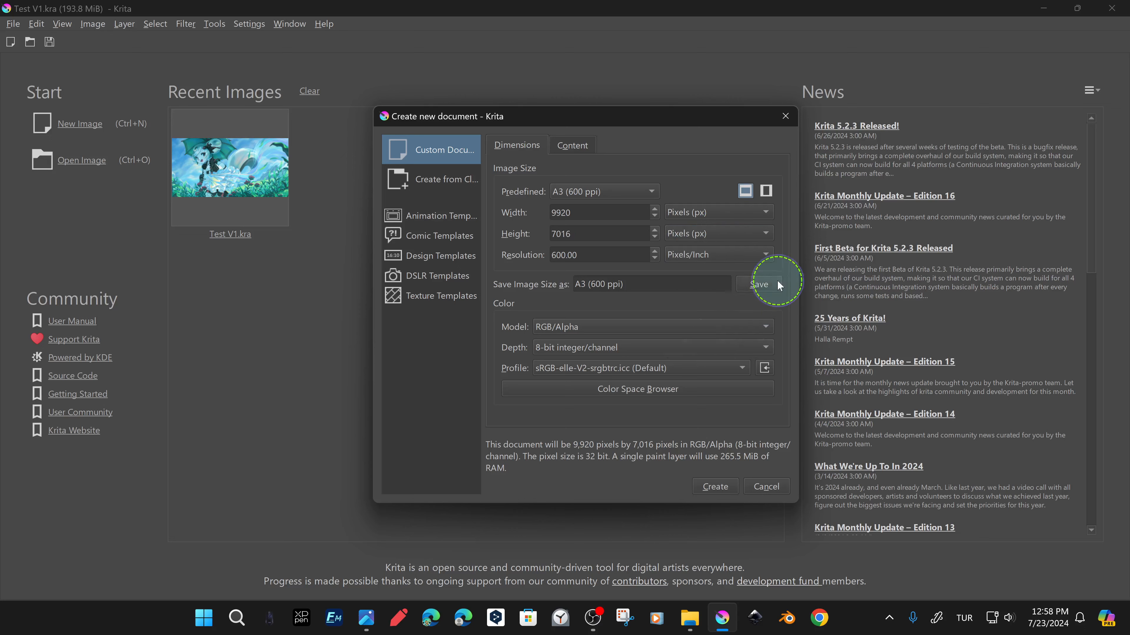
Examine the available width units and color models for the new document.
{"action": "left_click", "coordinate": [723, 222]}
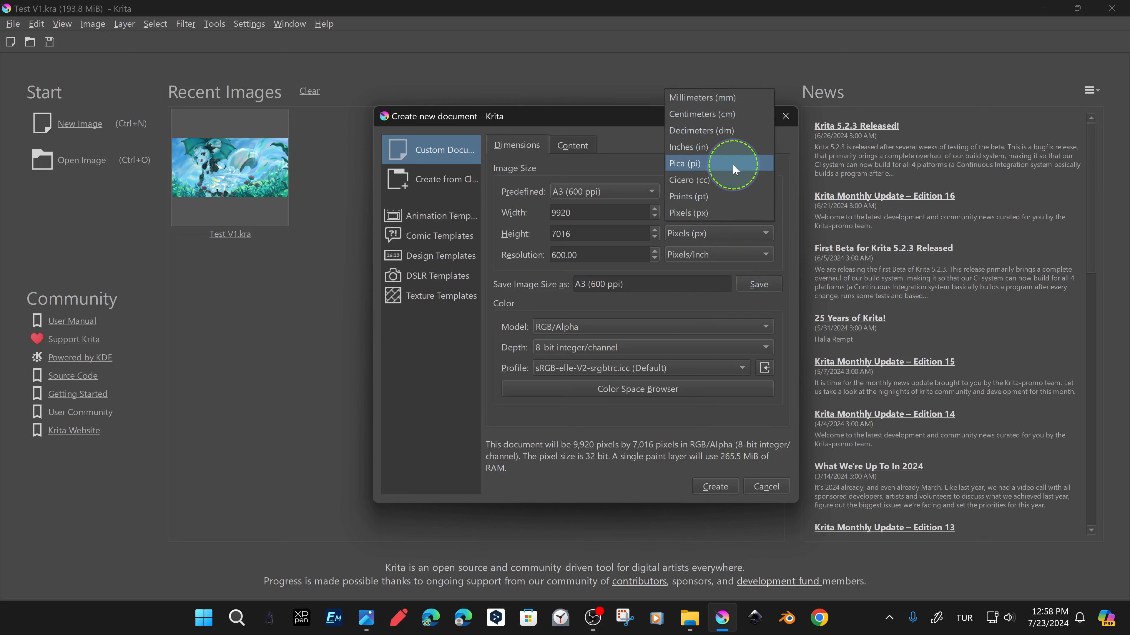
{"action": "left_click", "coordinate": [649, 180]}
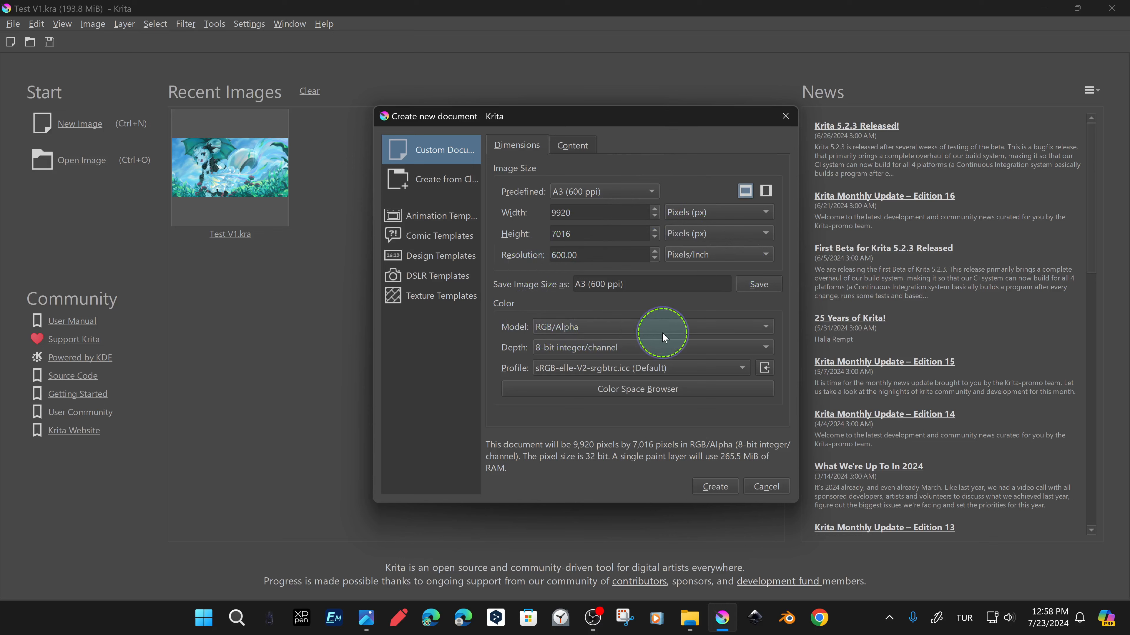
{"action": "left_click", "coordinate": [742, 328]}
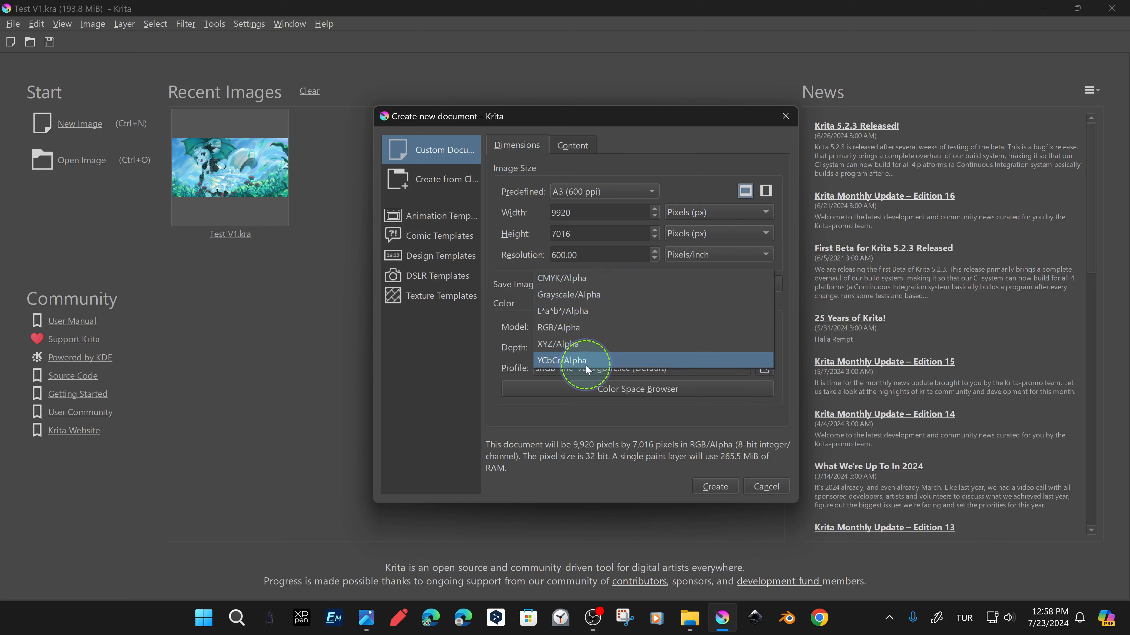
{"action": "left_click", "coordinate": [703, 137]}
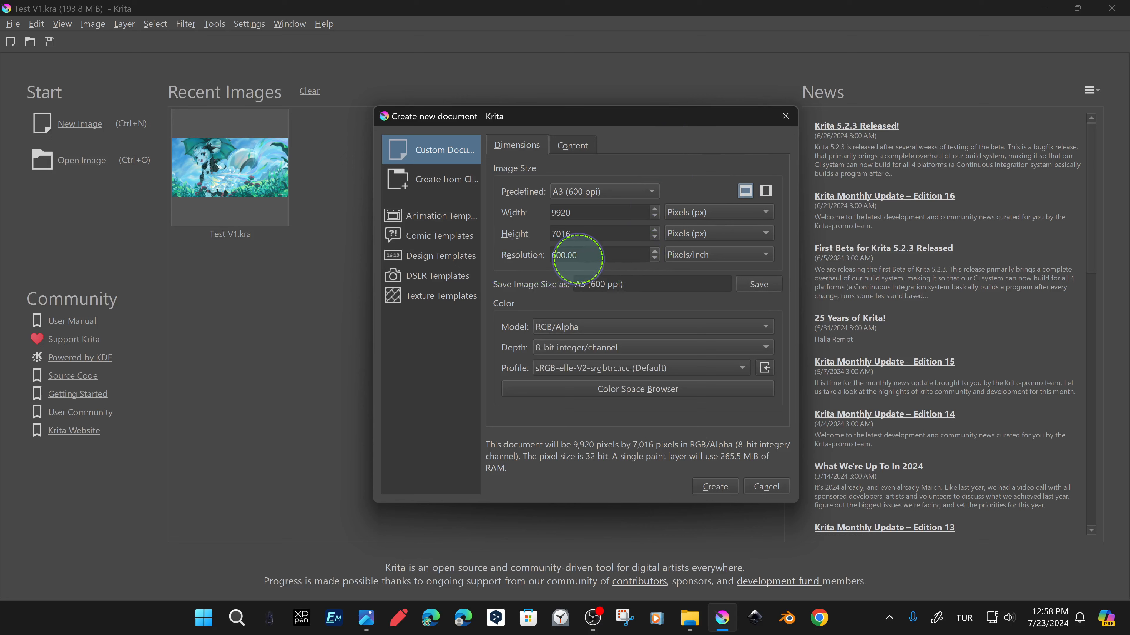
Set the custom document's width to 1024 pixels.
{"action": "left_click", "coordinate": [583, 211]}
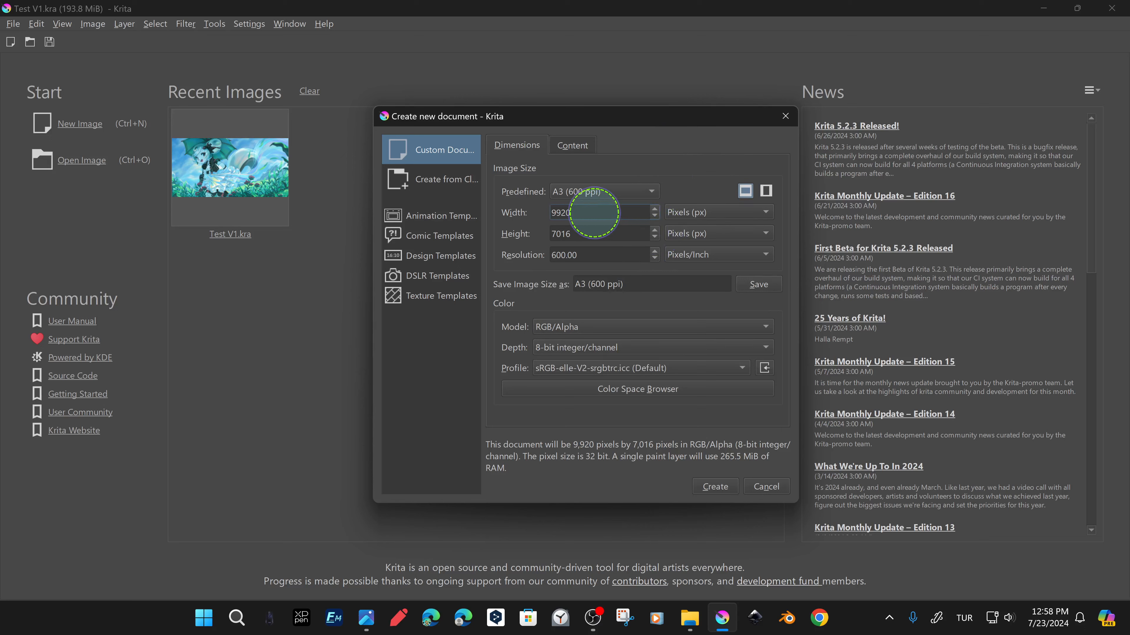
{"action": "left_click_drag", "start_coordinate": [599, 214], "coordinate": [422, 218]}
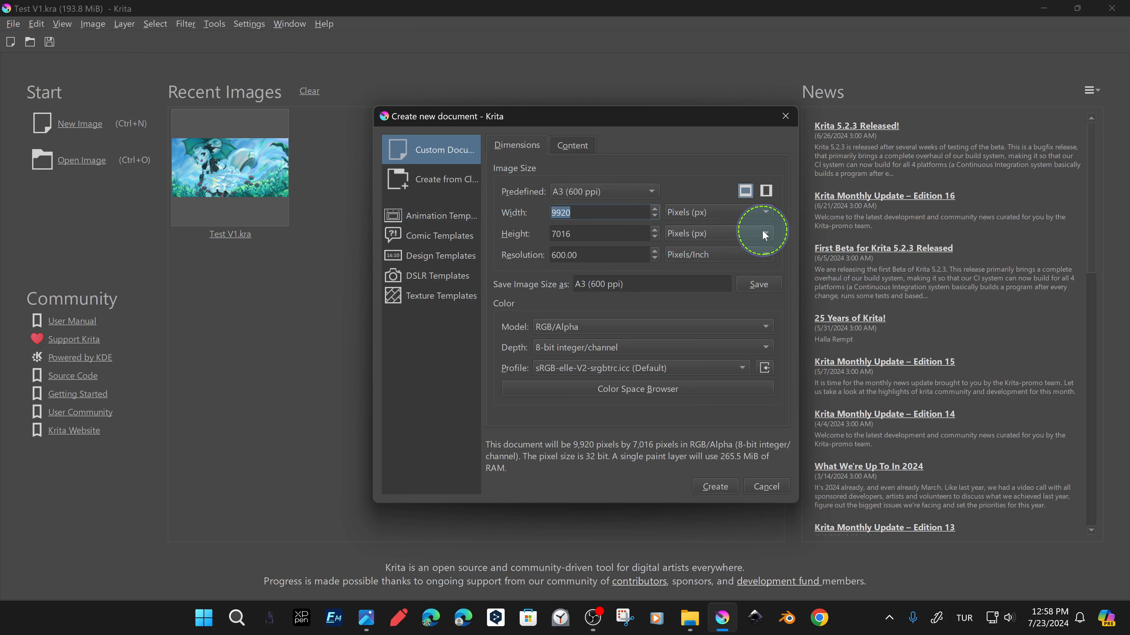
{"action": "type", "text": "11111"}
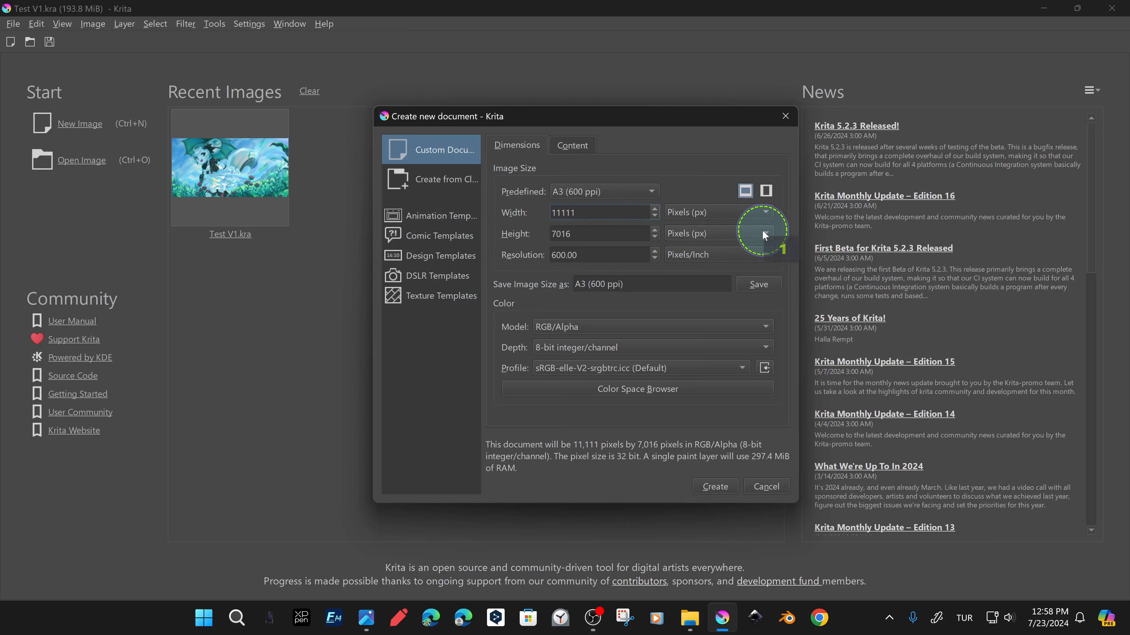
{"action": "key", "text": "BackSpace"}
{"action": "key", "text": "BackSpace"}
{"action": "key", "text": "BackSpace"}
{"action": "key", "text": "BackSpace"}
{"action": "type", "text": "024"}
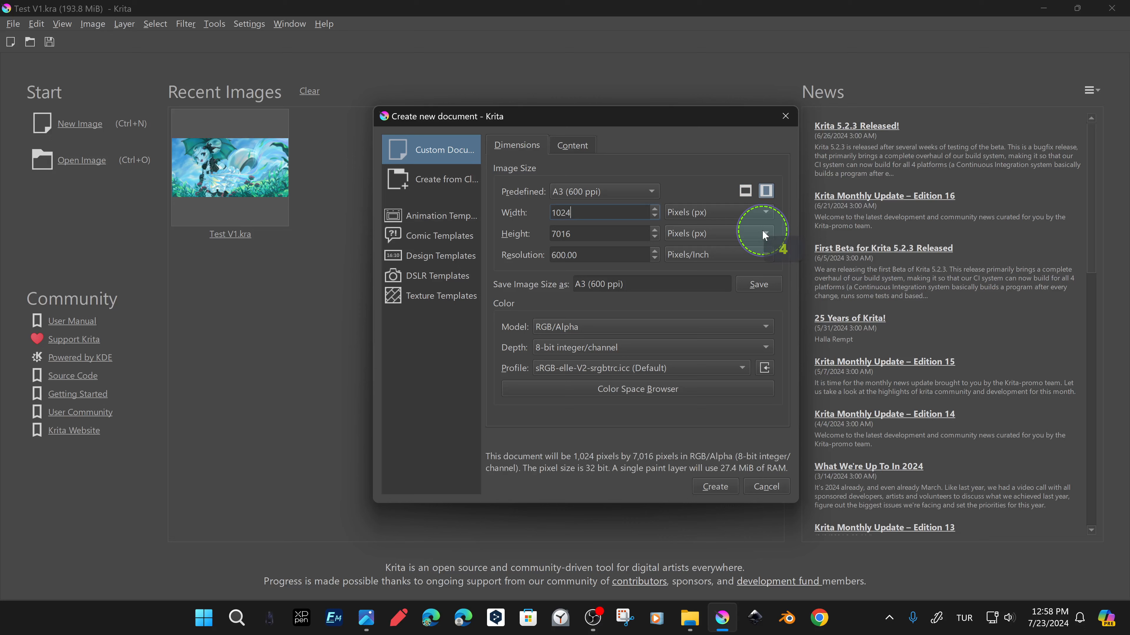
Set the custom document's height to 1024 pixels.
{"action": "double_click", "coordinate": [569, 234]}
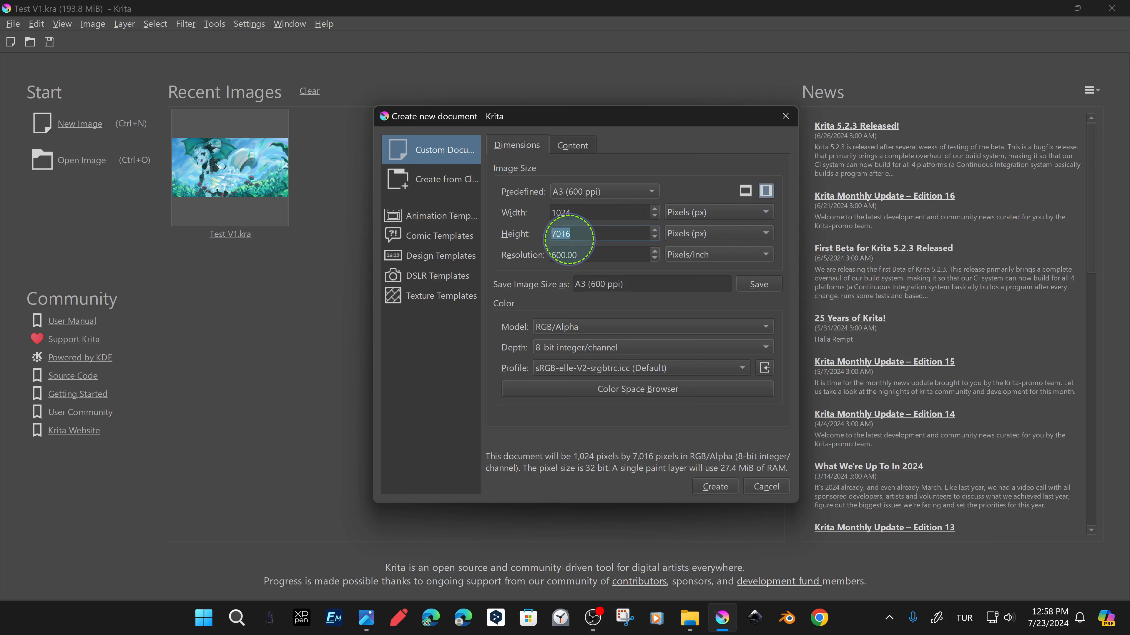
{"action": "type", "text": "1"}
{"action": "key", "text": "BackSpace"}
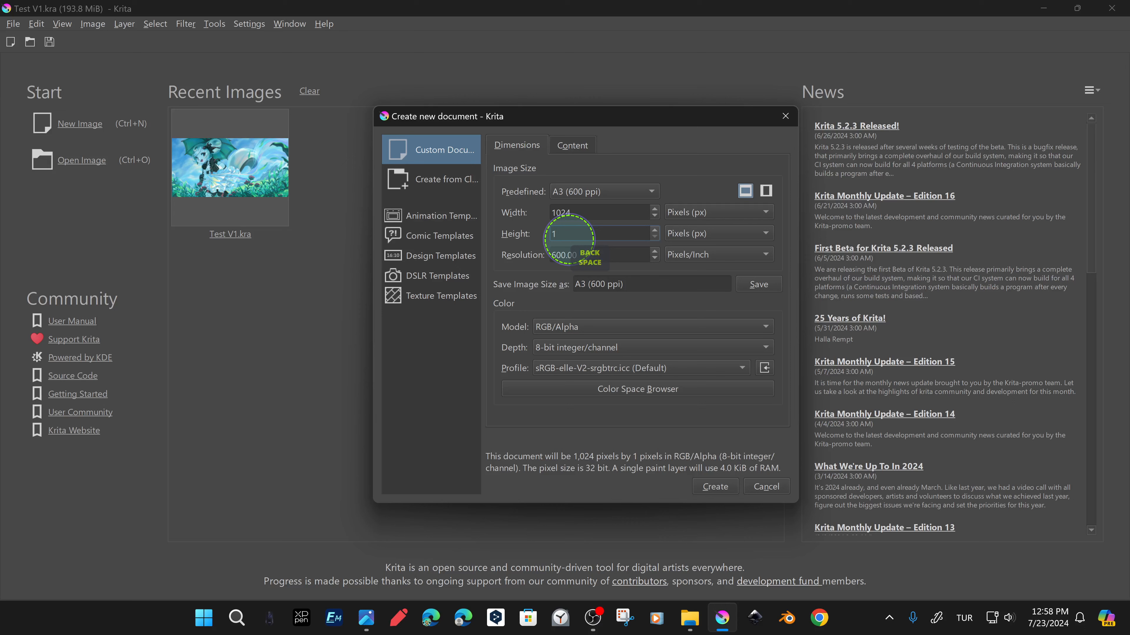
{"action": "type", "text": "024"}
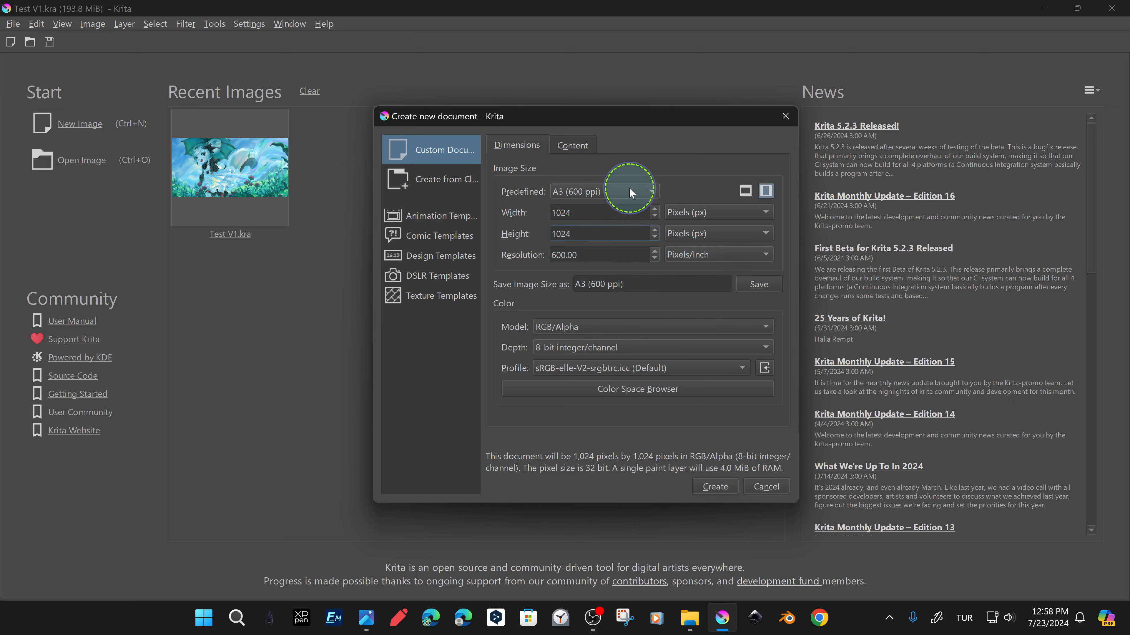
Apply the predefined A3 (600 ppi) image size at 9920 by 7016 pixels.
{"action": "left_click", "coordinate": [618, 195]}
{"action": "left_click", "coordinate": [606, 76]}
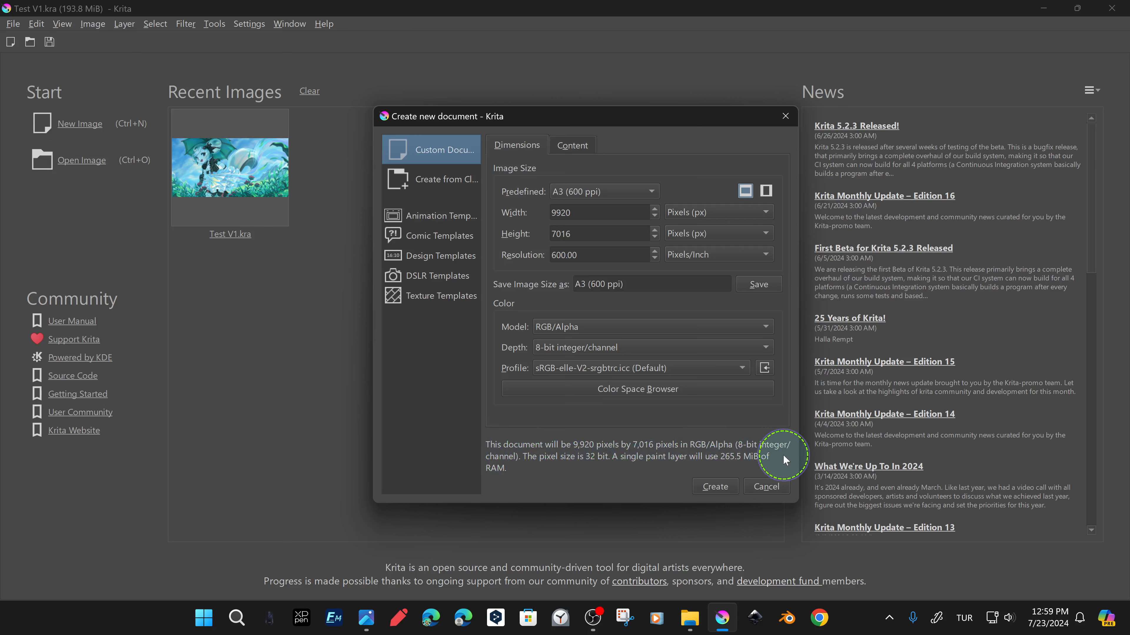
Examine the new document's content settings, including its name and the background color chooser's palettes, keeping the existing values.
{"action": "left_click", "coordinate": [575, 150]}
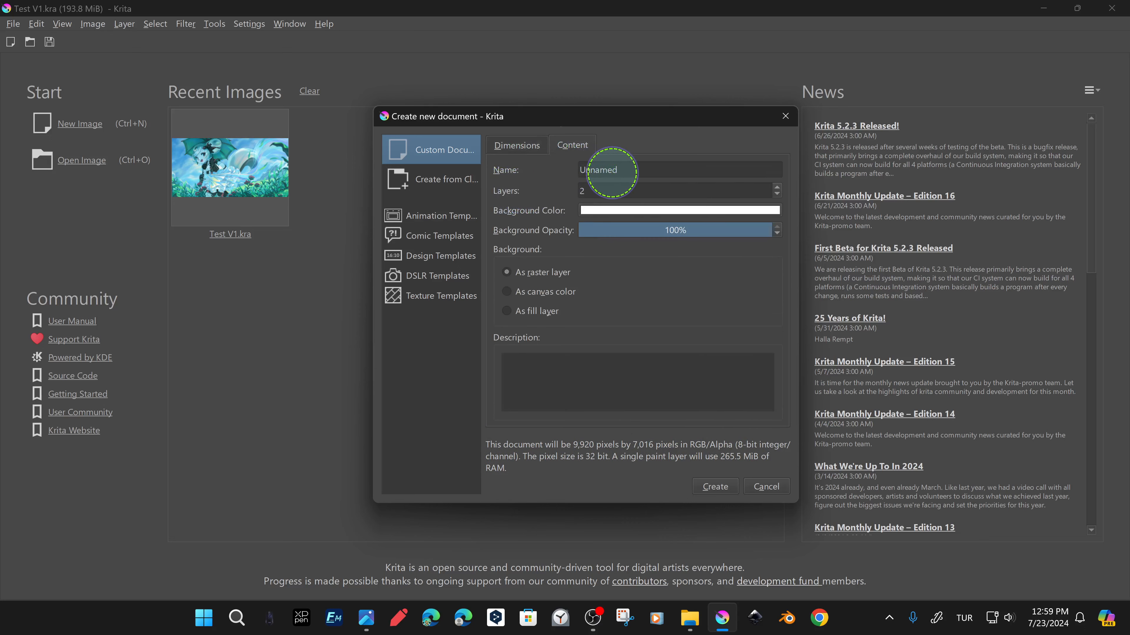
{"action": "left_click", "coordinate": [627, 170]}
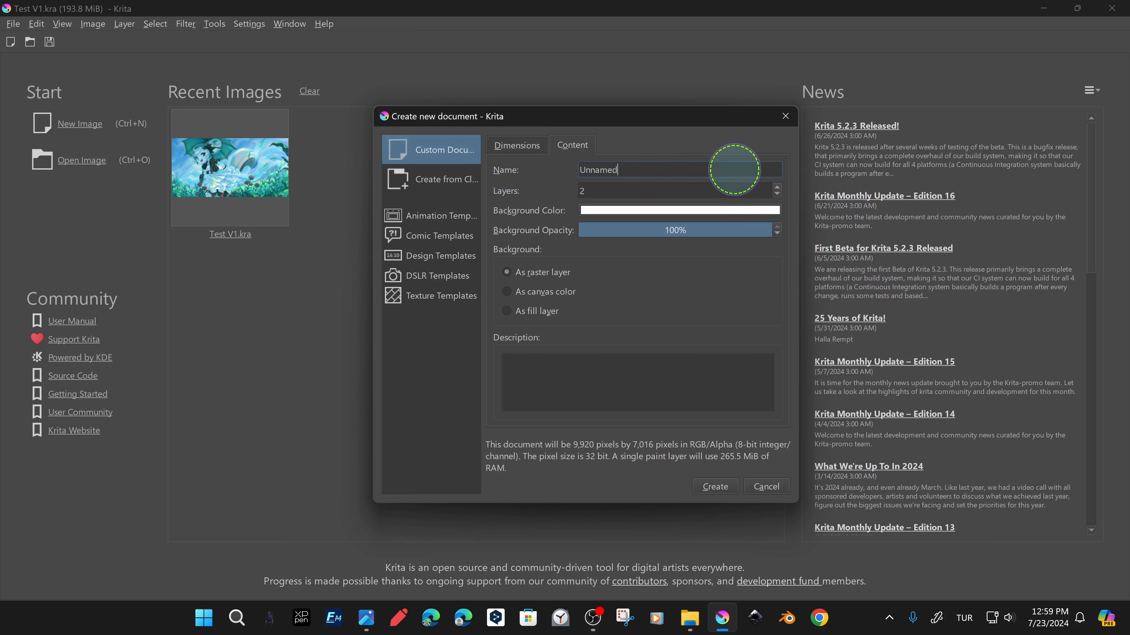
{"action": "double_click", "coordinate": [631, 170]}
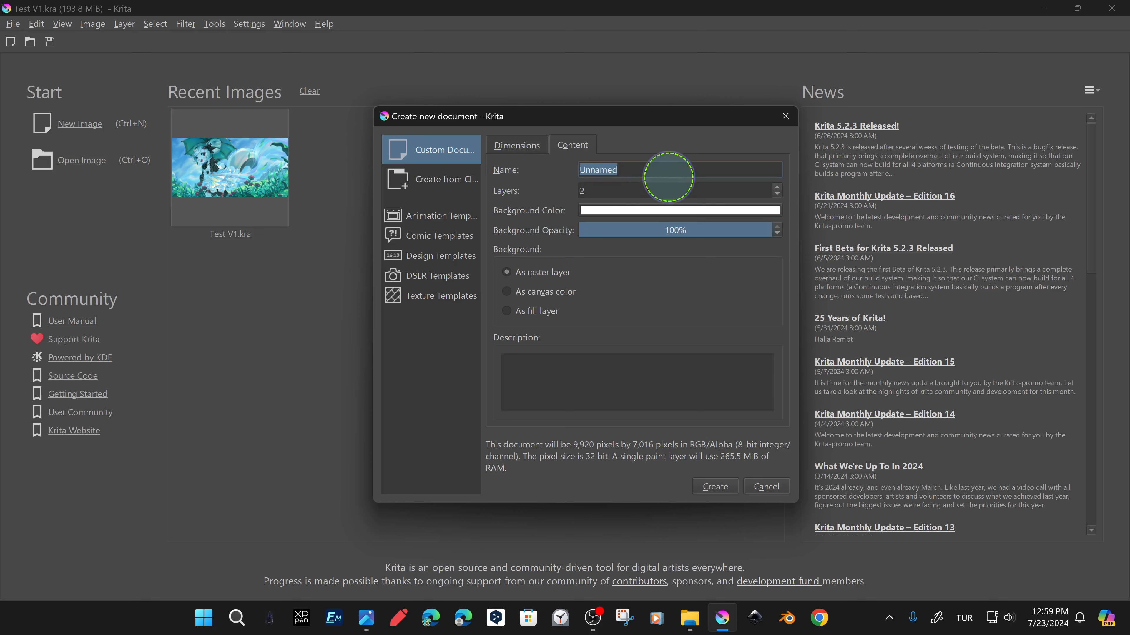
{"action": "left_click", "coordinate": [766, 186]}
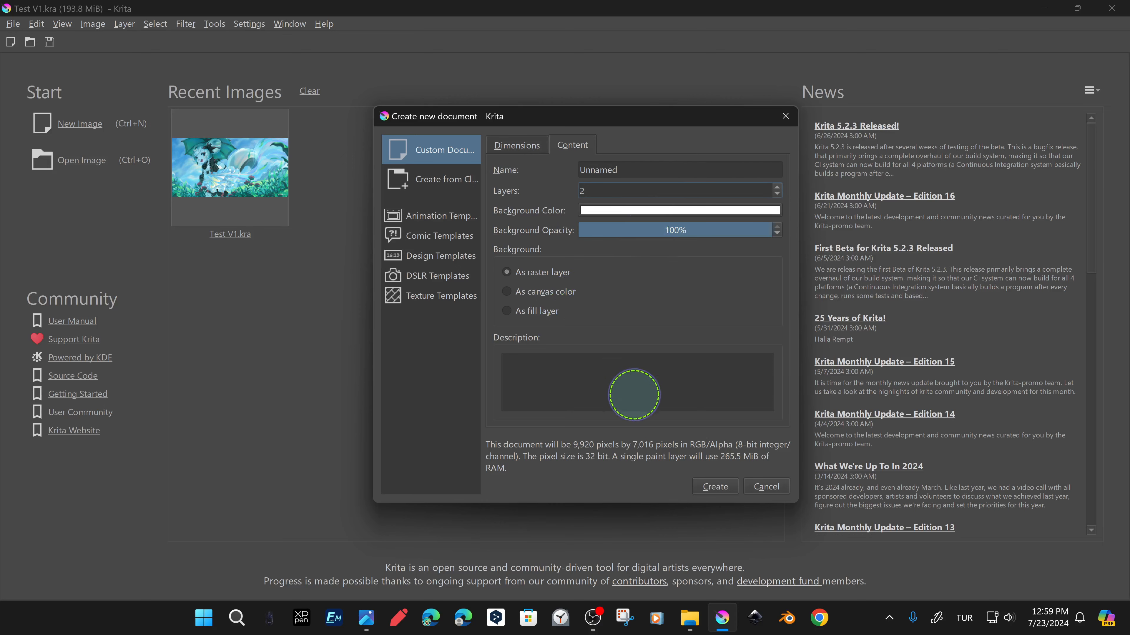
{"action": "left_click", "coordinate": [597, 211]}
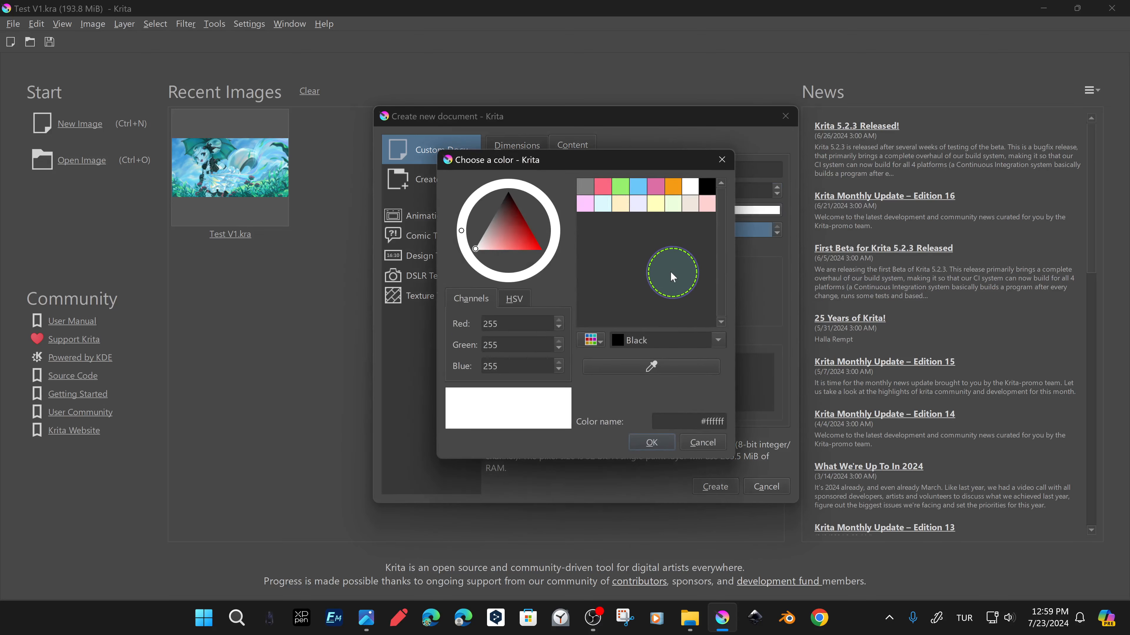
{"action": "left_click", "coordinate": [591, 340]}
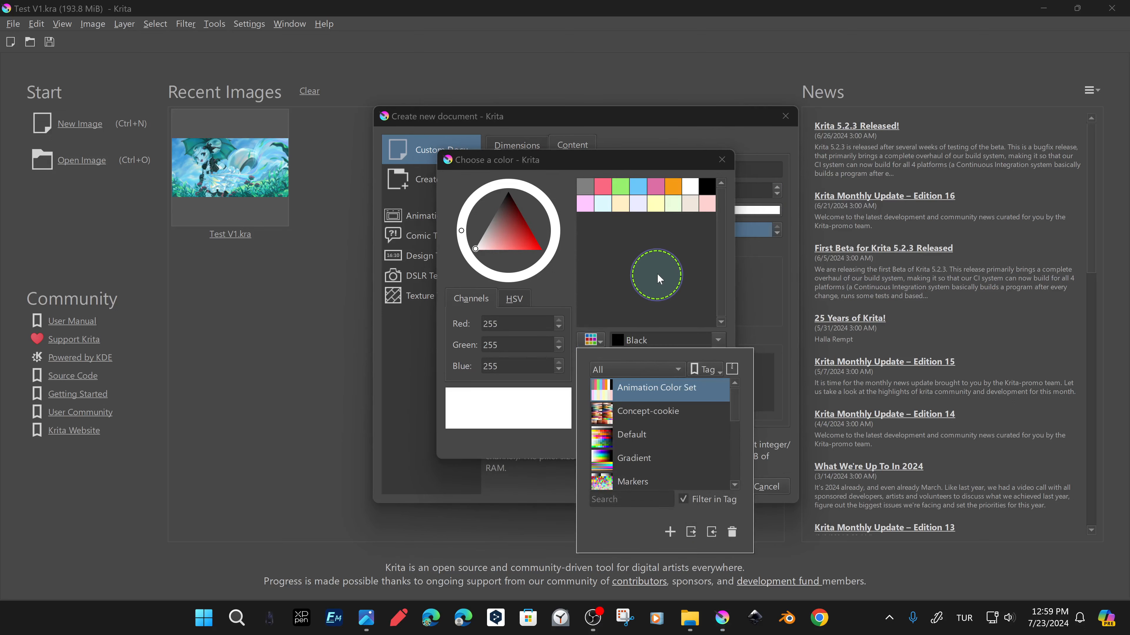
{"action": "left_click", "coordinate": [667, 274]}
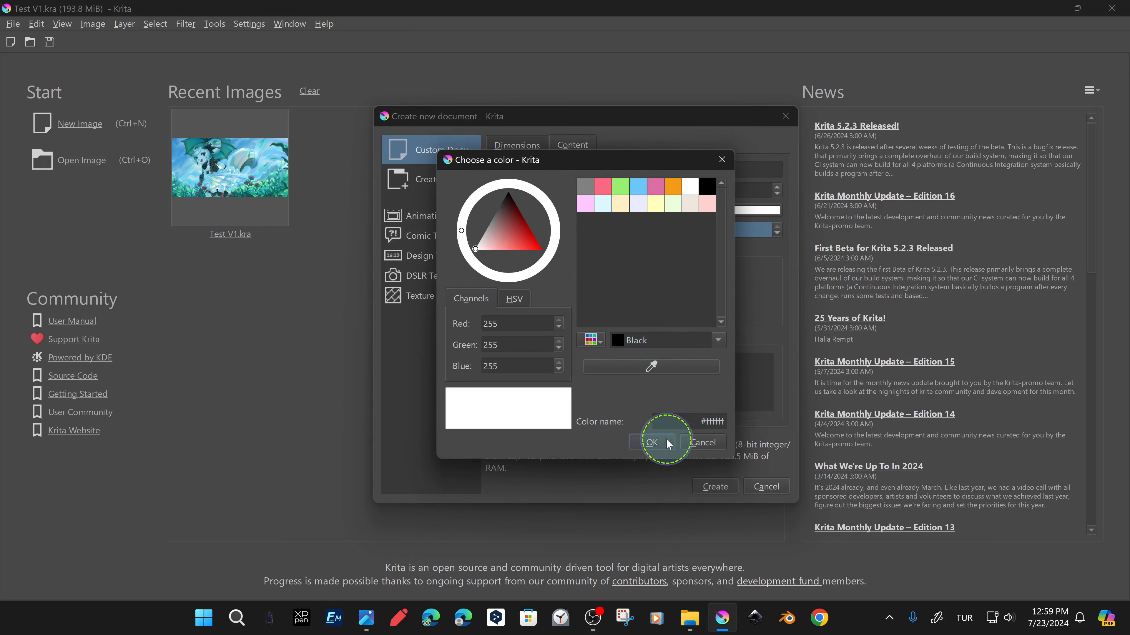
{"action": "left_click", "coordinate": [714, 446]}
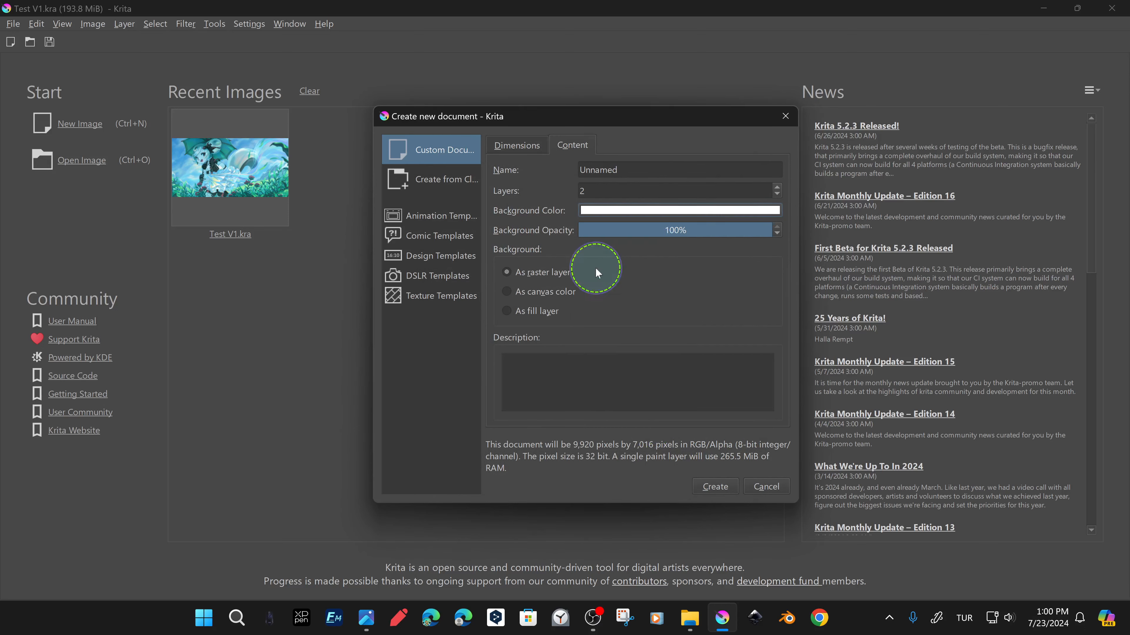
Create the document with the predefined A3 (600 ppi) size in landscape orientation.
{"action": "left_click", "coordinate": [530, 149]}
{"action": "left_click", "coordinate": [572, 146]}
{"action": "left_click", "coordinate": [526, 147]}
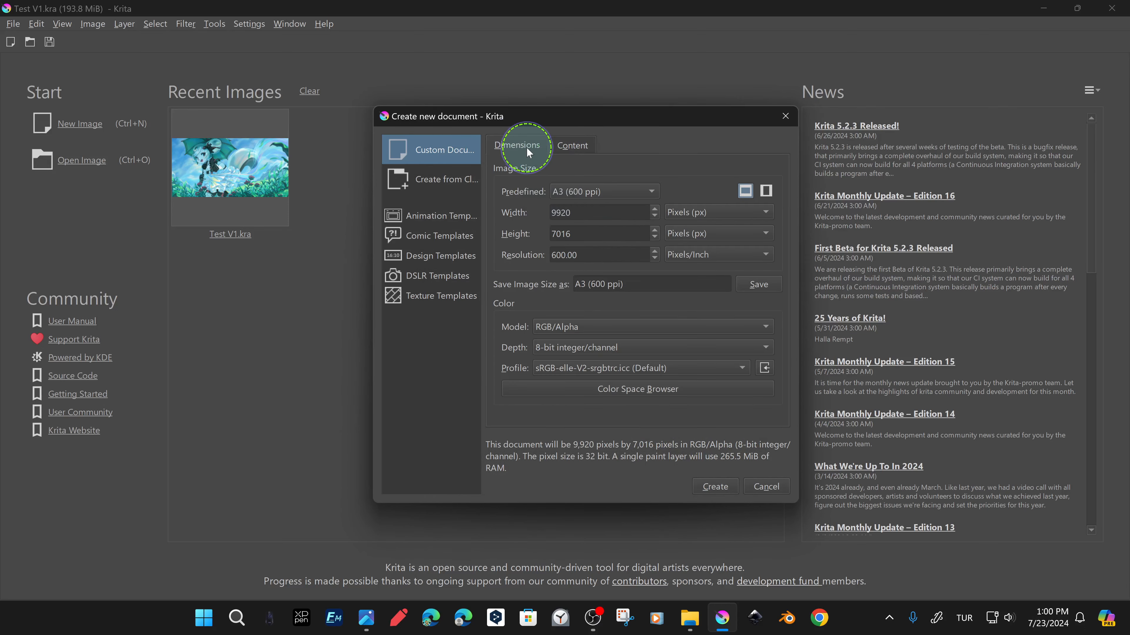
{"action": "left_click", "coordinate": [652, 191]}
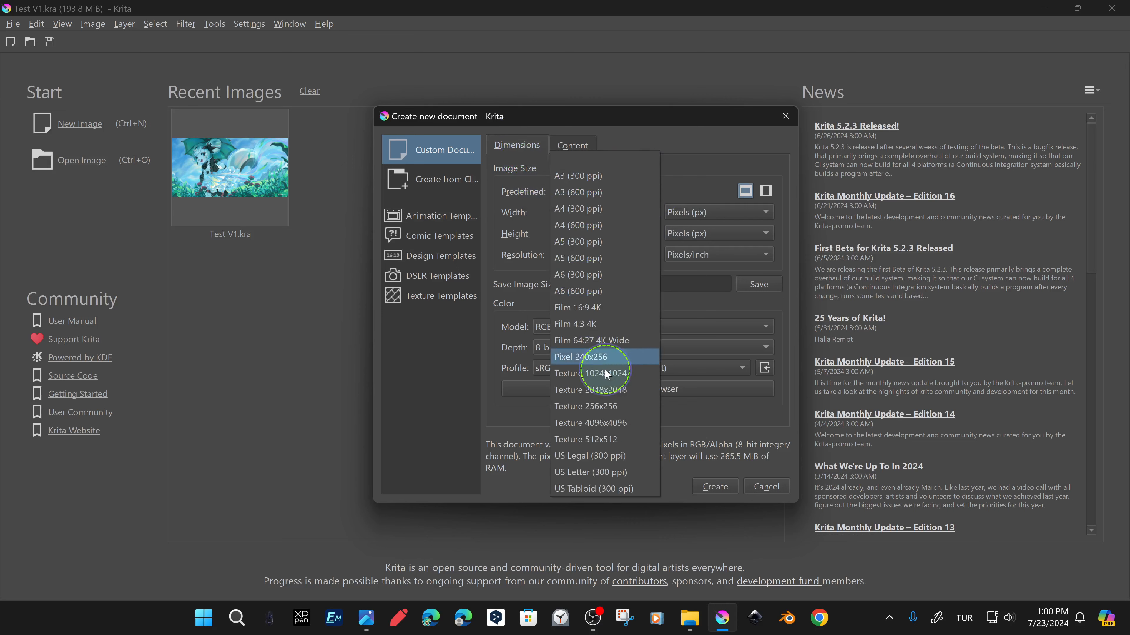
{"action": "left_click", "coordinate": [606, 196]}
{"action": "left_click", "coordinate": [746, 190]}
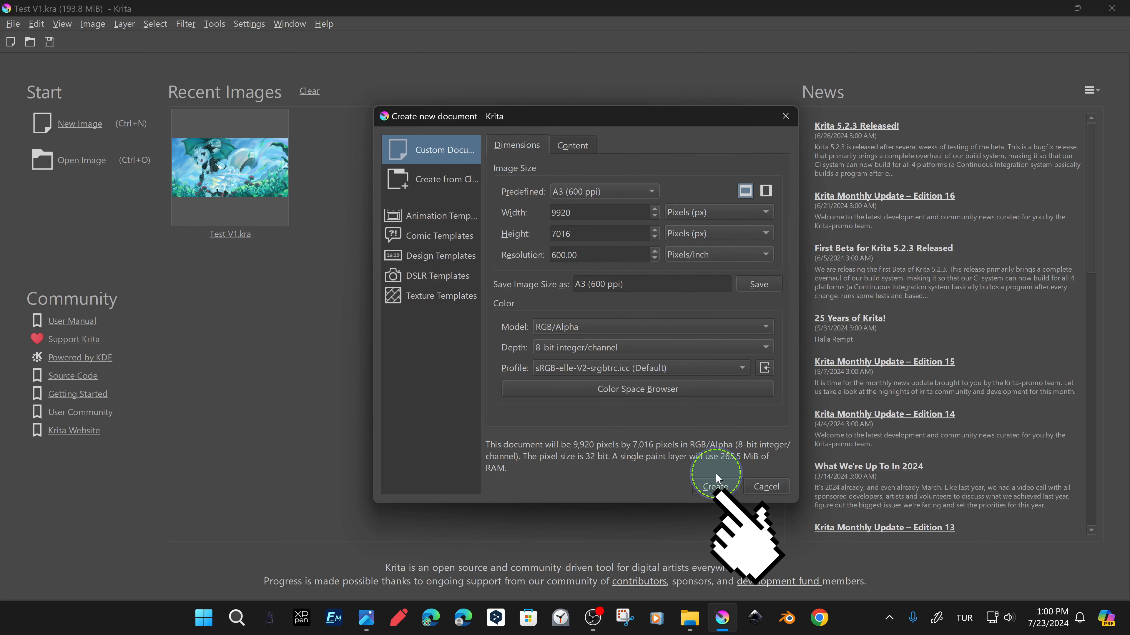
{"action": "left_click", "coordinate": [715, 487]}
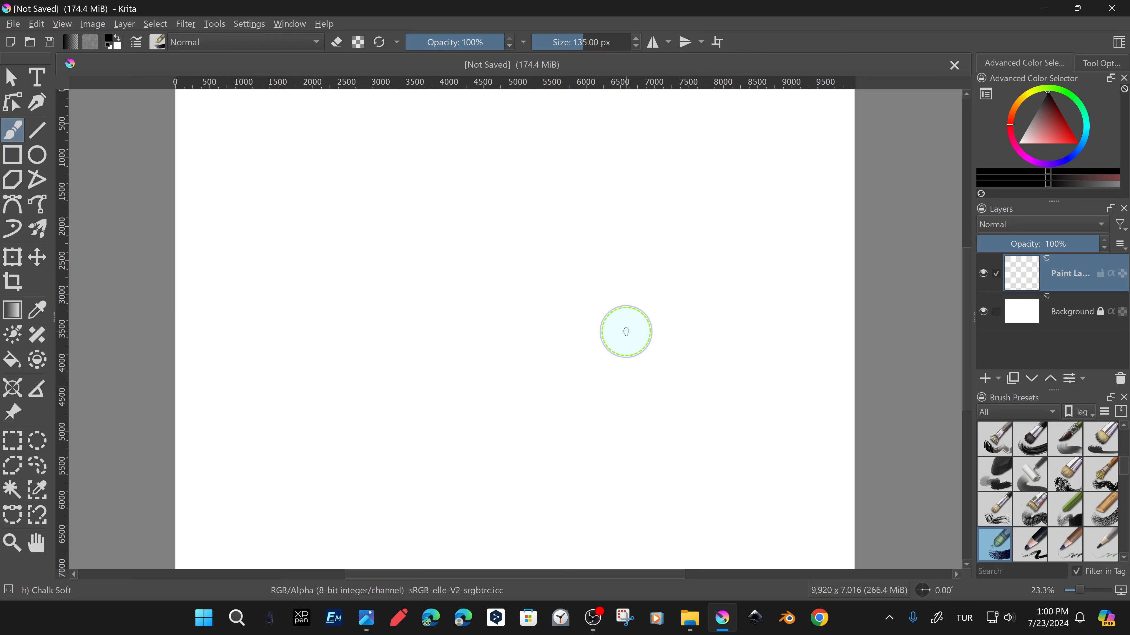
{"action": "scroll", "coordinate": [1048, 490], "scroll_direction": "down", "scroll_amount": 2}
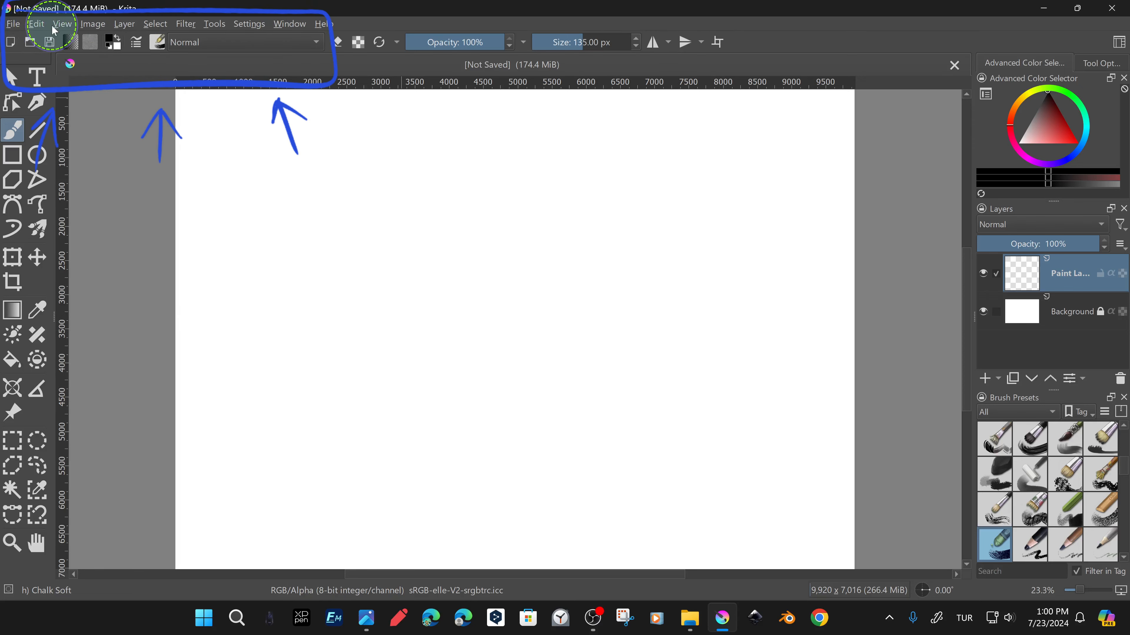
{"action": "left_click", "coordinate": [17, 26]}
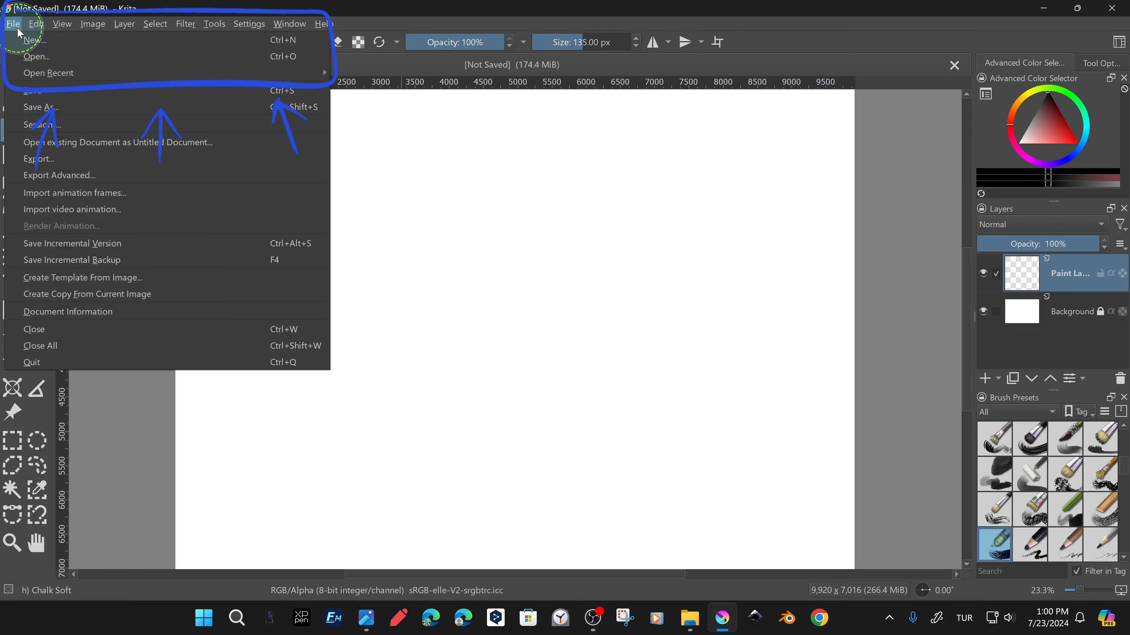
{"action": "left_click", "coordinate": [36, 24]}
{"action": "left_click", "coordinate": [286, 24]}
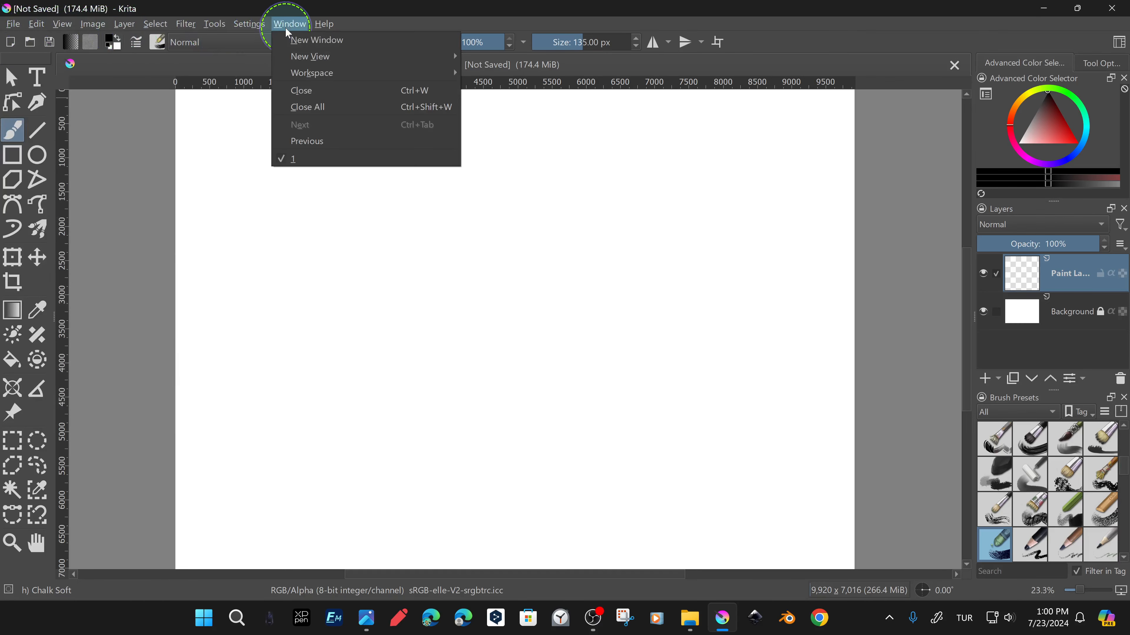
{"action": "mouse_move", "coordinate": [190, 25]}
{"action": "left_click", "coordinate": [838, 24]}
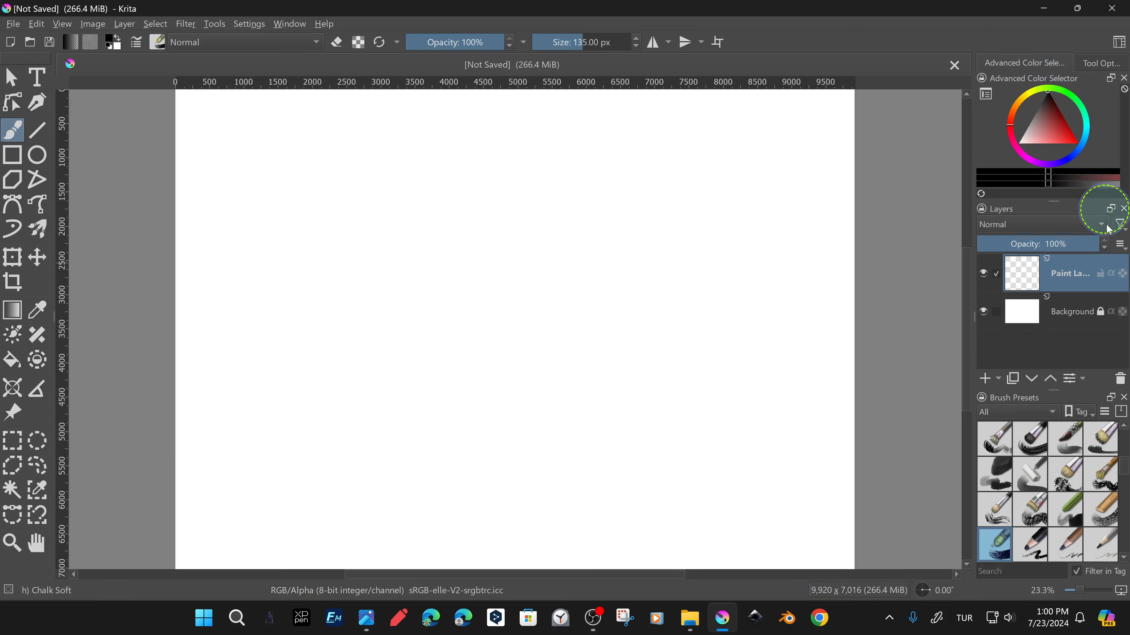
{"action": "scroll", "coordinate": [1046, 531], "scroll_direction": "down", "scroll_amount": 2}
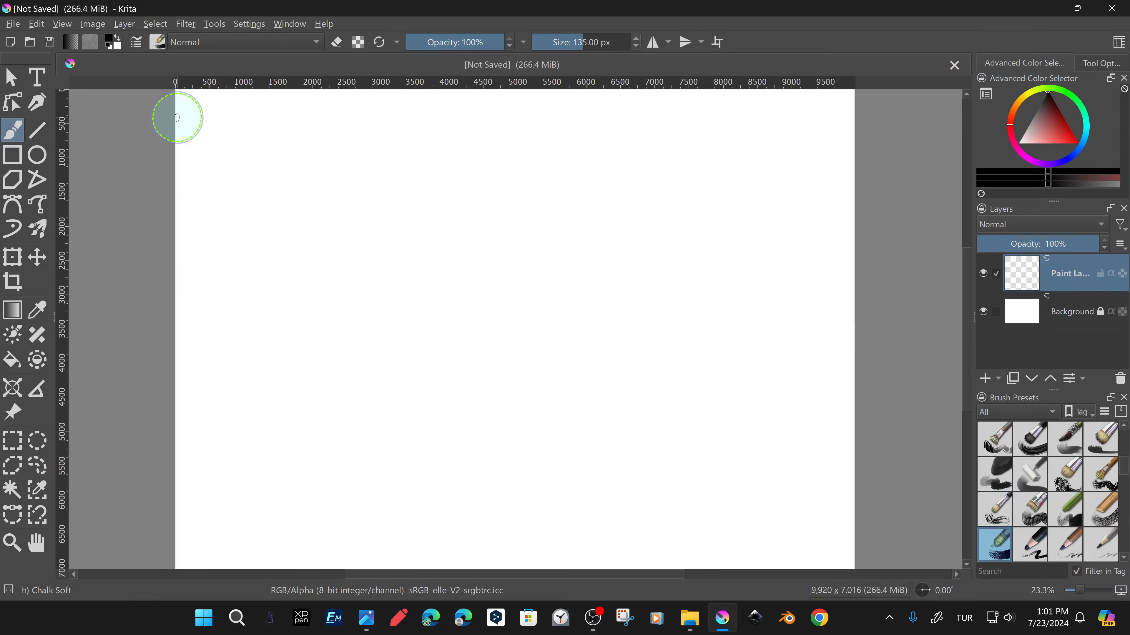
Hide the rulers around the canvas and show them again.
{"action": "left_click", "coordinate": [63, 23]}
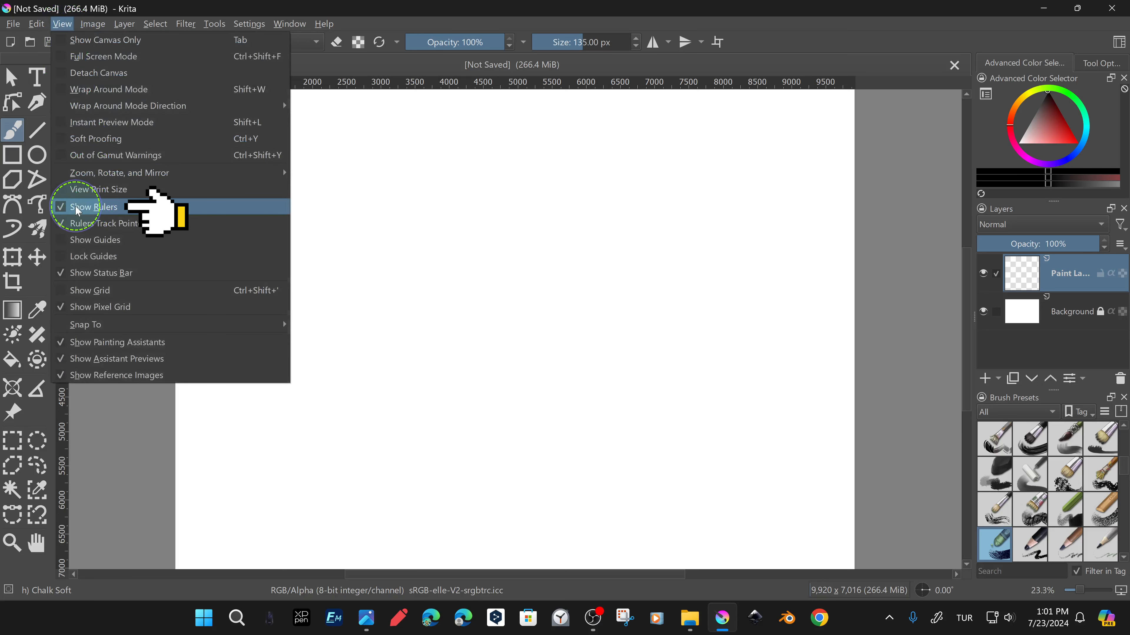
{"action": "left_click", "coordinate": [66, 207]}
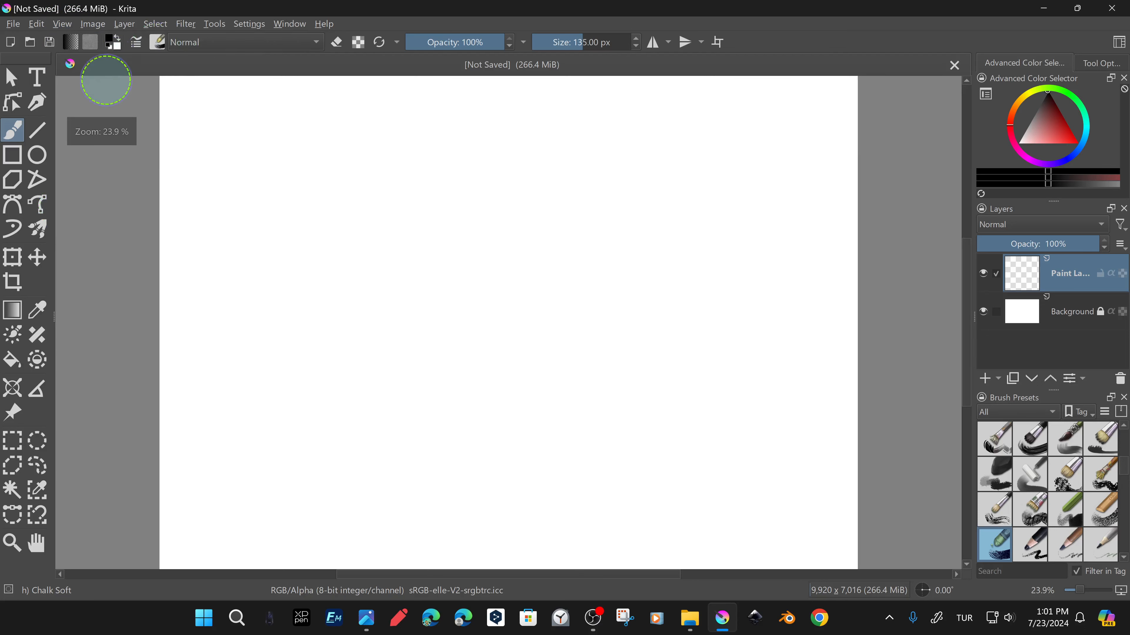
{"action": "left_click", "coordinate": [56, 19]}
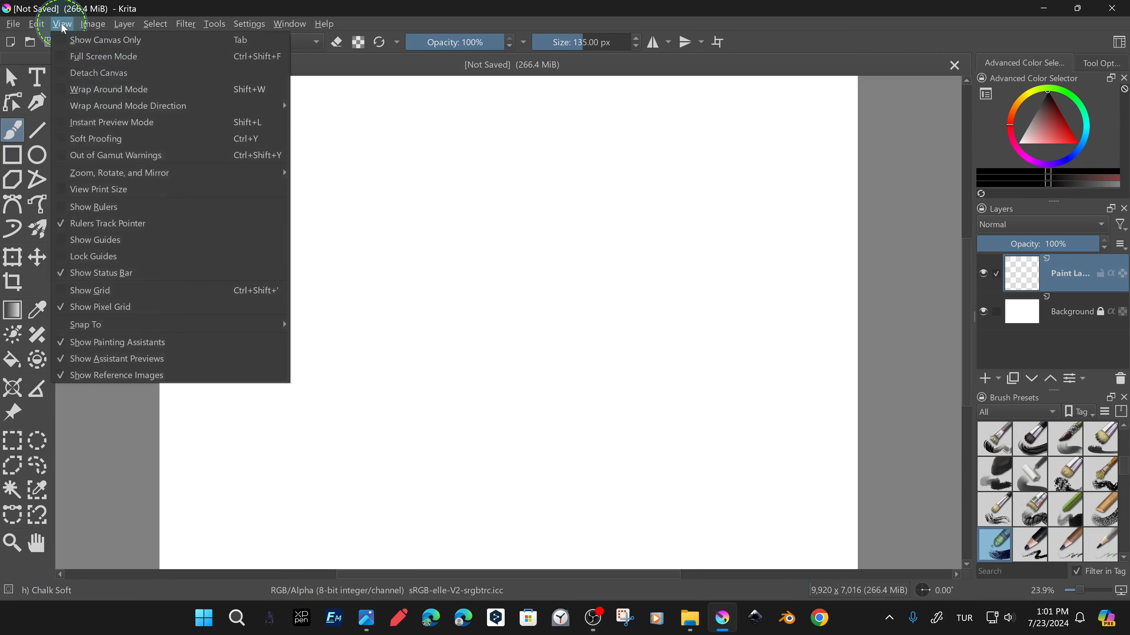
{"action": "left_click", "coordinate": [120, 208]}
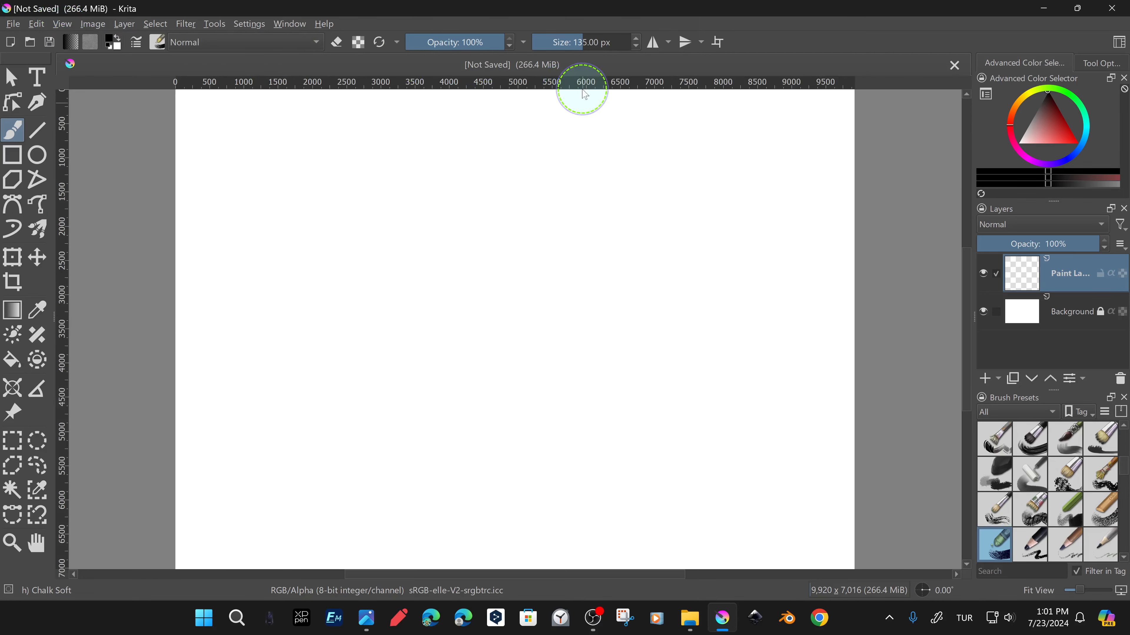
Switch to the canvas-only view and return to the full interface.
{"action": "left_click", "coordinate": [63, 24]}
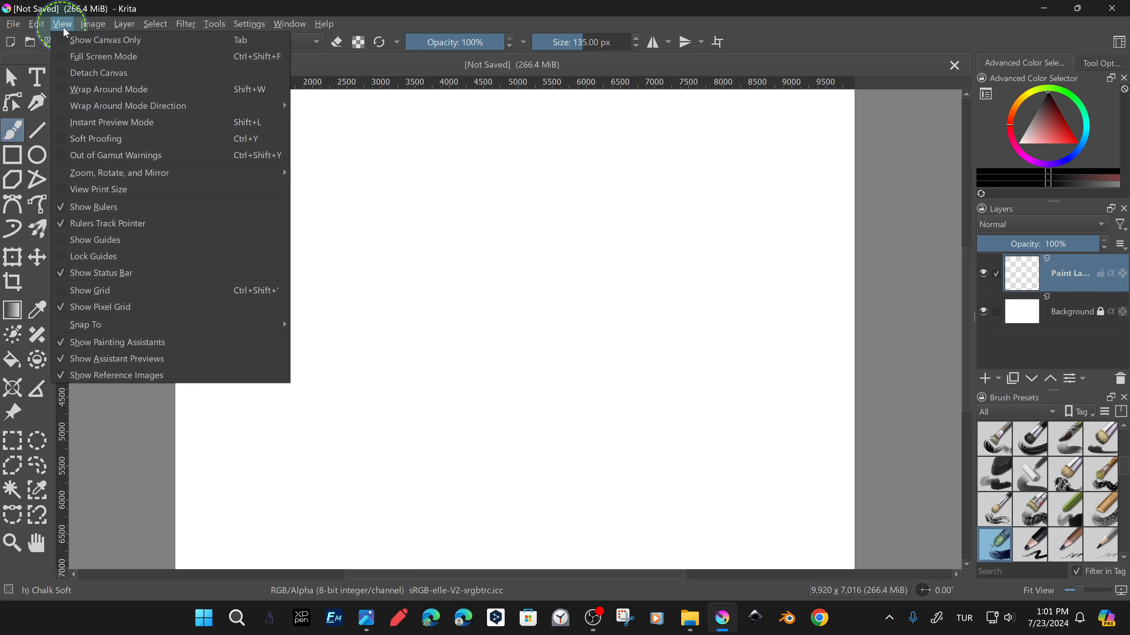
{"action": "left_click", "coordinate": [121, 41]}
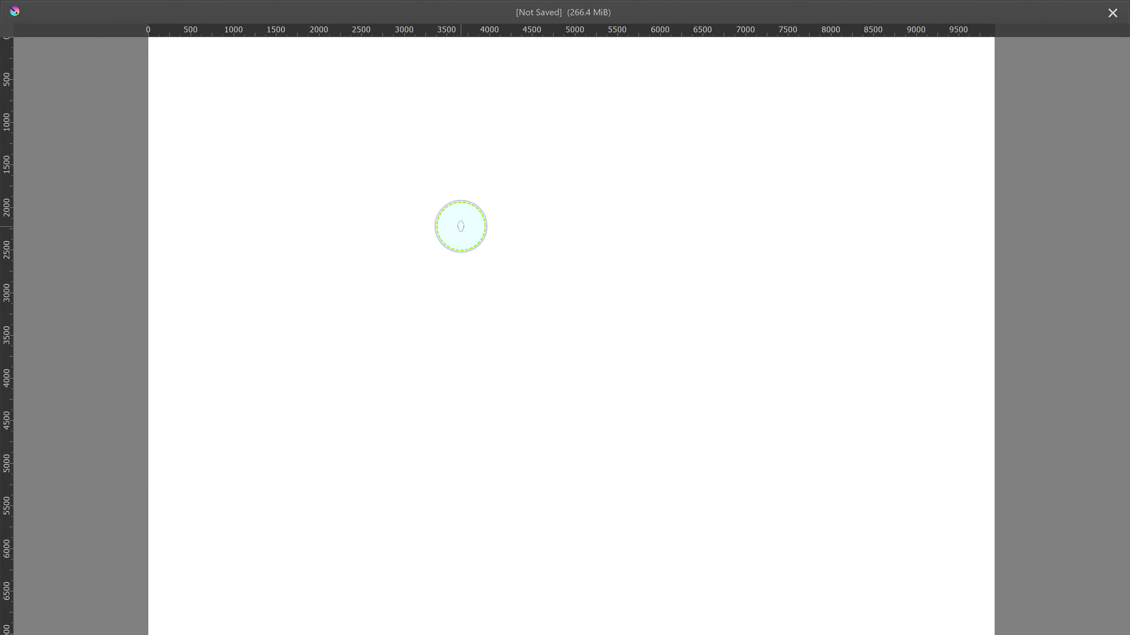
{"action": "key", "text": "Tab"}
{"action": "key", "text": "Tab"}
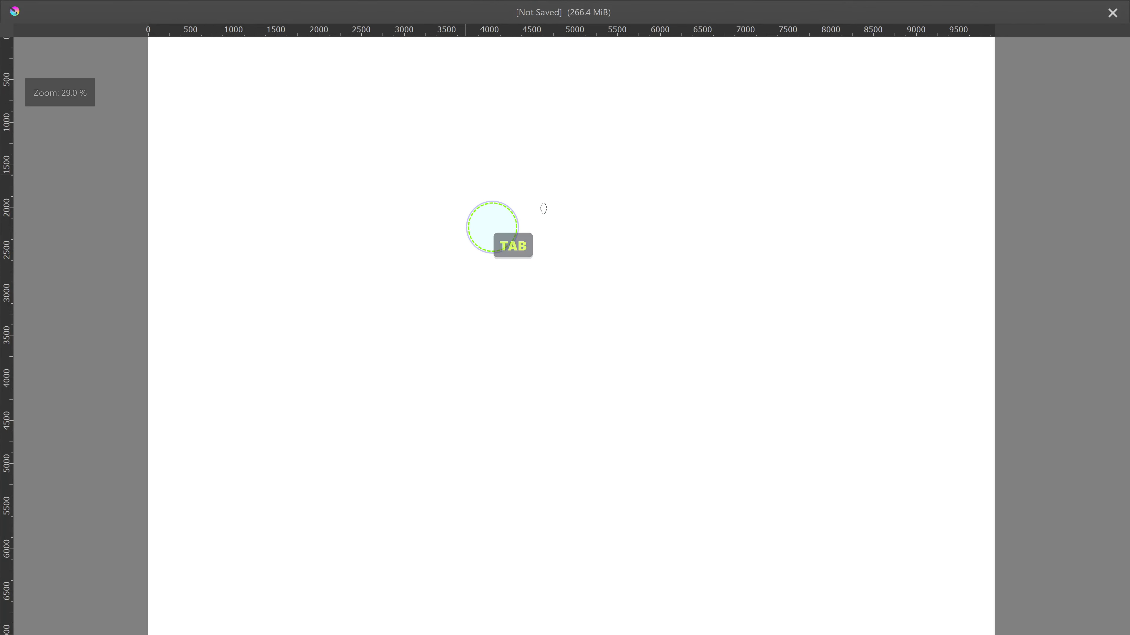
{"action": "key", "text": "Tab"}
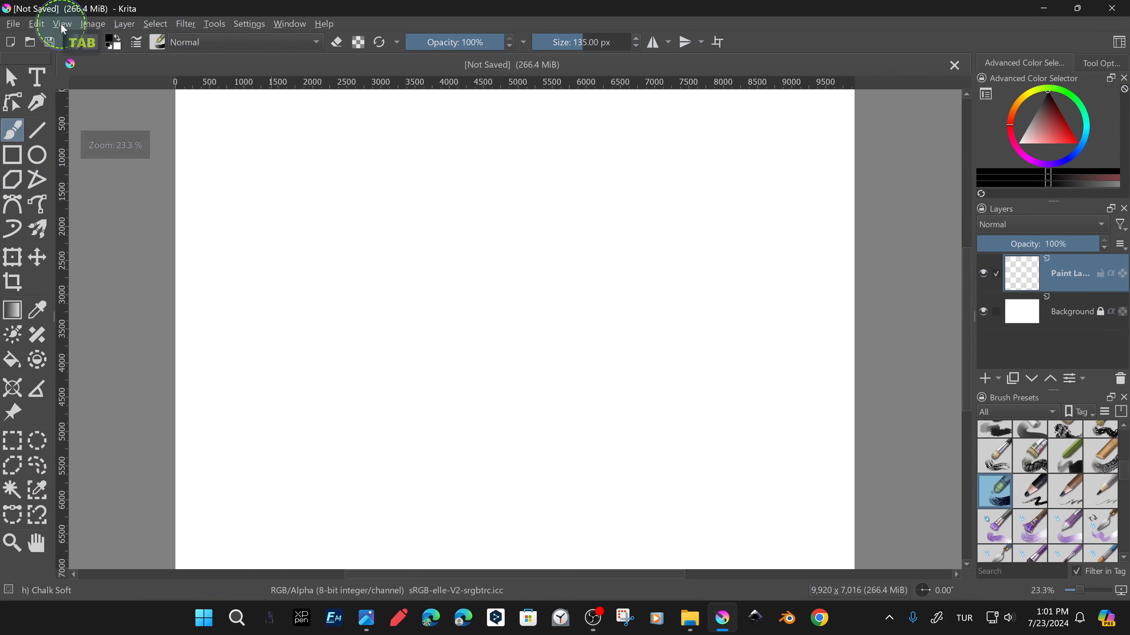
Turn off the rulers and preview the canvas-only view without them before restoring the full interface.
{"action": "left_click", "coordinate": [62, 24]}
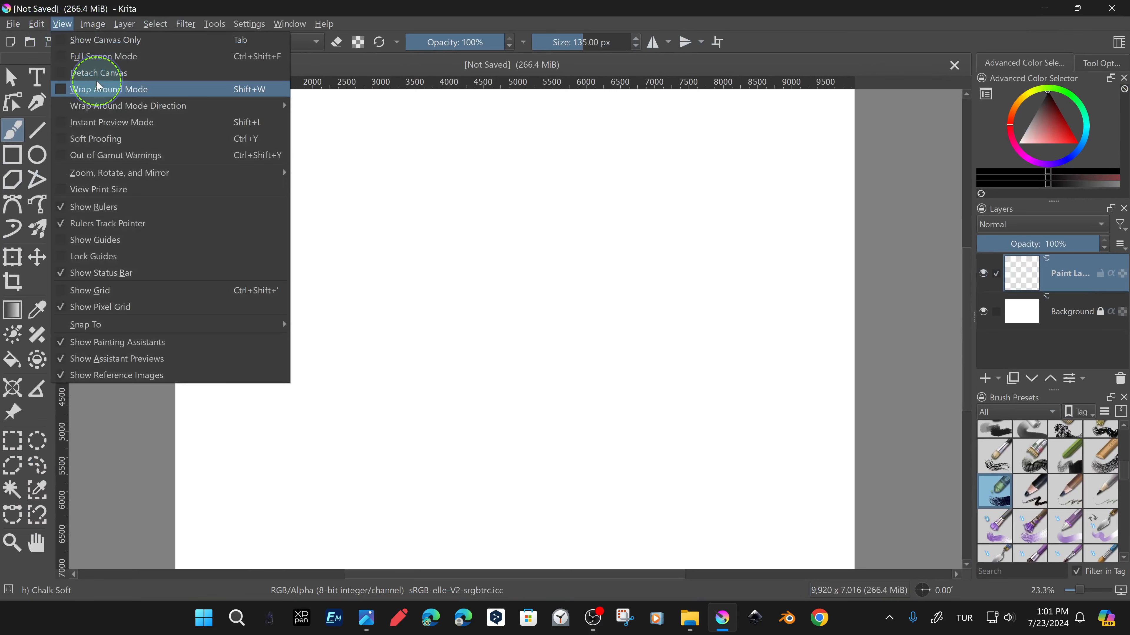
{"action": "left_click", "coordinate": [126, 208]}
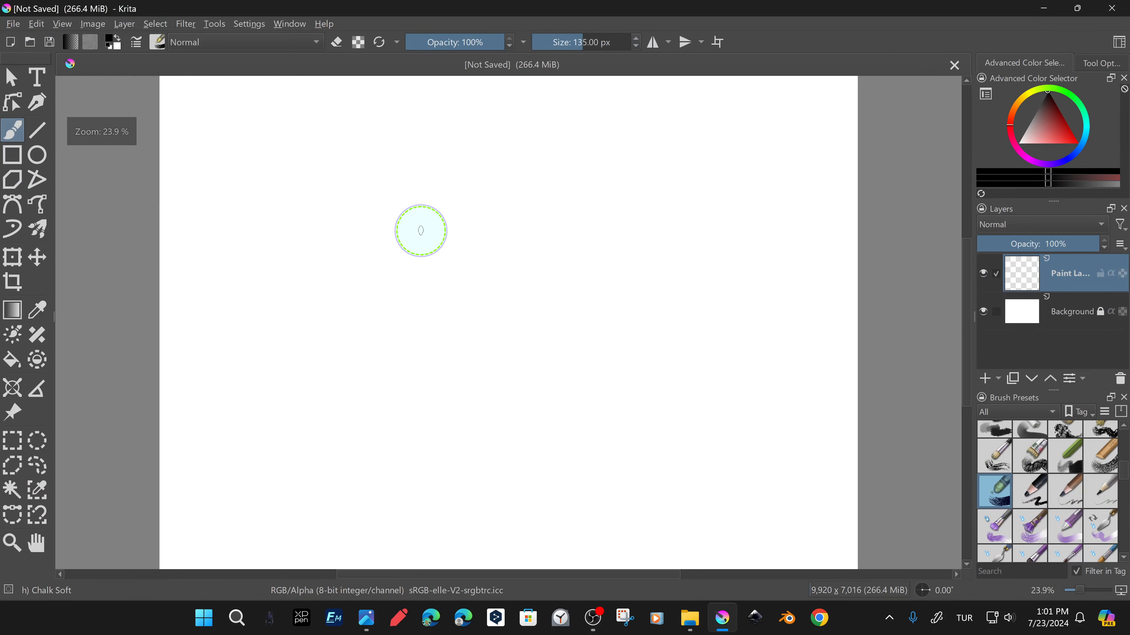
{"action": "key", "text": "Tab"}
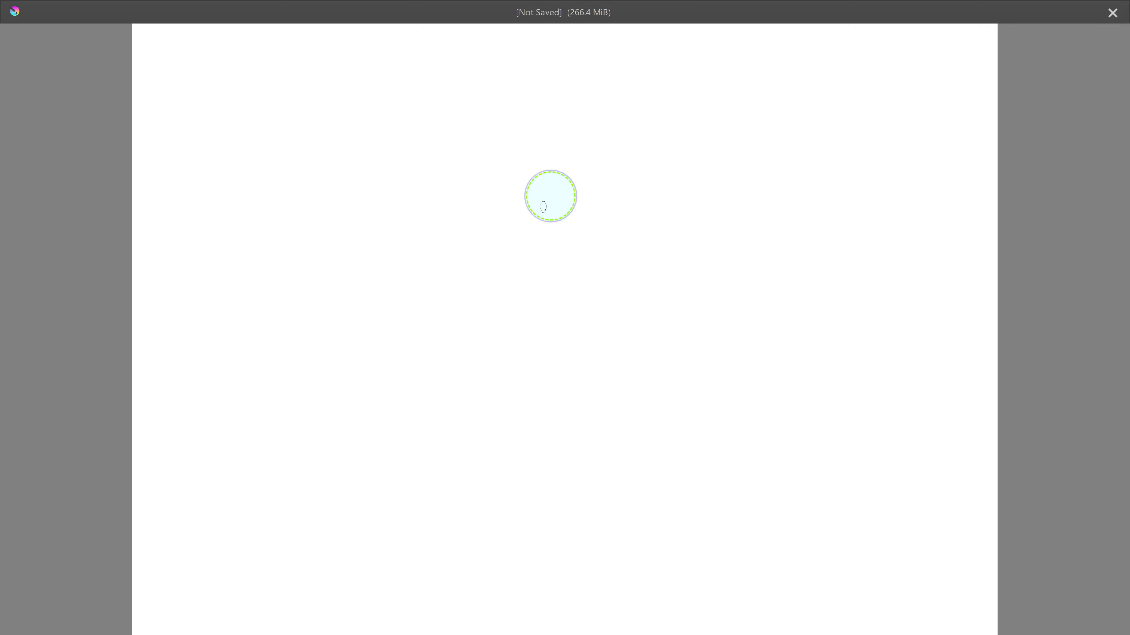
{"action": "key", "text": "Tab"}
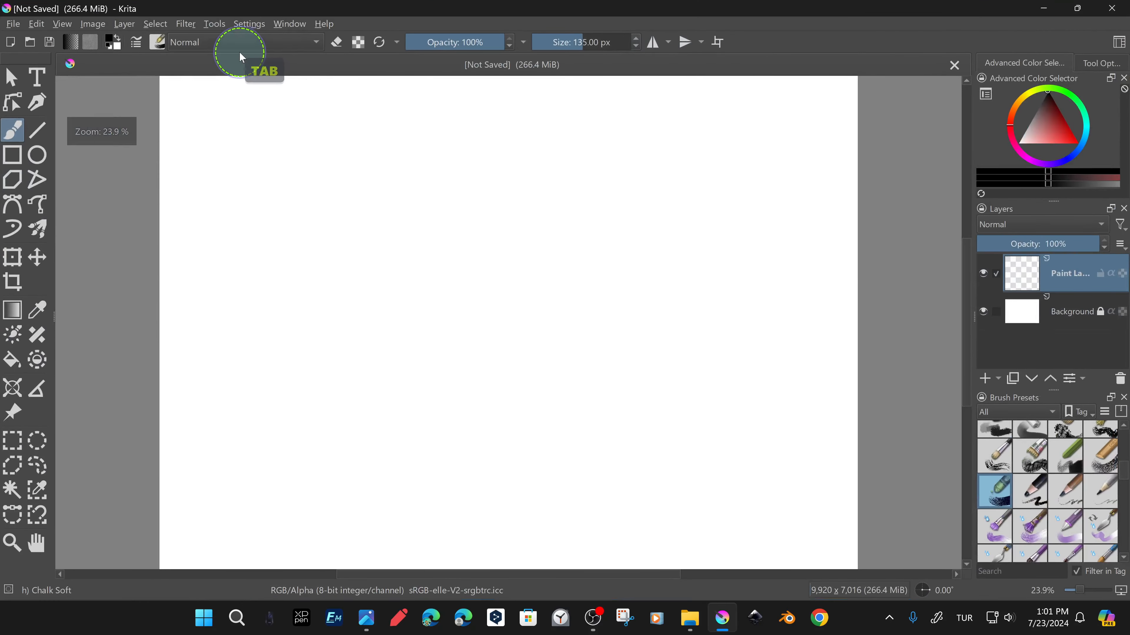
Switch to Full Screen Mode and return to the normal window view.
{"action": "left_click", "coordinate": [68, 24]}
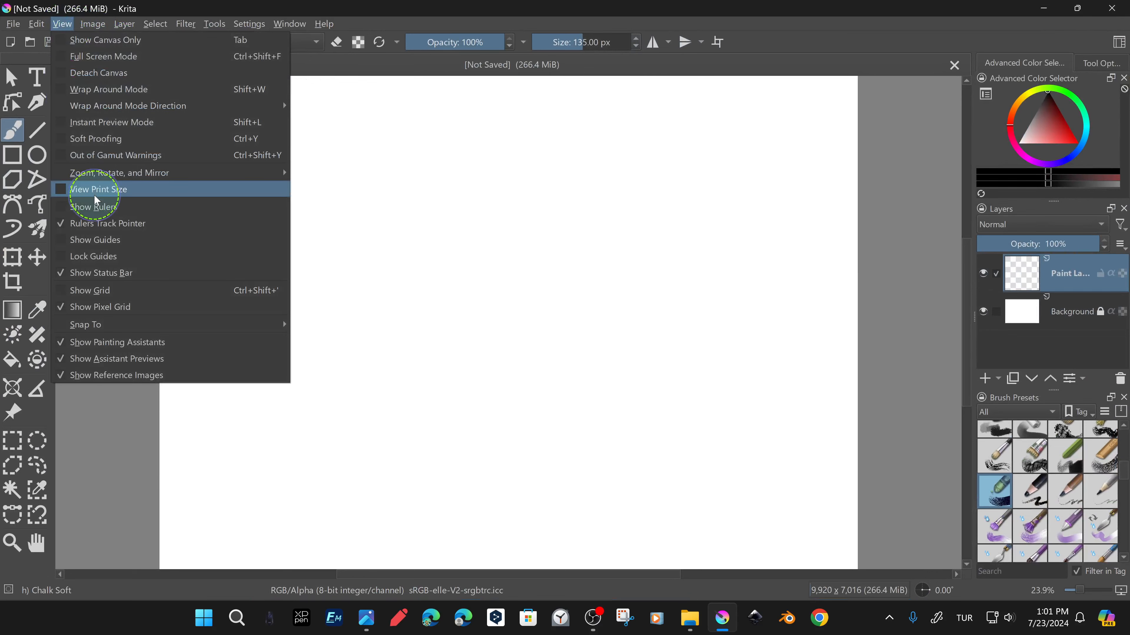
{"action": "mouse_move", "coordinate": [103, 172]}
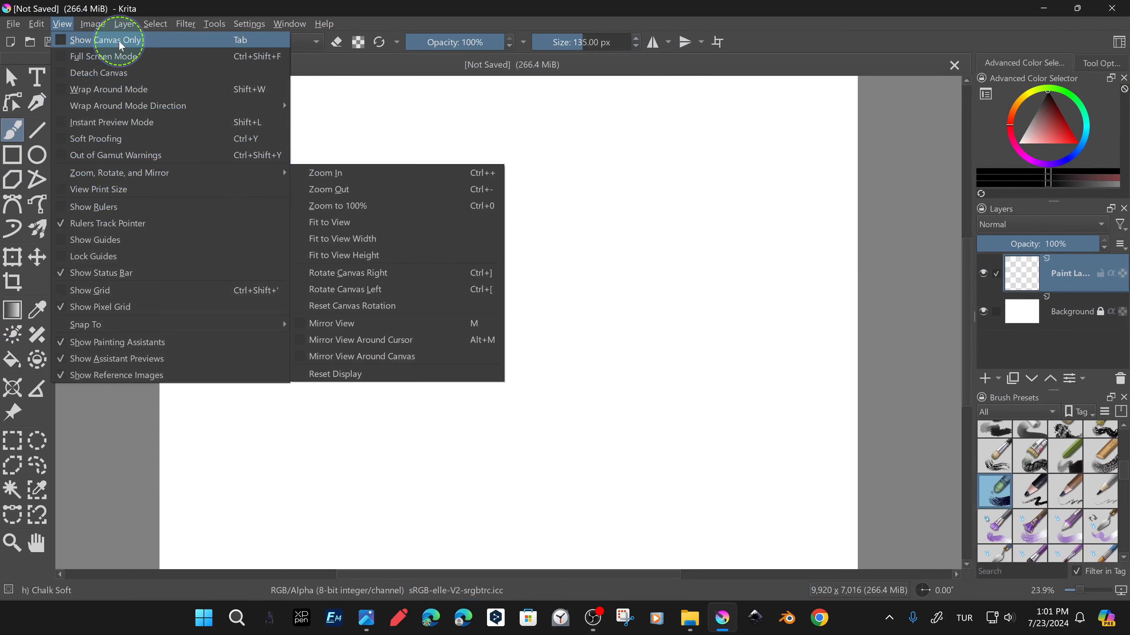
{"action": "left_click", "coordinate": [118, 57]}
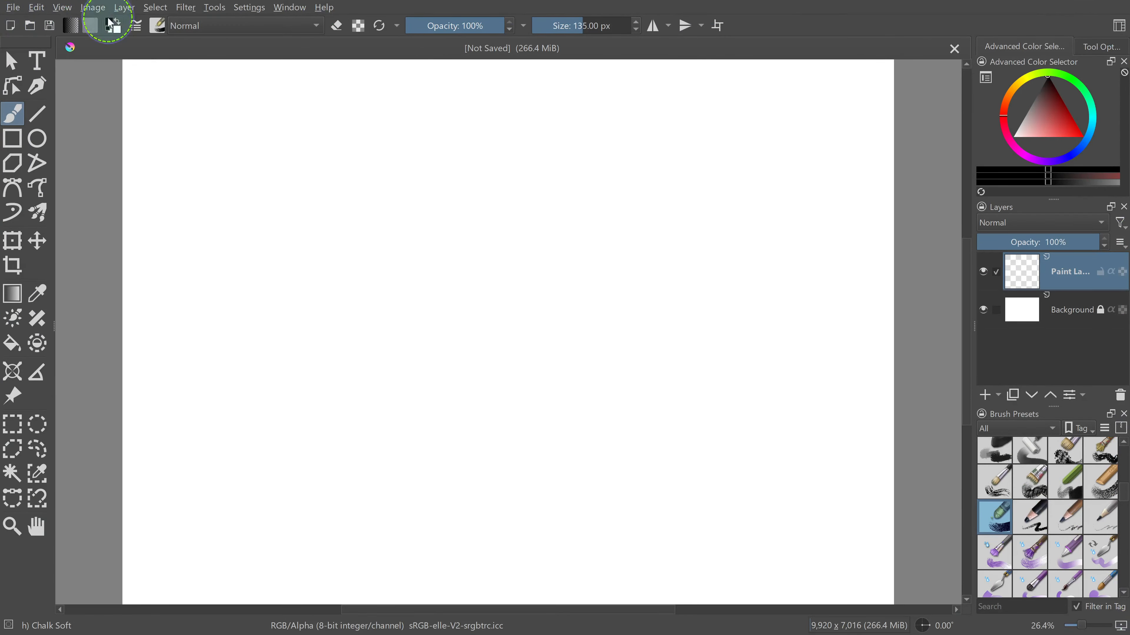
{"action": "left_click", "coordinate": [62, 7]}
{"action": "left_click", "coordinate": [103, 40]}
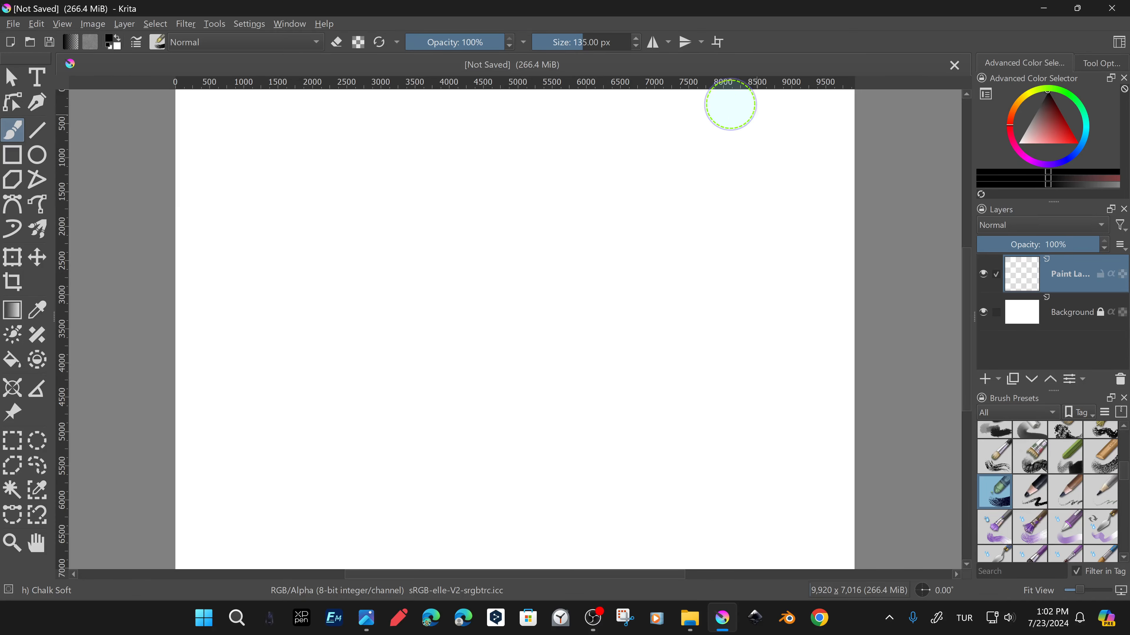
Try the Krita bright theme on the interface, followed by Breeze High Contrast.
{"action": "left_click", "coordinate": [250, 24]}
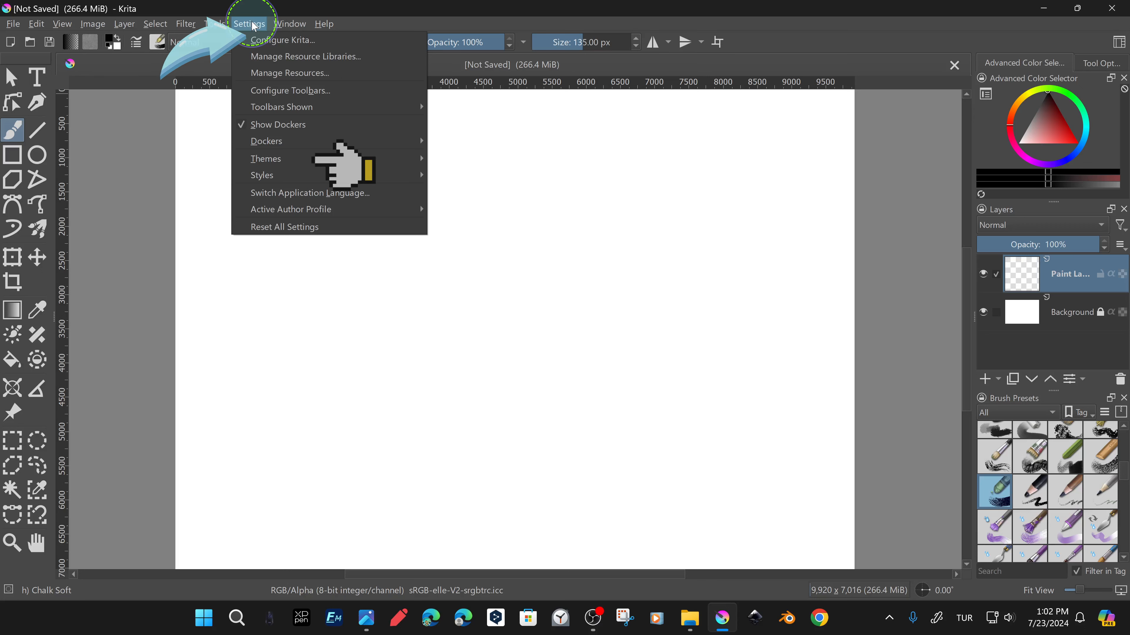
{"action": "mouse_move", "coordinate": [299, 164]}
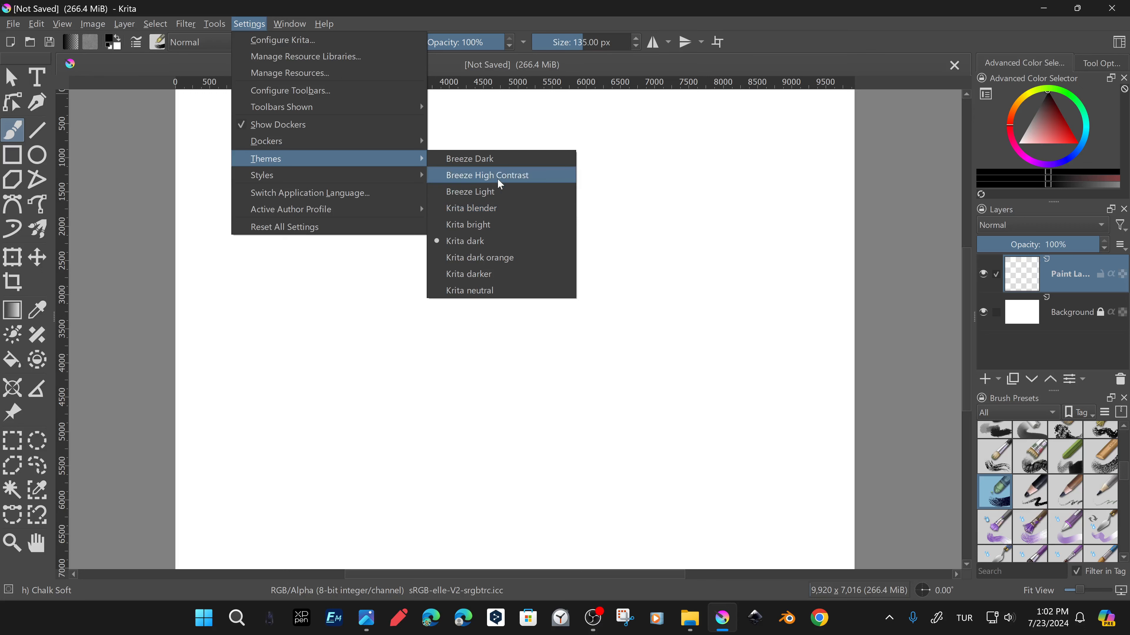
{"action": "left_click", "coordinate": [491, 227]}
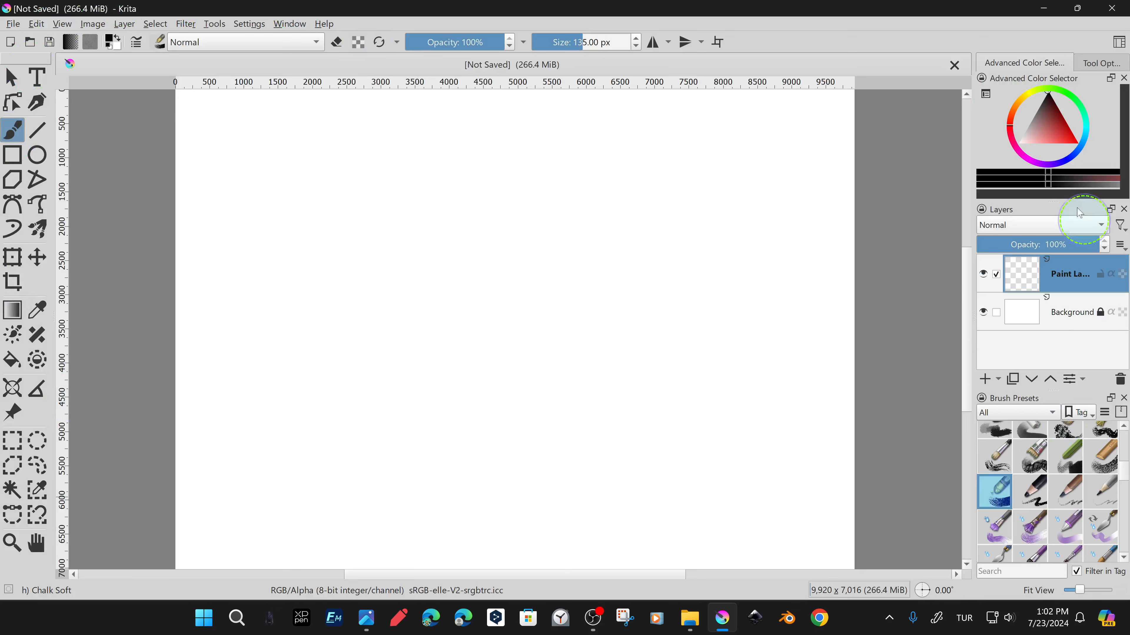
{"action": "left_click", "coordinate": [248, 28]}
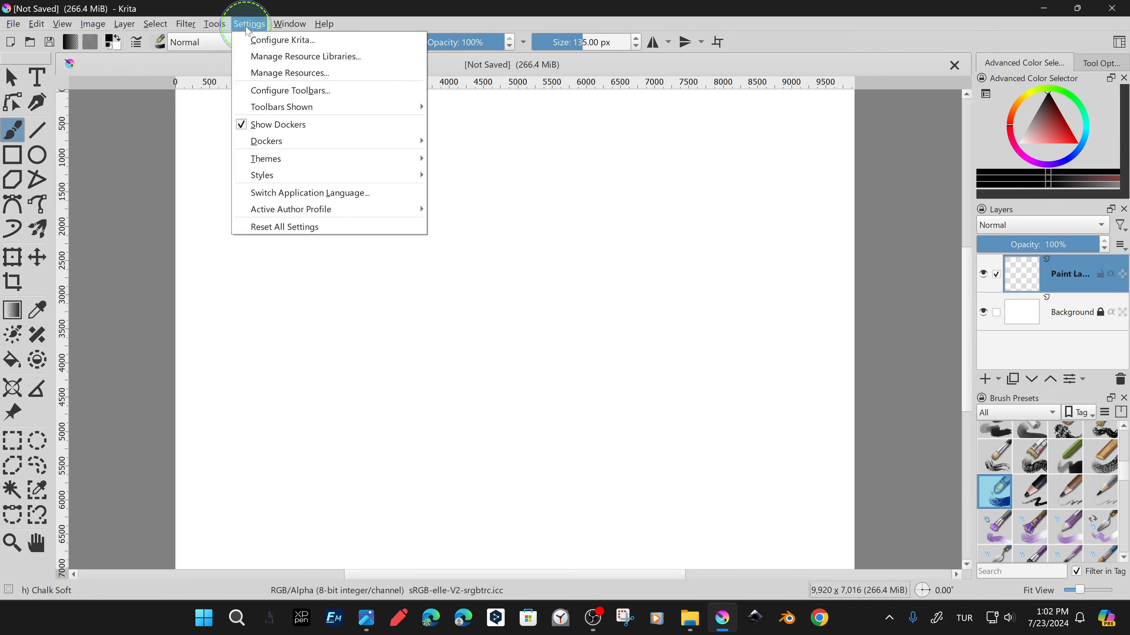
{"action": "mouse_move", "coordinate": [386, 164]}
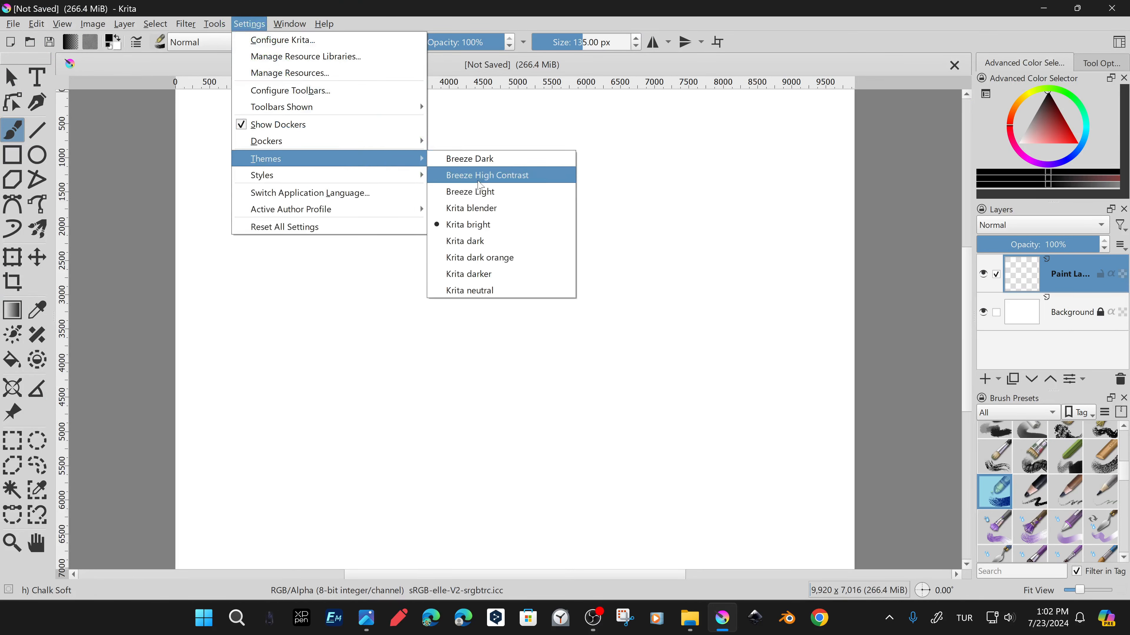
{"action": "left_click", "coordinate": [527, 183]}
Preview the Breeze Dark, Breeze Light, Krita blender and Krita bright themes one after another.
{"action": "left_click", "coordinate": [244, 27]}
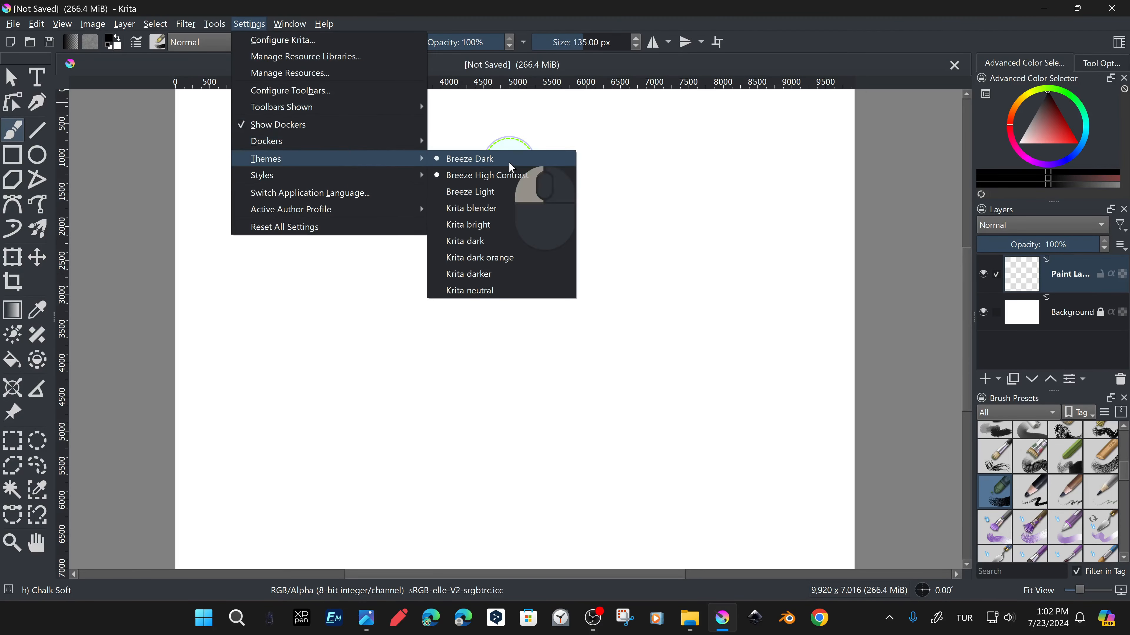
{"action": "left_click", "coordinate": [247, 27]}
{"action": "left_click", "coordinate": [248, 24]}
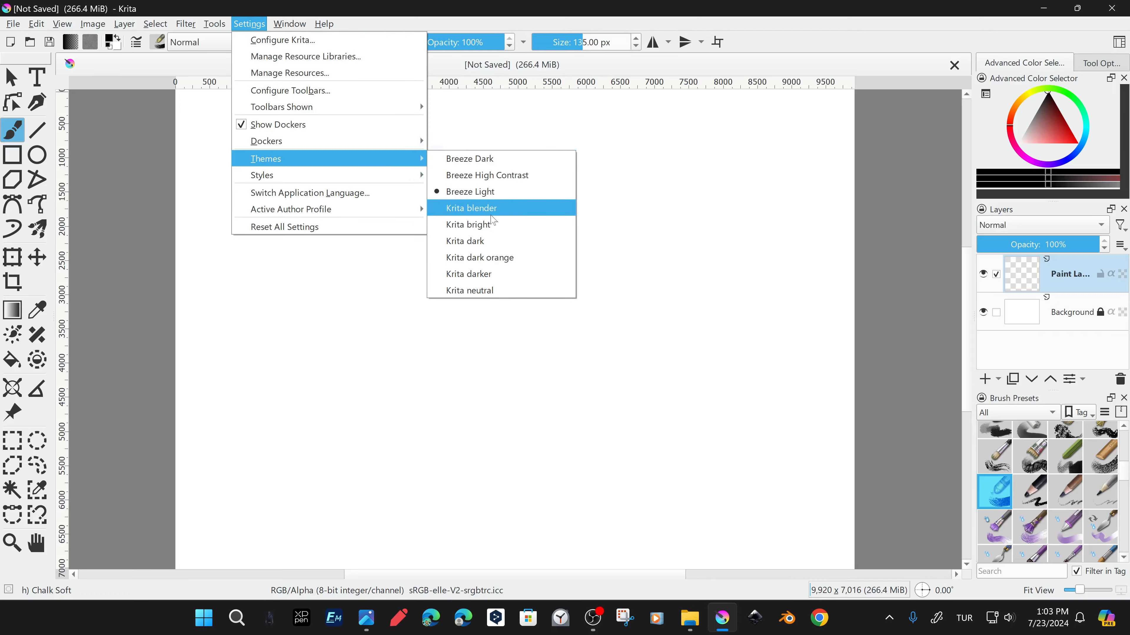
{"action": "left_click", "coordinate": [534, 207]}
{"action": "left_click", "coordinate": [249, 23]}
{"action": "left_click", "coordinate": [487, 227]}
Preview the Krita dark, Krita dark orange and Krita darker themes in turn.
{"action": "left_click", "coordinate": [249, 24]}
{"action": "left_click", "coordinate": [485, 239]}
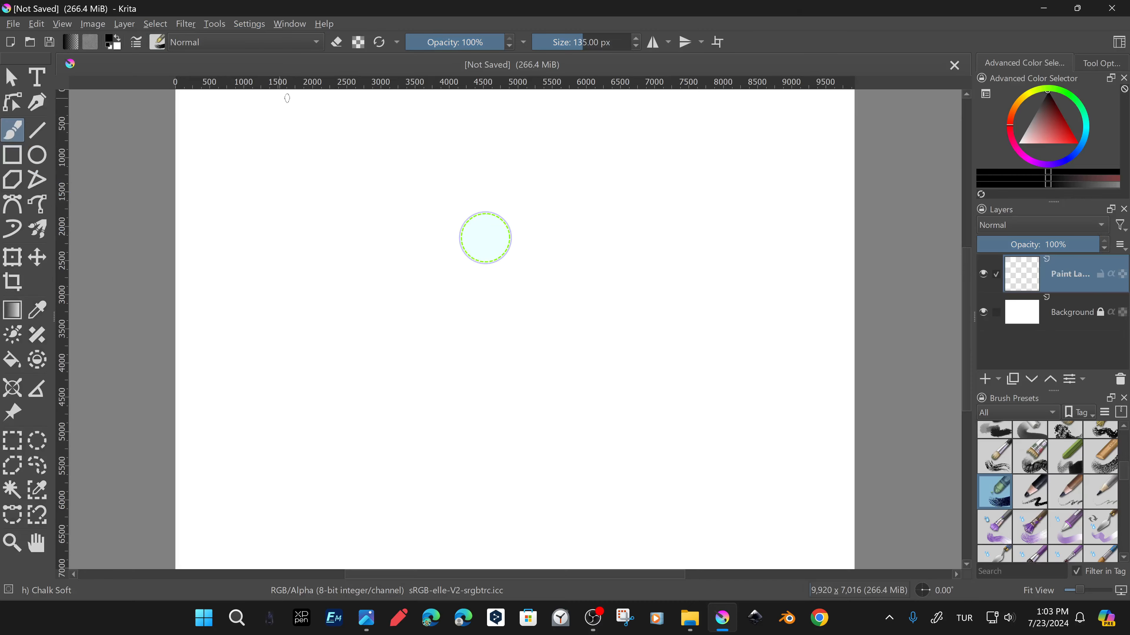
{"action": "left_click", "coordinate": [249, 24]}
{"action": "left_click", "coordinate": [485, 258]}
{"action": "left_click", "coordinate": [249, 24]}
{"action": "left_click", "coordinate": [485, 272]}
Cycle the interface through the Krita neutral, Breeze Dark, Breeze High Contrast and Krita darker themes.
{"action": "left_click", "coordinate": [249, 24]}
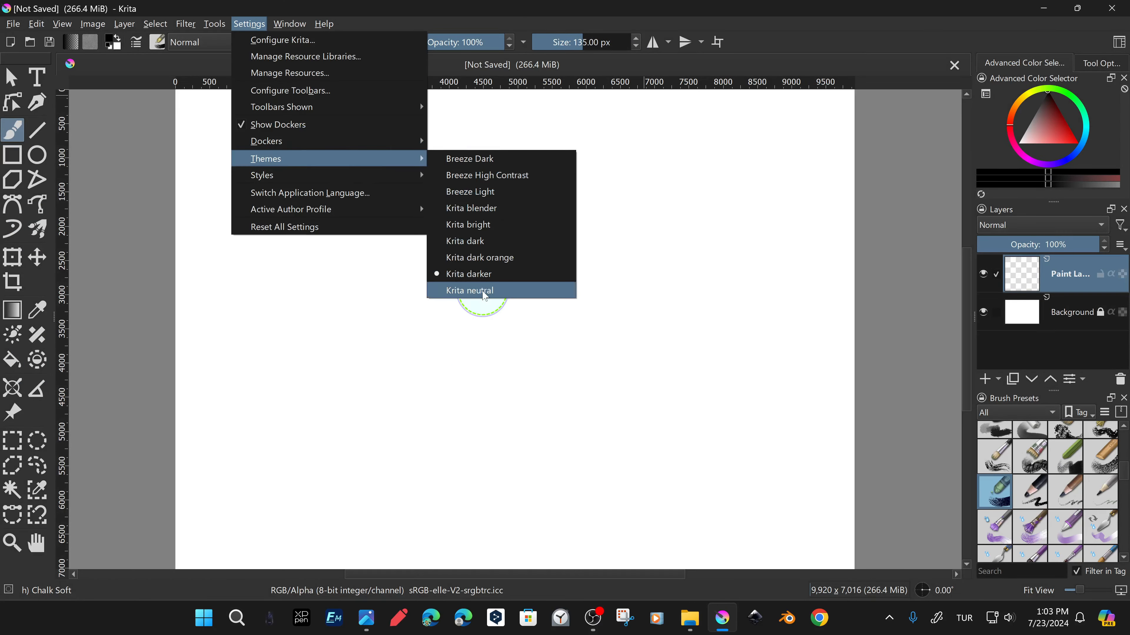
{"action": "left_click", "coordinate": [484, 287]}
{"action": "left_click", "coordinate": [249, 24]}
{"action": "left_click", "coordinate": [494, 159]}
{"action": "left_click", "coordinate": [249, 23]}
{"action": "mouse_move", "coordinate": [331, 156]}
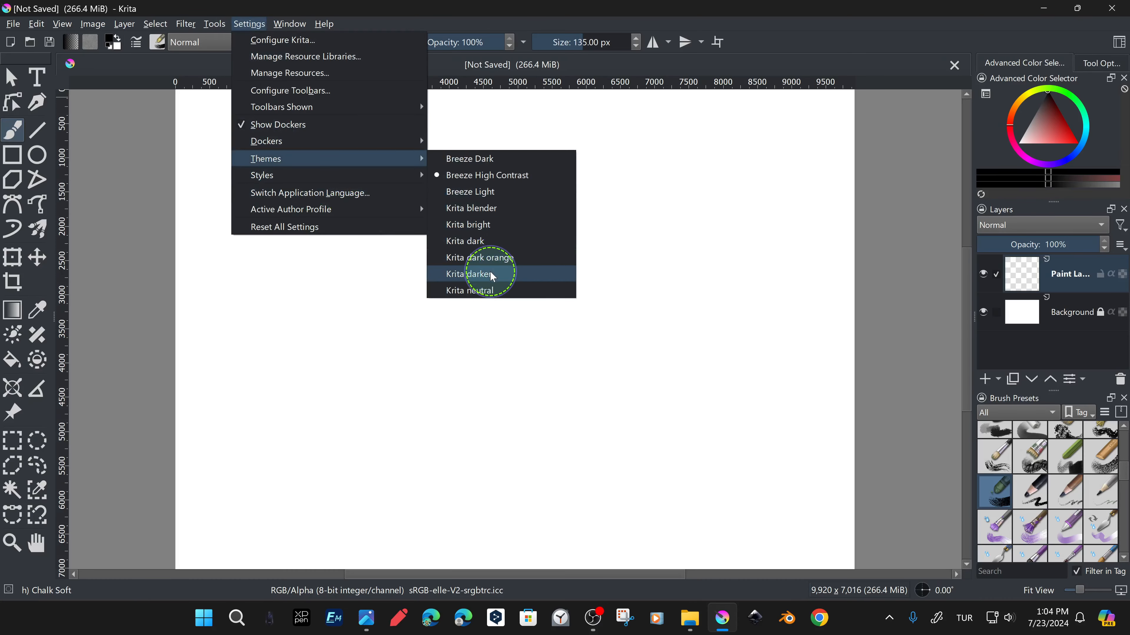
{"action": "left_click", "coordinate": [494, 273]}
Compare the Breeze Dark theme with Breeze High Contrast by applying each in turn.
{"action": "left_click", "coordinate": [249, 23]}
{"action": "left_click", "coordinate": [498, 159]}
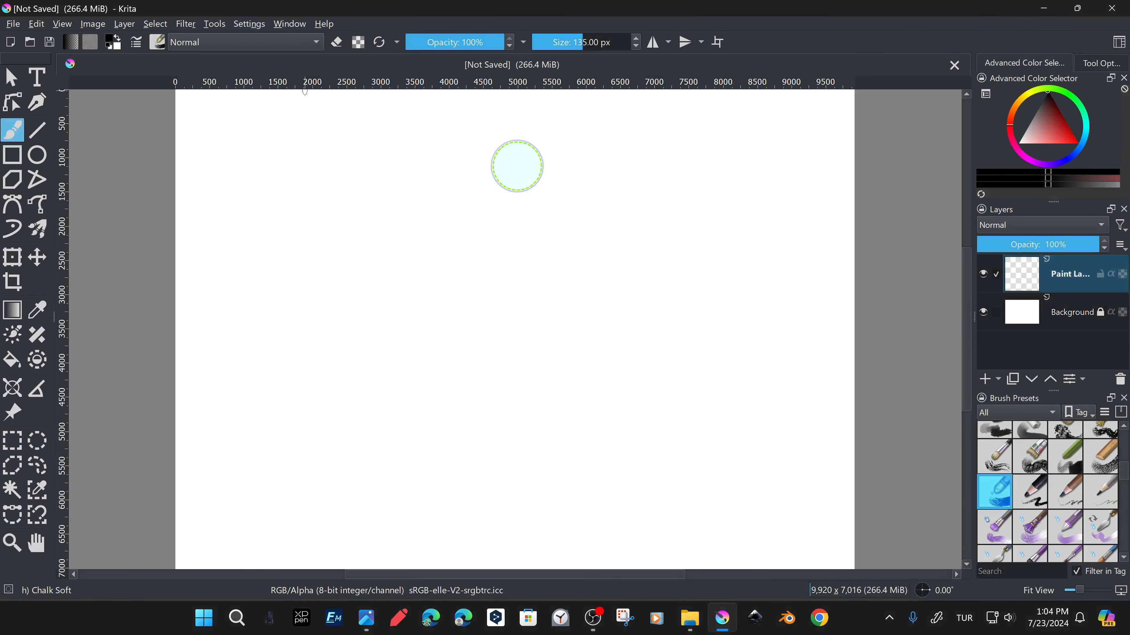
{"action": "left_click", "coordinate": [249, 24]}
{"action": "left_click", "coordinate": [476, 175]}
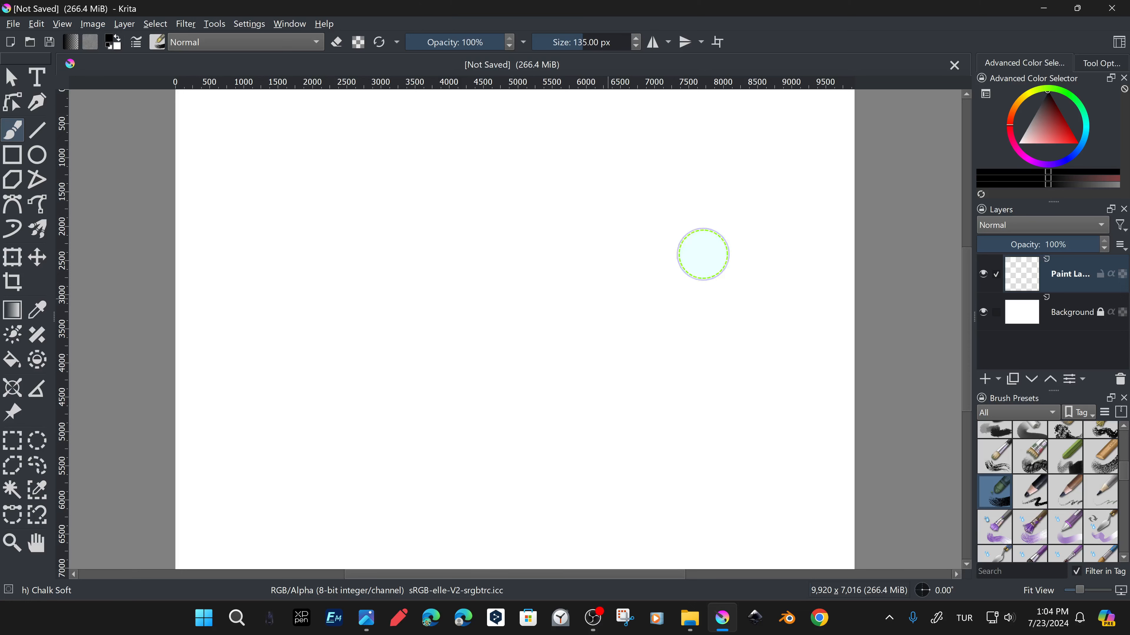
Apply the Krita darker theme to the interface.
{"action": "left_click", "coordinate": [249, 23]}
{"action": "mouse_move", "coordinate": [408, 162]}
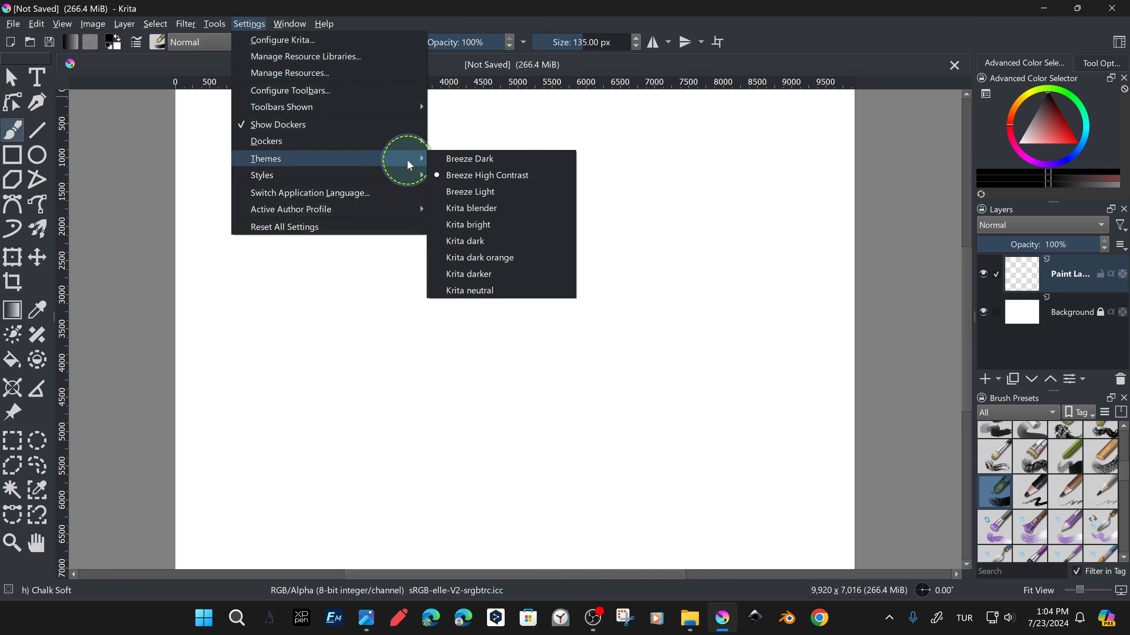
{"action": "left_click", "coordinate": [489, 274]}
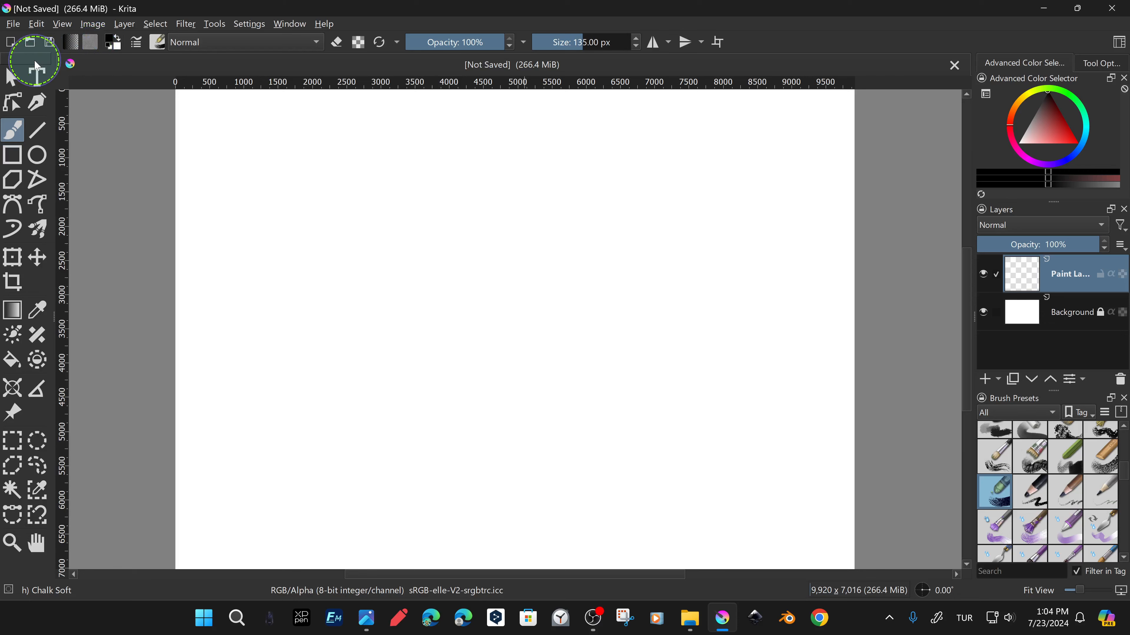
Dock the toolbox horizontally above the canvas and shrink it to a single row of tools.
{"action": "left_click_drag", "start_coordinate": [34, 59], "coordinate": [326, 70]}
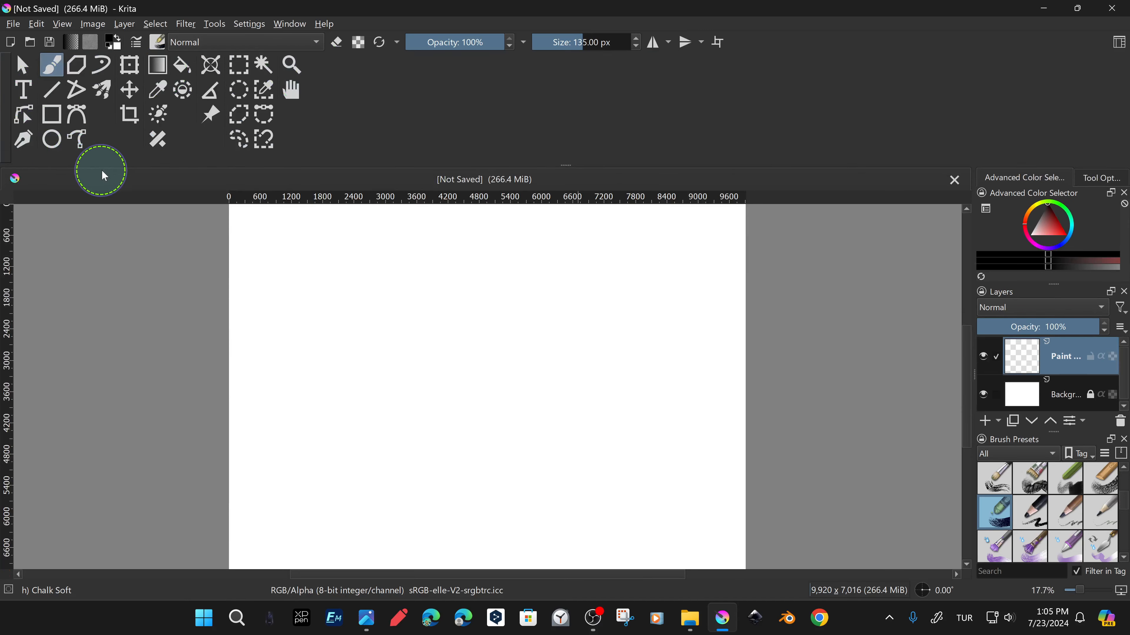
{"action": "left_click_drag", "start_coordinate": [138, 166], "coordinate": [145, 81]}
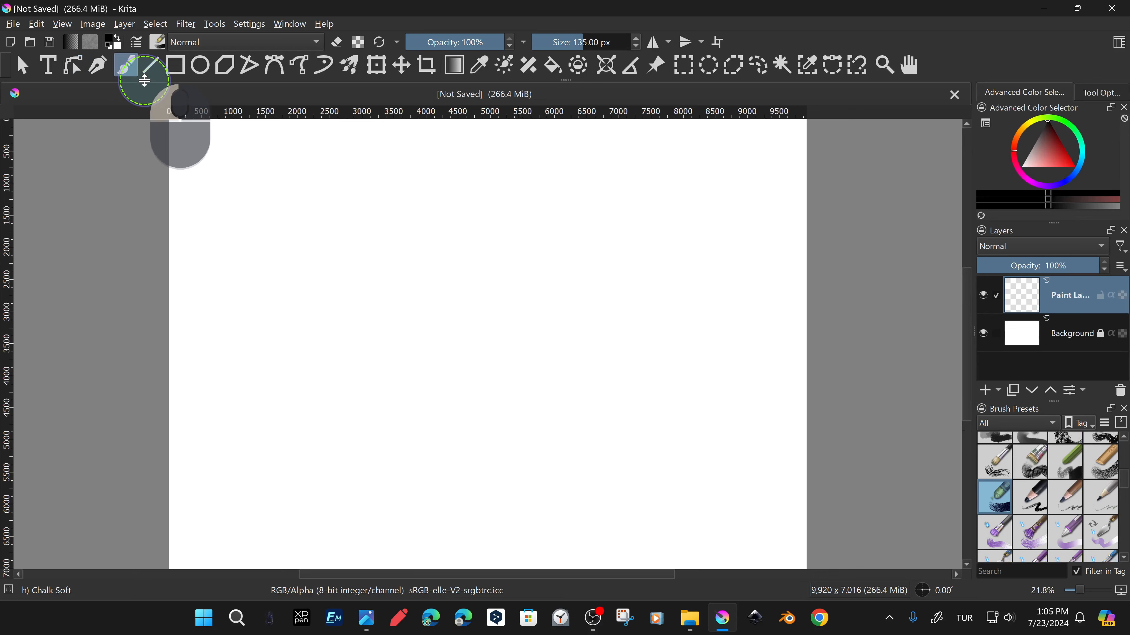
{"action": "mouse_move", "coordinate": [145, 81]}
{"action": "left_mouse_down"}
{"action": "mouse_move", "coordinate": [145, 117]}
{"action": "mouse_move", "coordinate": [161, 77]}
{"action": "left_mouse_up"}
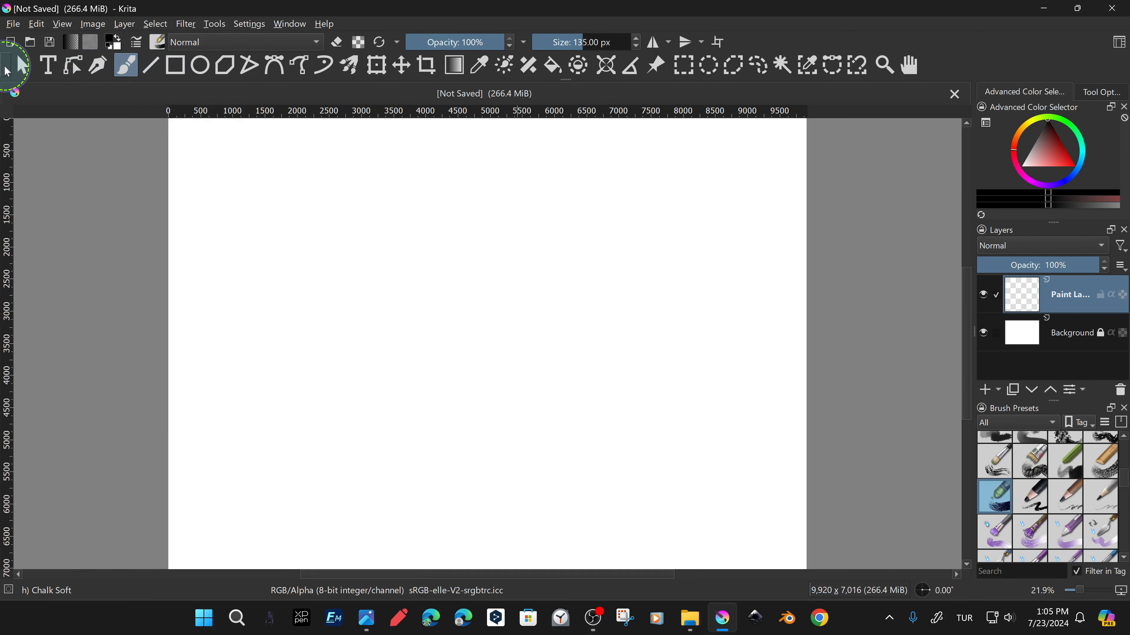
Dock the toolbox between the color selector and the Layers docker, and move it back to its original place beside the canvas.
{"action": "left_click_drag", "start_coordinate": [8, 68], "coordinate": [1040, 258]}
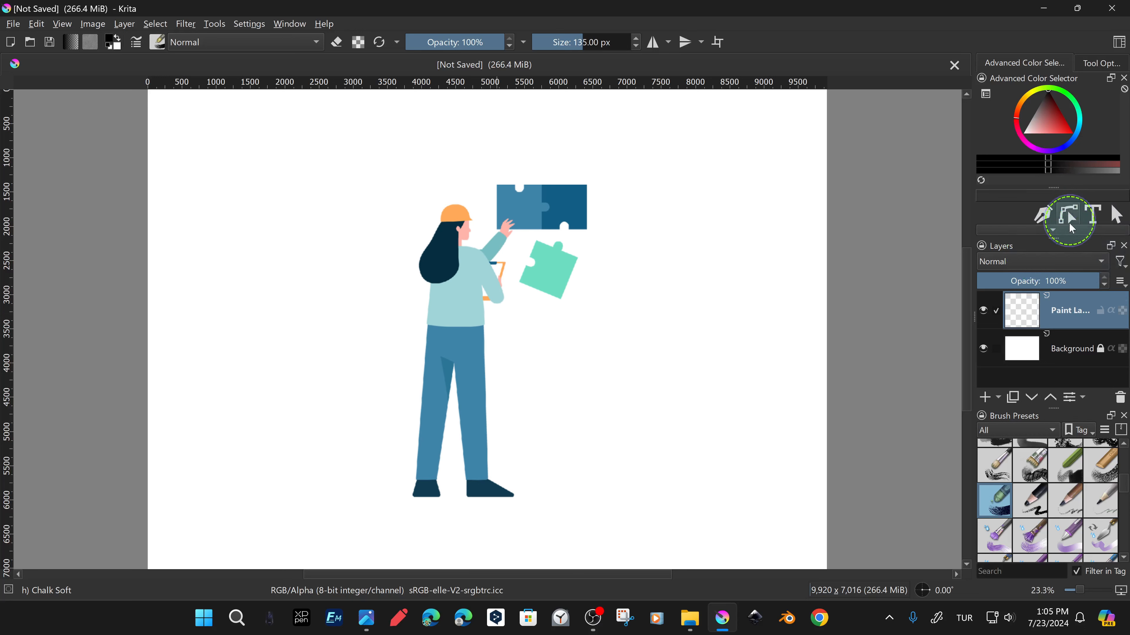
{"action": "left_click_drag", "start_coordinate": [1055, 237], "coordinate": [1049, 261]}
{"action": "mouse_move", "coordinate": [1051, 203]}
{"action": "left_mouse_down"}
{"action": "mouse_move", "coordinate": [719, 189]}
{"action": "mouse_move", "coordinate": [704, 202]}
{"action": "mouse_move", "coordinate": [646, 188]}
{"action": "mouse_move", "coordinate": [13, 240]}
{"action": "left_mouse_up"}
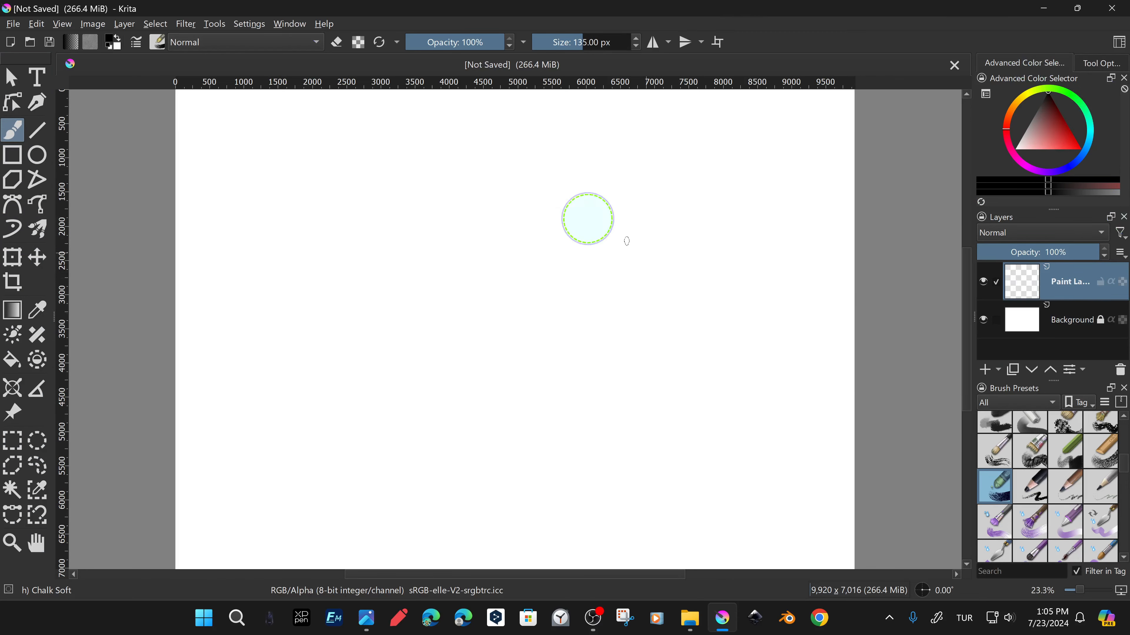
Try the Big_Paint_2 workspace, followed by the Animation workspace.
{"action": "left_click", "coordinate": [285, 25]}
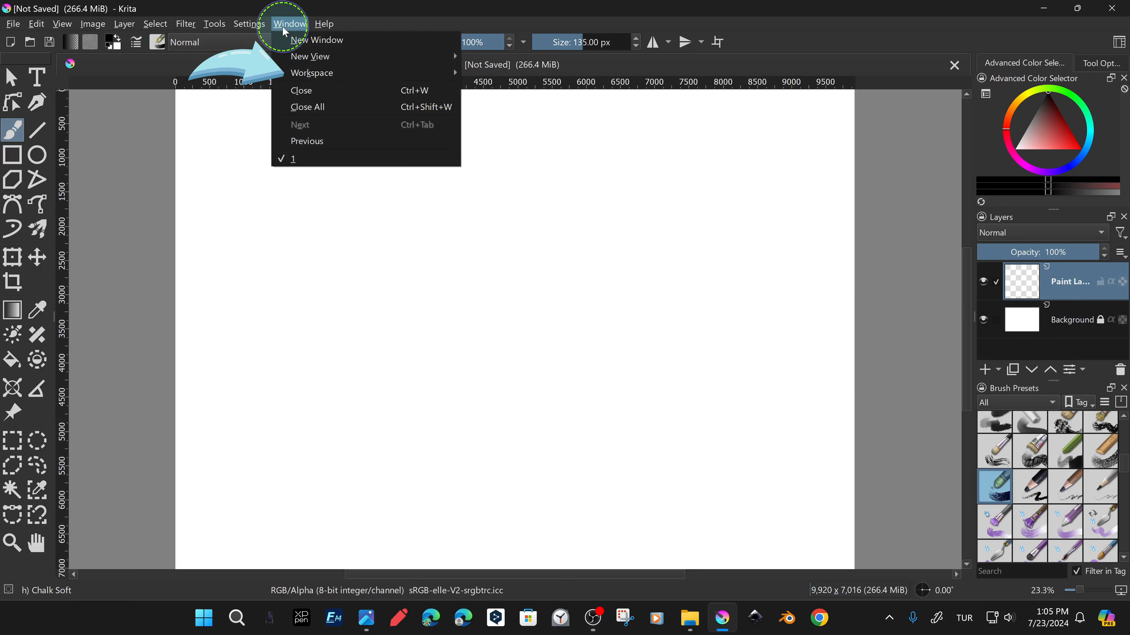
{"action": "mouse_move", "coordinate": [331, 79]}
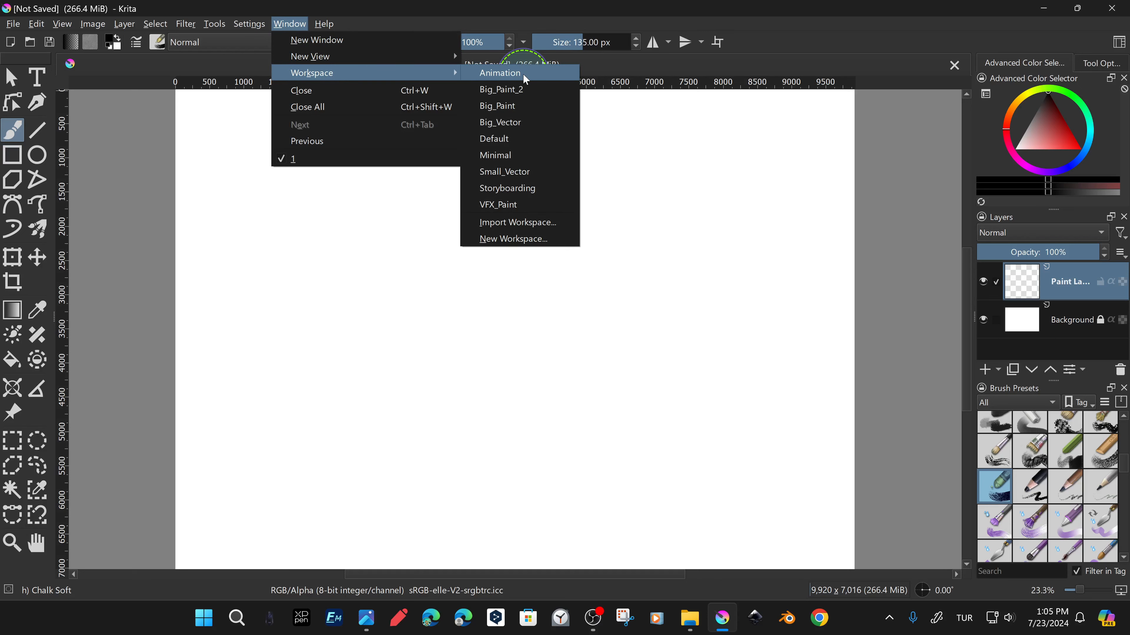
{"action": "left_click", "coordinate": [525, 90]}
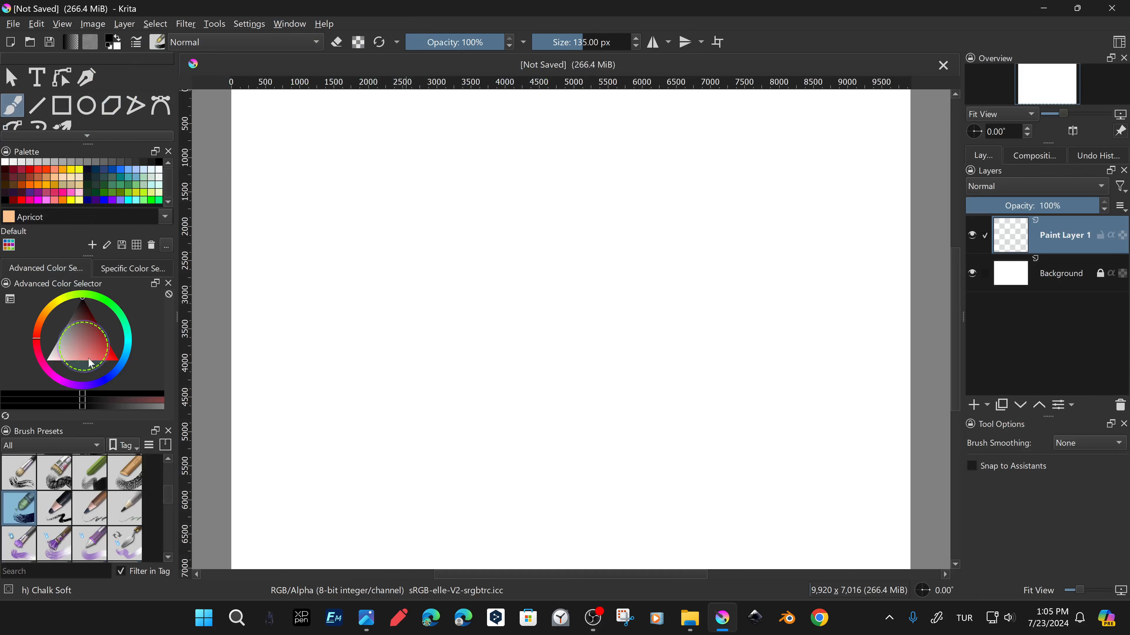
{"action": "left_click", "coordinate": [289, 24]}
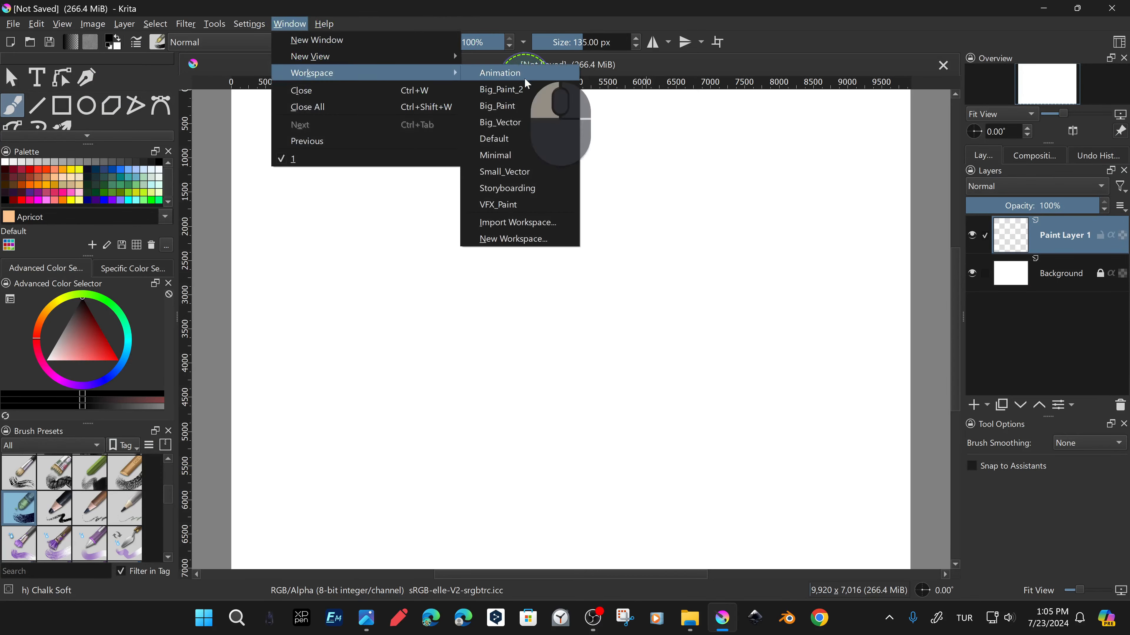
{"action": "left_click", "coordinate": [524, 77]}
Preview the Big_Vector, Default and Minimal workspaces one after another.
{"action": "left_click", "coordinate": [1119, 43]}
{"action": "scroll", "coordinate": [1019, 102], "scroll_direction": "up", "scroll_amount": 1}
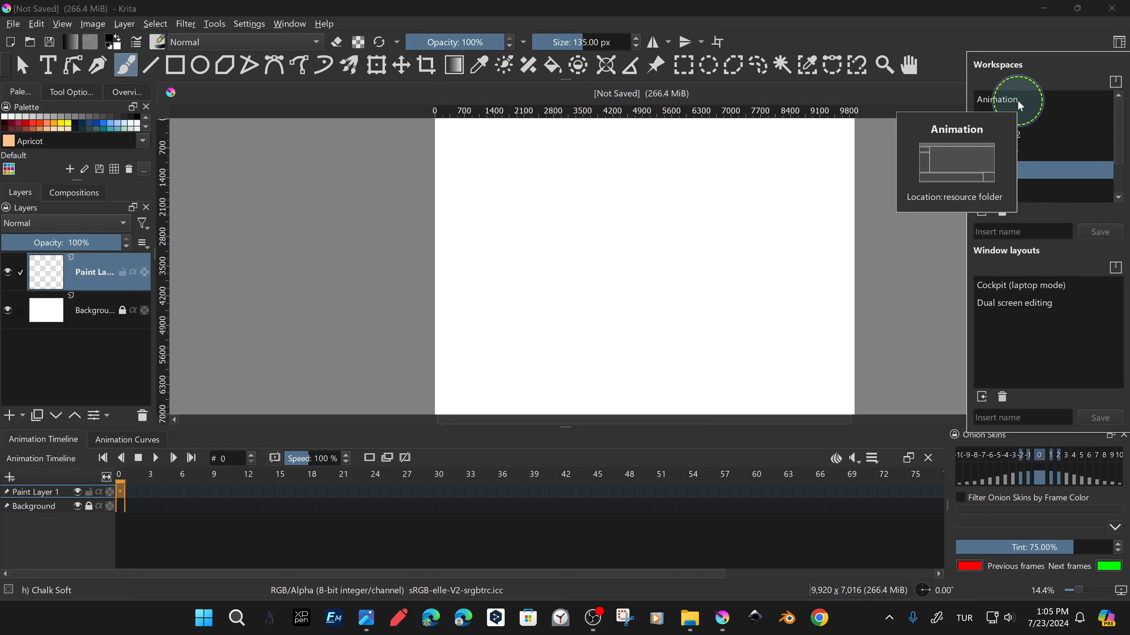
{"action": "left_click", "coordinate": [1019, 154]}
{"action": "left_click", "coordinate": [1119, 42]}
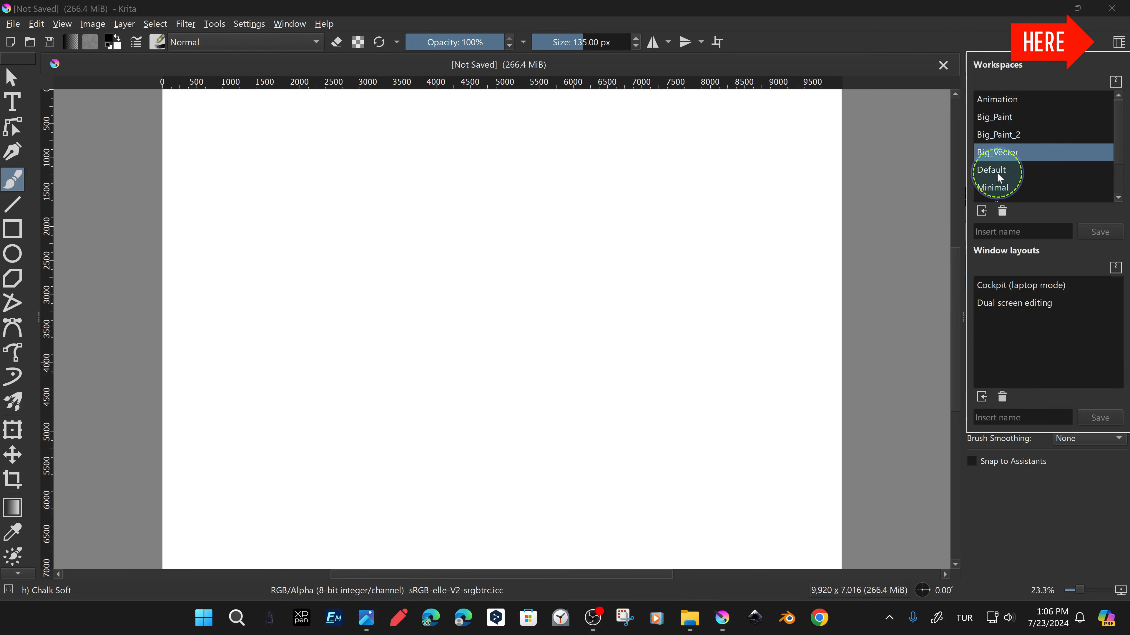
{"action": "left_click", "coordinate": [991, 170]}
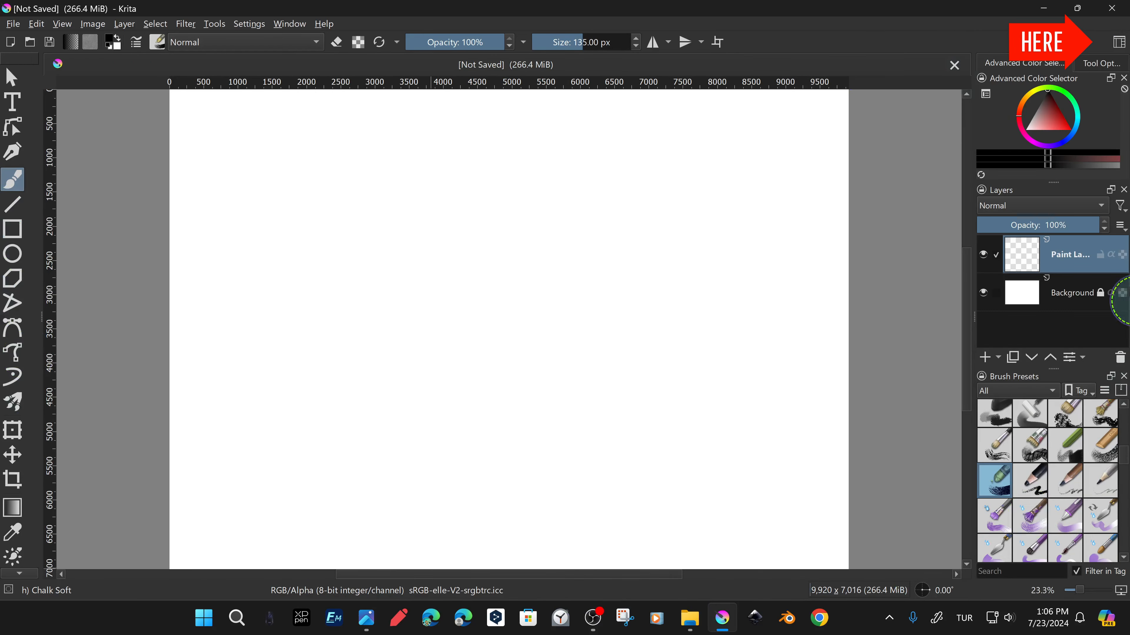
{"action": "left_click", "coordinate": [1119, 44]}
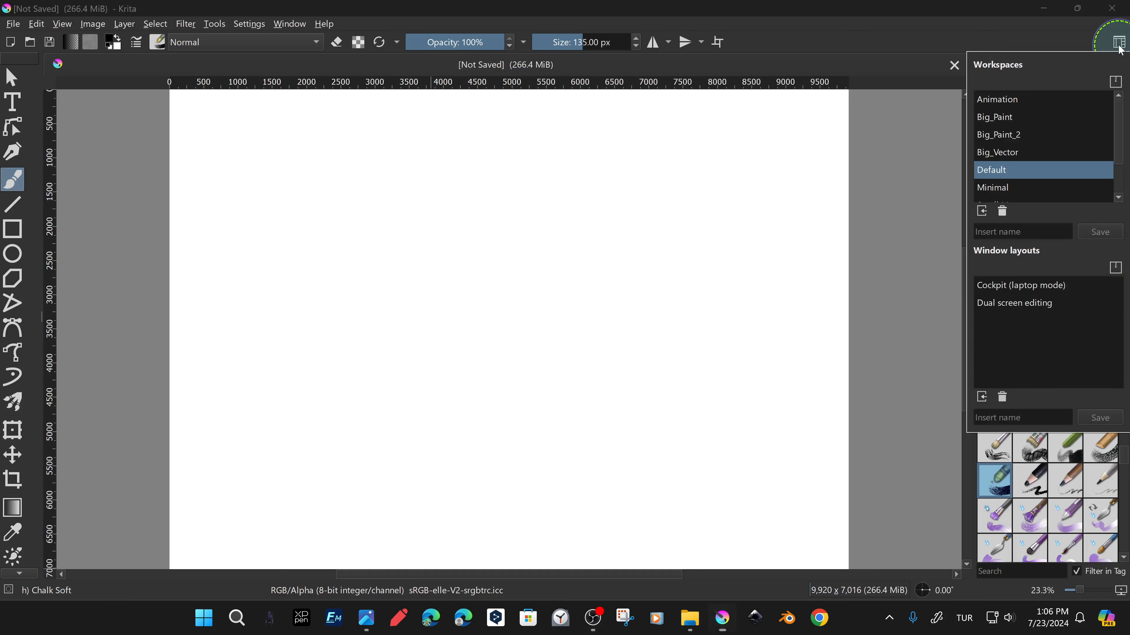
{"action": "left_click", "coordinate": [1008, 187]}
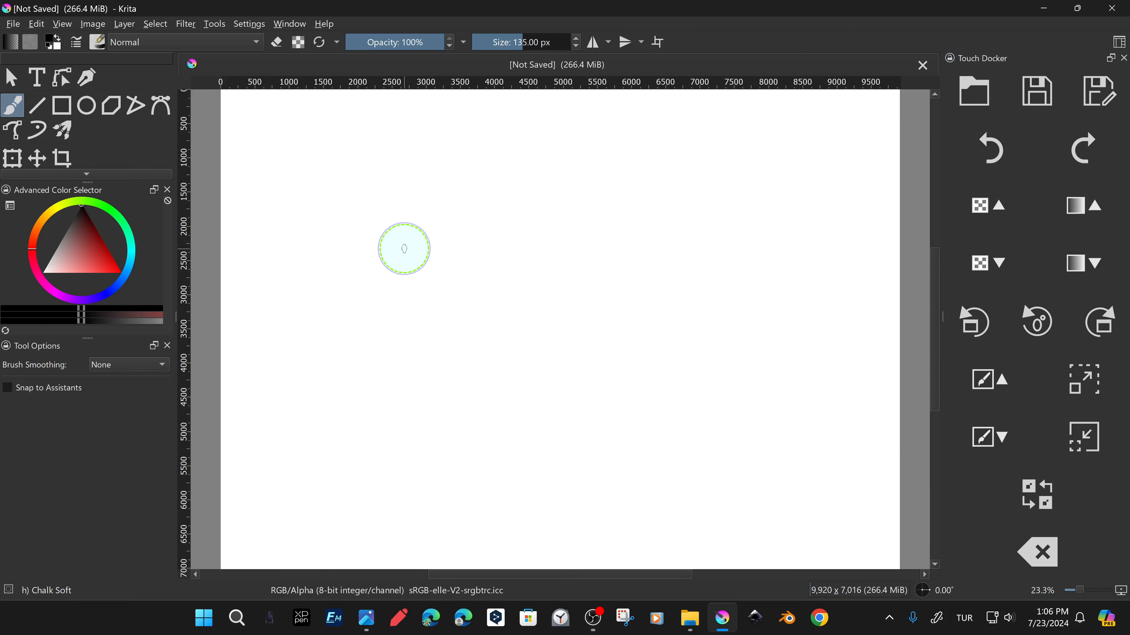
Switch to the Small_Vector workspace and look through its Tool Options, Layers and color selector dockers.
{"action": "left_click", "coordinate": [1119, 42]}
{"action": "left_click", "coordinate": [1015, 163]}
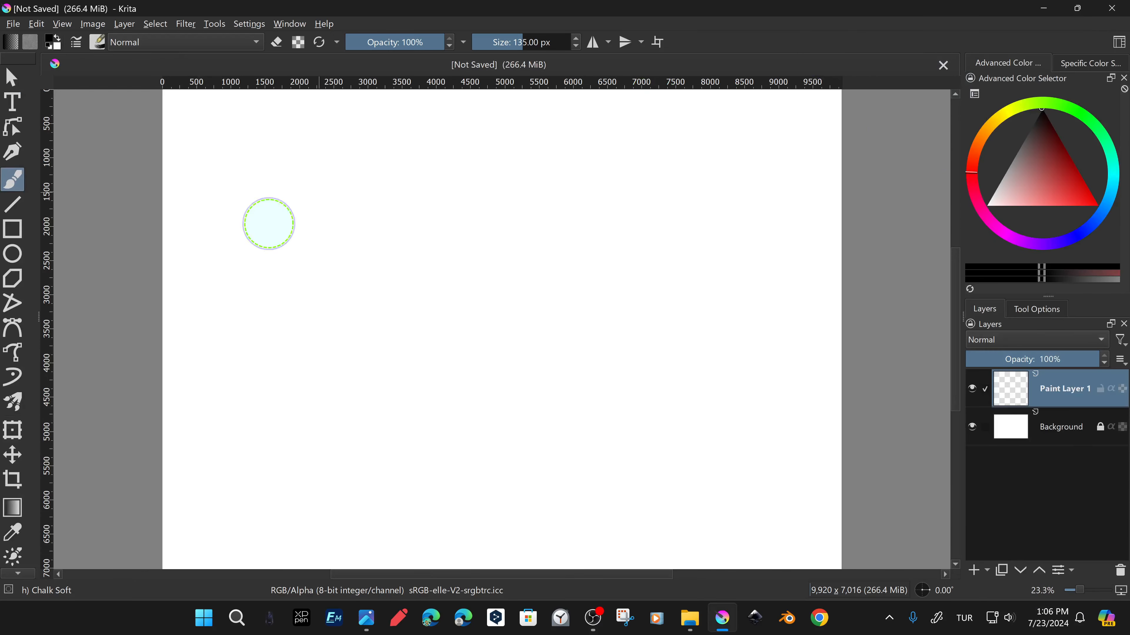
{"action": "left_click", "coordinate": [1010, 313]}
{"action": "left_click", "coordinate": [984, 309]}
{"action": "left_click", "coordinate": [1091, 63]}
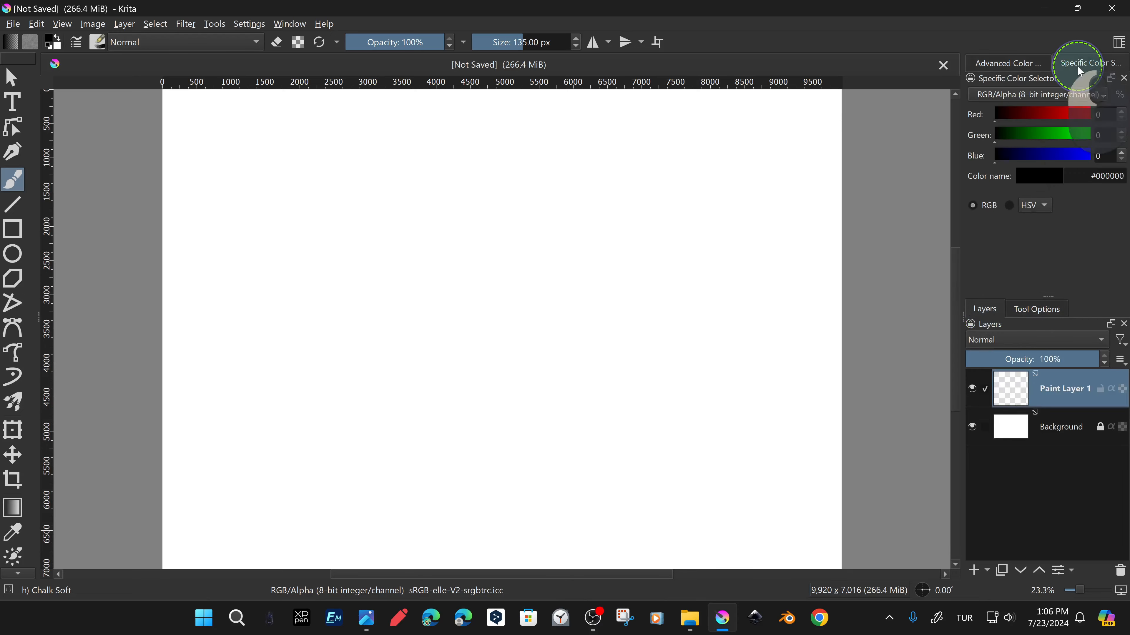
{"action": "left_click", "coordinate": [1008, 63]}
Switch to the Storyboarding workspace.
{"action": "left_click", "coordinate": [1119, 42]}
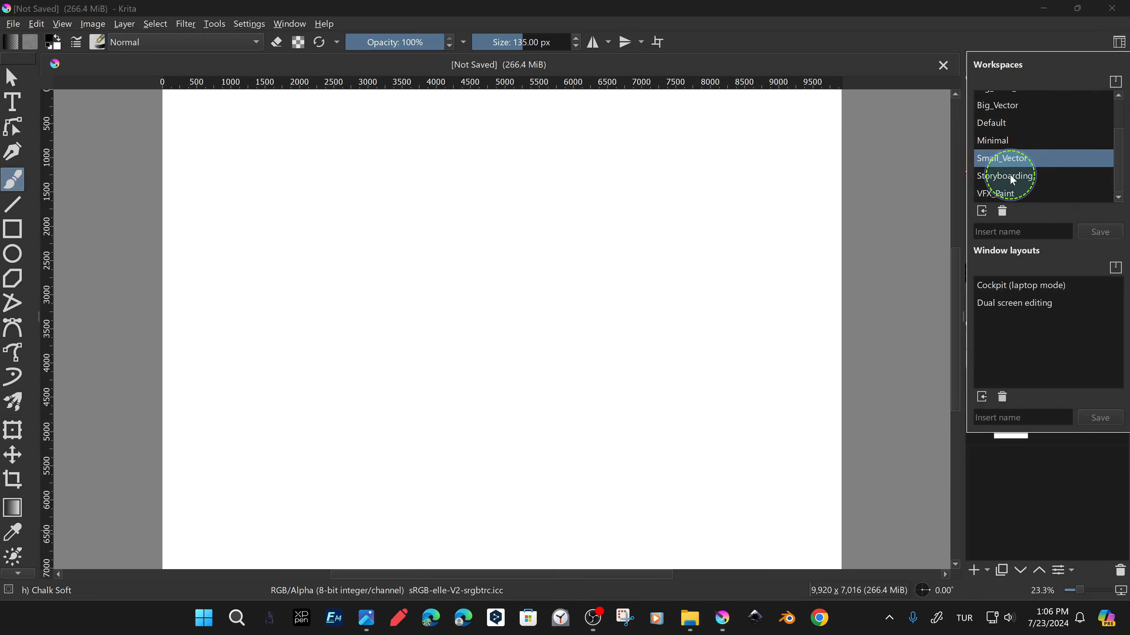
{"action": "left_click", "coordinate": [1009, 174]}
{"action": "left_click", "coordinate": [1019, 33]}
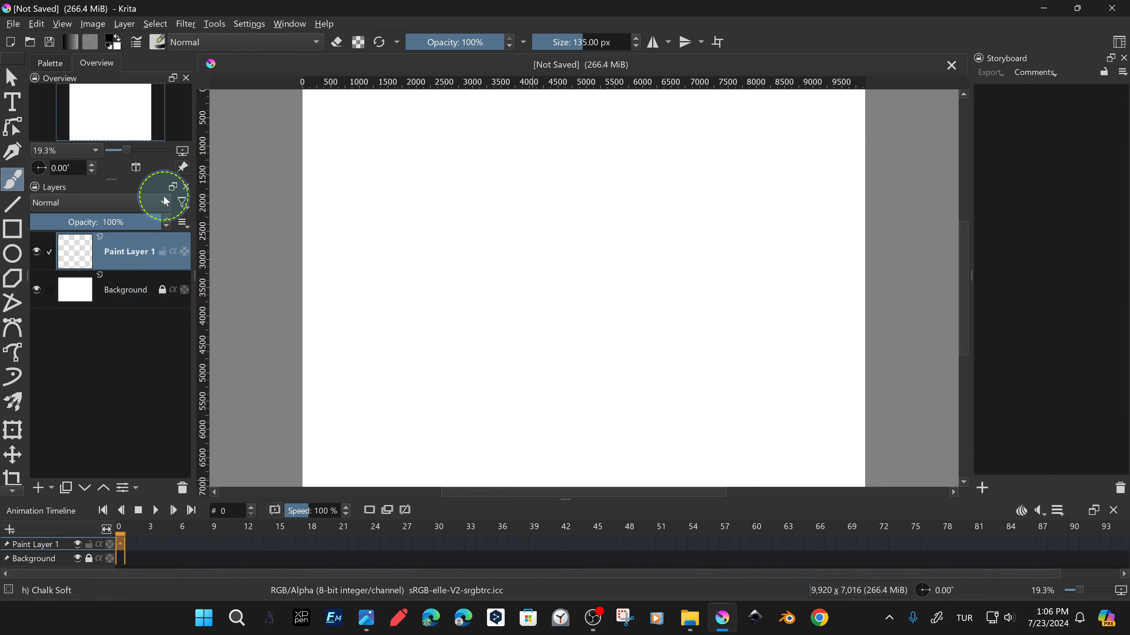
Pan the canvas through the Overview docker, set the zoom to 100%, and toggle the pixel mapping mode on and off.
{"action": "left_click_drag", "start_coordinate": [106, 114], "coordinate": [123, 118]}
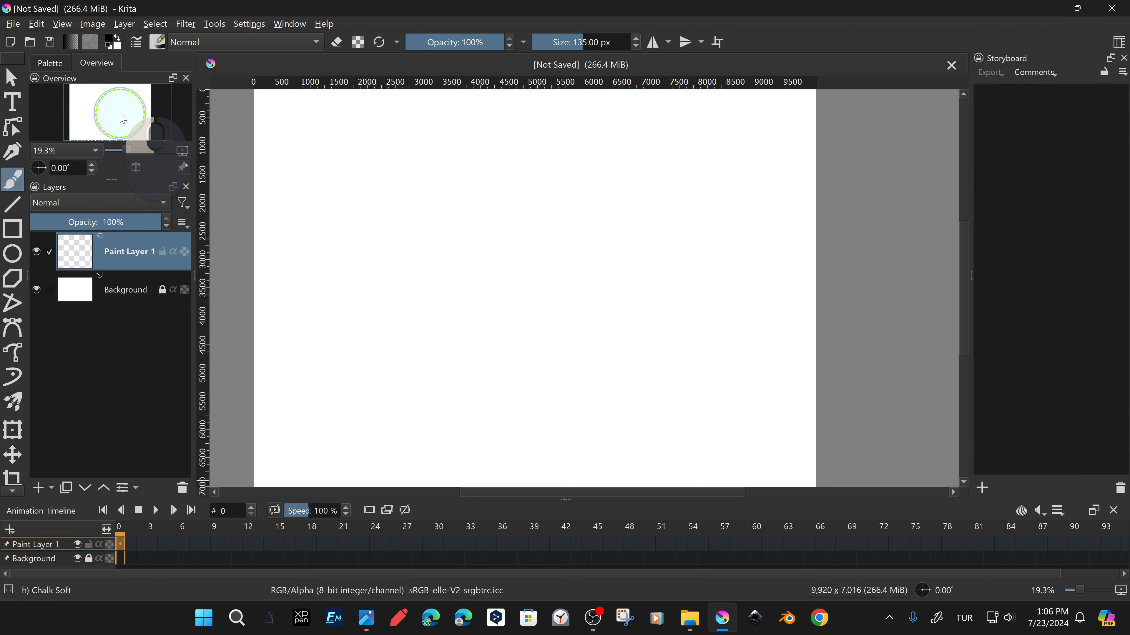
{"action": "left_click", "coordinate": [183, 152]}
{"action": "left_click", "coordinate": [89, 152]}
{"action": "left_click", "coordinate": [66, 231]}
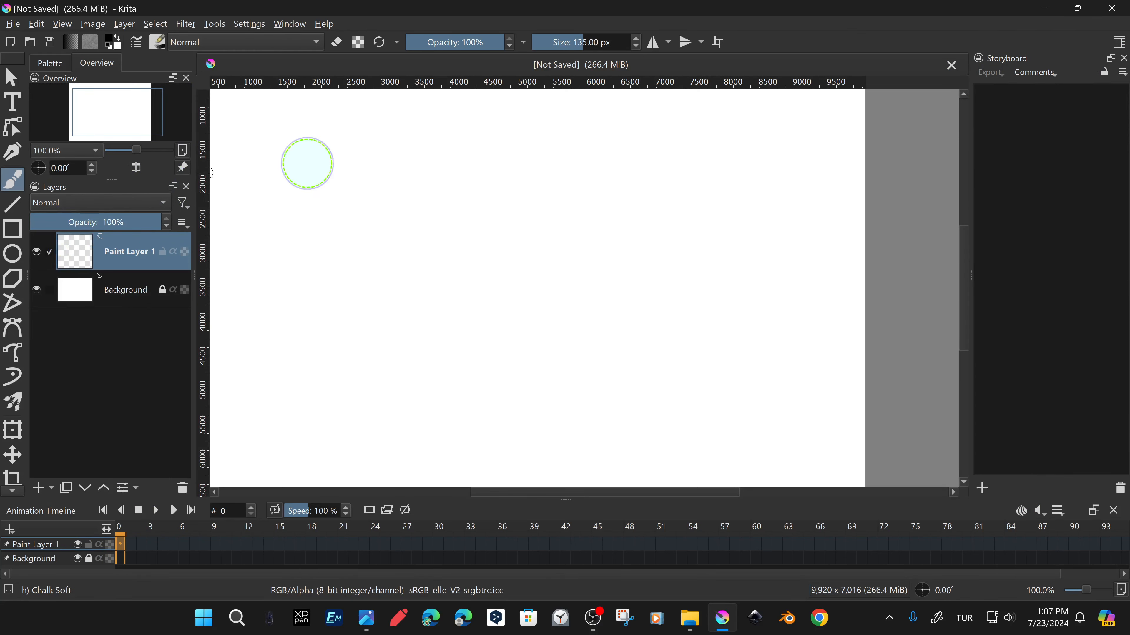
{"action": "left_click_drag", "start_coordinate": [112, 119], "coordinate": [106, 118]}
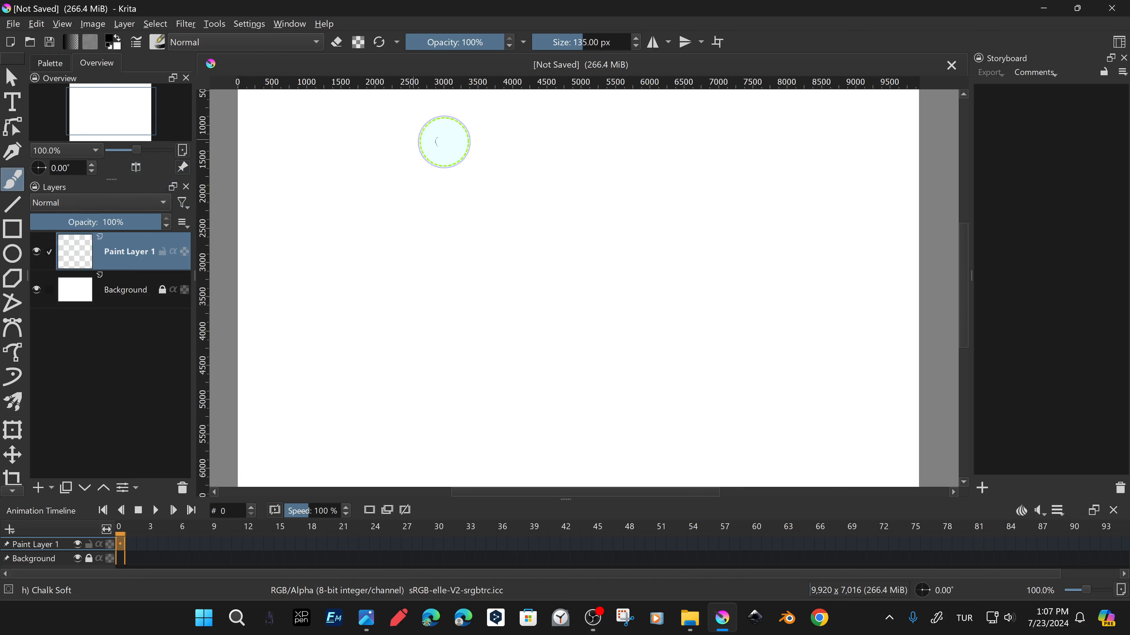
{"action": "left_click", "coordinate": [1121, 590]}
Preview the VFX_Paint workspace and return to the Default workspace.
{"action": "left_click", "coordinate": [1119, 42]}
{"action": "left_click", "coordinate": [1007, 175]}
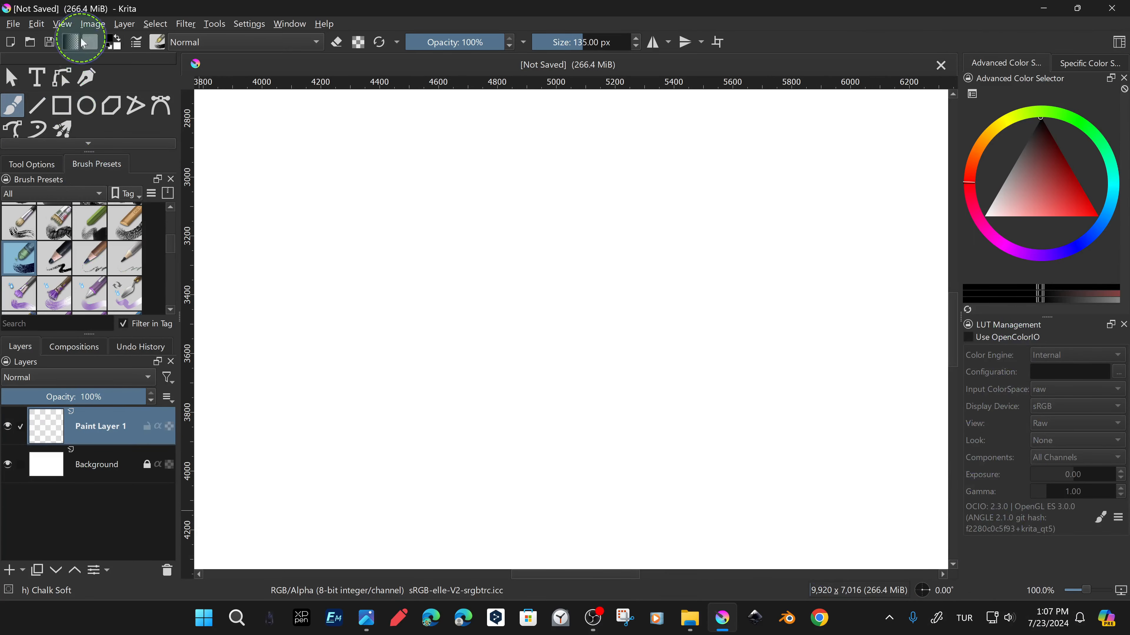
{"action": "left_click", "coordinate": [1118, 42]}
{"action": "left_click", "coordinate": [1007, 123]}
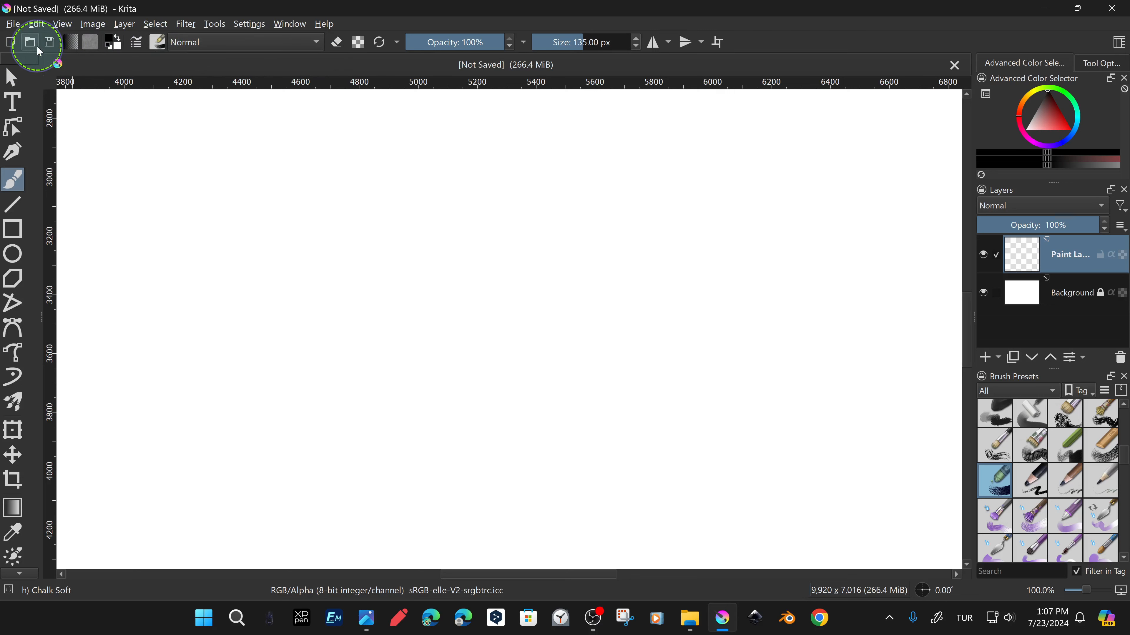
Hide all dockers and show them again.
{"action": "left_click", "coordinate": [255, 26]}
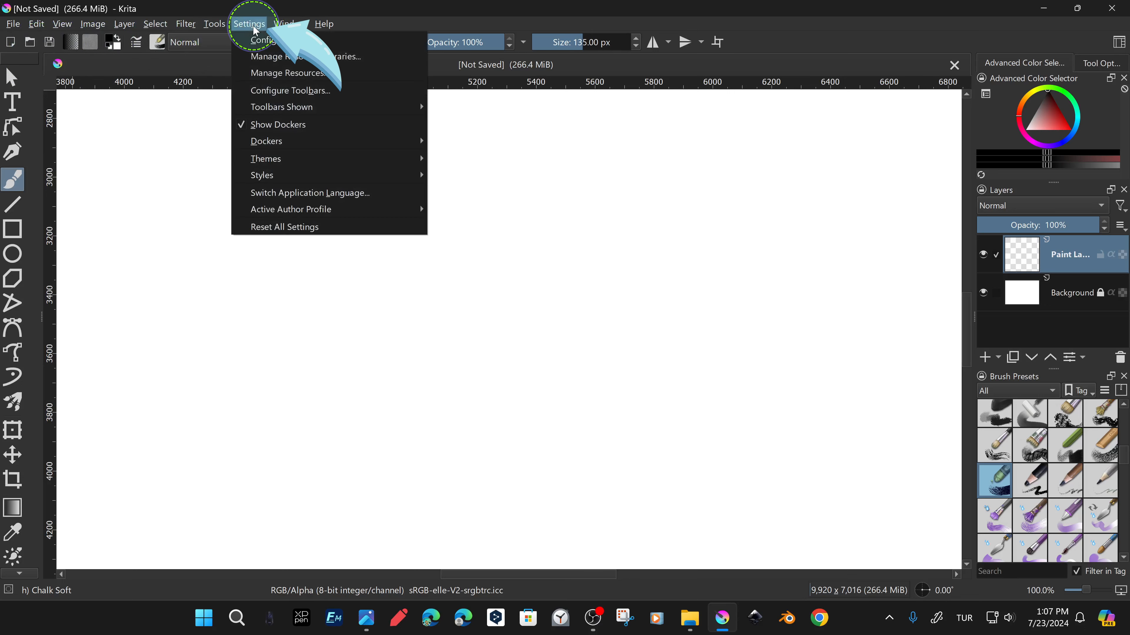
{"action": "left_click", "coordinate": [244, 126]}
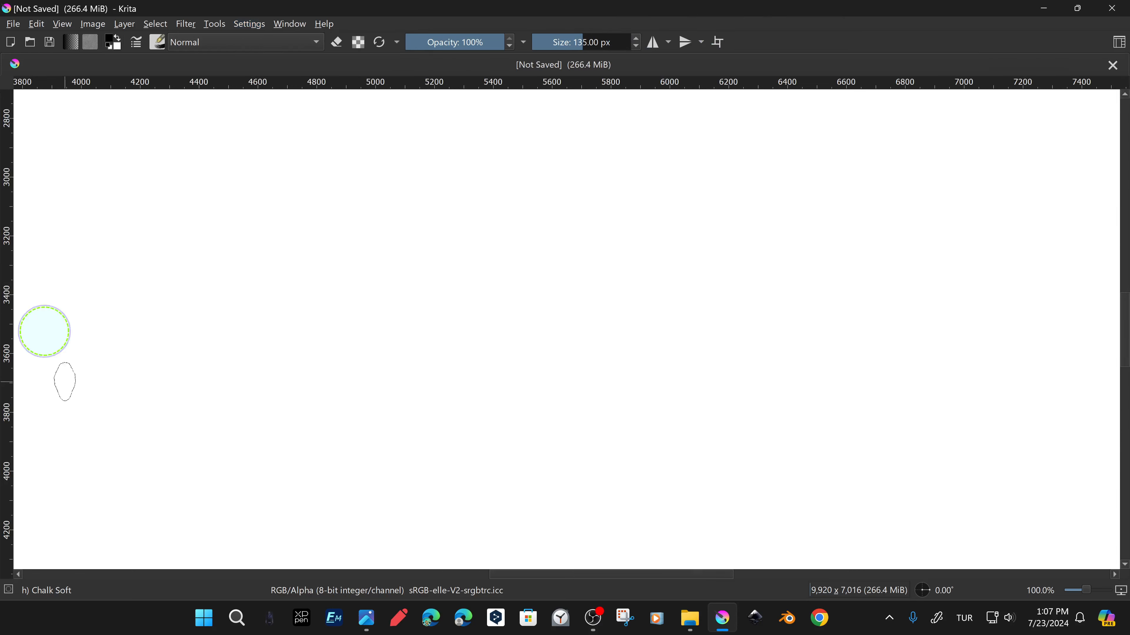
{"action": "left_click", "coordinate": [263, 17]}
{"action": "mouse_move", "coordinate": [294, 27]}
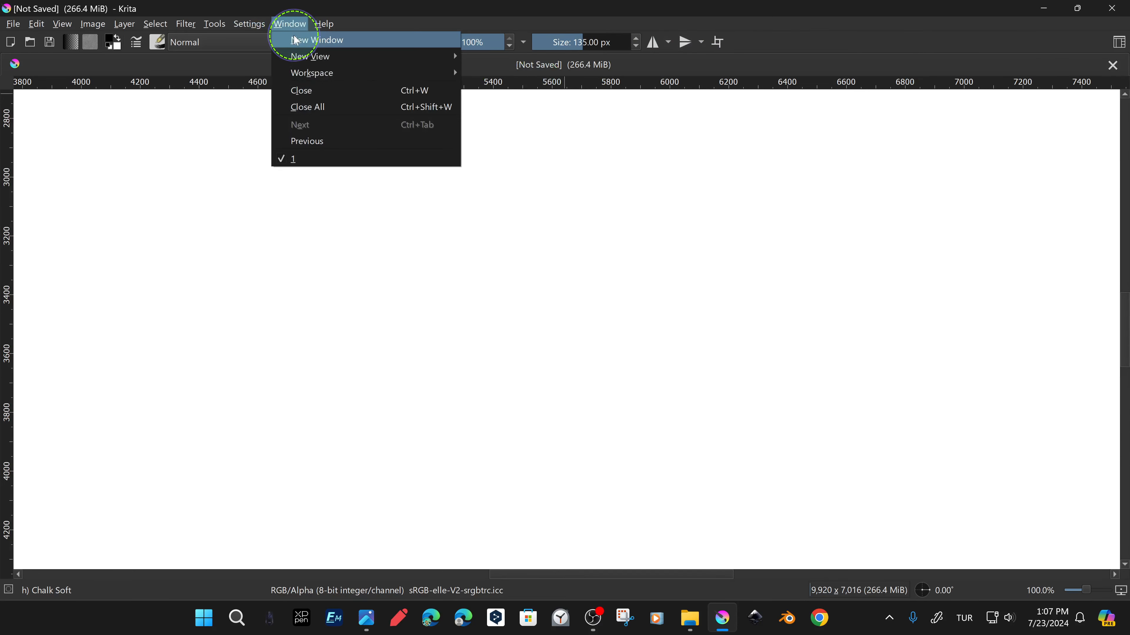
{"action": "mouse_move", "coordinate": [250, 24]}
{"action": "left_click", "coordinate": [244, 127]}
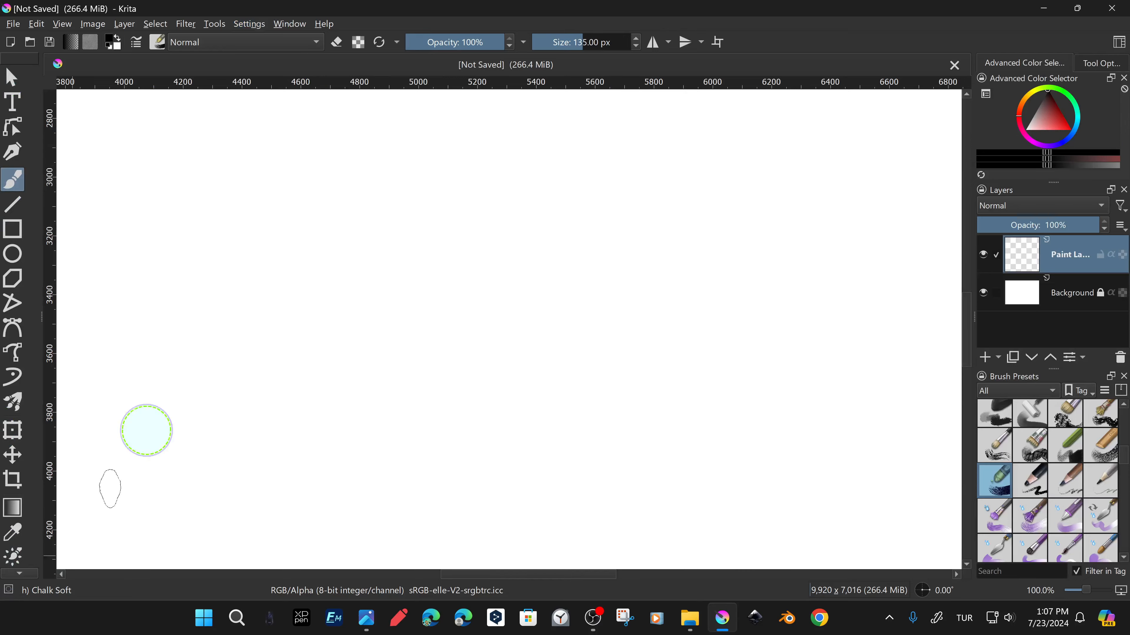
Enable the Overview docker.
{"action": "left_click", "coordinate": [249, 24]}
{"action": "mouse_move", "coordinate": [278, 142]}
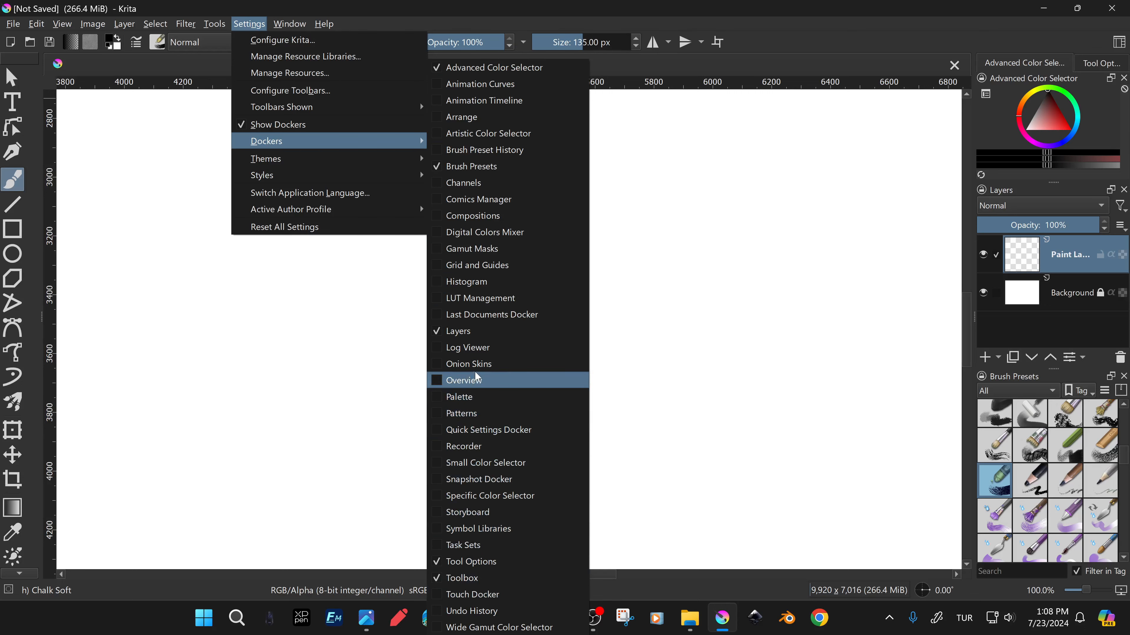
{"action": "left_click", "coordinate": [475, 381]}
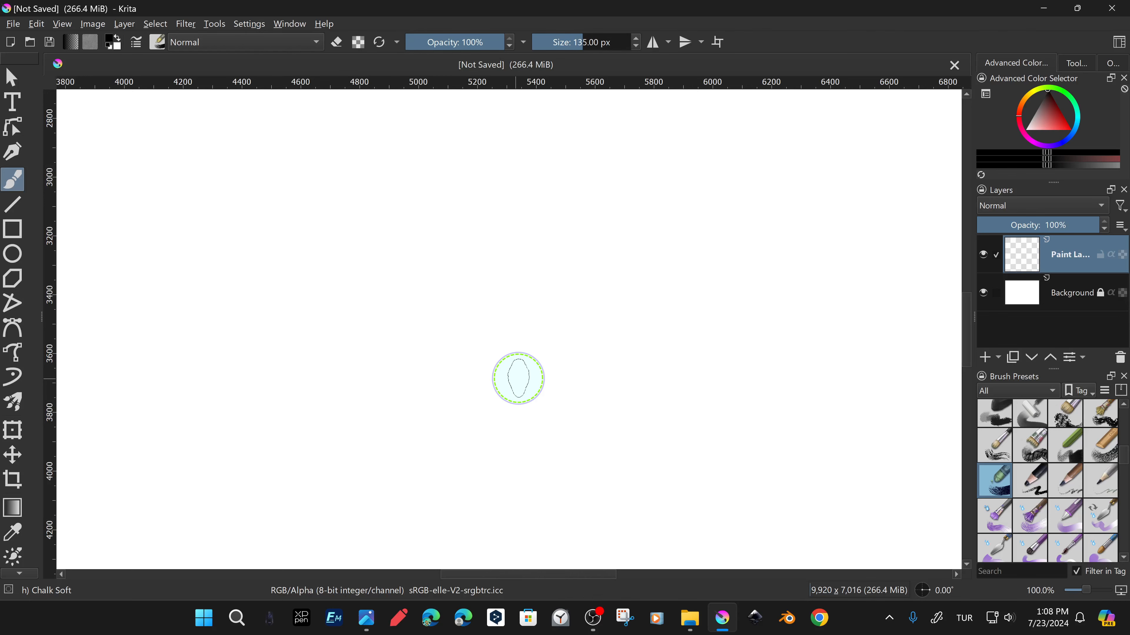
Reorder the stacked dockers as Tool Options, Overview and Advanced Color Selector, keeping the Overview in front.
{"action": "left_click", "coordinate": [1113, 61]}
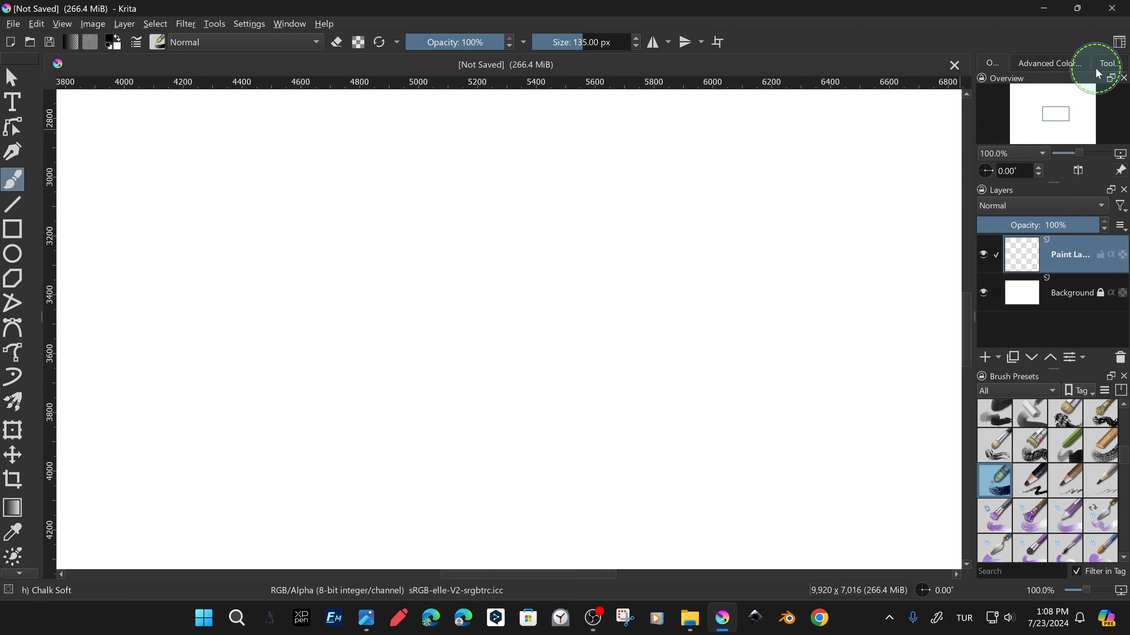
{"action": "left_click", "coordinate": [1106, 66]}
{"action": "mouse_move", "coordinate": [1014, 86]}
{"action": "left_mouse_down"}
{"action": "mouse_move", "coordinate": [802, 177]}
{"action": "mouse_move", "coordinate": [1037, 116]}
{"action": "mouse_move", "coordinate": [1068, 67]}
{"action": "mouse_move", "coordinate": [1058, 84]}
{"action": "mouse_move", "coordinate": [1045, 73]}
{"action": "mouse_move", "coordinate": [1062, 72]}
{"action": "mouse_move", "coordinate": [1038, 65]}
{"action": "left_mouse_up"}
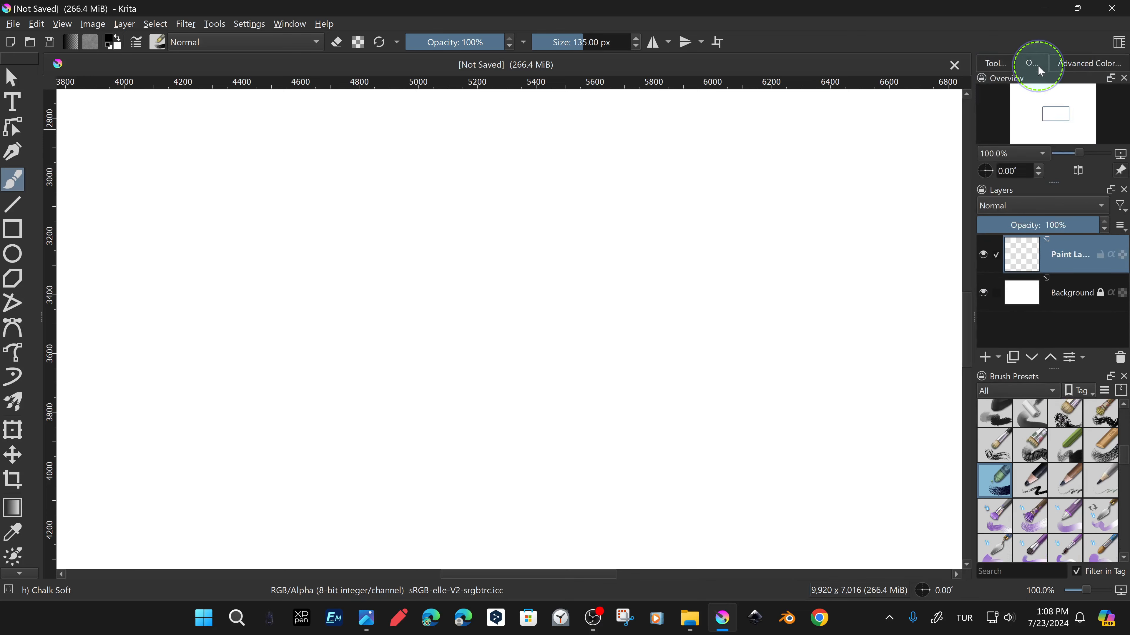
{"action": "left_click", "coordinate": [1070, 63]}
{"action": "left_click", "coordinate": [1032, 65]}
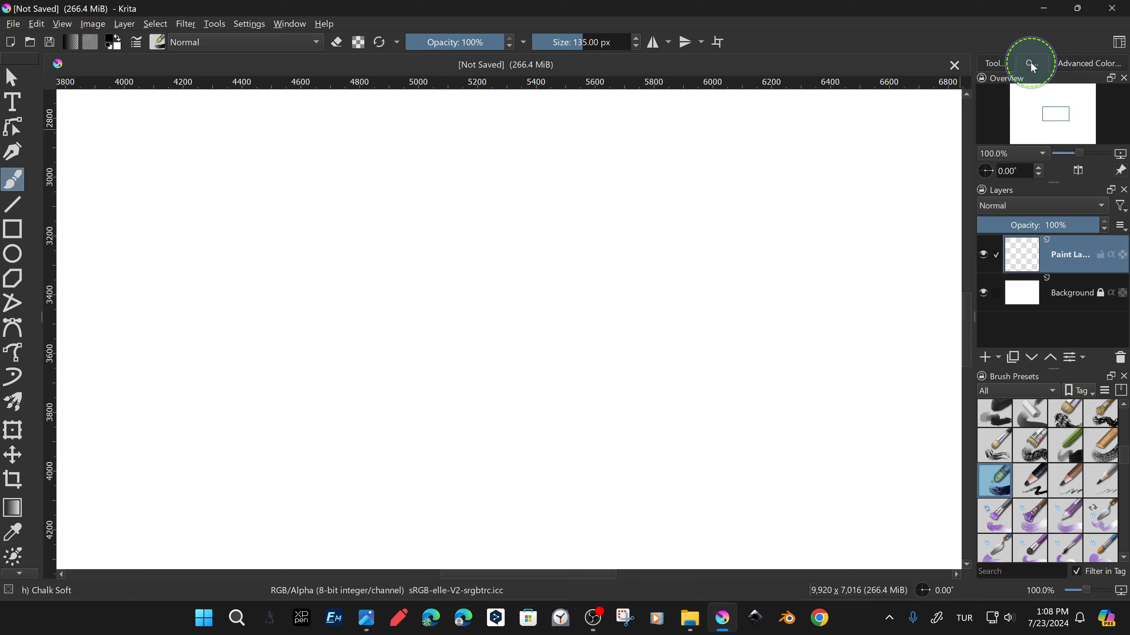
Float the Overview docker over the canvas, enlarge it and use it to pan the blank document.
{"action": "left_click_drag", "start_coordinate": [1030, 83], "coordinate": [807, 189]}
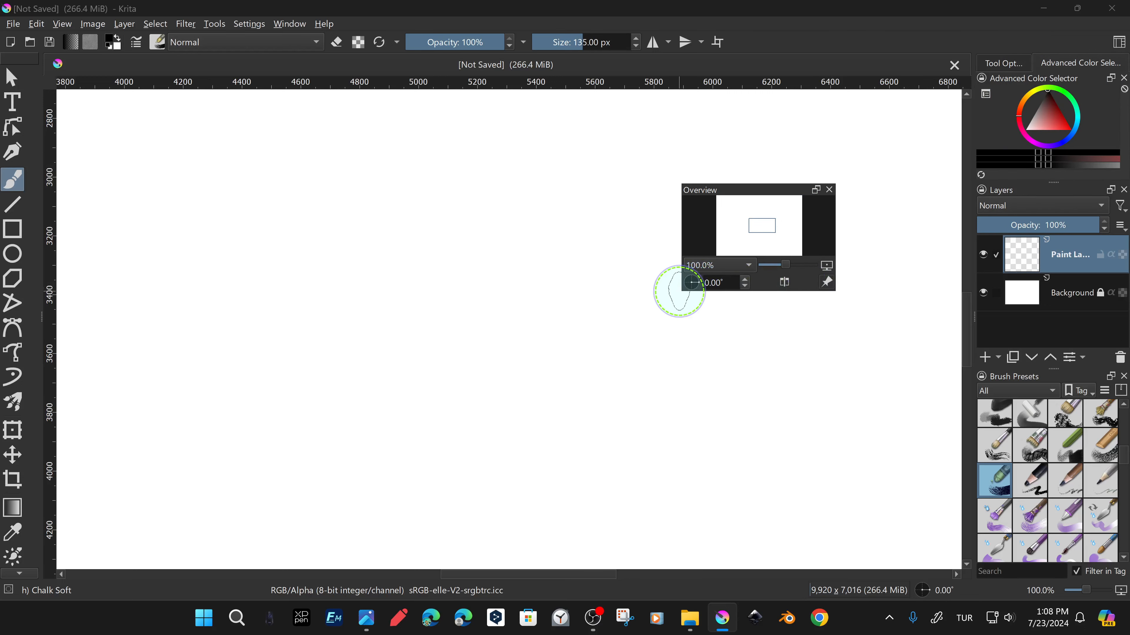
{"action": "left_click_drag", "start_coordinate": [681, 290], "coordinate": [597, 393]}
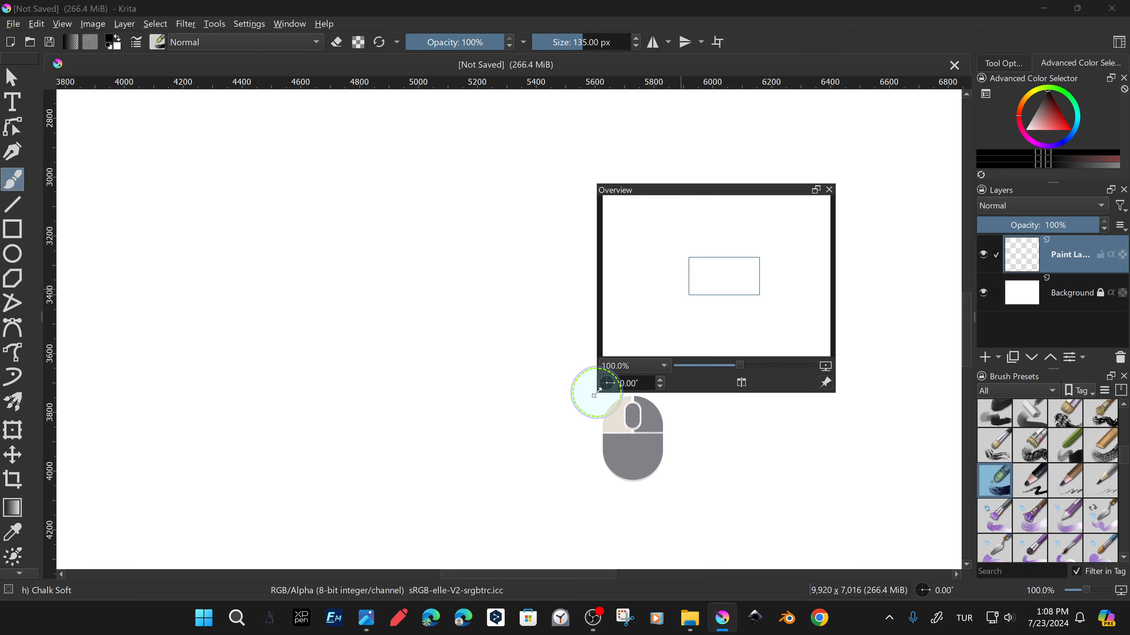
{"action": "left_click", "coordinate": [647, 233]}
{"action": "left_click_drag", "start_coordinate": [648, 233], "coordinate": [724, 260]}
Open the Test V1 Krita image from the Desktop.
{"action": "left_click", "coordinate": [13, 24]}
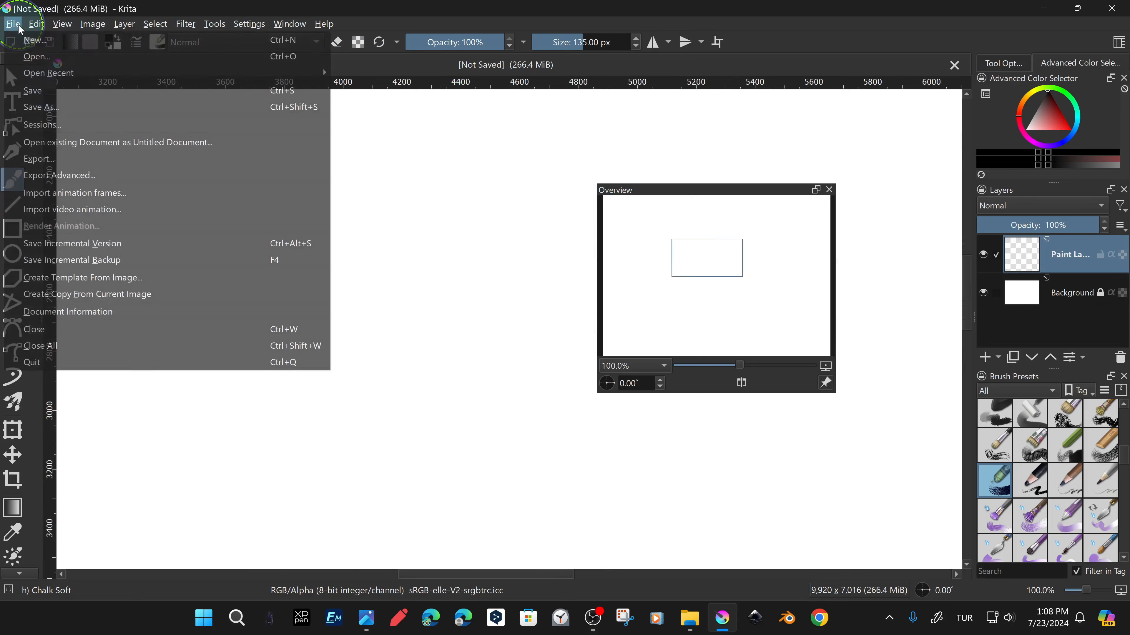
{"action": "left_click", "coordinate": [39, 58]}
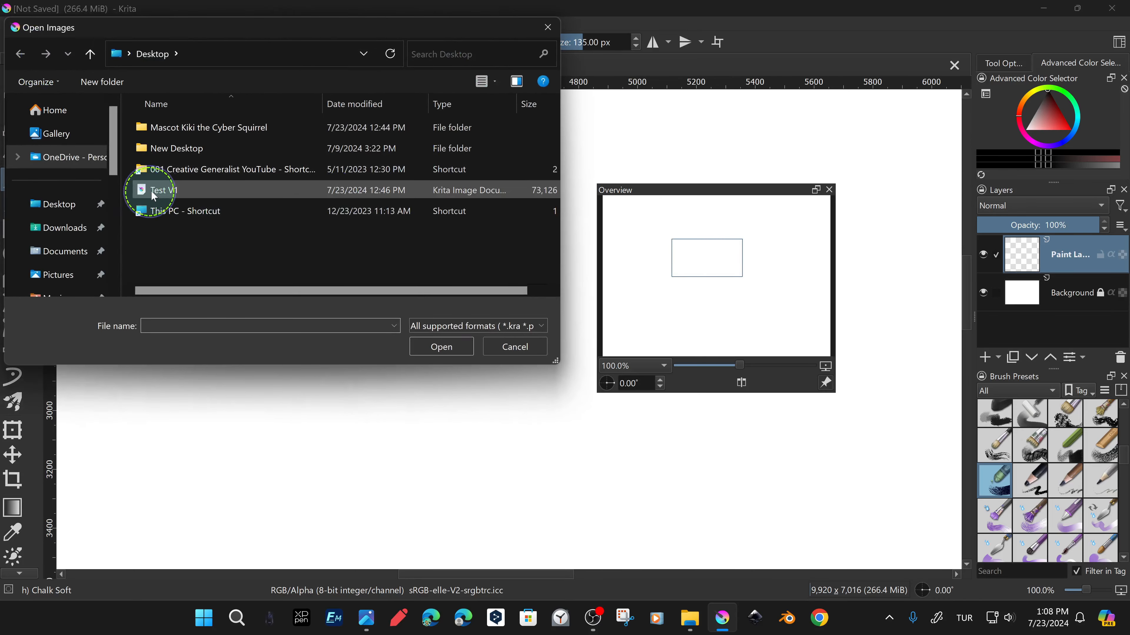
{"action": "left_click", "coordinate": [158, 191]}
{"action": "double_click", "coordinate": [159, 193]}
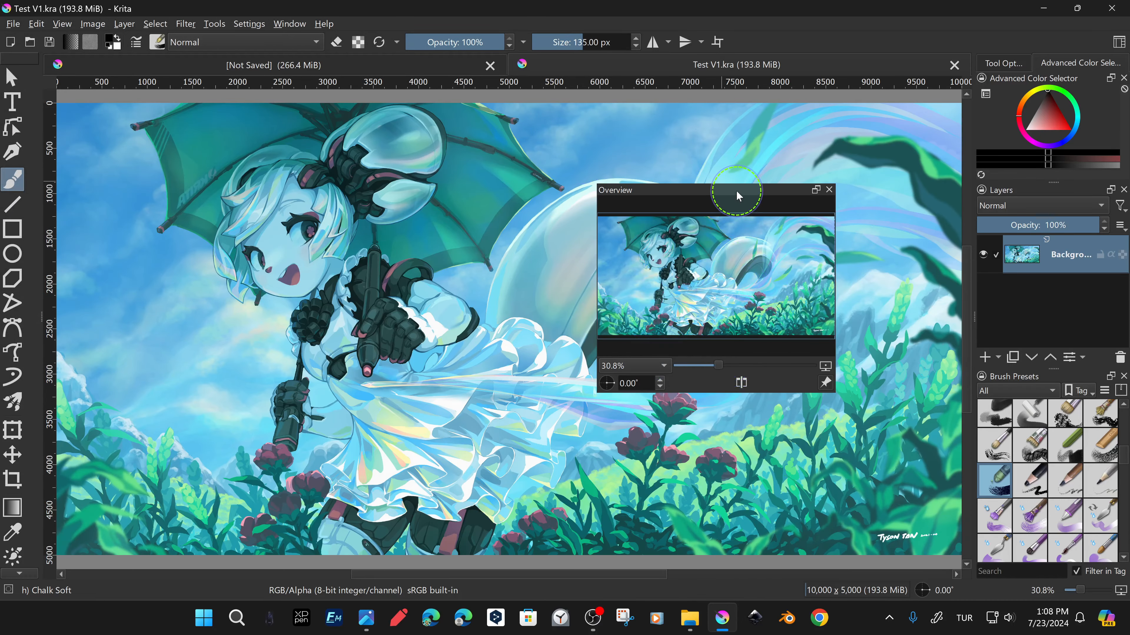
Reposition the floating Overview and use it to zoom out to 25%, centre on the character's face and zoom in to 133.3%.
{"action": "mouse_move", "coordinate": [737, 196]}
{"action": "left_mouse_down"}
{"action": "mouse_move", "coordinate": [563, 245]}
{"action": "mouse_move", "coordinate": [809, 155]}
{"action": "mouse_move", "coordinate": [736, 187]}
{"action": "mouse_move", "coordinate": [752, 187]}
{"action": "left_mouse_up"}
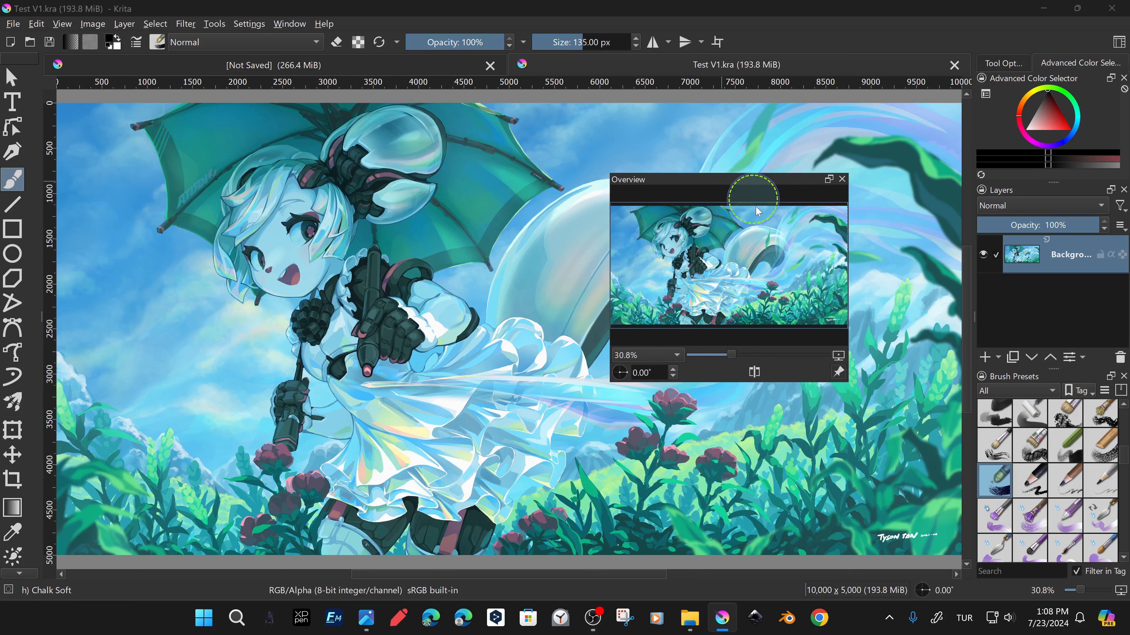
{"action": "left_click_drag", "start_coordinate": [732, 354], "coordinate": [724, 354]}
{"action": "left_click", "coordinate": [727, 355]}
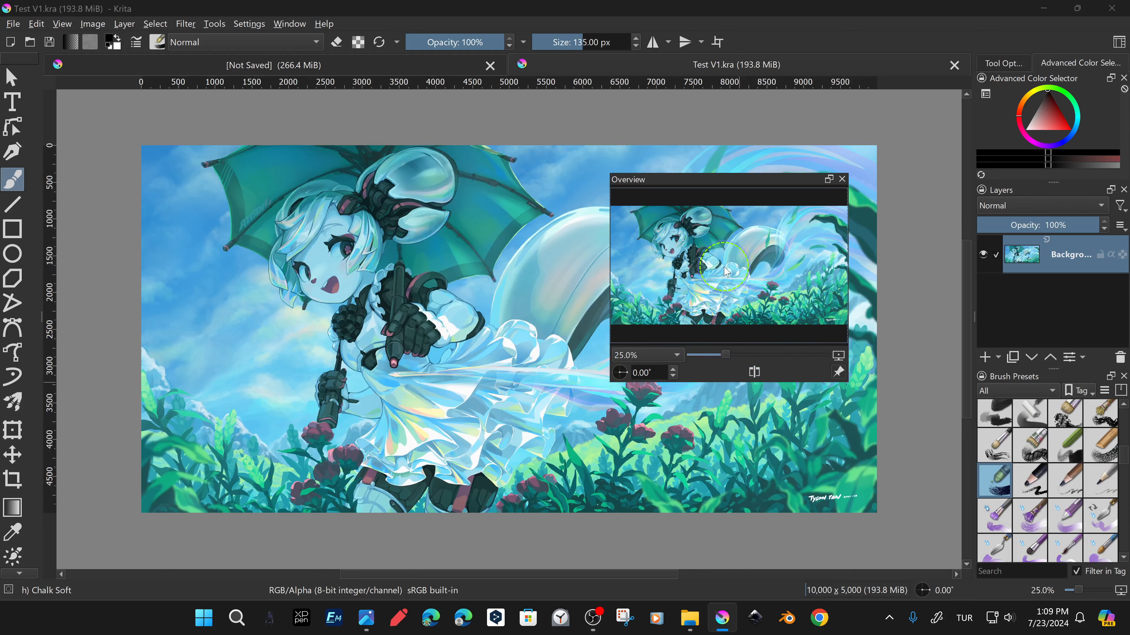
{"action": "left_click_drag", "start_coordinate": [726, 272], "coordinate": [672, 254]}
{"action": "left_click", "coordinate": [672, 356]}
{"action": "left_click", "coordinate": [652, 445]}
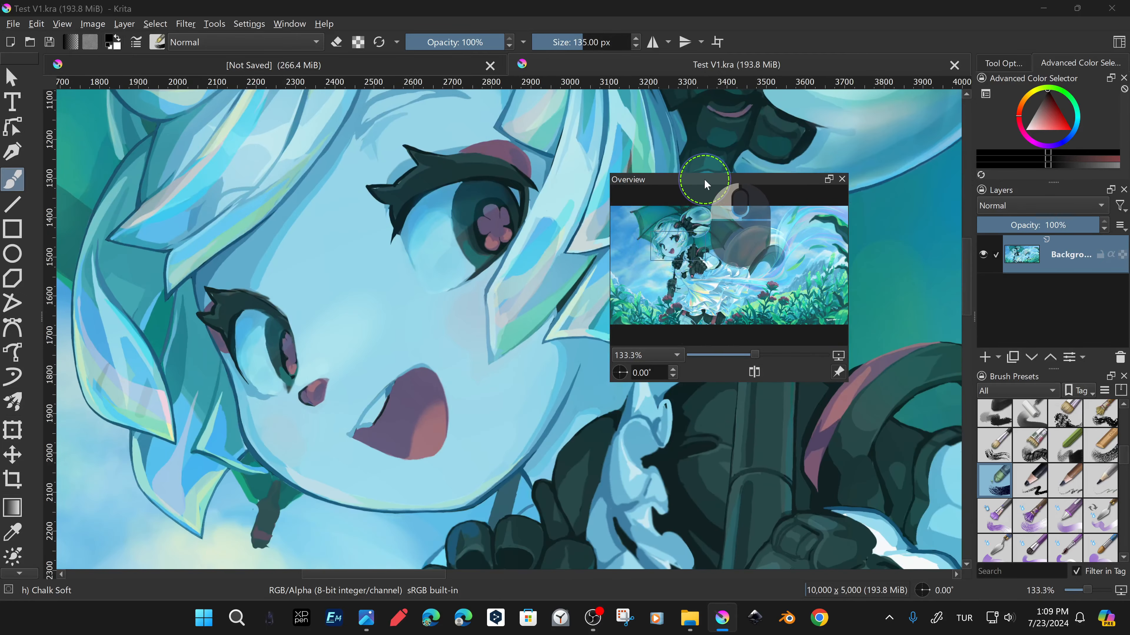
Dock the Overview stacked with the toolbox, widen their column and pan the illustration through it.
{"action": "left_click_drag", "start_coordinate": [707, 184], "coordinate": [49, 401]}
{"action": "left_click_drag", "start_coordinate": [79, 312], "coordinate": [396, 383]}
{"action": "left_click_drag", "start_coordinate": [44, 267], "coordinate": [134, 304]}
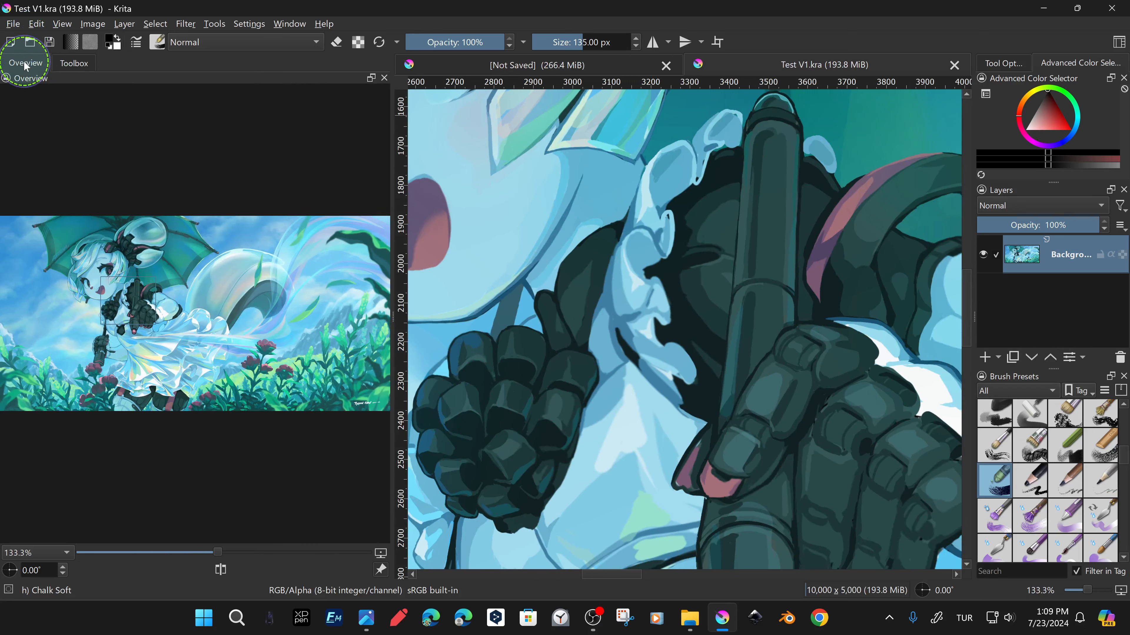
Place the Overview below the toolbox, narrow their column, pan to the face, and float the Overview over the canvas again.
{"action": "left_click_drag", "start_coordinate": [25, 66], "coordinate": [183, 270]}
{"action": "left_click_drag", "start_coordinate": [393, 222], "coordinate": [187, 240]}
{"action": "left_click_drag", "start_coordinate": [116, 391], "coordinate": [45, 405]}
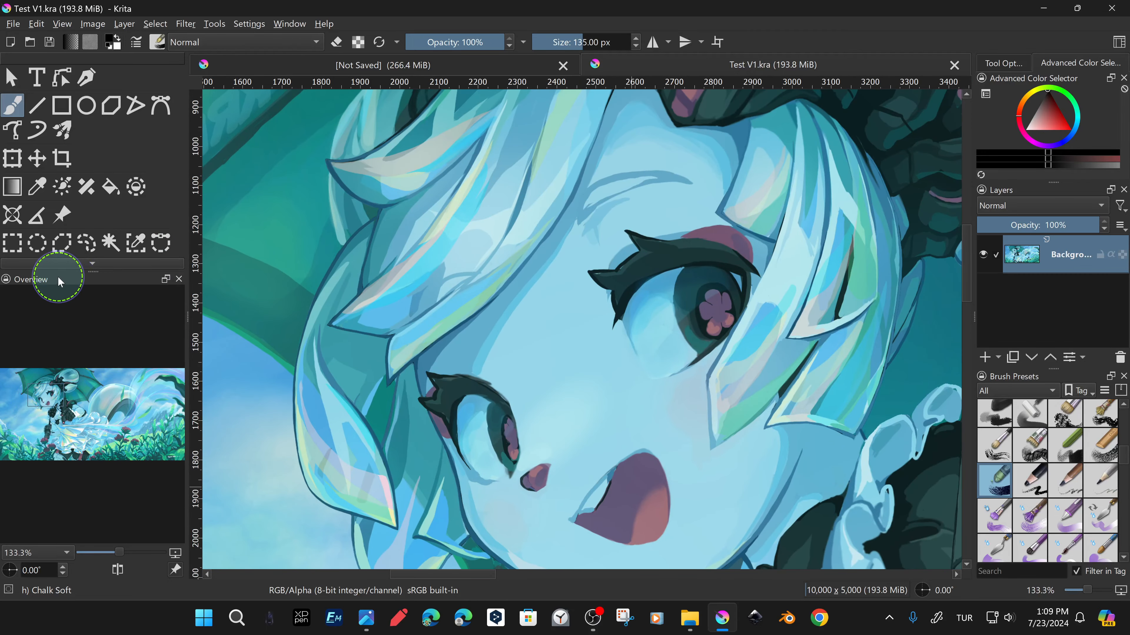
{"action": "left_click_drag", "start_coordinate": [59, 281], "coordinate": [429, 265]}
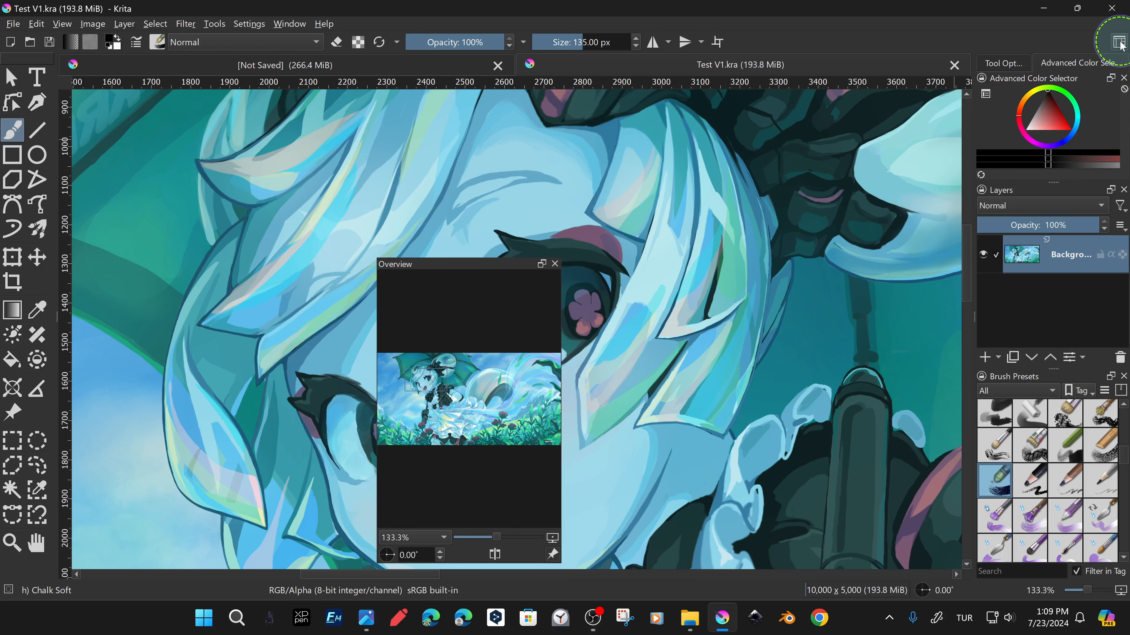
Restore the Default workspace to reset the docker layout.
{"action": "left_click", "coordinate": [1119, 43]}
{"action": "left_click", "coordinate": [1008, 126]}
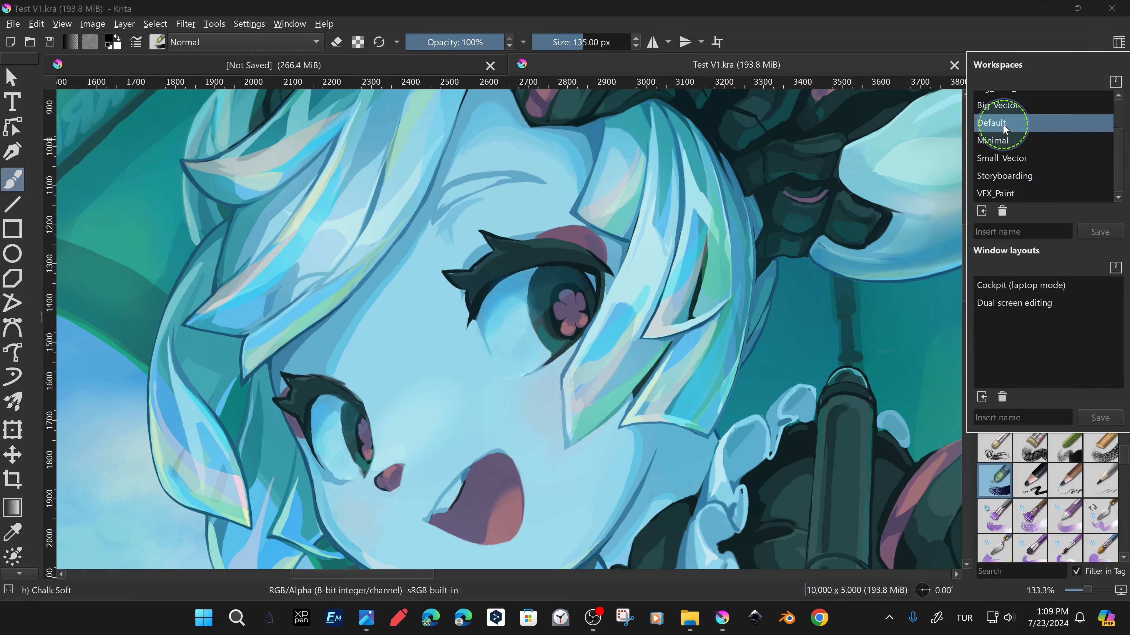
{"action": "left_click", "coordinate": [911, 41]}
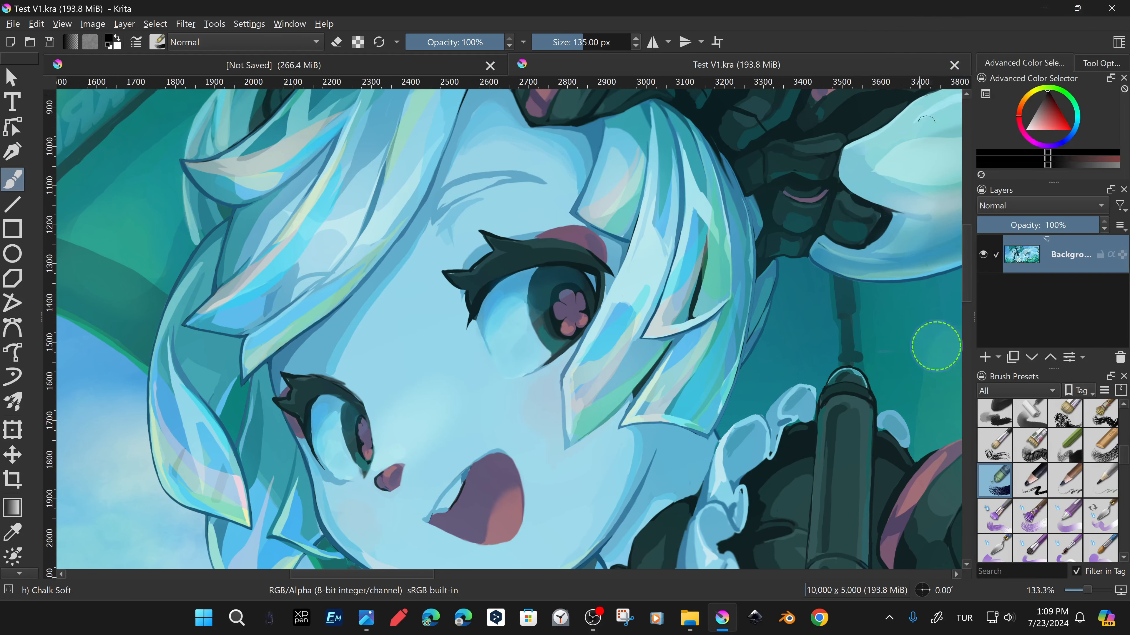
Toggle the pixel mapping mode, and zoom out and pan until the whole illustration fits in the canvas area.
{"action": "left_click", "coordinate": [1120, 592]}
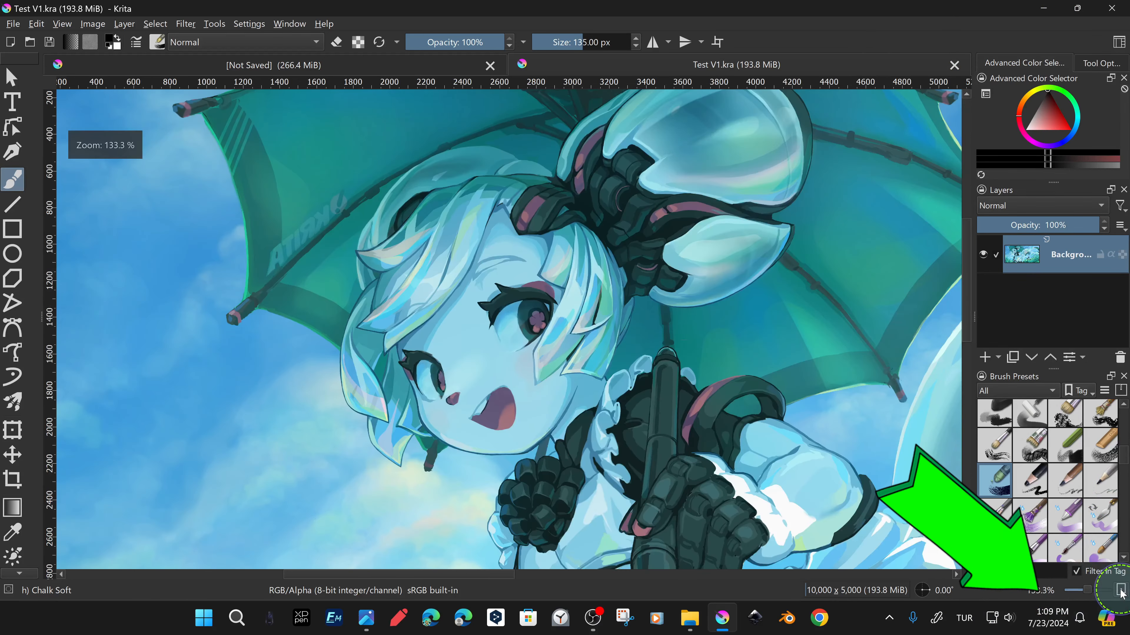
{"action": "left_click_drag", "start_coordinate": [1087, 594], "coordinate": [1078, 591]}
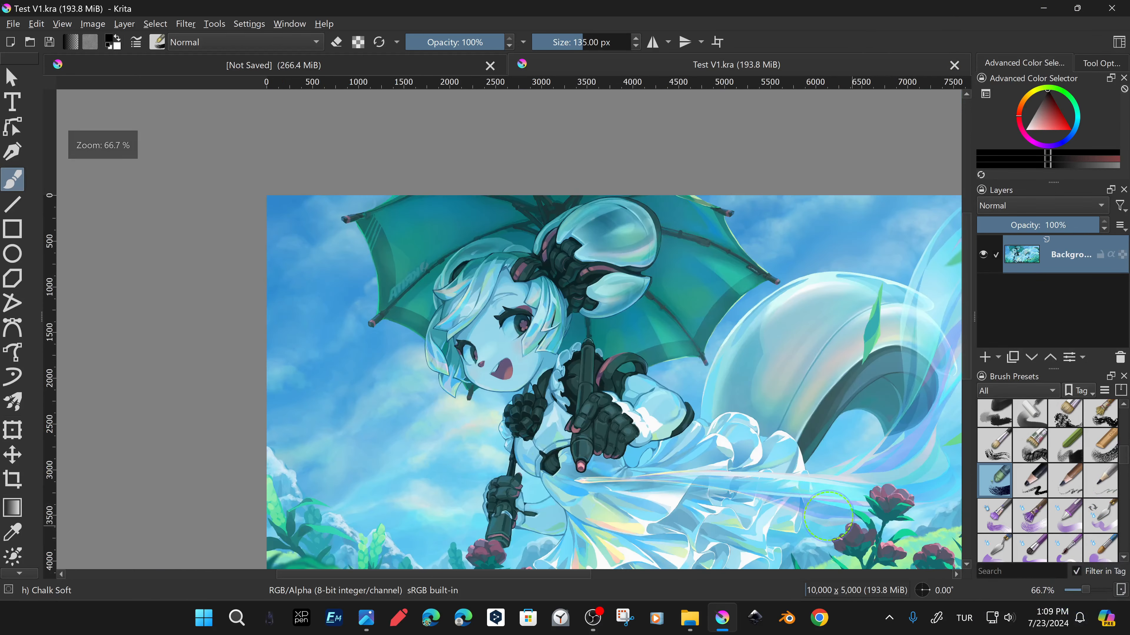
{"action": "scroll", "coordinate": [631, 325], "scroll_direction": "up", "scroll_amount": 3}
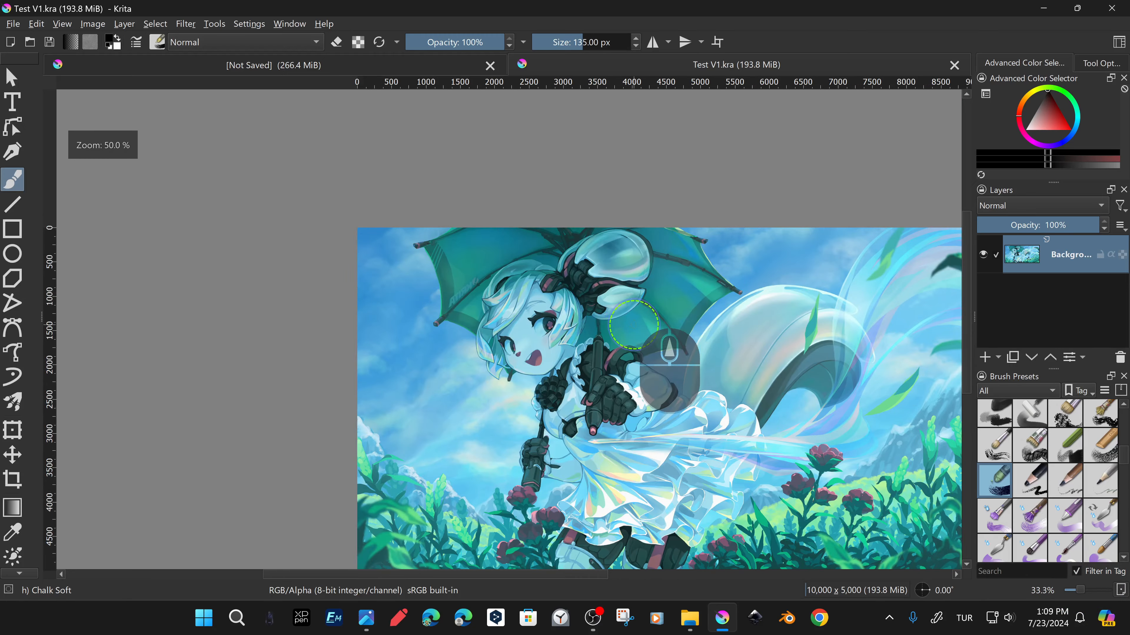
{"action": "mouse_move", "coordinate": [634, 330]}
{"action": "left_mouse_down"}
{"action": "mouse_move", "coordinate": [459, 232]}
{"action": "mouse_move", "coordinate": [467, 271]}
{"action": "left_mouse_up"}
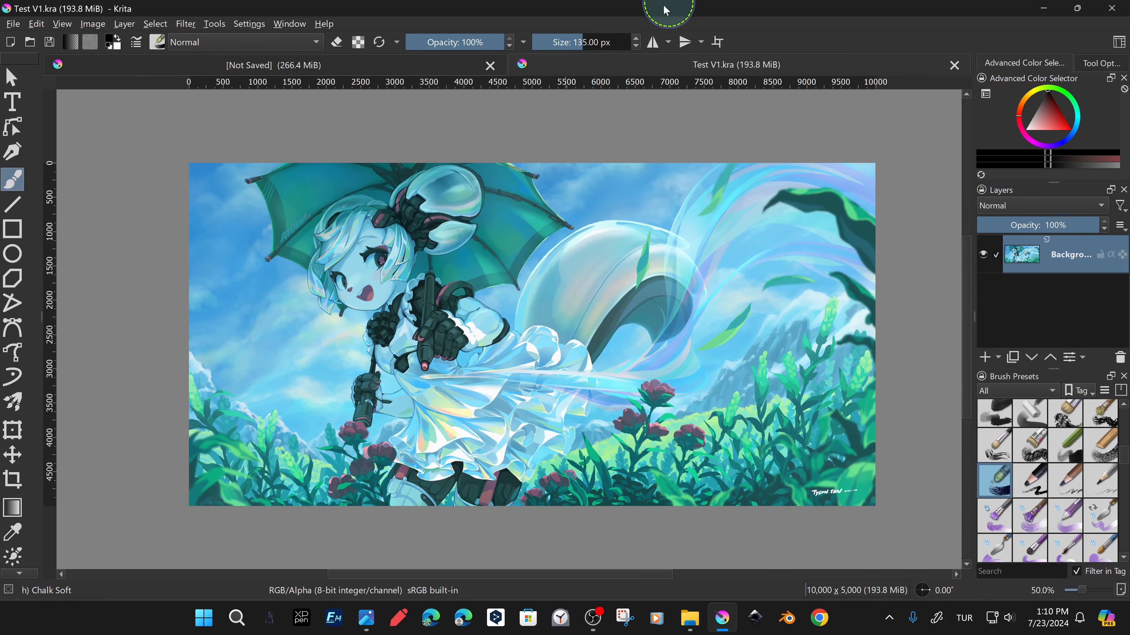
{"action": "mouse_move", "coordinate": [530, 315]}
{"action": "left_mouse_down"}
{"action": "mouse_move", "coordinate": [558, 327]}
{"action": "mouse_move", "coordinate": [591, 274]}
{"action": "mouse_move", "coordinate": [534, 314]}
{"action": "mouse_move", "coordinate": [574, 309]}
{"action": "mouse_move", "coordinate": [559, 309]}
{"action": "left_mouse_up"}
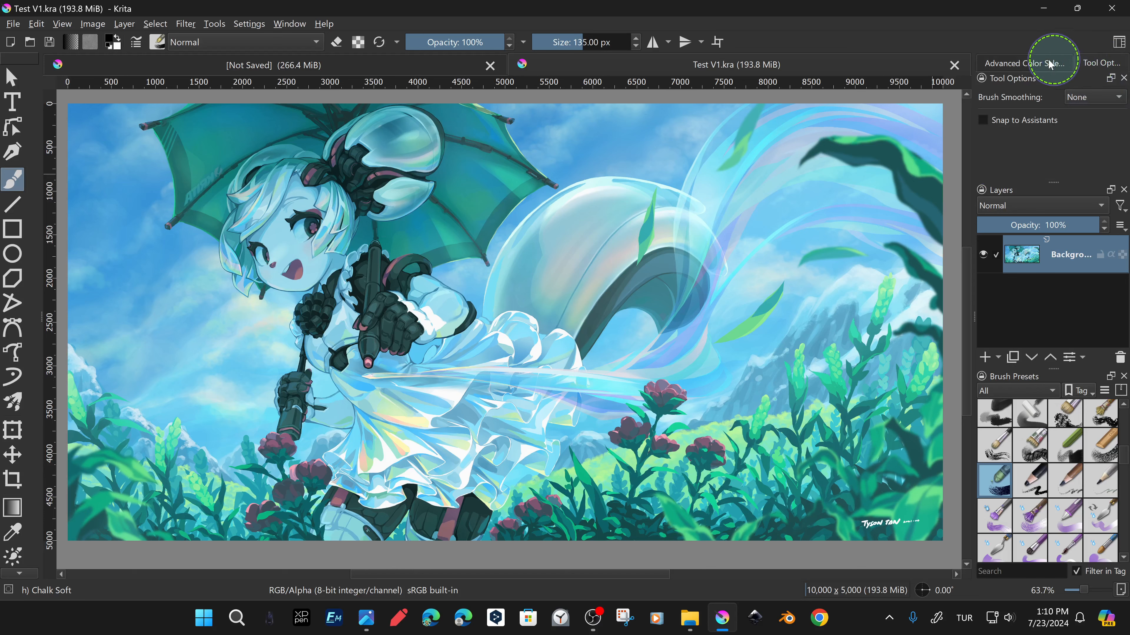
Bring the Advanced Color Selector to the front and hide all dockers.
{"action": "left_click", "coordinate": [1036, 64]}
{"action": "left_click", "coordinate": [249, 23]}
{"action": "left_click", "coordinate": [240, 125]}
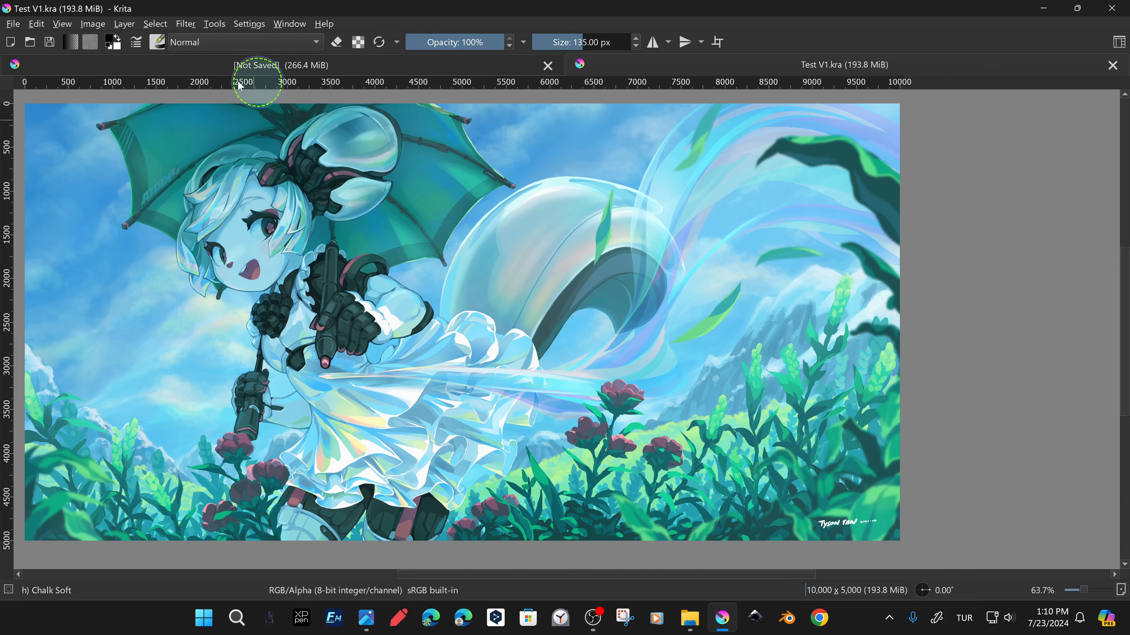
Show all dockers again and float the toolbox, Advanced Color Selector, Tool Options, Brush Presets and Layers over the canvas.
{"action": "left_click", "coordinate": [249, 24]}
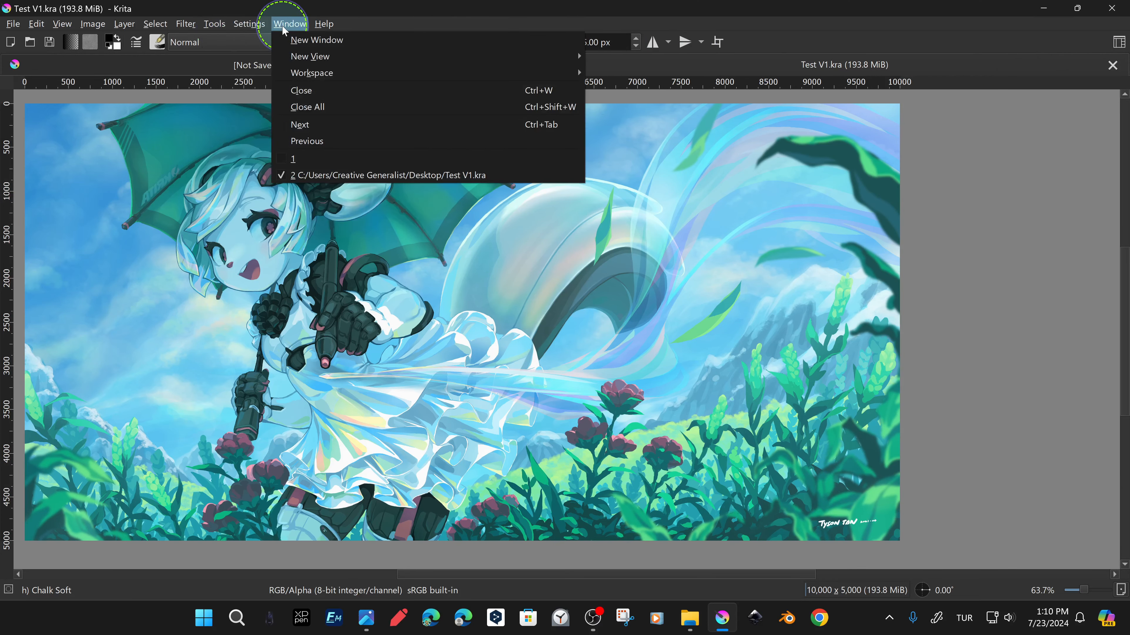
{"action": "left_click", "coordinate": [285, 124]}
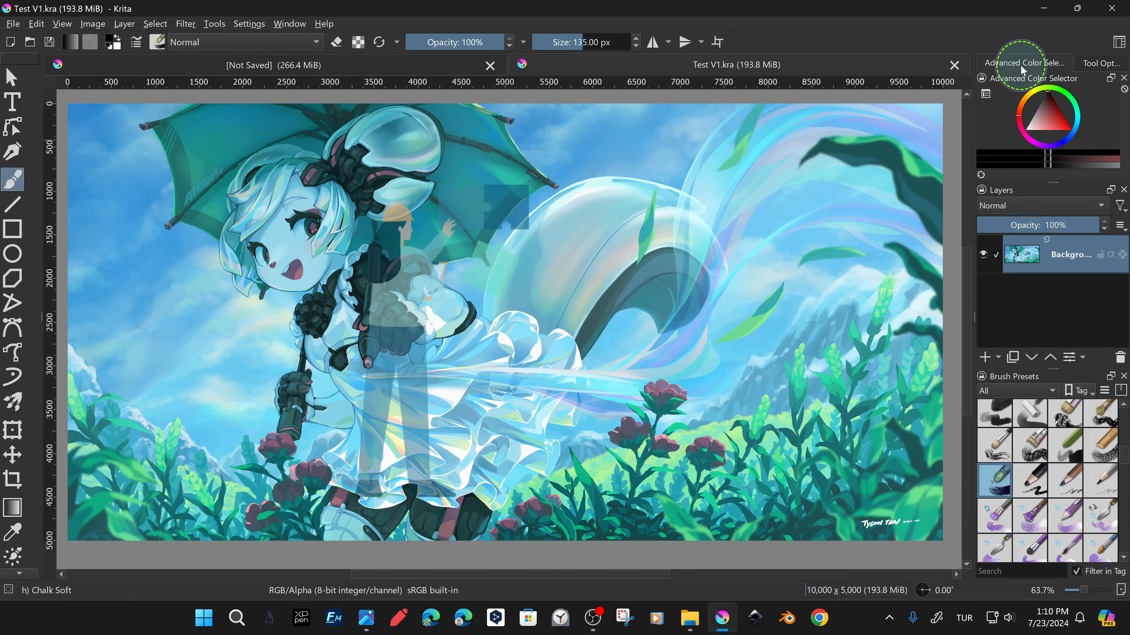
{"action": "left_click_drag", "start_coordinate": [23, 67], "coordinate": [91, 106]}
{"action": "double_click", "coordinate": [1016, 67]}
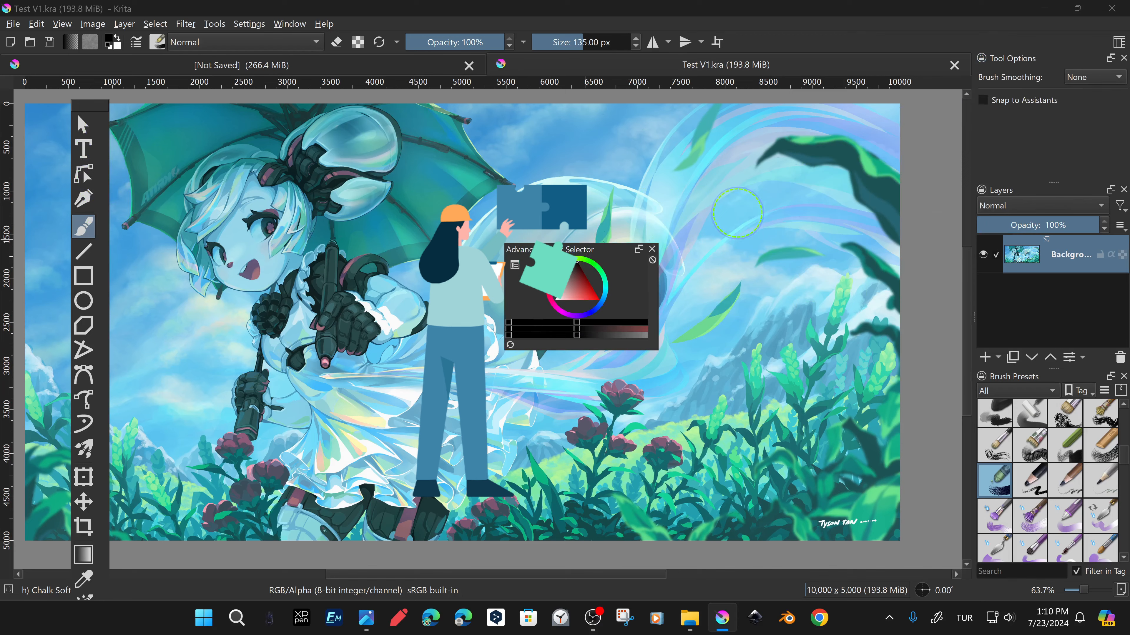
{"action": "double_click", "coordinate": [1017, 57]}
{"action": "double_click", "coordinate": [1014, 305]}
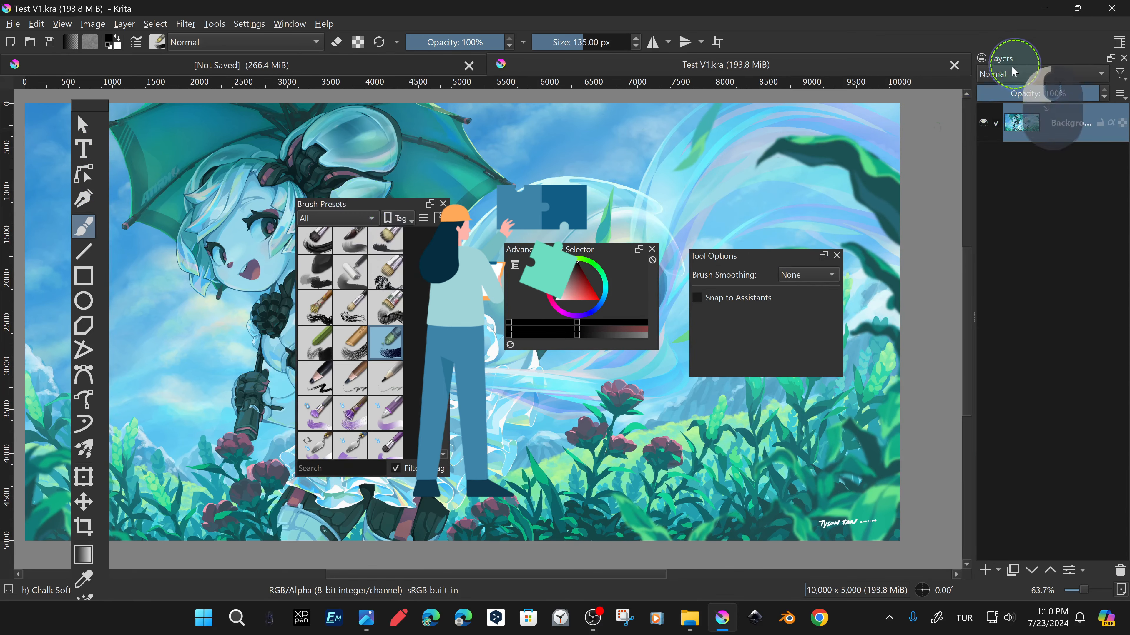
{"action": "double_click", "coordinate": [1032, 58]}
Dock the toolbox above the canvas, stack Layers, Tool Options and Brush Presets to its left, and place the Advanced Color Selector to its right.
{"action": "left_click_drag", "start_coordinate": [819, 254], "coordinate": [762, 190]}
{"action": "left_click_drag", "start_coordinate": [913, 169], "coordinate": [12, 212]}
{"action": "left_click_drag", "start_coordinate": [90, 103], "coordinate": [432, 84]}
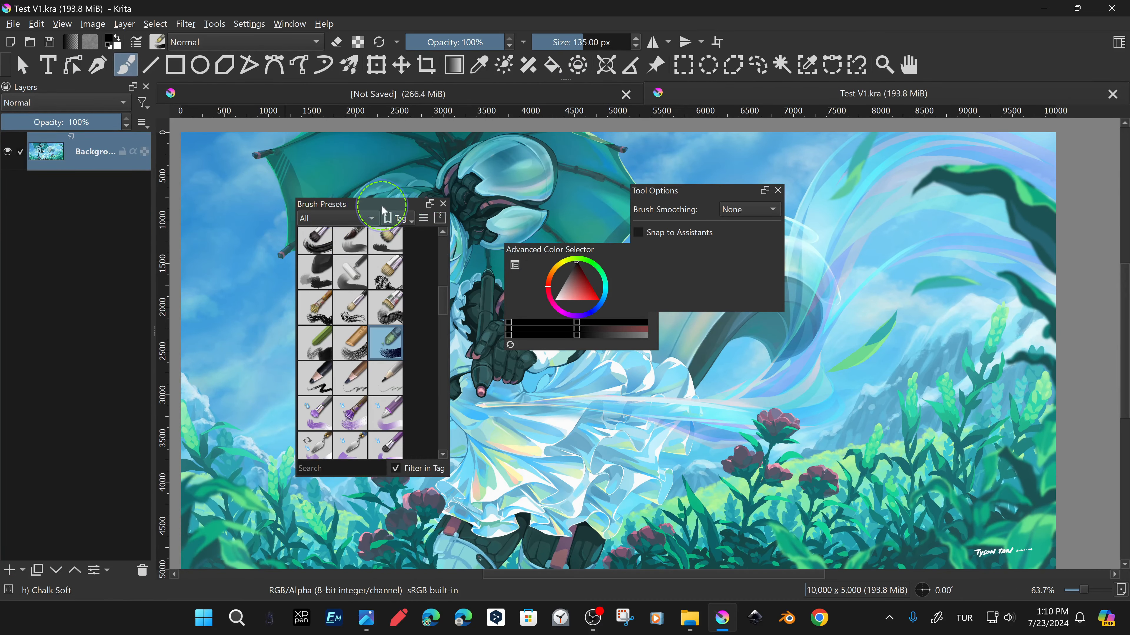
{"action": "mouse_move", "coordinate": [321, 204]}
{"action": "left_mouse_down"}
{"action": "mouse_move", "coordinate": [34, 332]}
{"action": "mouse_move", "coordinate": [35, 574]}
{"action": "left_mouse_up"}
{"action": "left_click_drag", "start_coordinate": [556, 249], "coordinate": [1085, 181]}
{"action": "mouse_move", "coordinate": [706, 193]}
{"action": "left_mouse_down"}
{"action": "mouse_move", "coordinate": [213, 288]}
{"action": "mouse_move", "coordinate": [91, 287]}
{"action": "left_mouse_up"}
Add the Overview docker and place it above the Advanced Color Selector.
{"action": "left_click", "coordinate": [250, 23]}
{"action": "mouse_move", "coordinate": [321, 150]}
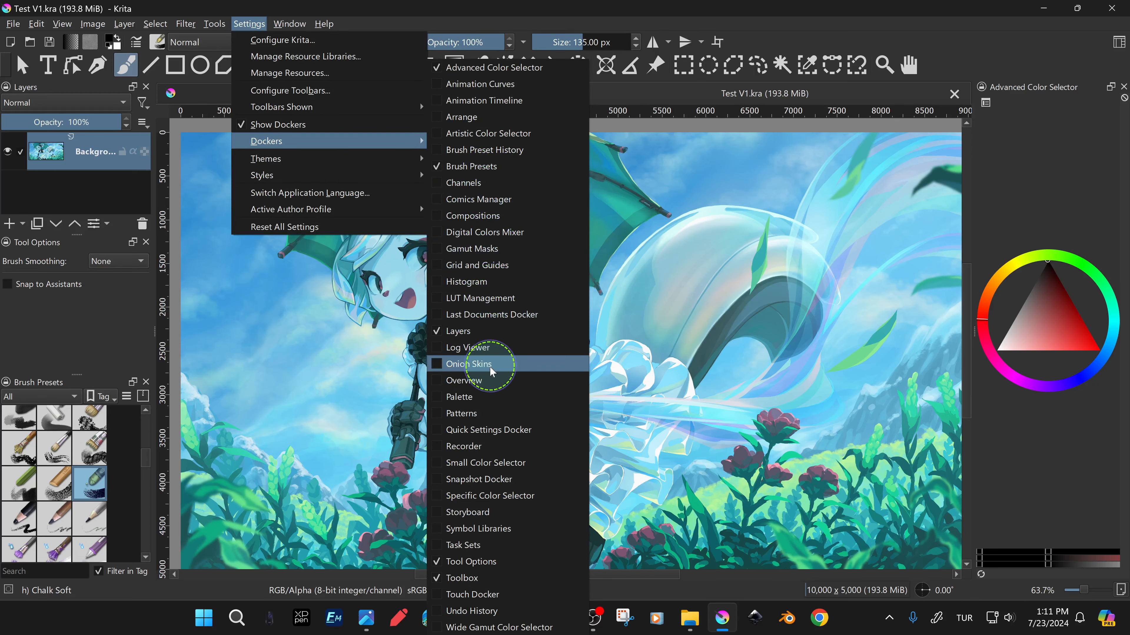
{"action": "left_click", "coordinate": [487, 361]}
{"action": "left_click_drag", "start_coordinate": [1019, 491], "coordinate": [1054, 182]}
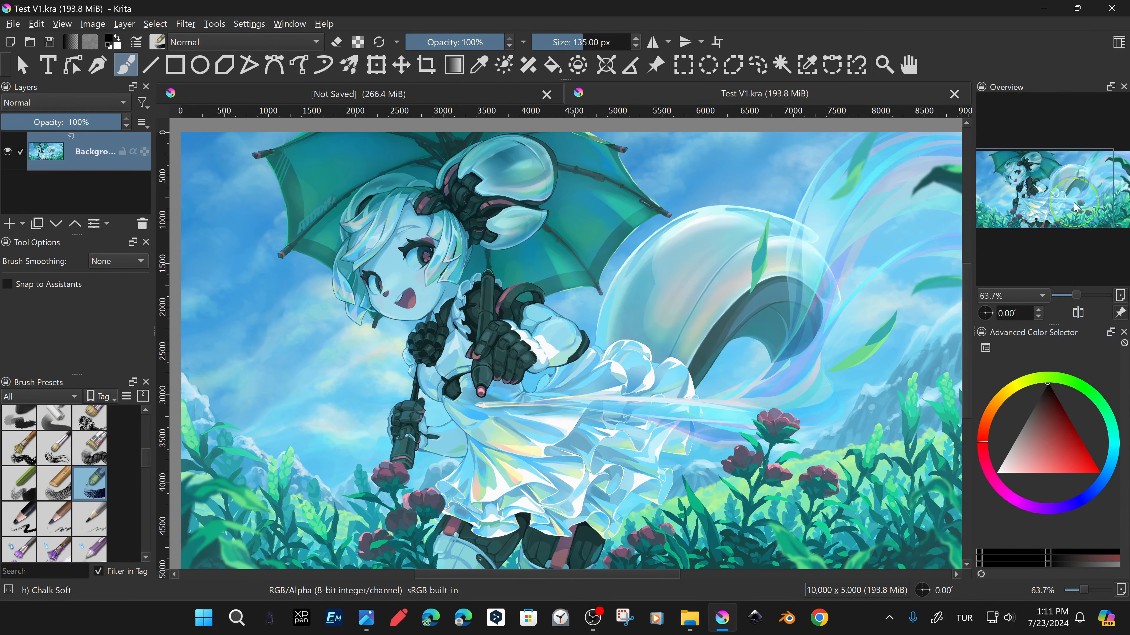
Add the Quick Settings Docker and group it with Tool Options between Layers and Brush Presets.
{"action": "left_click", "coordinate": [249, 23]}
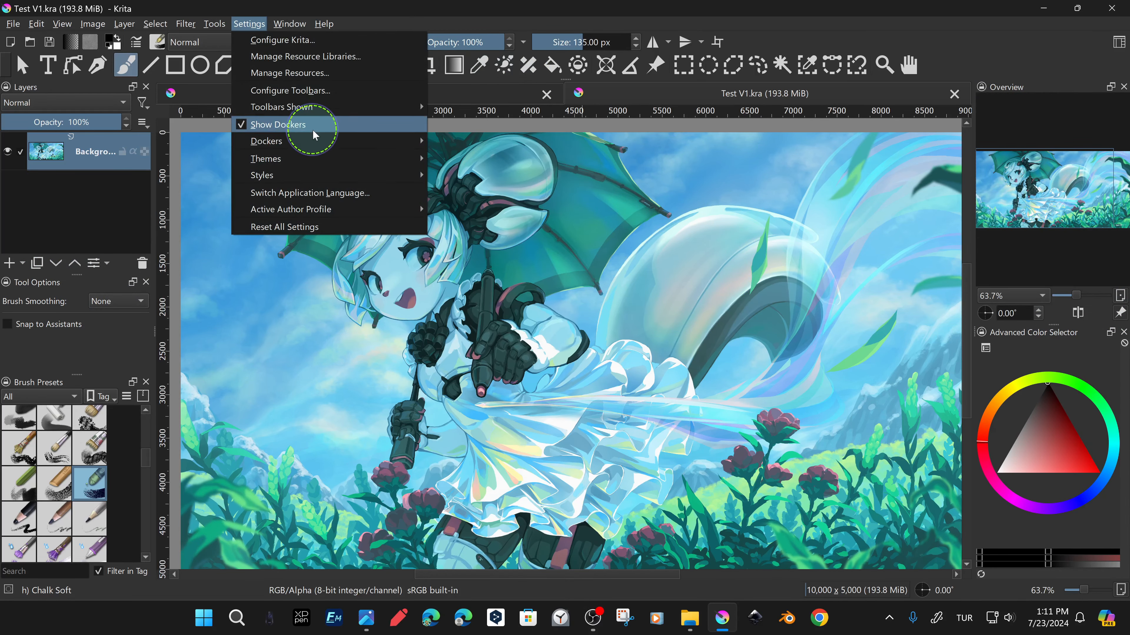
{"action": "mouse_move", "coordinate": [320, 141]}
{"action": "left_click", "coordinate": [489, 430]}
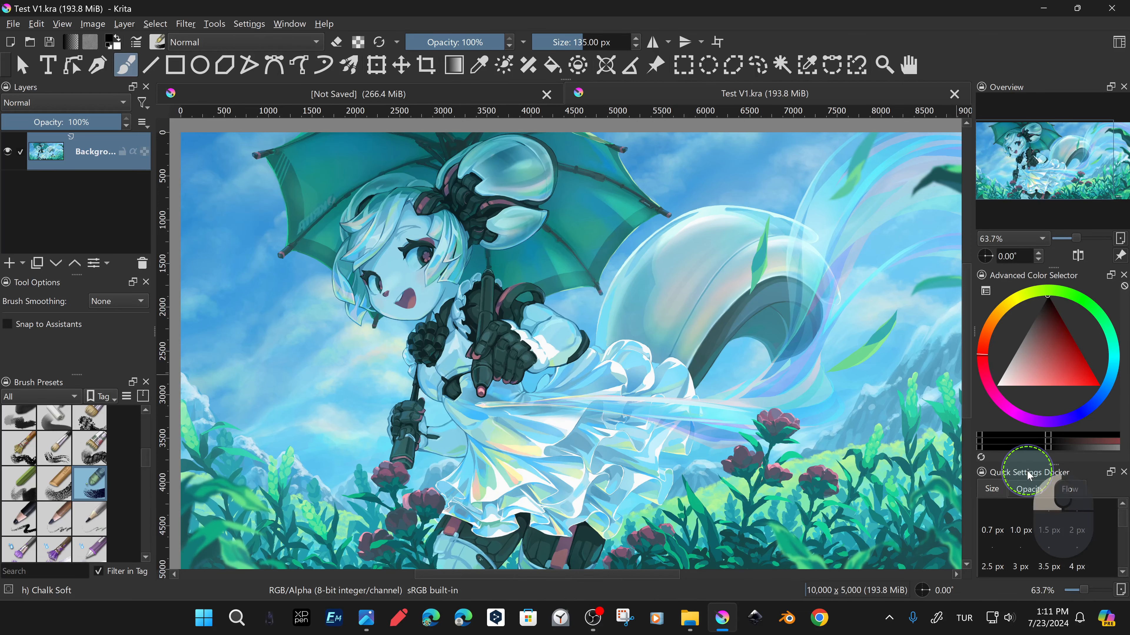
{"action": "mouse_move", "coordinate": [1023, 470]}
{"action": "left_mouse_down"}
{"action": "mouse_move", "coordinate": [111, 310]}
{"action": "mouse_move", "coordinate": [53, 286]}
{"action": "mouse_move", "coordinate": [167, 384]}
{"action": "left_mouse_up"}
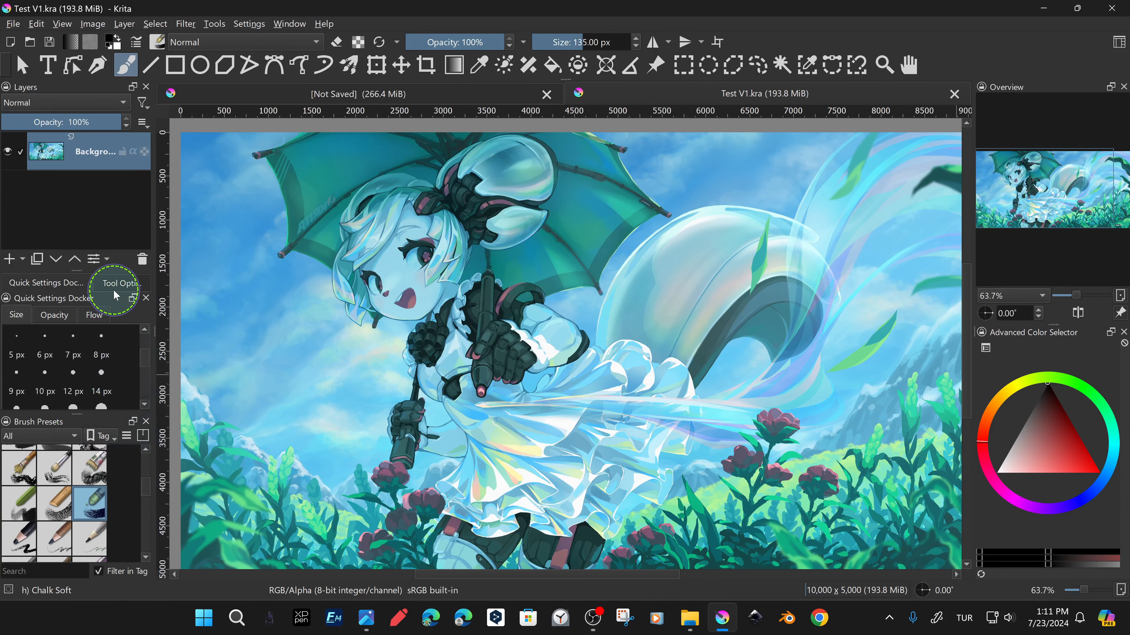
Add the Palette docker below the Advanced Color Selector and load the Gradient palette.
{"action": "left_click", "coordinate": [249, 23]}
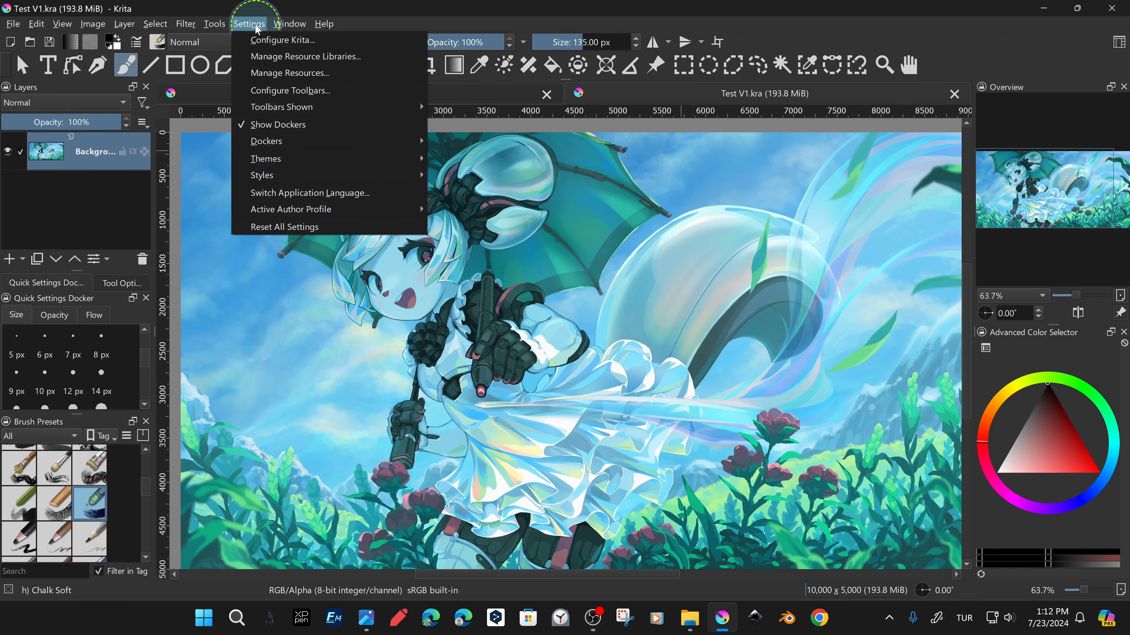
{"action": "mouse_move", "coordinate": [320, 140]}
{"action": "left_click", "coordinate": [474, 395]}
{"action": "left_click", "coordinate": [986, 573]}
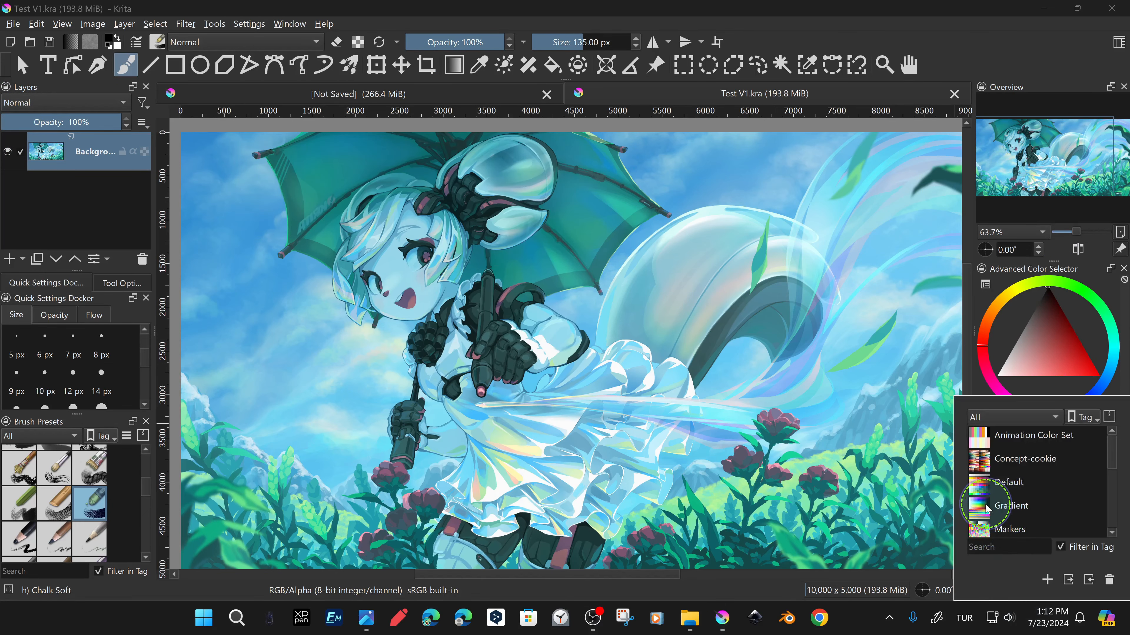
{"action": "left_click", "coordinate": [986, 504]}
{"action": "left_click_drag", "start_coordinate": [966, 276], "coordinate": [972, 369]}
Hide and show the illustration's Background layer, and switch to the unsaved document.
{"action": "left_click", "coordinate": [8, 152]}
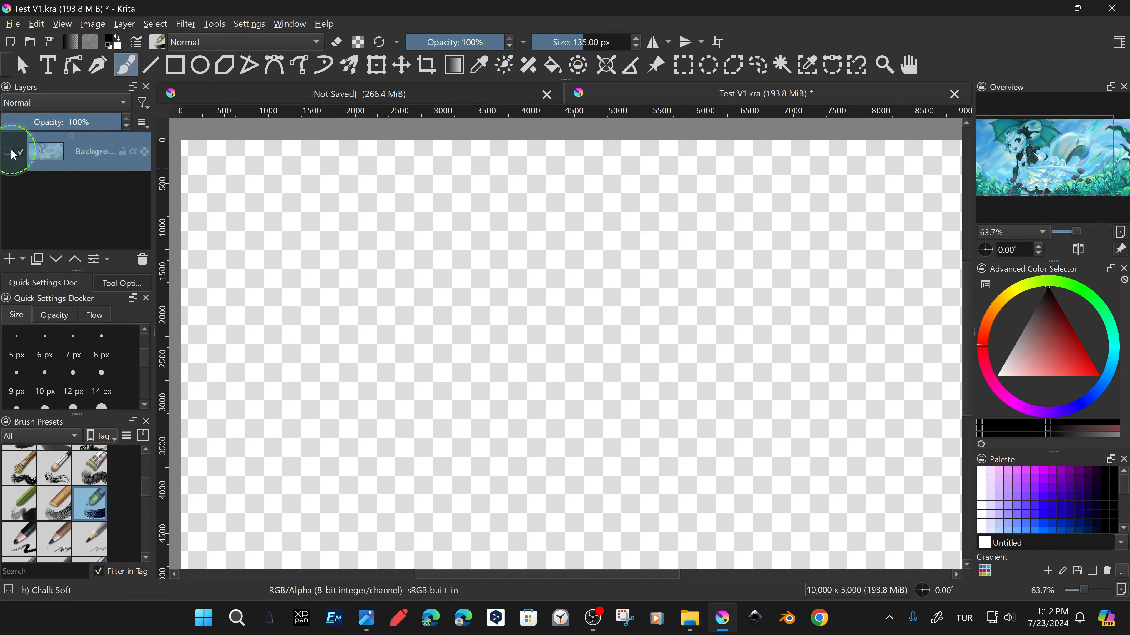
{"action": "left_click", "coordinate": [8, 151]}
{"action": "left_click", "coordinate": [498, 95]}
{"action": "left_click", "coordinate": [639, 94]}
{"action": "left_click", "coordinate": [526, 92]}
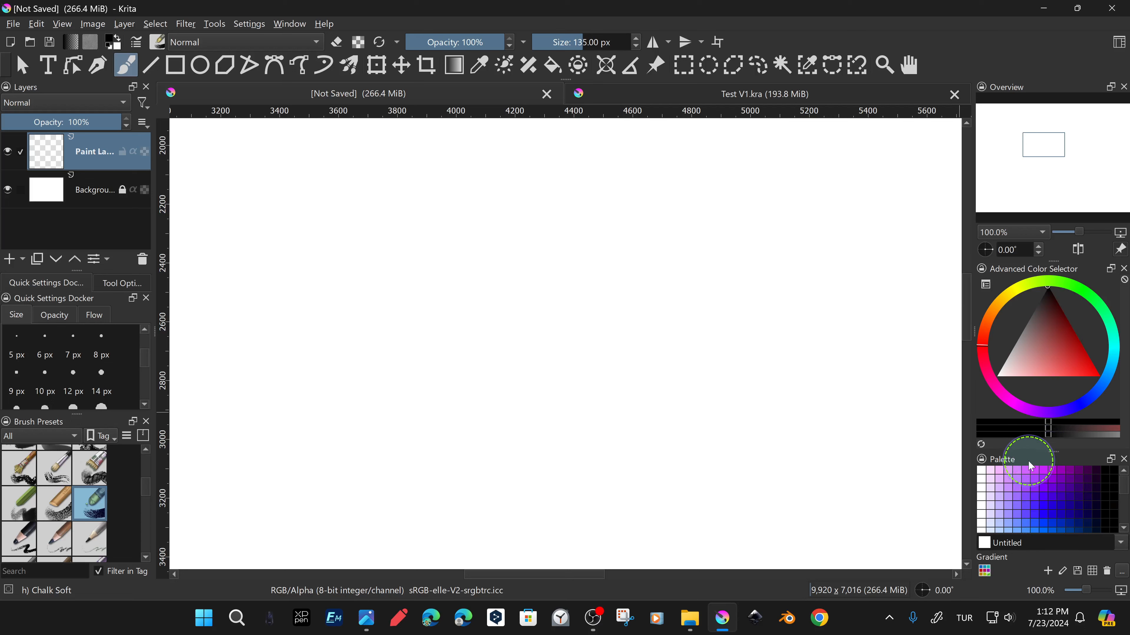
Lock the Palette, Advanced Color Selector and Overview dockers in place.
{"action": "left_click_drag", "start_coordinate": [1031, 464], "coordinate": [1058, 552]}
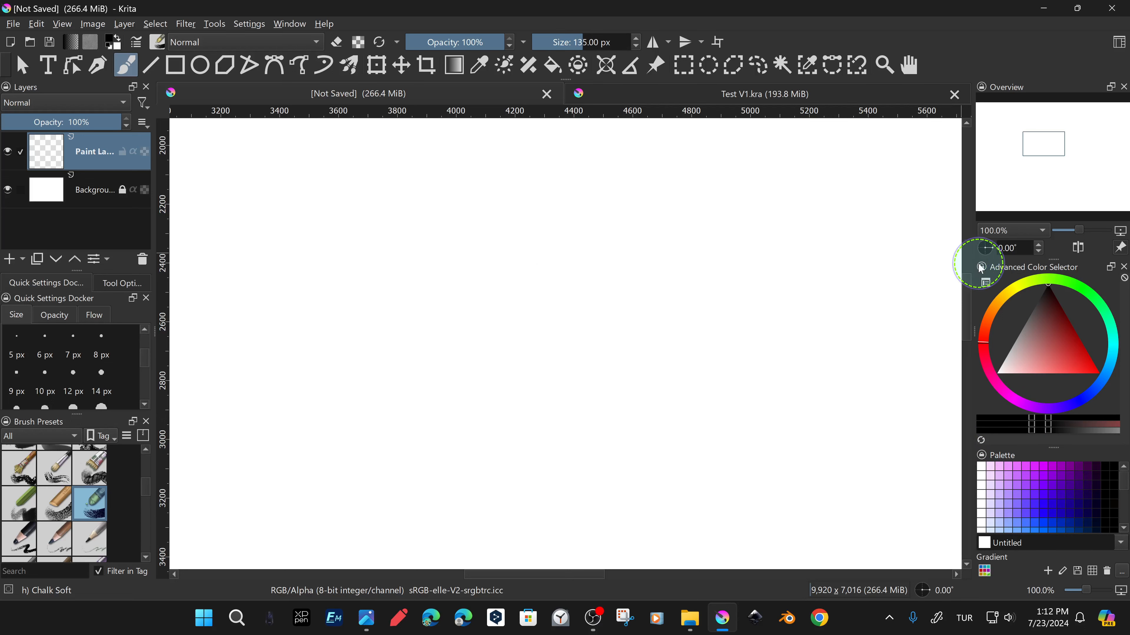
{"action": "mouse_move", "coordinate": [1004, 270]}
{"action": "left_mouse_down"}
{"action": "mouse_move", "coordinate": [878, 270]}
{"action": "mouse_move", "coordinate": [1033, 336]}
{"action": "mouse_move", "coordinate": [983, 267]}
{"action": "left_mouse_up"}
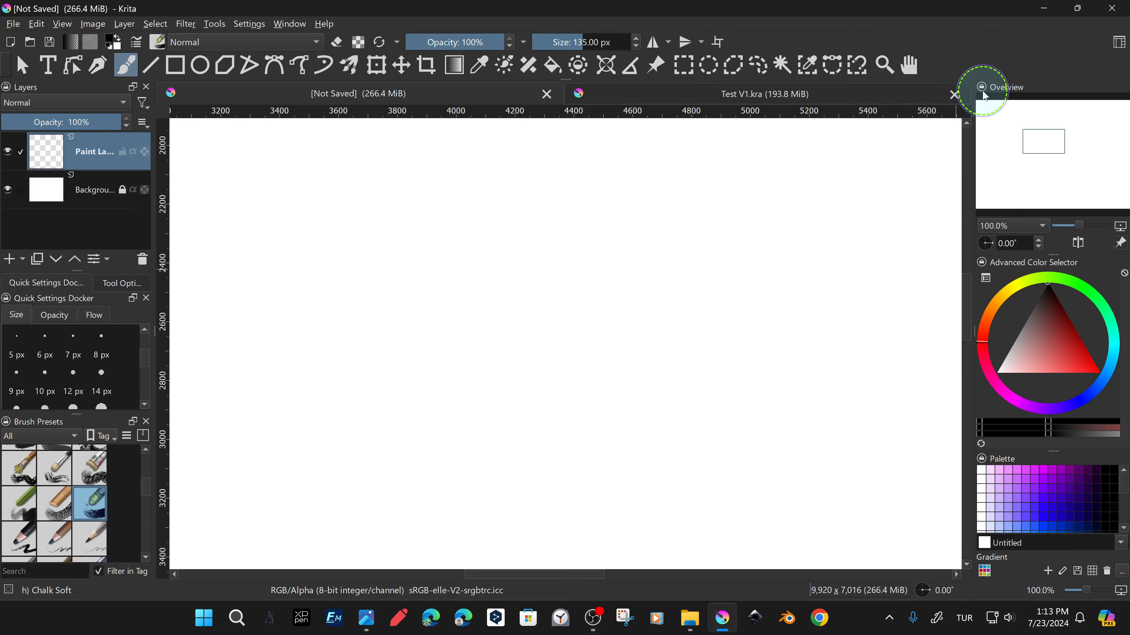
Float and enlarge the Palette docker over the canvas, and dock it back below the Advanced Color Selector.
{"action": "left_click_drag", "start_coordinate": [1008, 459], "coordinate": [648, 187]}
{"action": "left_click", "coordinate": [657, 372]}
{"action": "left_click_drag", "start_coordinate": [649, 379], "coordinate": [348, 531]}
{"action": "left_click", "coordinate": [346, 185]}
{"action": "key", "text": "ctrl+z"}
{"action": "left_click_drag", "start_coordinate": [461, 193], "coordinate": [486, 177]}
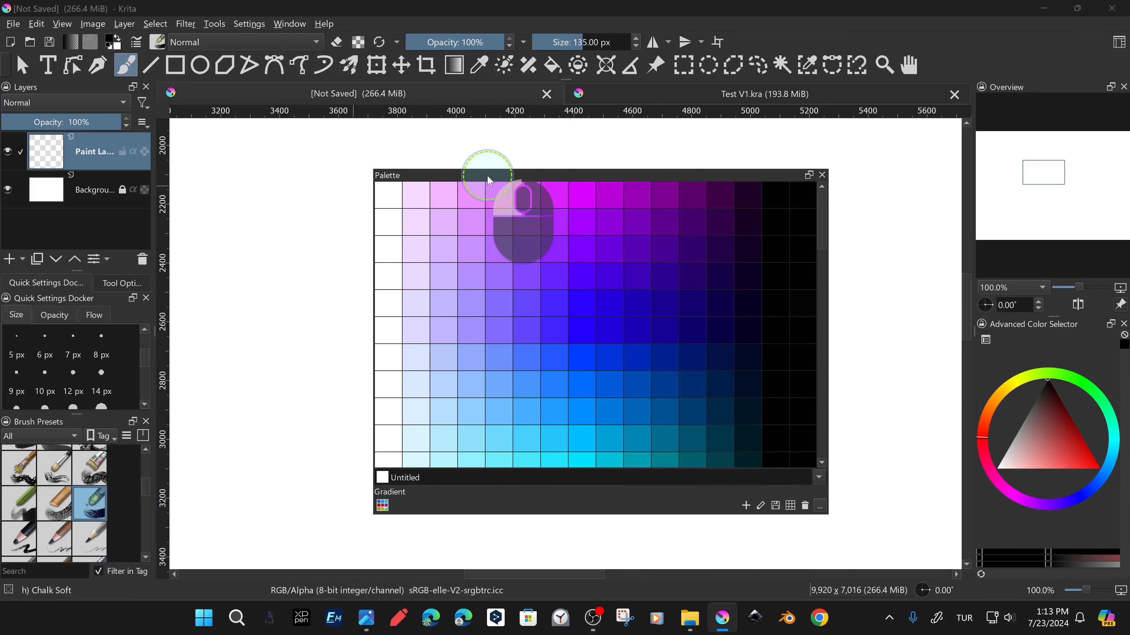
{"action": "left_click", "coordinate": [808, 174]}
{"action": "left_click", "coordinate": [1111, 458]}
{"action": "left_click", "coordinate": [808, 175]}
Float and enlarge the Advanced Color Selector, and dock it back between the Overview and the Palette.
{"action": "left_click", "coordinate": [1110, 262]}
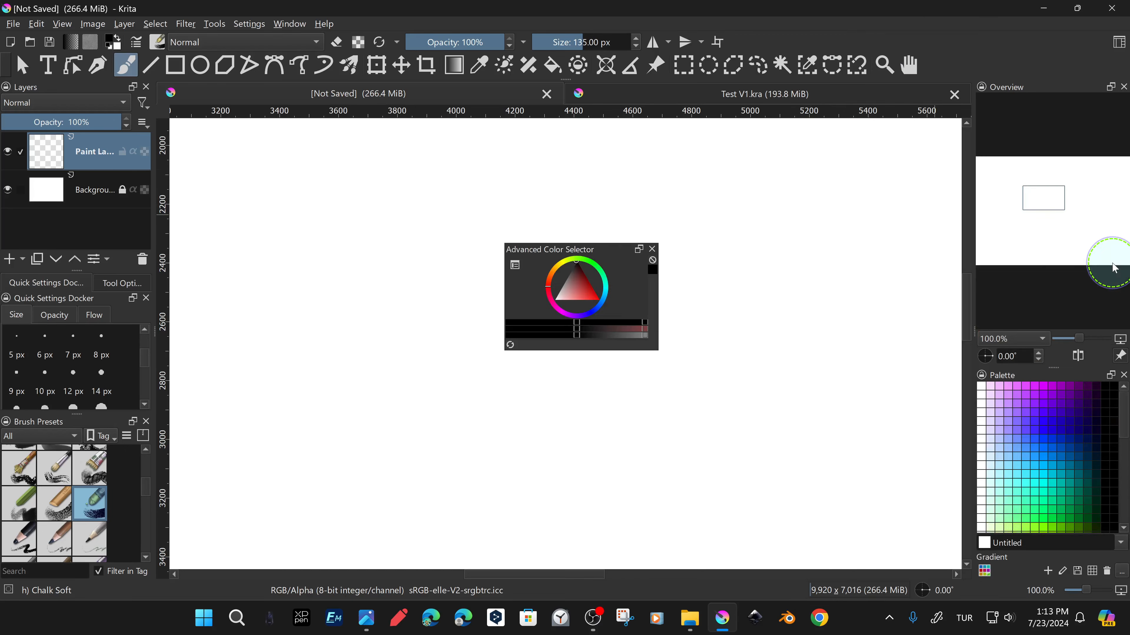
{"action": "left_click_drag", "start_coordinate": [657, 351], "coordinate": [862, 515]}
{"action": "left_click", "coordinate": [841, 249]}
{"action": "left_click", "coordinate": [1110, 263]}
{"action": "left_click", "coordinate": [841, 249]}
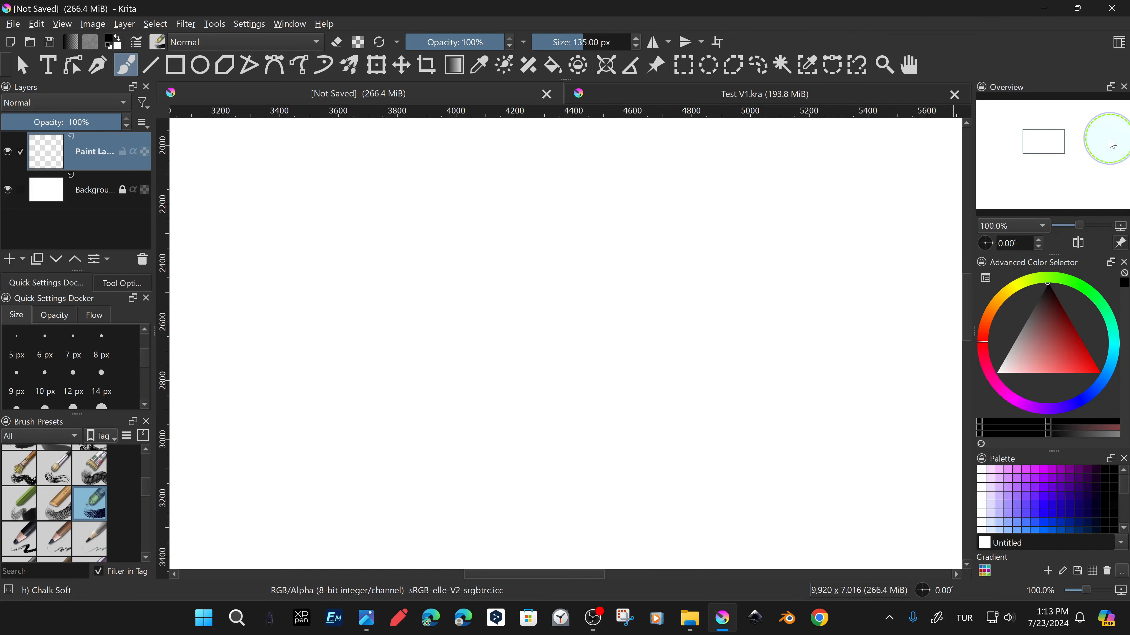
Float the Overview docker over the canvas, move it, and dock it back above the Advanced Color Selector.
{"action": "left_click", "coordinate": [1111, 87]}
{"action": "left_click_drag", "start_coordinate": [605, 274], "coordinate": [497, 196]}
{"action": "left_click", "coordinate": [738, 202]}
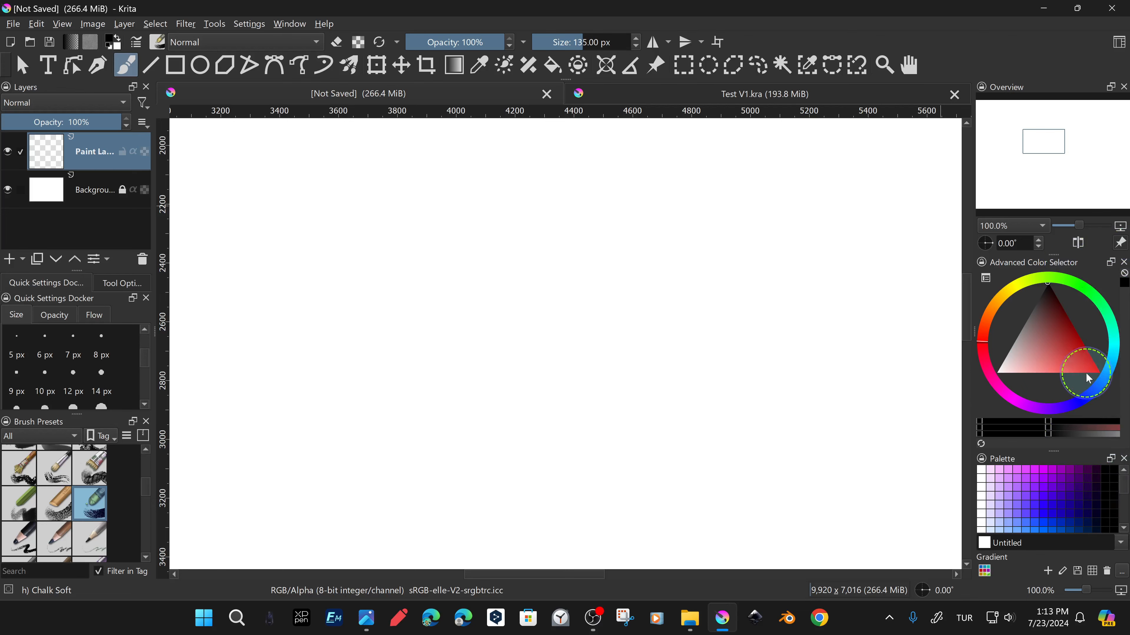
Float and close the Palette docker, and restore it docked below the Advanced Color Selector.
{"action": "left_click", "coordinate": [1107, 460]}
{"action": "left_click", "coordinate": [573, 229]}
{"action": "left_click", "coordinate": [290, 24]}
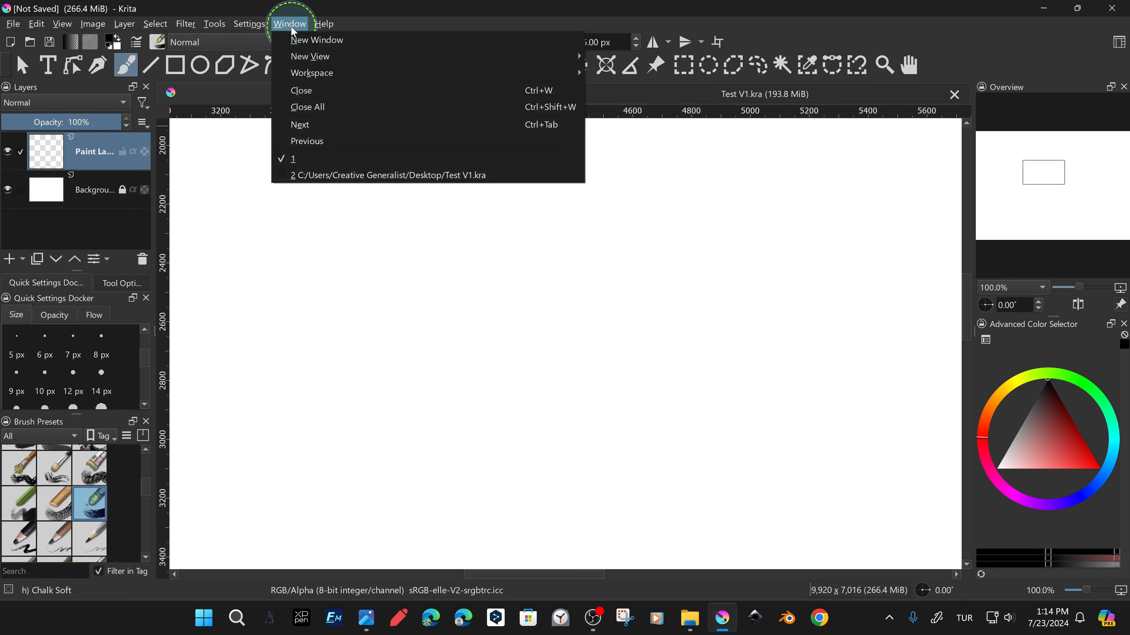
{"action": "mouse_move", "coordinate": [249, 23]}
{"action": "mouse_move", "coordinate": [277, 142]}
{"action": "left_click", "coordinate": [481, 395]}
{"action": "left_click", "coordinate": [560, 223]}
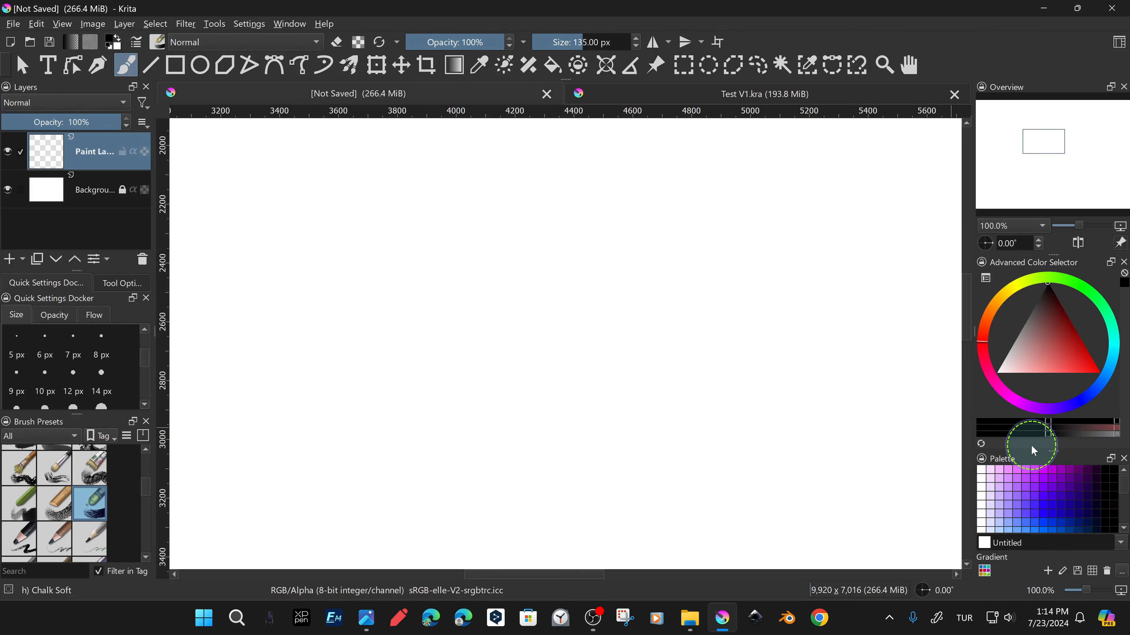
Dock the Palette as a full-width strip under the canvas, reduce its height, and return it below the Advanced Color Selector.
{"action": "left_click", "coordinate": [1108, 461]}
{"action": "left_click_drag", "start_coordinate": [508, 229], "coordinate": [570, 409]}
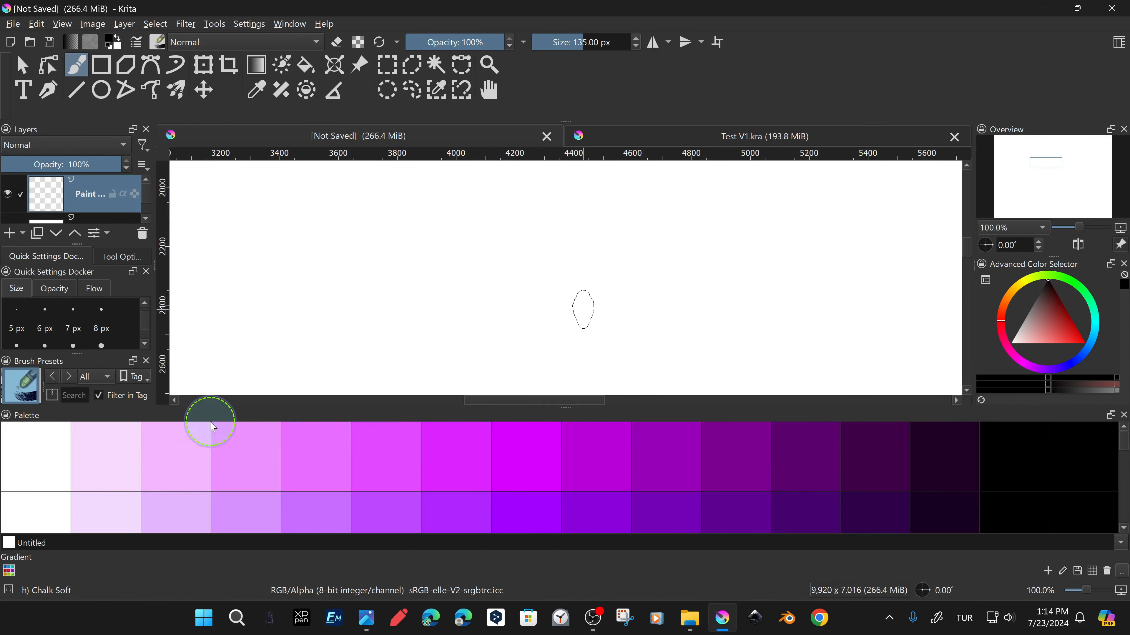
{"action": "left_click_drag", "start_coordinate": [102, 420], "coordinate": [568, 404]}
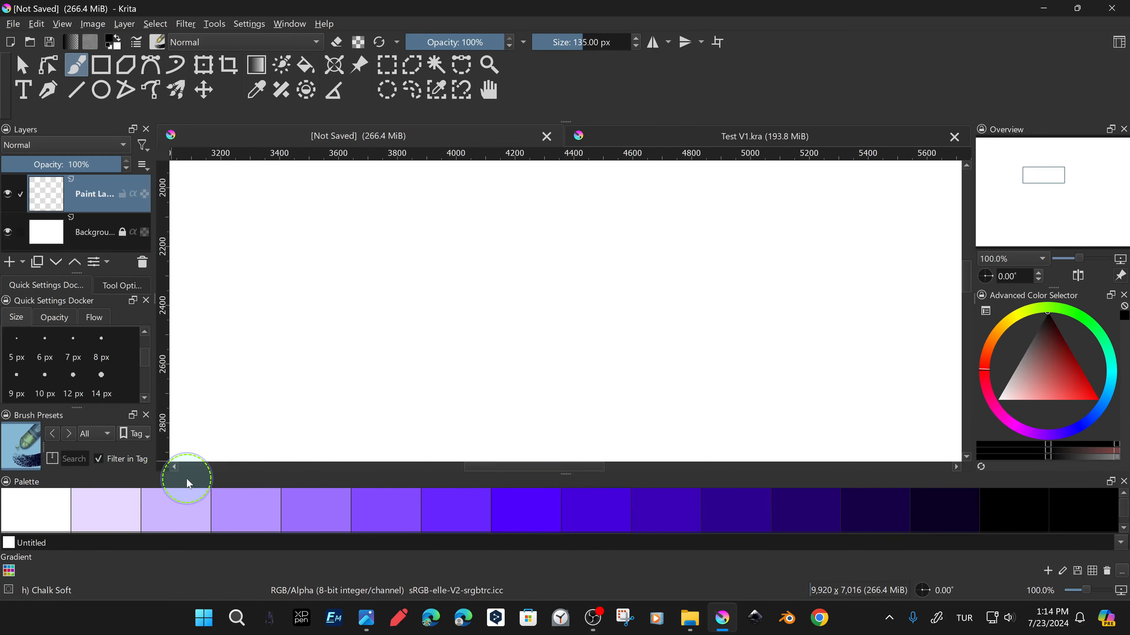
{"action": "left_click_drag", "start_coordinate": [184, 480], "coordinate": [1075, 489]}
Resize the docked panels to enlarge the Palette and Brush Presets, and shrink the toolbox back to a single row.
{"action": "left_click_drag", "start_coordinate": [1012, 378], "coordinate": [1020, 494]}
{"action": "left_click_drag", "start_coordinate": [1051, 376], "coordinate": [1051, 389]}
{"action": "left_click_drag", "start_coordinate": [566, 141], "coordinate": [566, 79]}
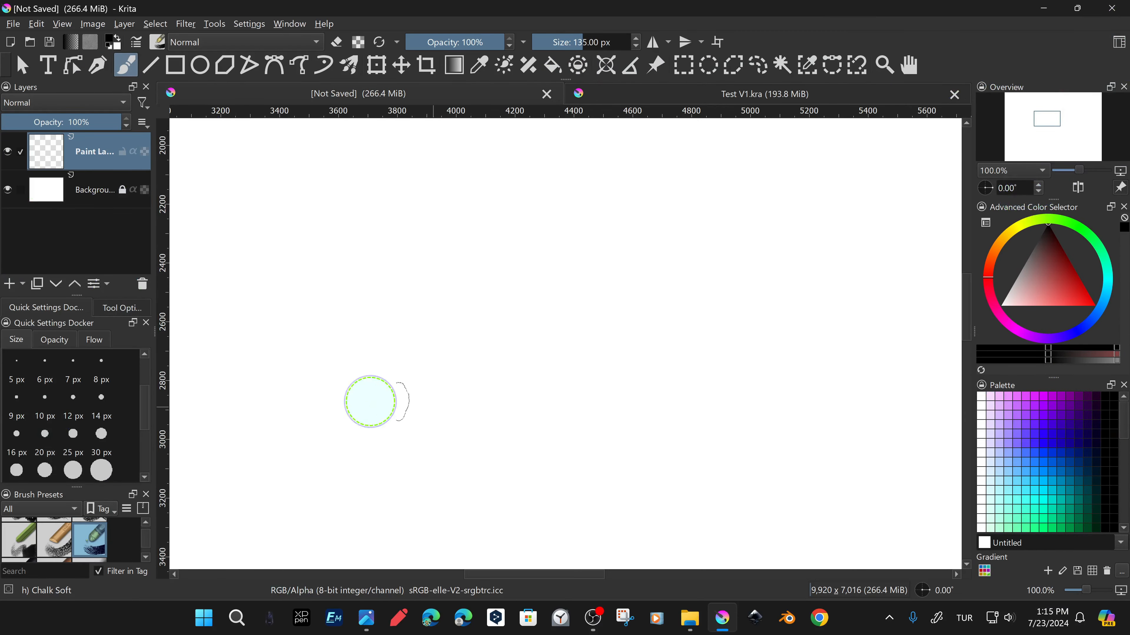
{"action": "left_click_drag", "start_coordinate": [81, 487], "coordinate": [81, 369]}
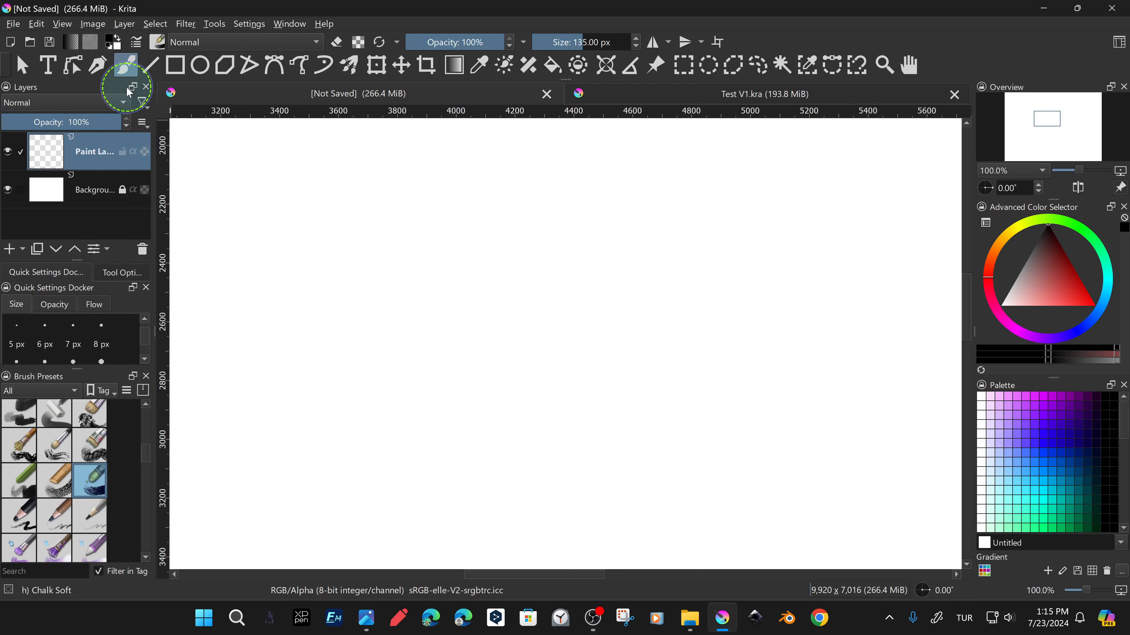
Save the current docker layout as a workspace named TestV1.
{"action": "left_click", "coordinate": [1119, 44]}
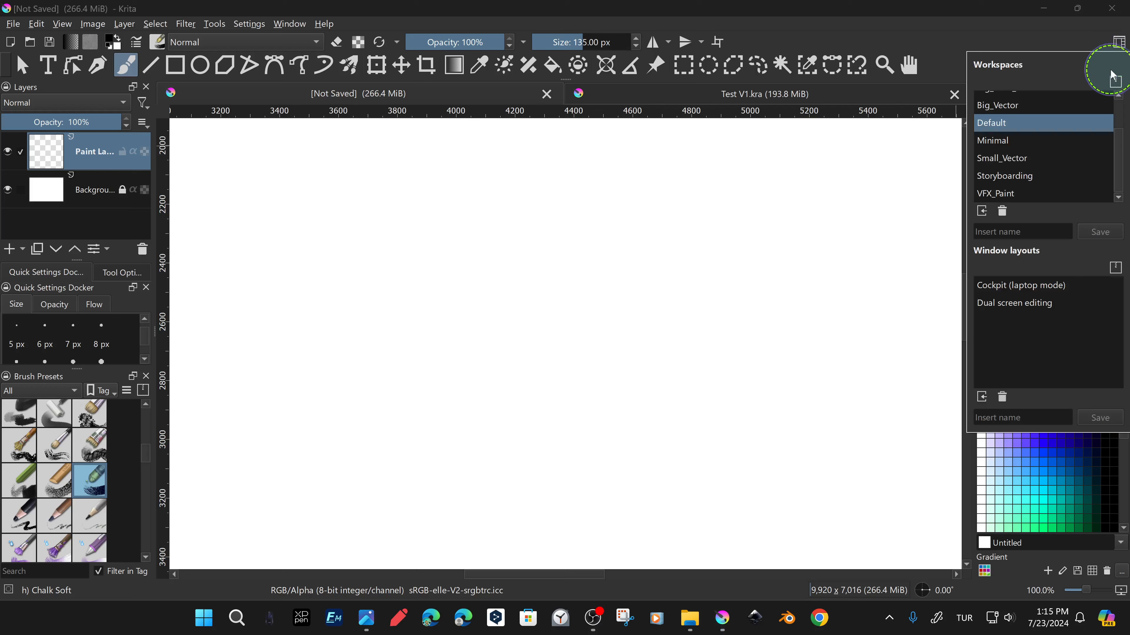
{"action": "left_click", "coordinate": [1049, 230]}
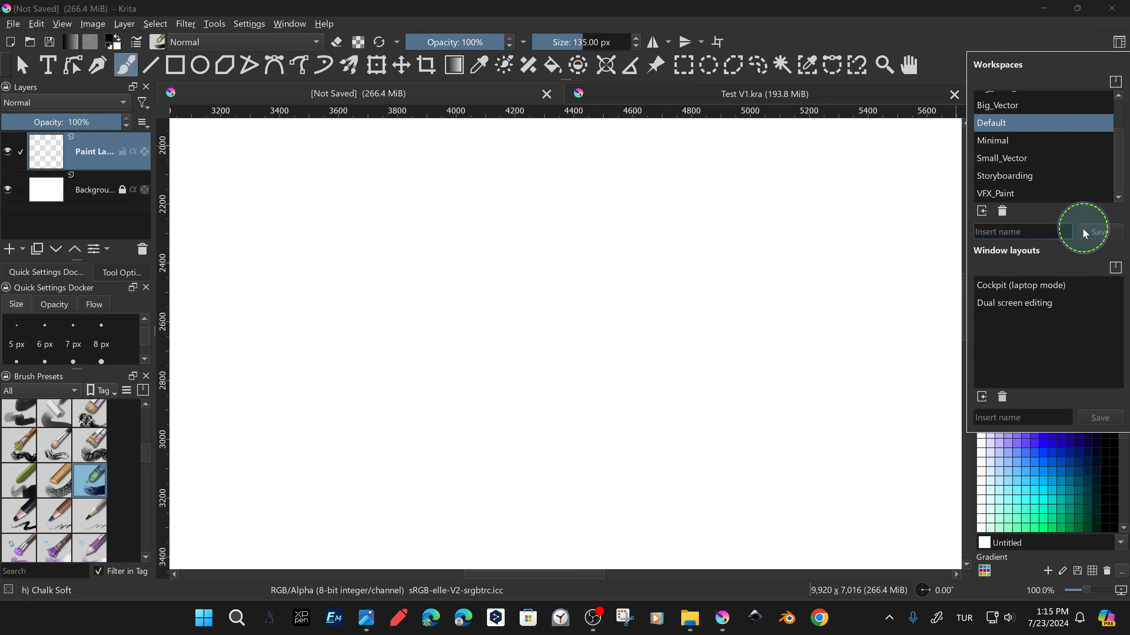
{"action": "type", "text": "tV1"}
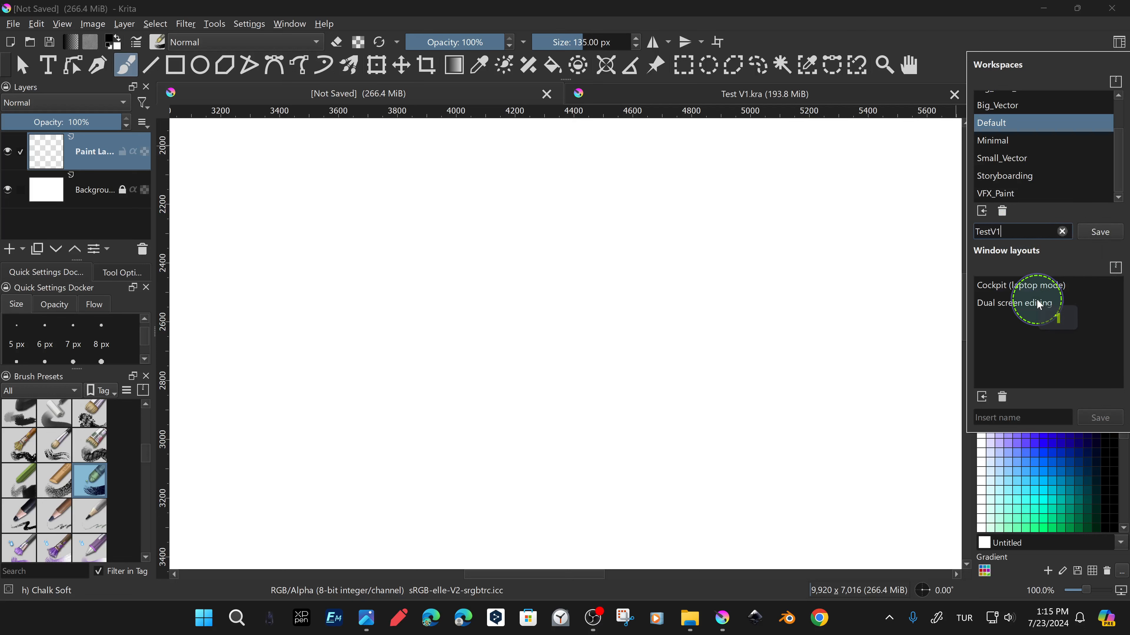
{"action": "type", "text": "estV1"}
{"action": "left_click", "coordinate": [1111, 231]}
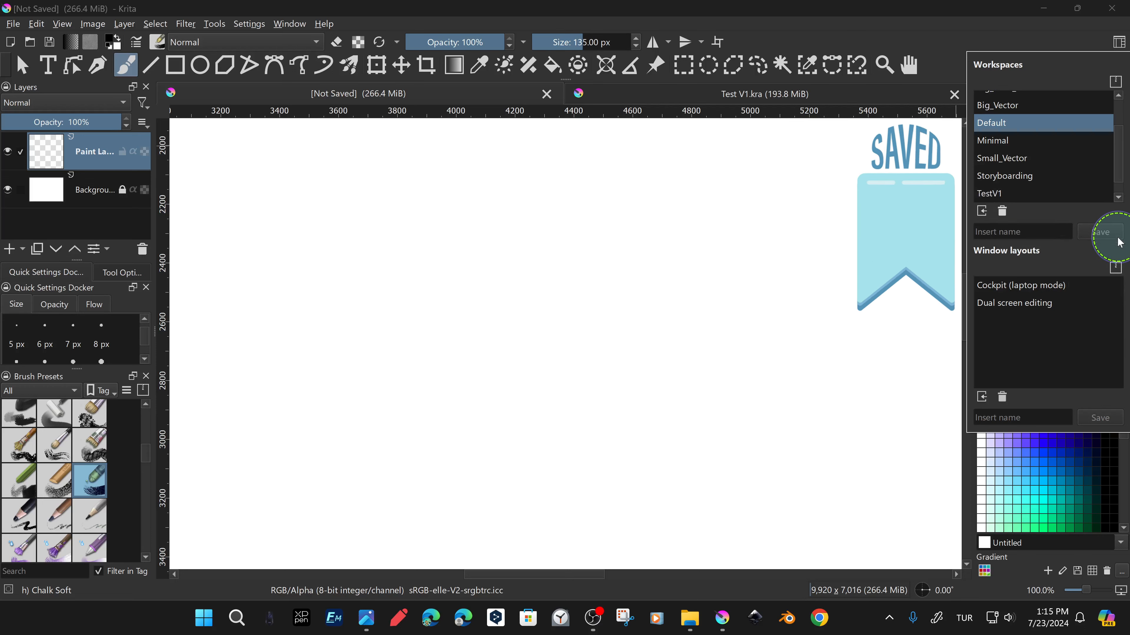
{"action": "left_click", "coordinate": [923, 9]}
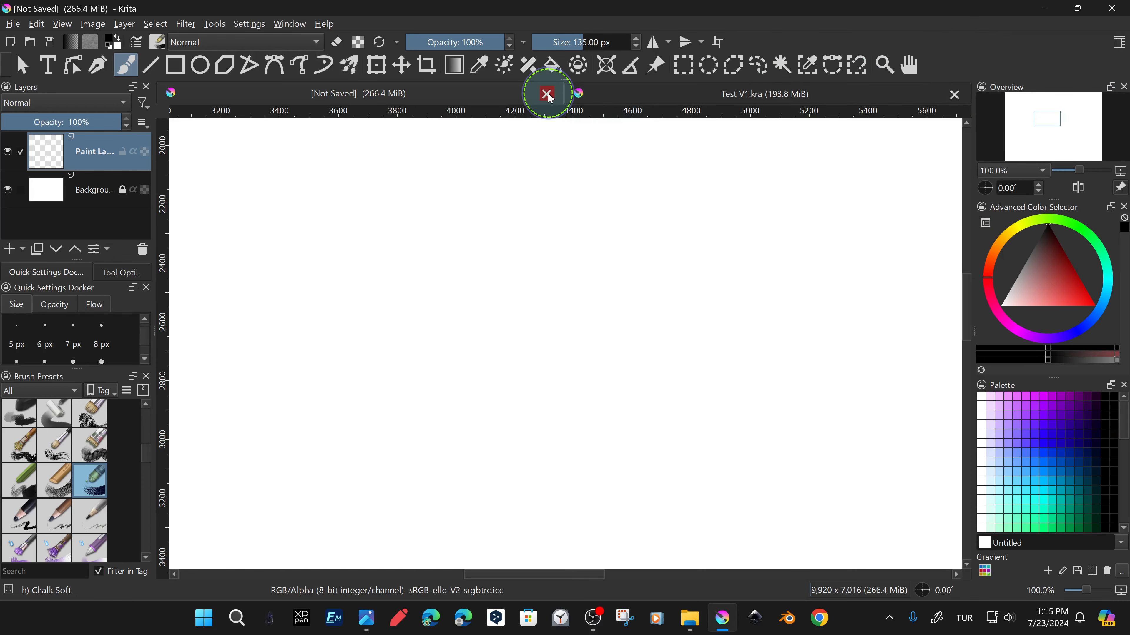
Look through the saved workspaces and load the Default workspace.
{"action": "left_click", "coordinate": [1119, 42]}
{"action": "scroll", "coordinate": [1041, 179], "scroll_direction": "down", "scroll_amount": 2}
{"action": "scroll", "coordinate": [1034, 156], "scroll_direction": "up", "scroll_amount": 3}
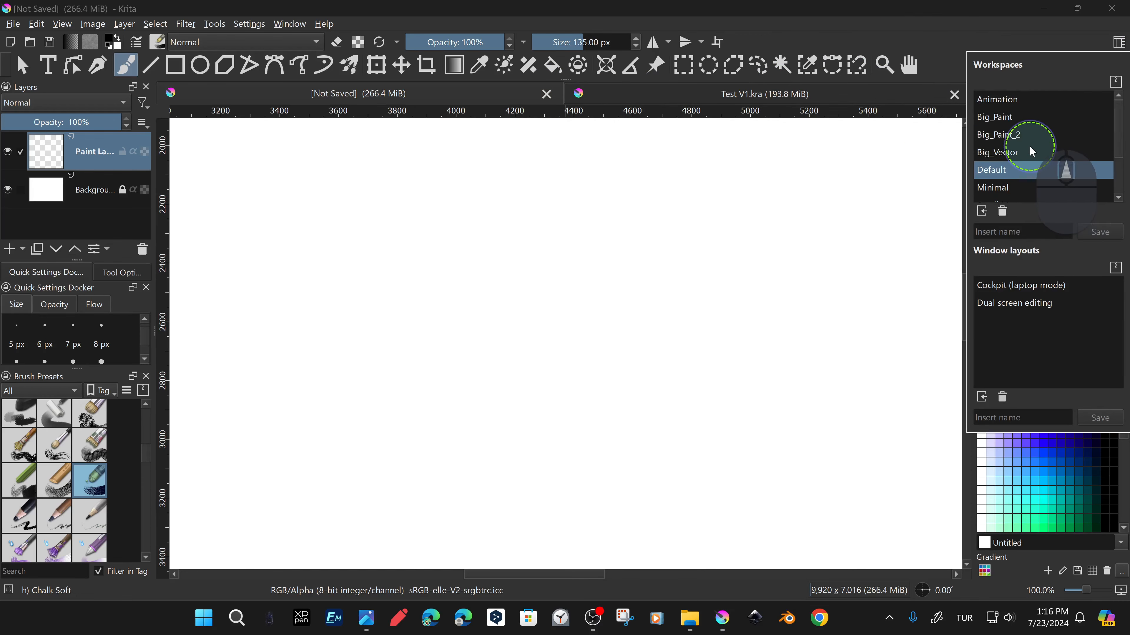
{"action": "left_click", "coordinate": [1032, 152]}
{"action": "left_click", "coordinate": [1021, 170]}
{"action": "left_click", "coordinate": [908, 57]}
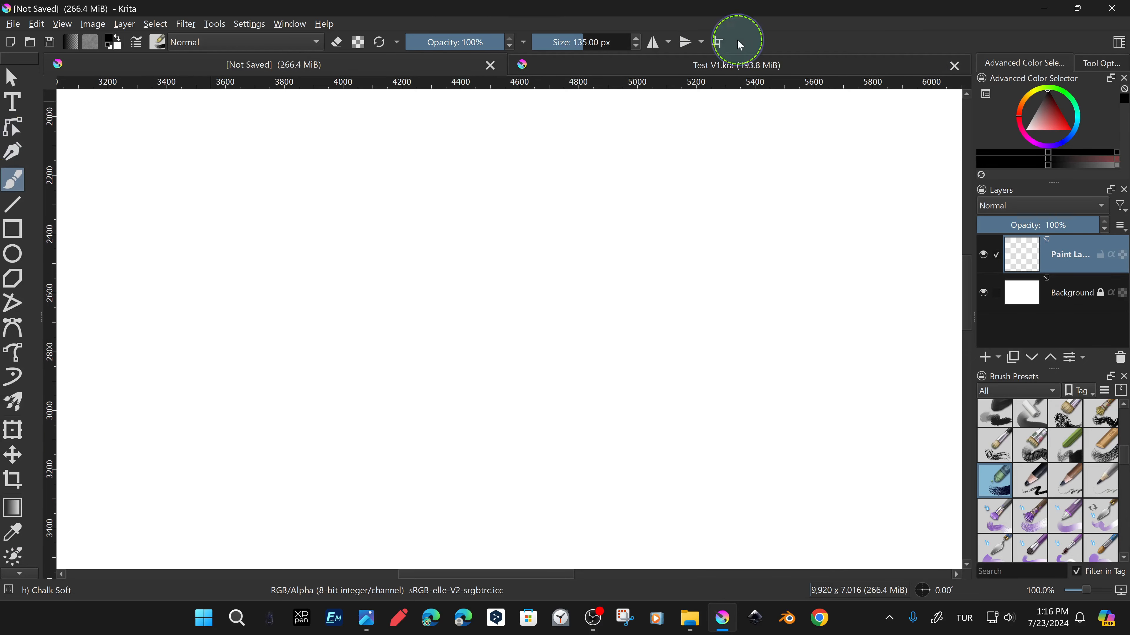
Load the saved TestV1 workspace to restore the custom docker layout.
{"action": "left_click", "coordinate": [1117, 44]}
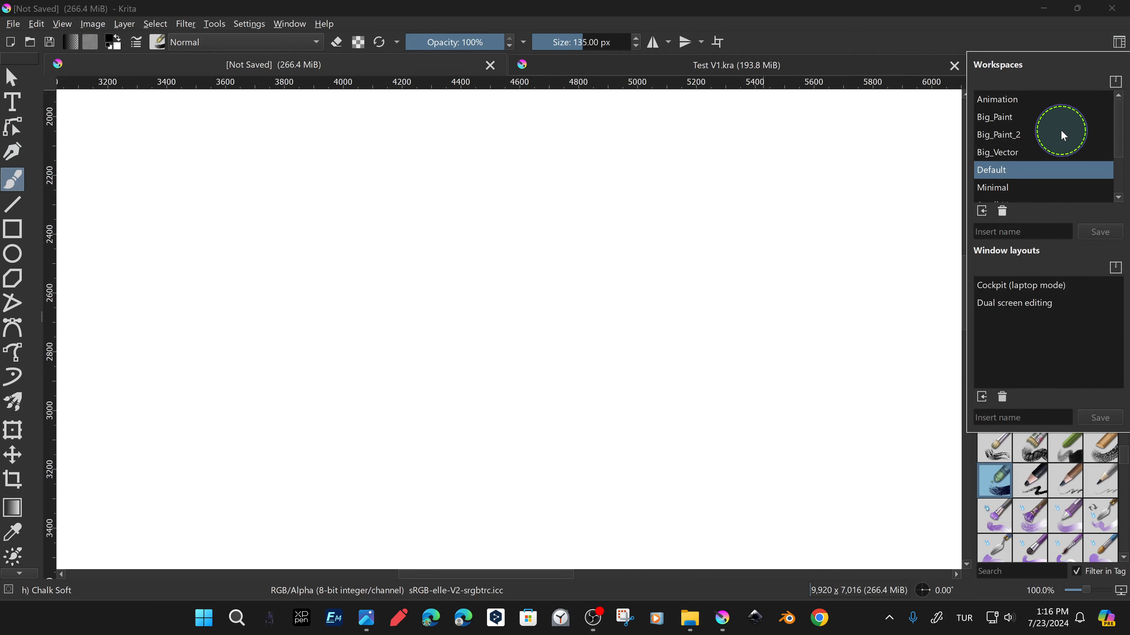
{"action": "scroll", "coordinate": [1062, 133], "scroll_direction": "down", "scroll_amount": 2}
{"action": "left_click", "coordinate": [1020, 179]}
{"action": "left_click", "coordinate": [1113, 37]}
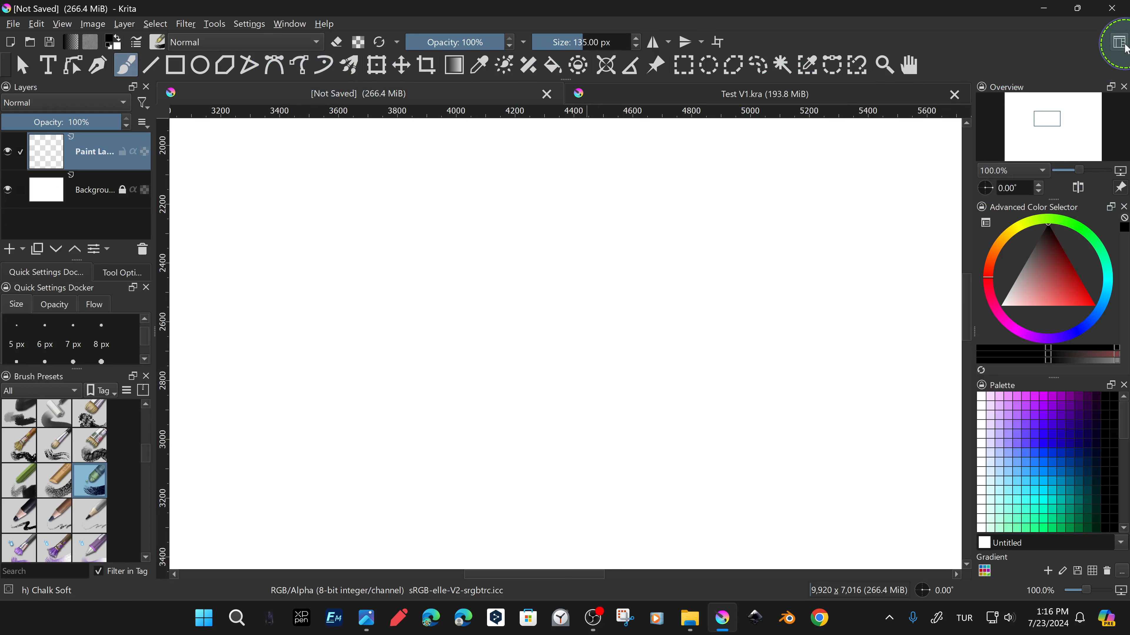
Load the Default workspace and widen the toolbox to three columns of tools.
{"action": "left_click", "coordinate": [1119, 42]}
{"action": "left_click", "coordinate": [1015, 111]}
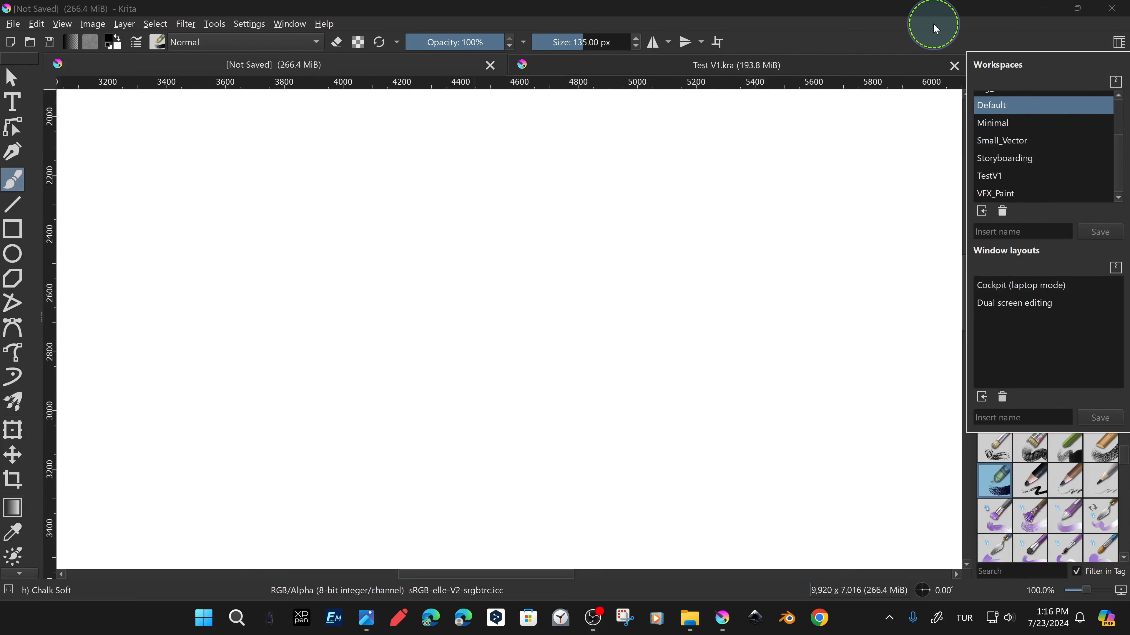
{"action": "left_click", "coordinate": [919, 38]}
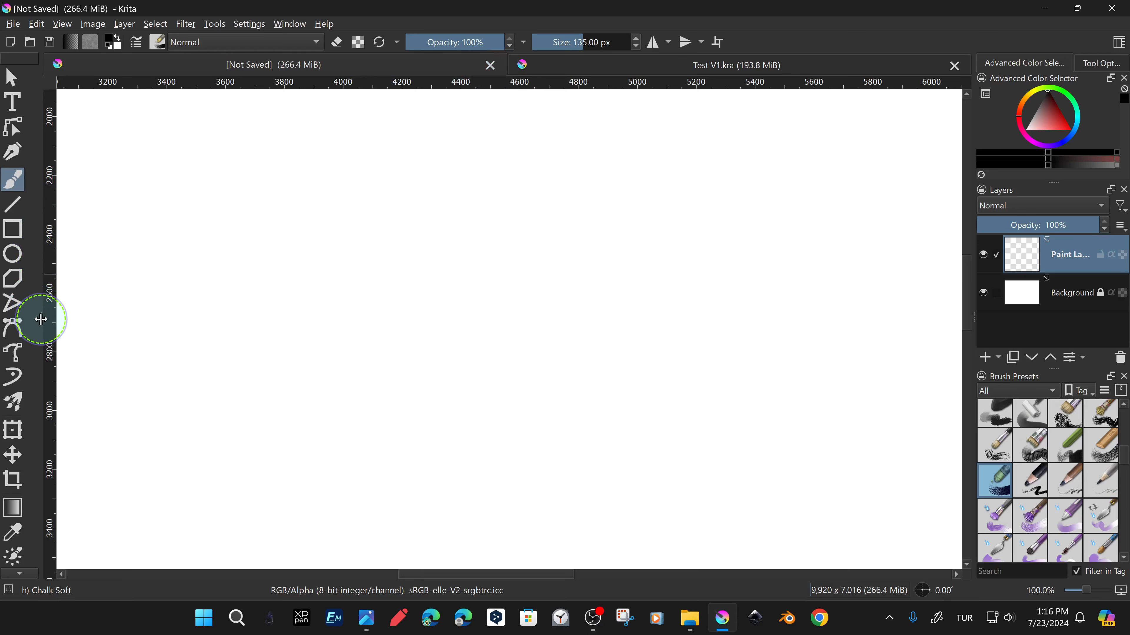
{"action": "left_click_drag", "start_coordinate": [40, 319], "coordinate": [82, 322]}
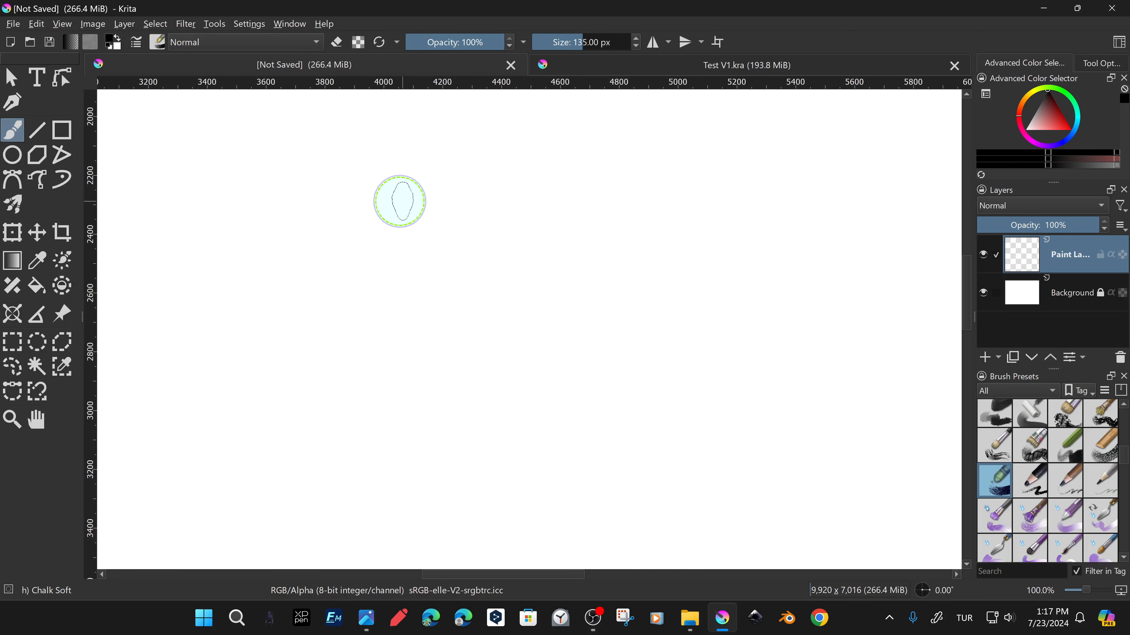
Try the Right-to-left arrangement of the toolbox icons and set the layout back to Left-to-right.
{"action": "right_click", "coordinate": [62, 260]}
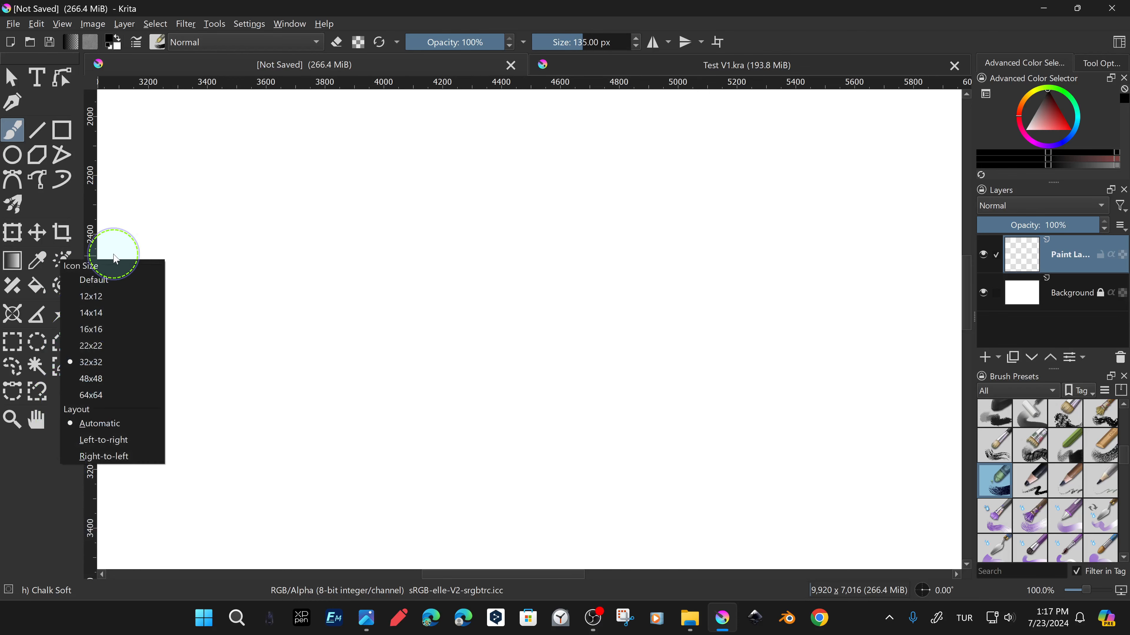
{"action": "left_click", "coordinate": [126, 439]}
{"action": "right_click", "coordinate": [92, 252]}
{"action": "left_click", "coordinate": [114, 446]}
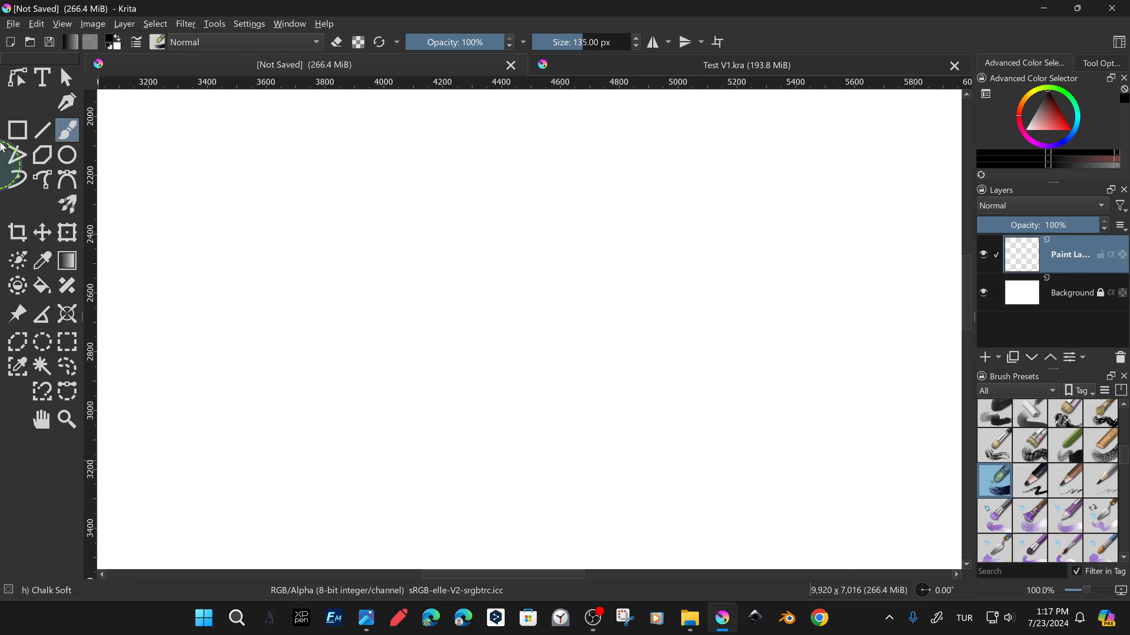
{"action": "right_click", "coordinate": [41, 492]}
{"action": "left_click", "coordinate": [100, 464]}
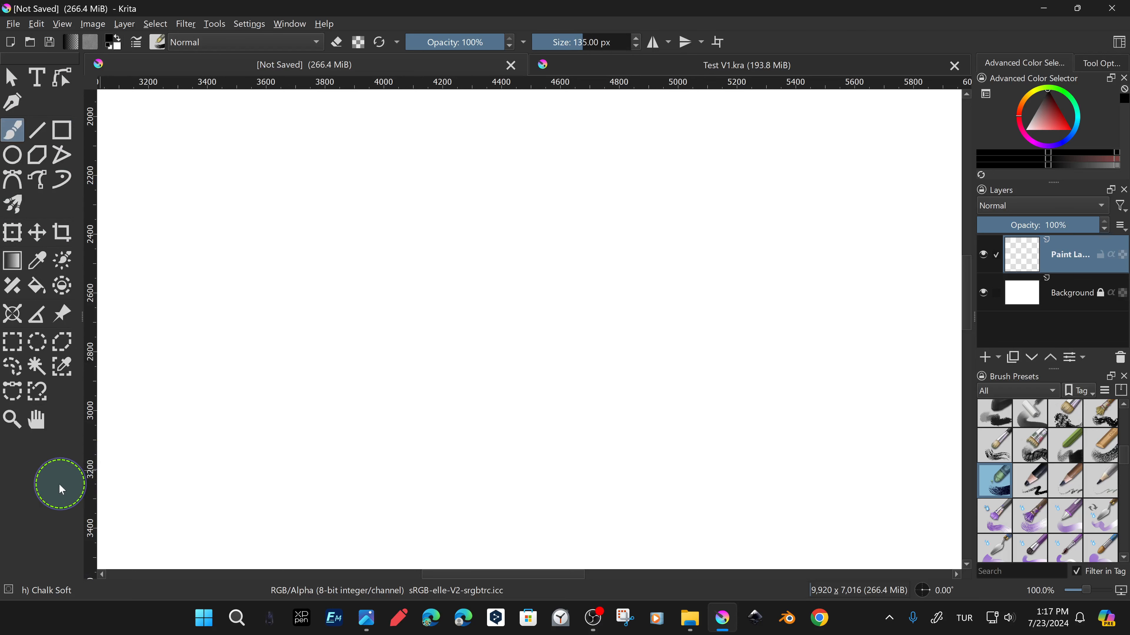
Try several smaller icon sizes for the toolbox and adjust its width.
{"action": "right_click", "coordinate": [61, 486]}
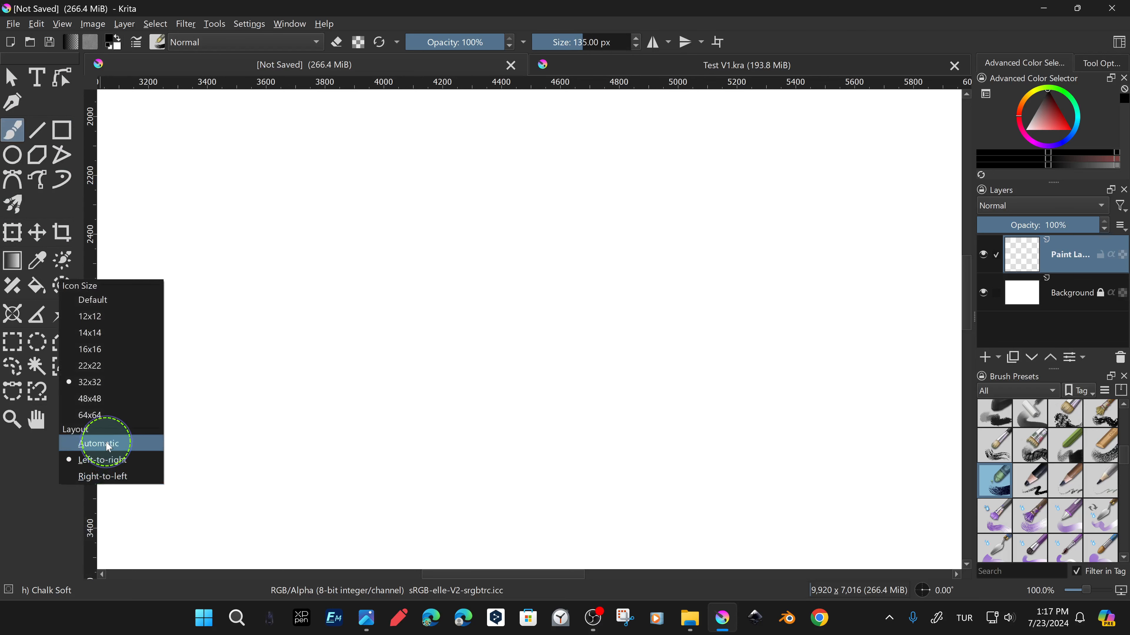
{"action": "left_click", "coordinate": [103, 310]}
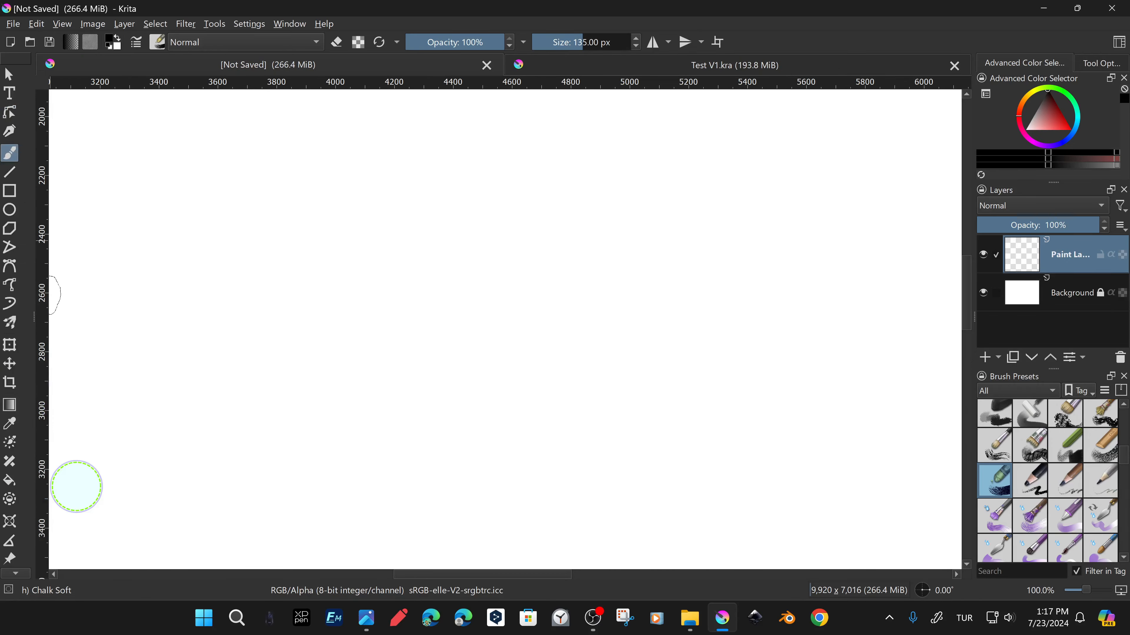
{"action": "mouse_move", "coordinate": [35, 319]}
{"action": "left_mouse_down"}
{"action": "mouse_move", "coordinate": [57, 317]}
{"action": "mouse_move", "coordinate": [31, 316]}
{"action": "left_mouse_up"}
{"action": "scroll", "coordinate": [17, 470], "scroll_direction": "down", "scroll_amount": 5}
{"action": "scroll", "coordinate": [17, 469], "scroll_direction": "up", "scroll_amount": 5}
{"action": "right_click", "coordinate": [39, 280]}
{"action": "left_click", "coordinate": [78, 397]}
{"action": "right_click", "coordinate": [39, 285]}
{"action": "left_click", "coordinate": [45, 313]}
{"action": "scroll", "coordinate": [16, 445], "scroll_direction": "down", "scroll_amount": 5}
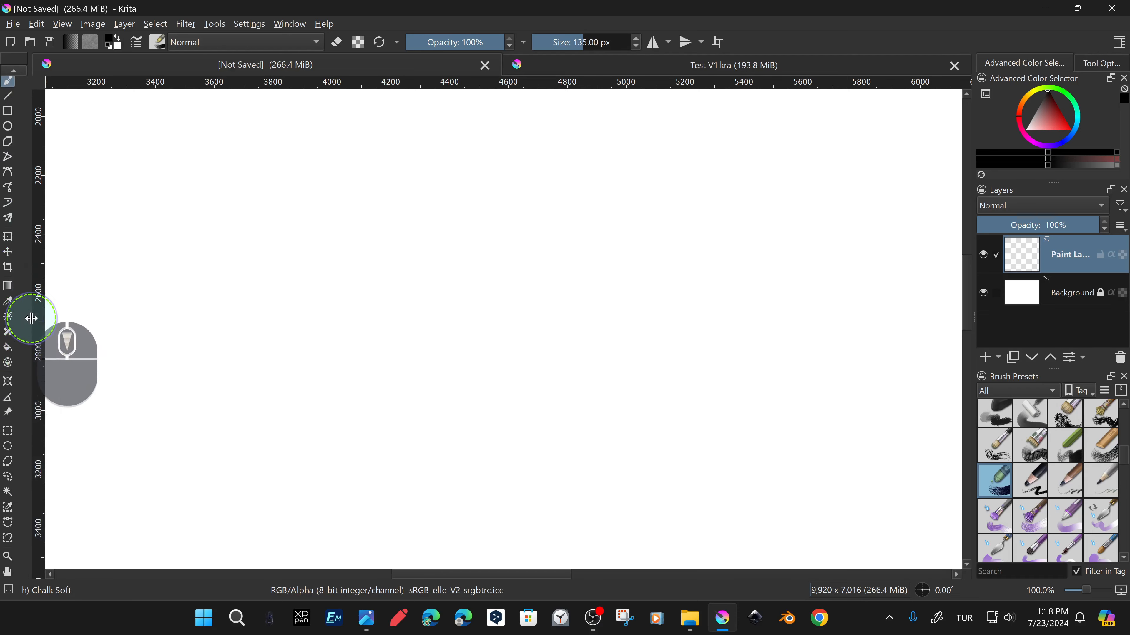
Choose Fill Brown (#f0e6dc) as the foreground color and flood-fill the paint layer with it.
{"action": "left_click", "coordinate": [62, 24]}
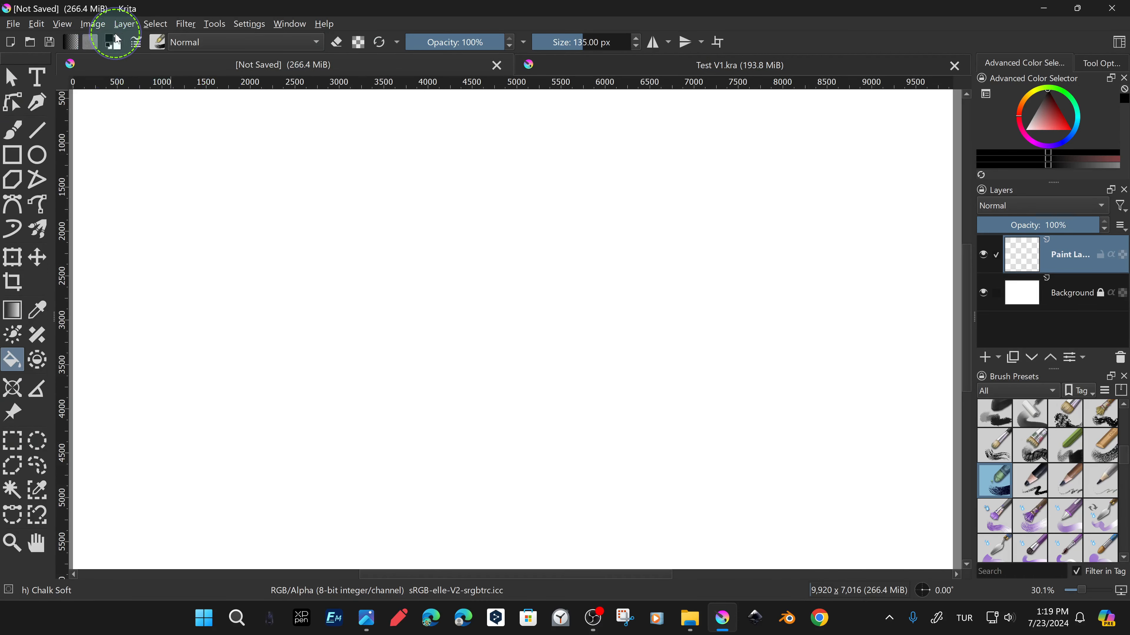
{"action": "left_click", "coordinate": [109, 41]}
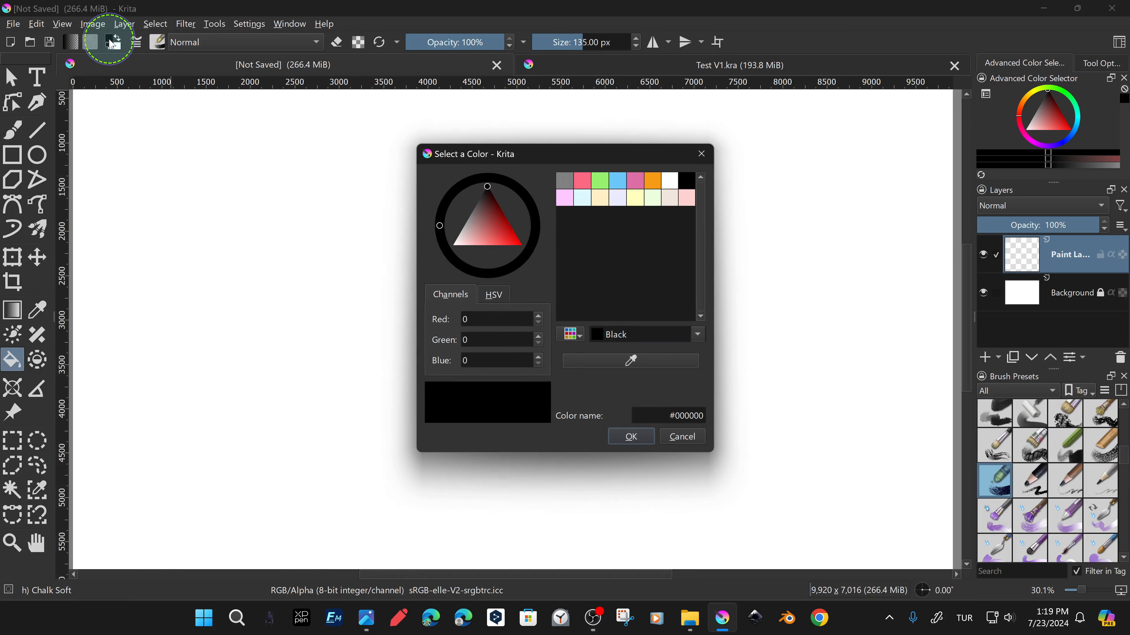
{"action": "left_click", "coordinate": [669, 198]}
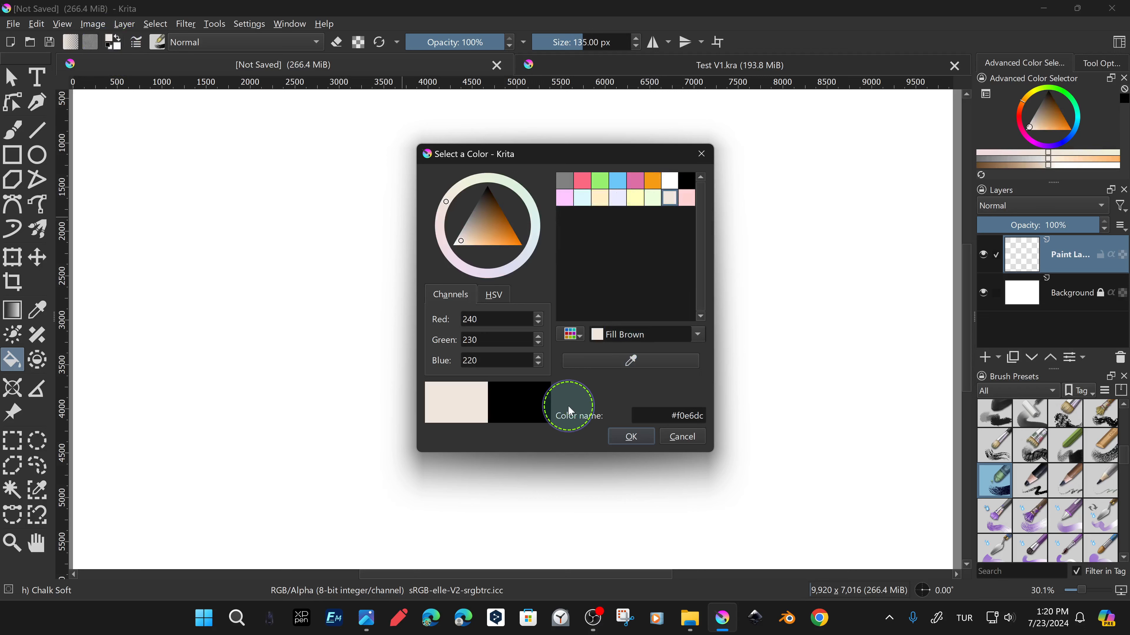
{"action": "left_click", "coordinate": [344, 308]}
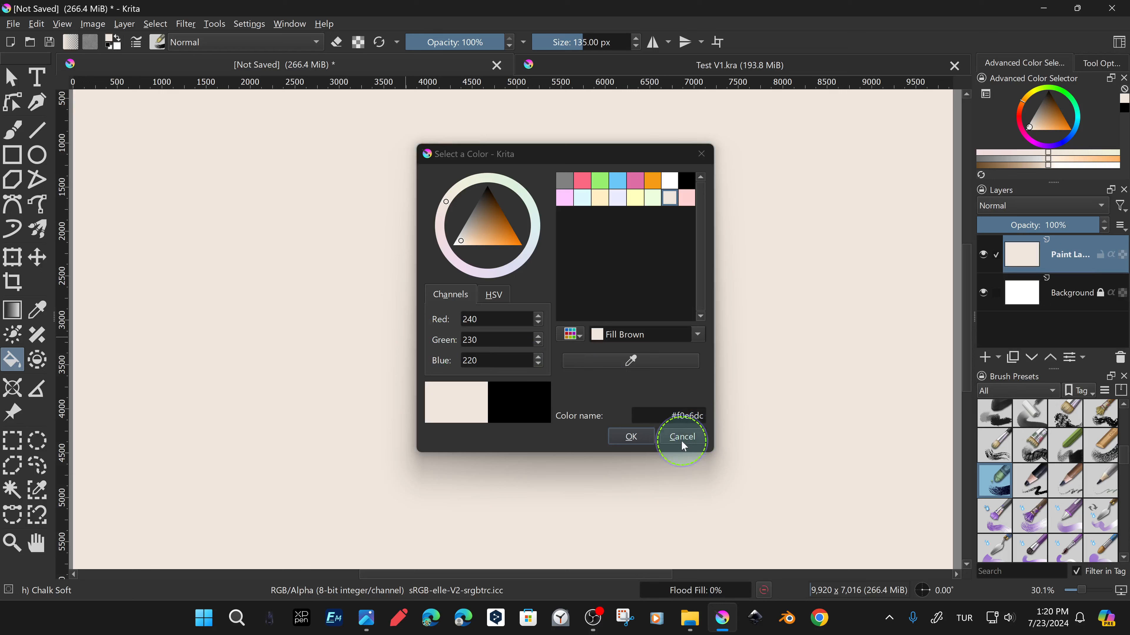
{"action": "left_click", "coordinate": [629, 437]}
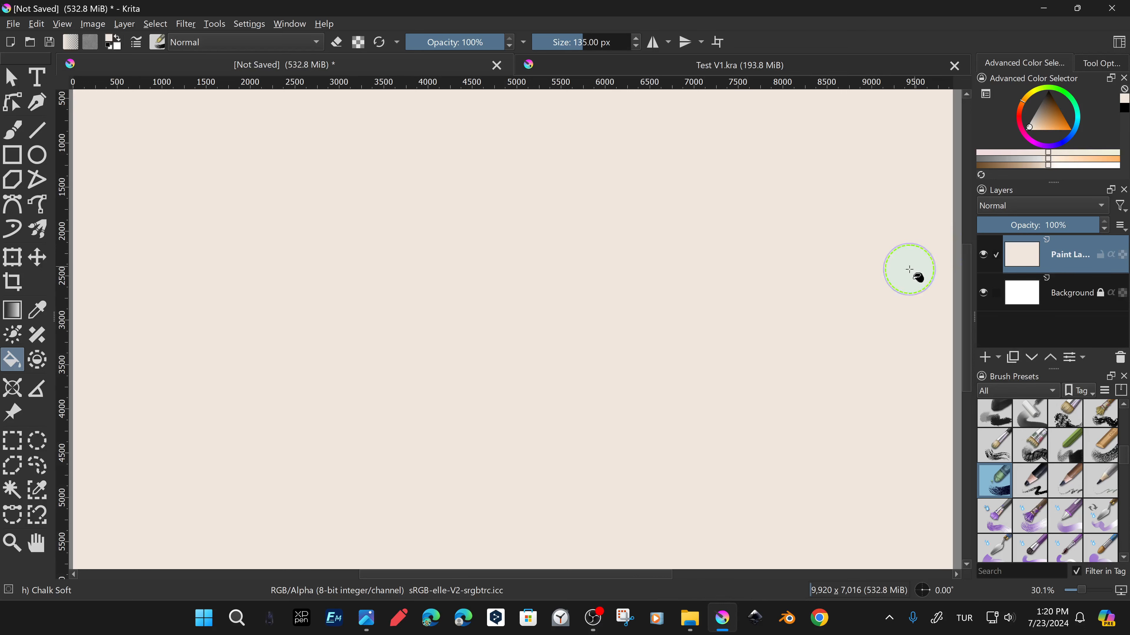
Change the foreground color to the darker beige #ddcebf and refill the paint layer with it.
{"action": "left_click", "coordinate": [110, 53]}
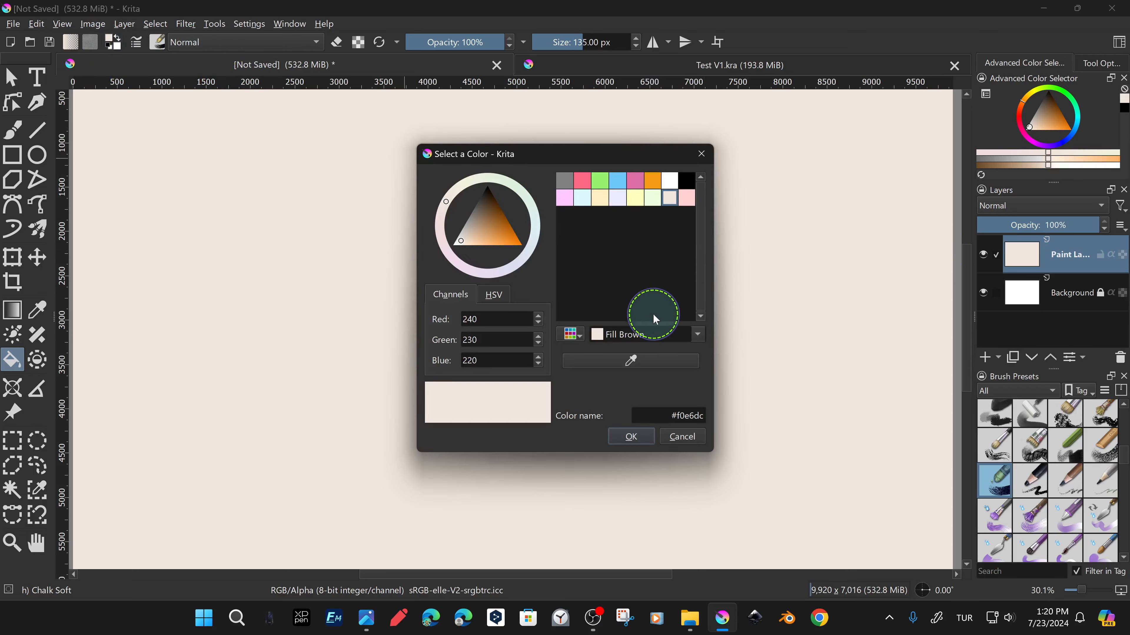
{"action": "left_click", "coordinate": [466, 237]}
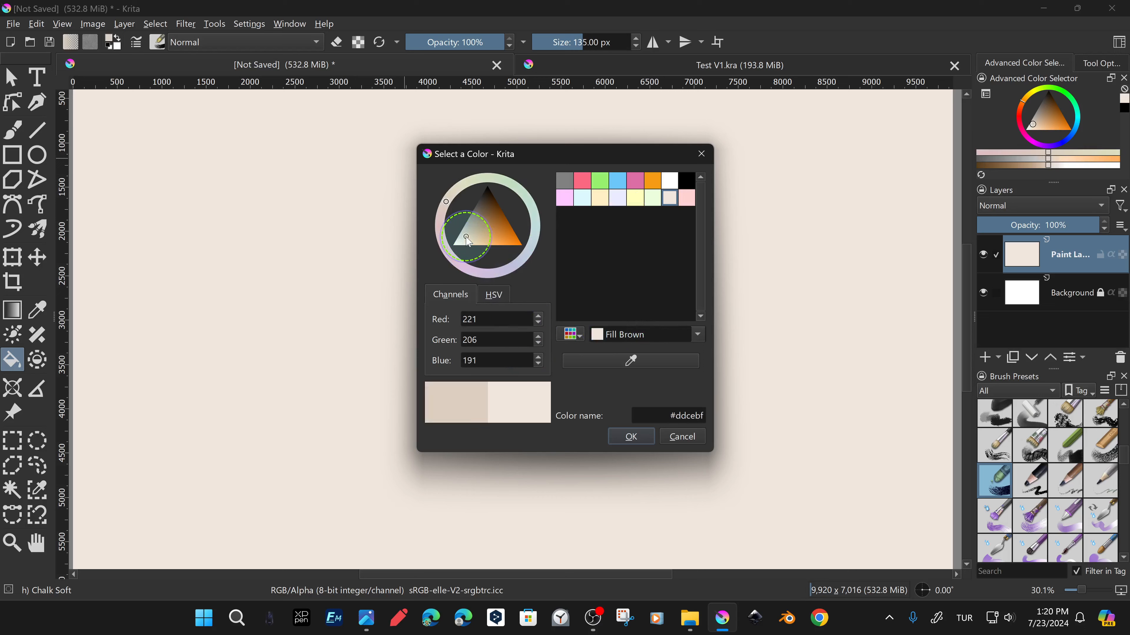
{"action": "left_click", "coordinate": [616, 435]}
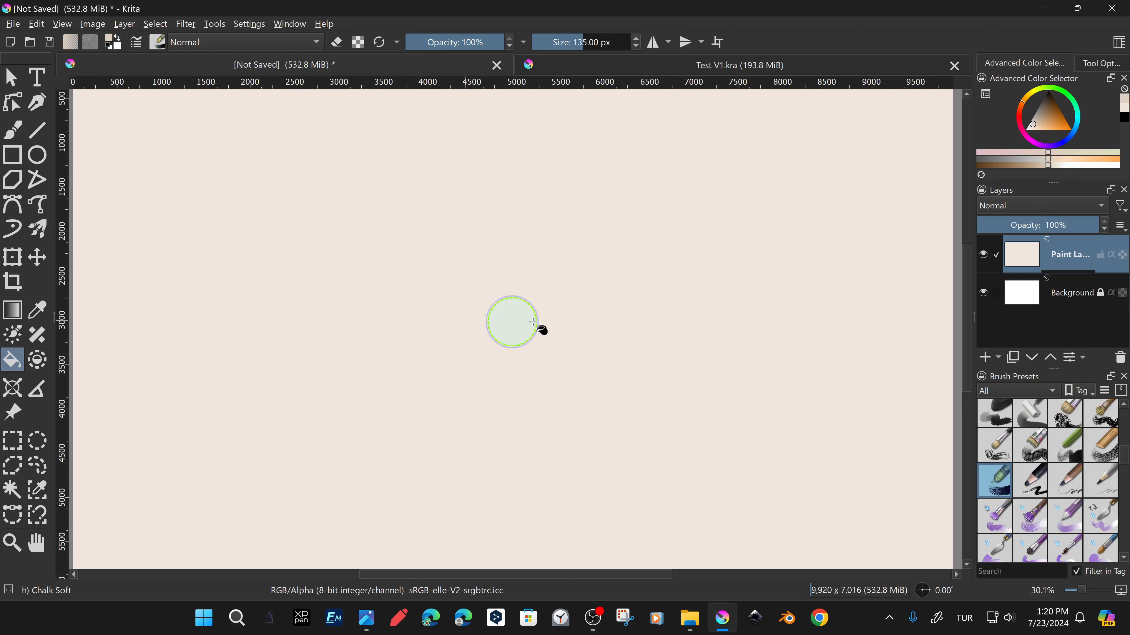
{"action": "left_click", "coordinate": [431, 211]}
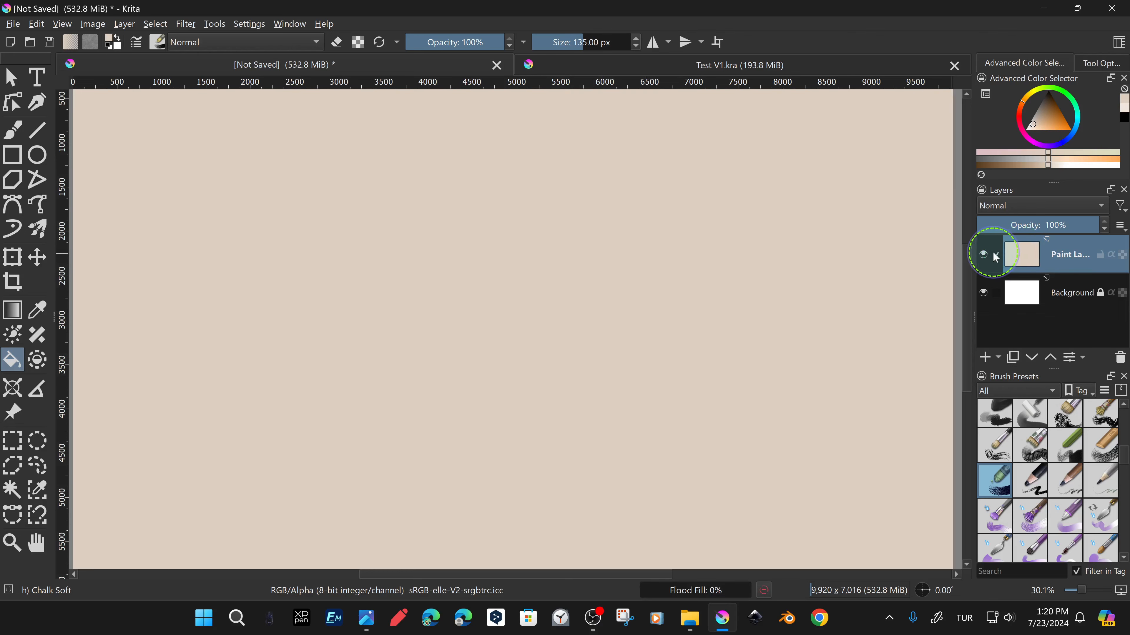
Switch to the brush, add the Overview docker, bring it to the front of its group and make it taller.
{"action": "key", "text": "b"}
{"action": "key", "text": "ctrl+plus"}
{"action": "left_click", "coordinate": [250, 23]}
{"action": "mouse_move", "coordinate": [285, 143]}
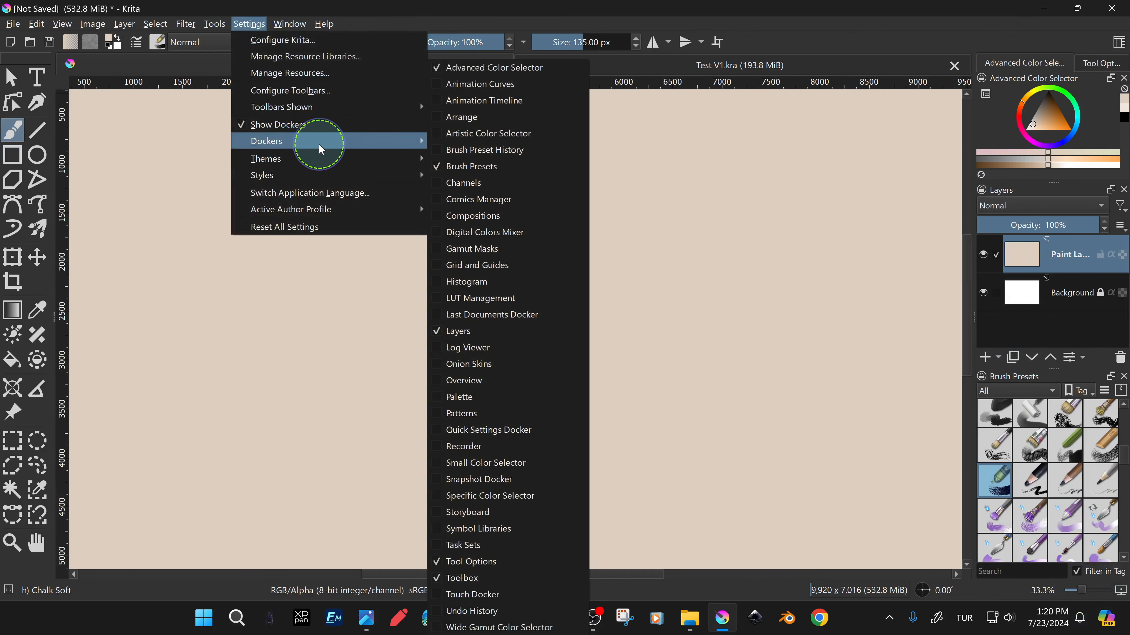
{"action": "left_click", "coordinate": [472, 381]}
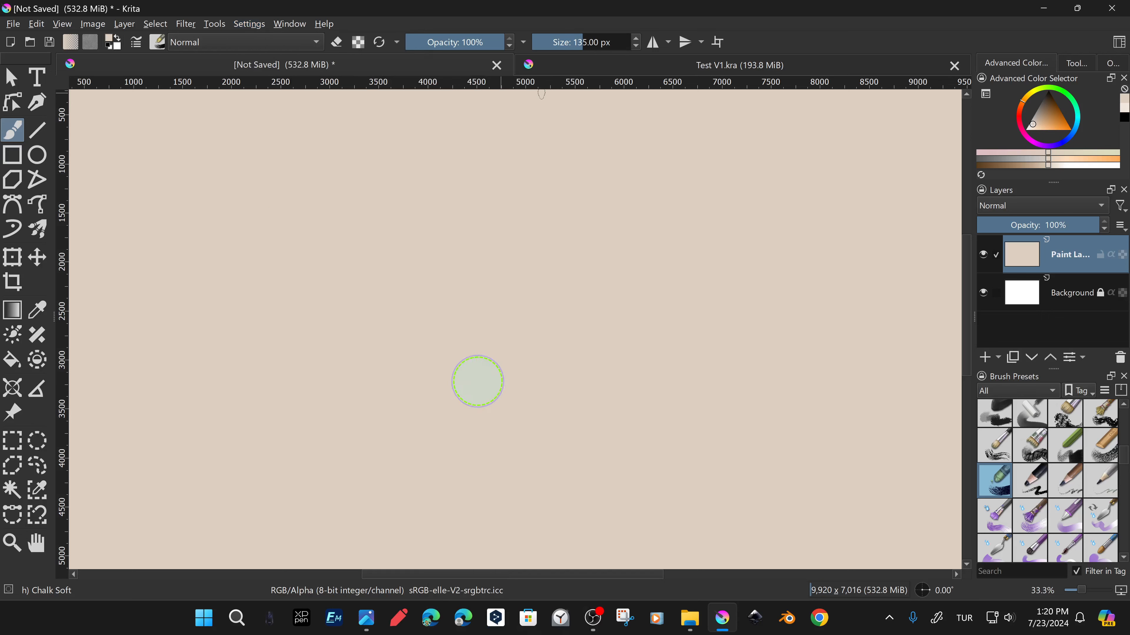
{"action": "left_click", "coordinate": [1104, 66]}
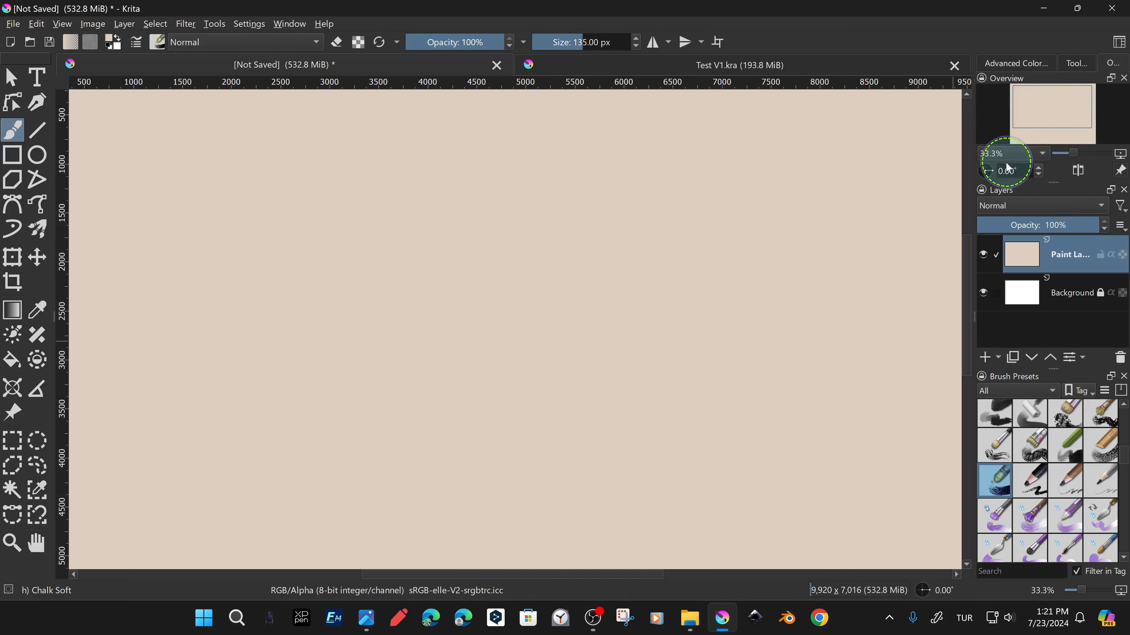
{"action": "left_click_drag", "start_coordinate": [1060, 183], "coordinate": [989, 204]}
{"action": "left_click", "coordinate": [991, 206]}
Map the displayed canvas to print size and set the zoom to about 114.1% with the page centered.
{"action": "scroll", "coordinate": [737, 257], "scroll_direction": "down", "scroll_amount": 3}
{"action": "scroll", "coordinate": [738, 257], "scroll_direction": "down", "scroll_amount": 2}
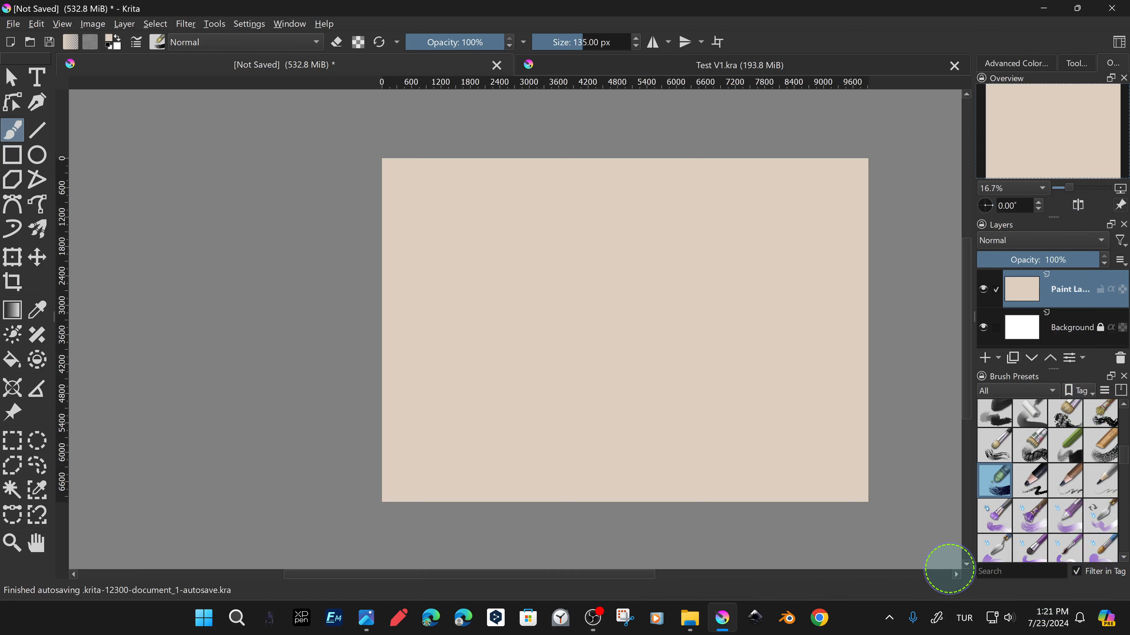
{"action": "left_click", "coordinate": [1121, 590]}
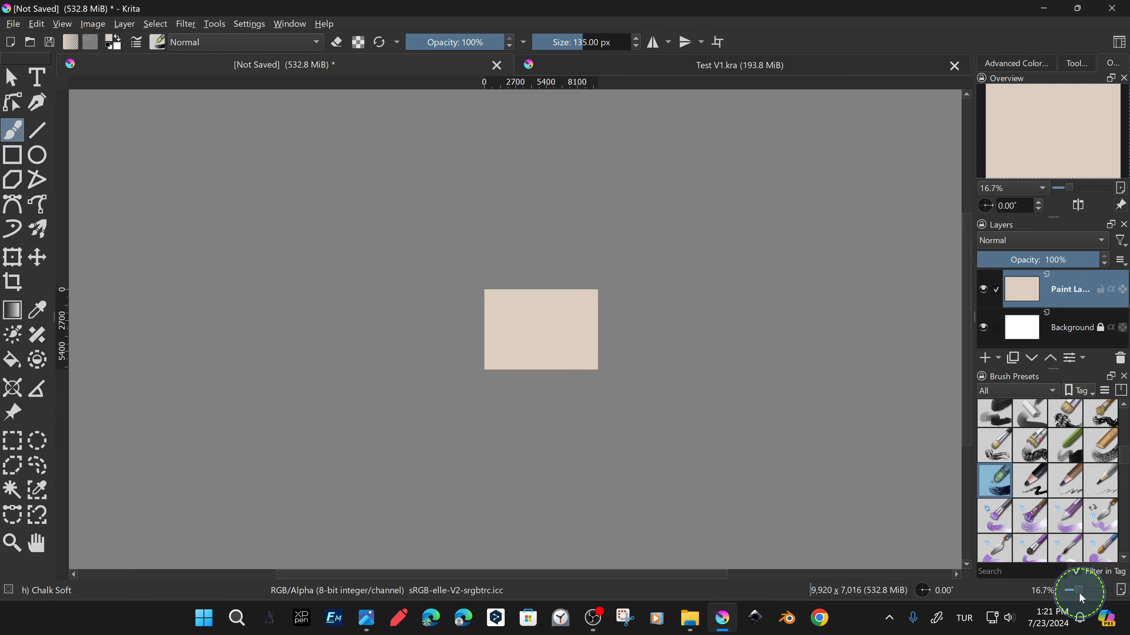
{"action": "left_click_drag", "start_coordinate": [1079, 594], "coordinate": [1086, 591]}
{"action": "left_click_drag", "start_coordinate": [693, 297], "coordinate": [530, 313]}
Open the Advanced Color Selector's settings and review the available color model types, keeping HSV.
{"action": "left_click", "coordinate": [1011, 64]}
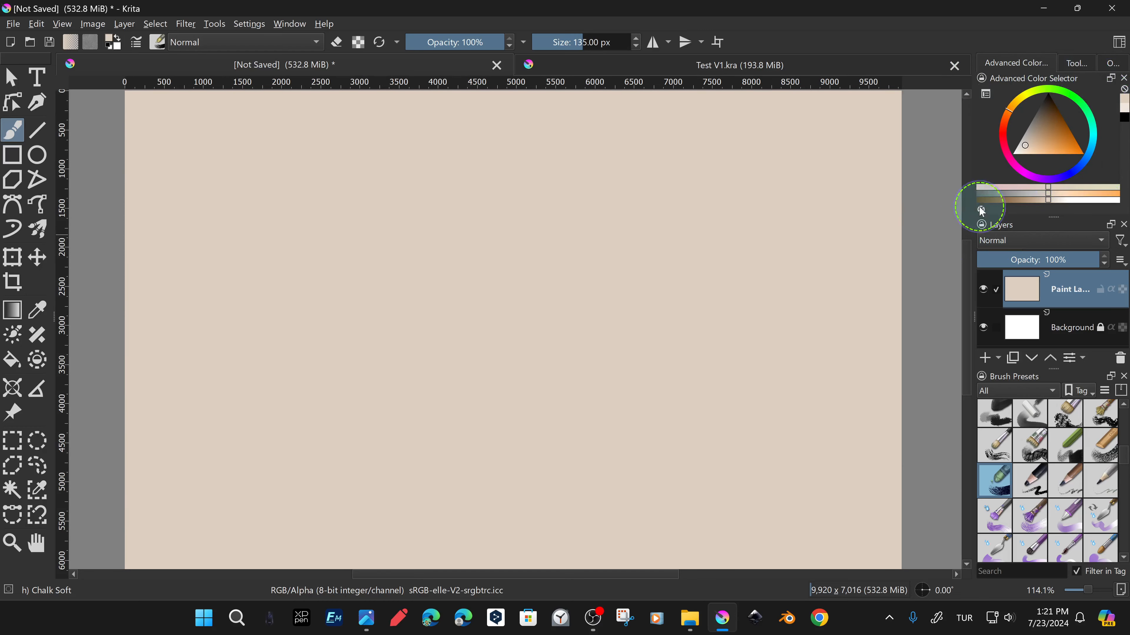
{"action": "left_click", "coordinate": [987, 94]}
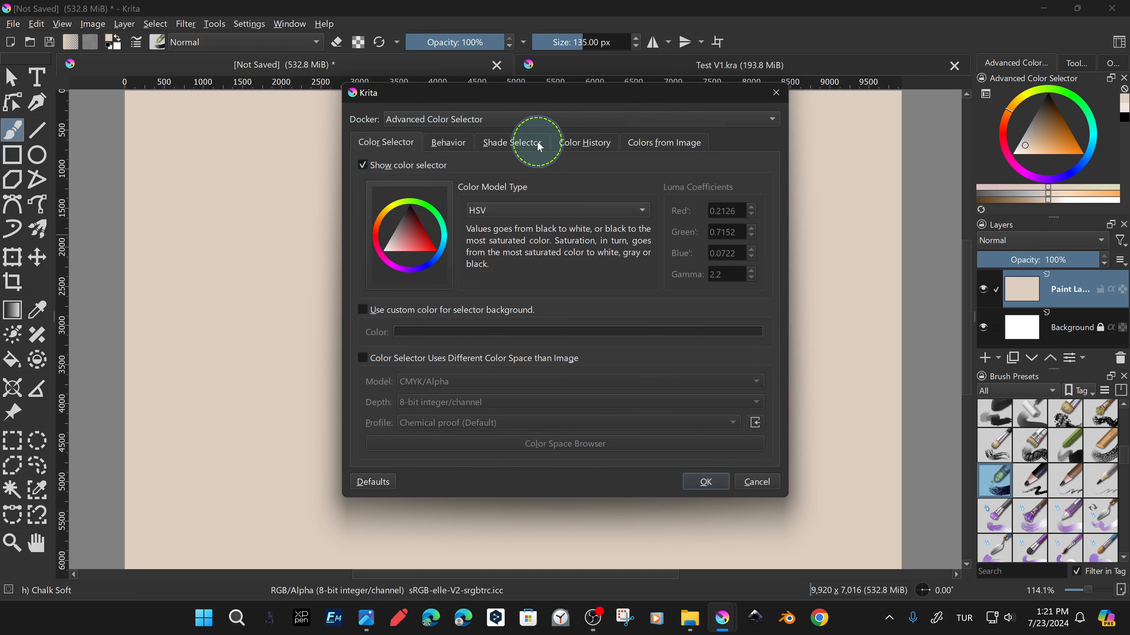
{"action": "left_click", "coordinate": [447, 142]}
{"action": "left_click", "coordinate": [383, 142]}
{"action": "left_click", "coordinate": [529, 210]}
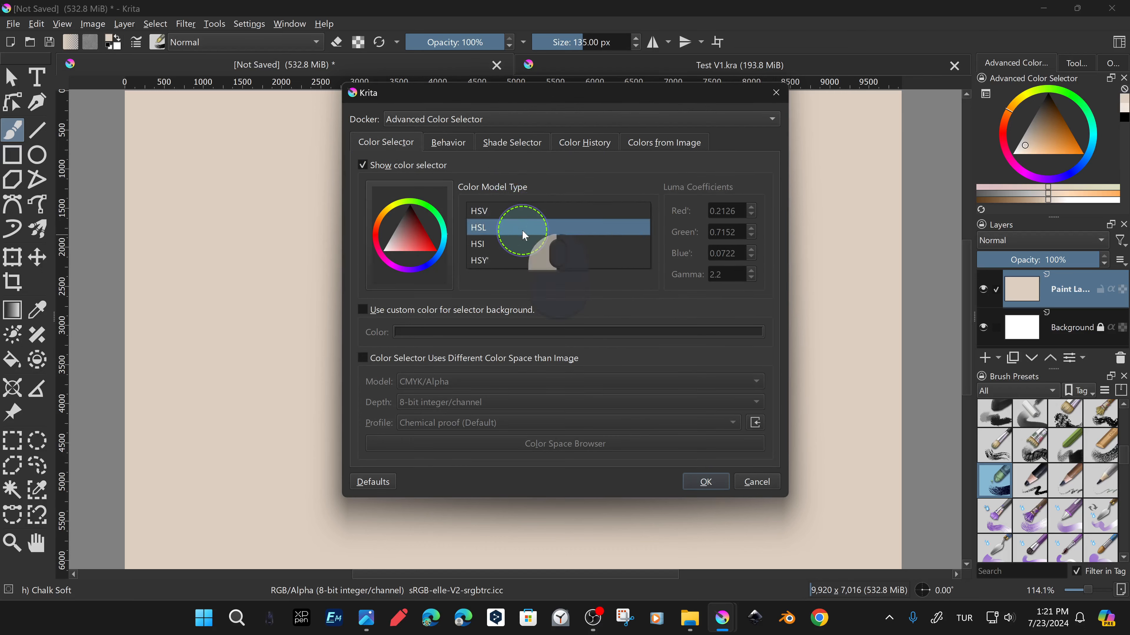
{"action": "left_click", "coordinate": [526, 213]}
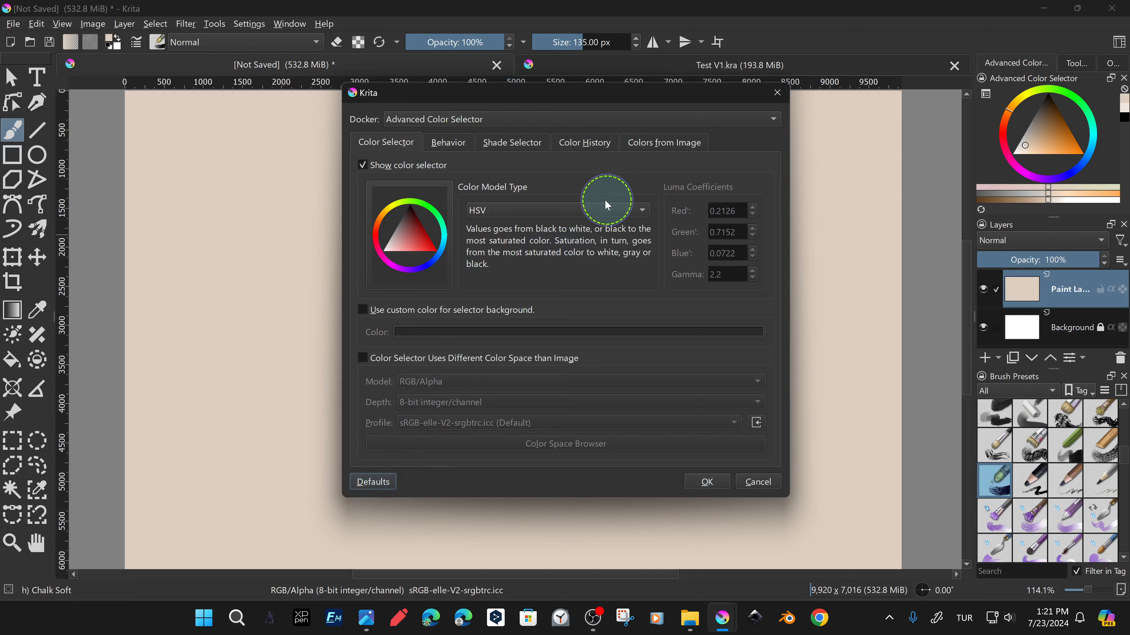
Look through the Behavior, Shade Selector, Color History and Colors from Image settings and the docker choices, and close the settings without applying.
{"action": "left_click", "coordinate": [442, 142]}
{"action": "left_click", "coordinate": [512, 142]}
{"action": "left_click", "coordinate": [584, 142]}
{"action": "left_click", "coordinate": [654, 142]}
{"action": "left_click", "coordinate": [382, 142]}
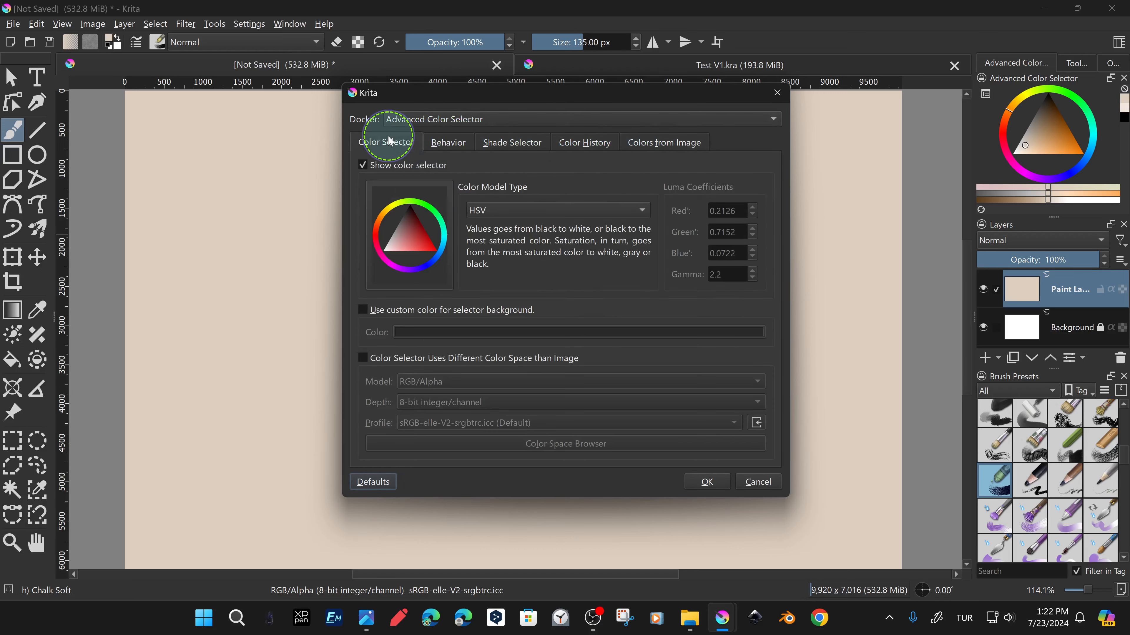
{"action": "left_click", "coordinate": [485, 120]}
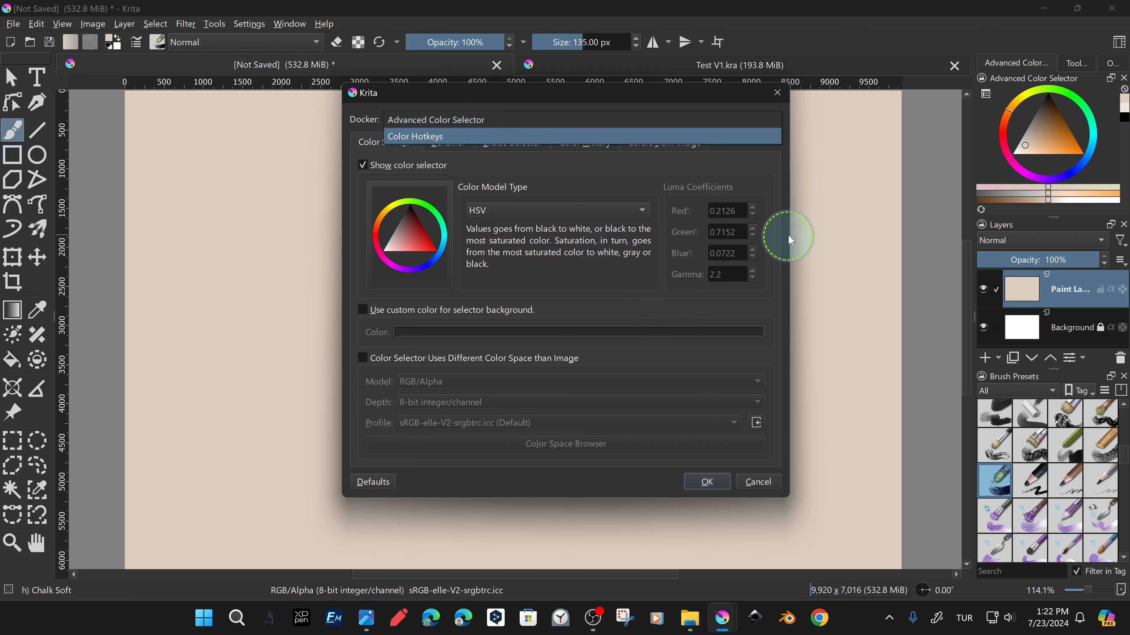
{"action": "left_click", "coordinate": [573, 169]}
{"action": "left_click", "coordinate": [512, 142]}
{"action": "left_click", "coordinate": [585, 143]}
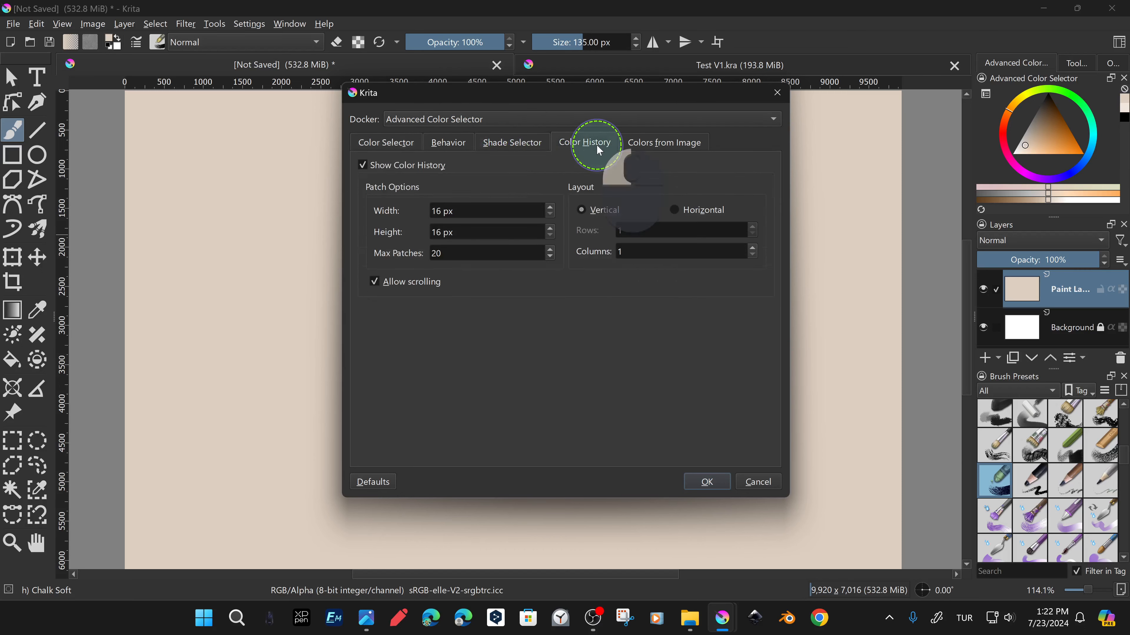
{"action": "left_click", "coordinate": [658, 143]}
{"action": "left_click", "coordinate": [449, 142]}
{"action": "left_click", "coordinate": [776, 93]}
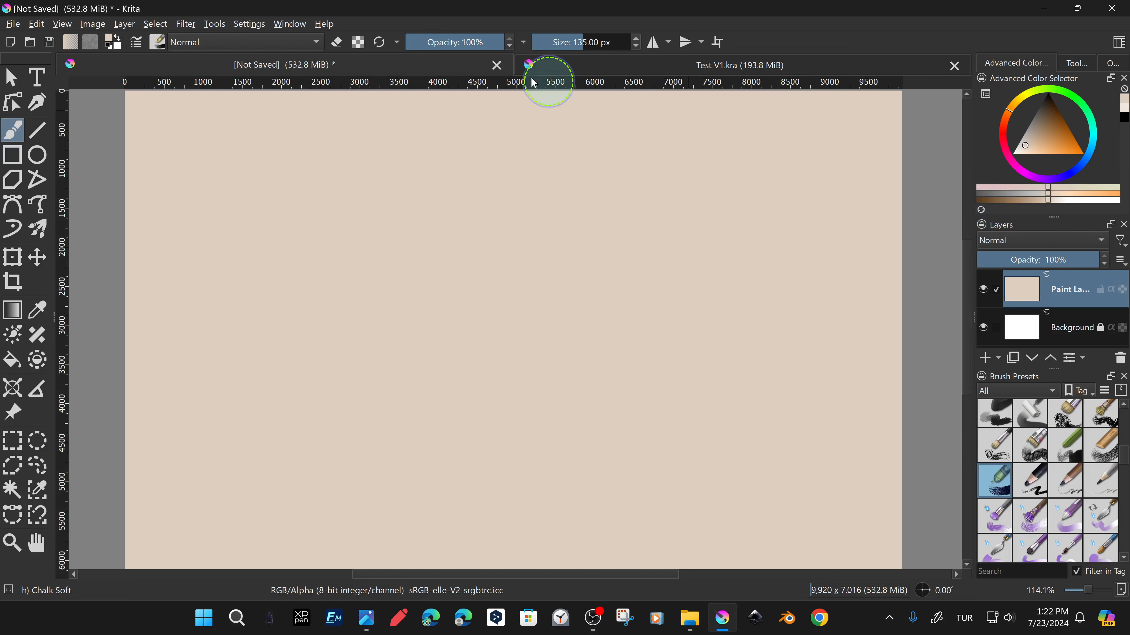
Set the brush smoothing to Stabilizer in the Tool Options docker, and select the Rectangle tool to show its options.
{"action": "left_click", "coordinate": [1087, 58]}
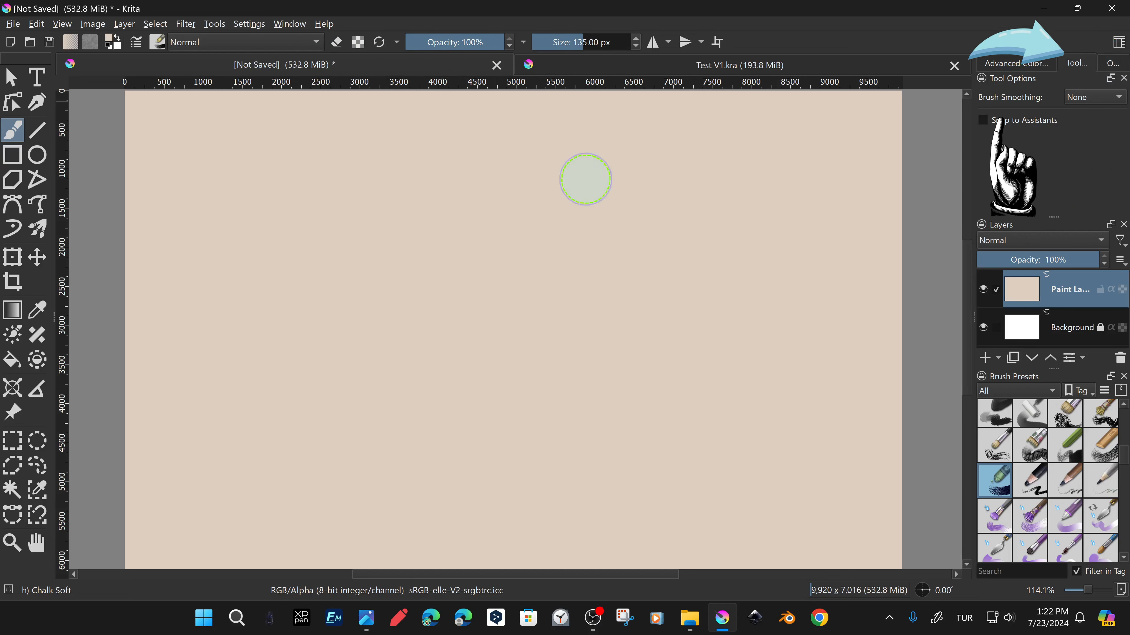
{"action": "left_click", "coordinate": [40, 161]}
{"action": "left_click", "coordinate": [18, 131]}
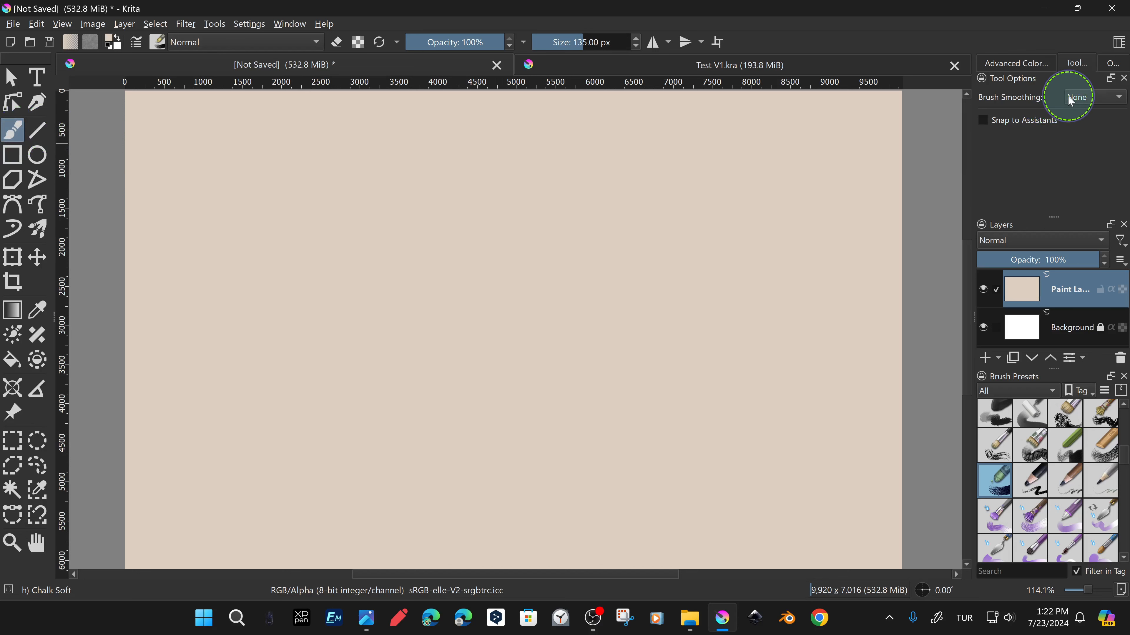
{"action": "left_click", "coordinate": [1095, 146]}
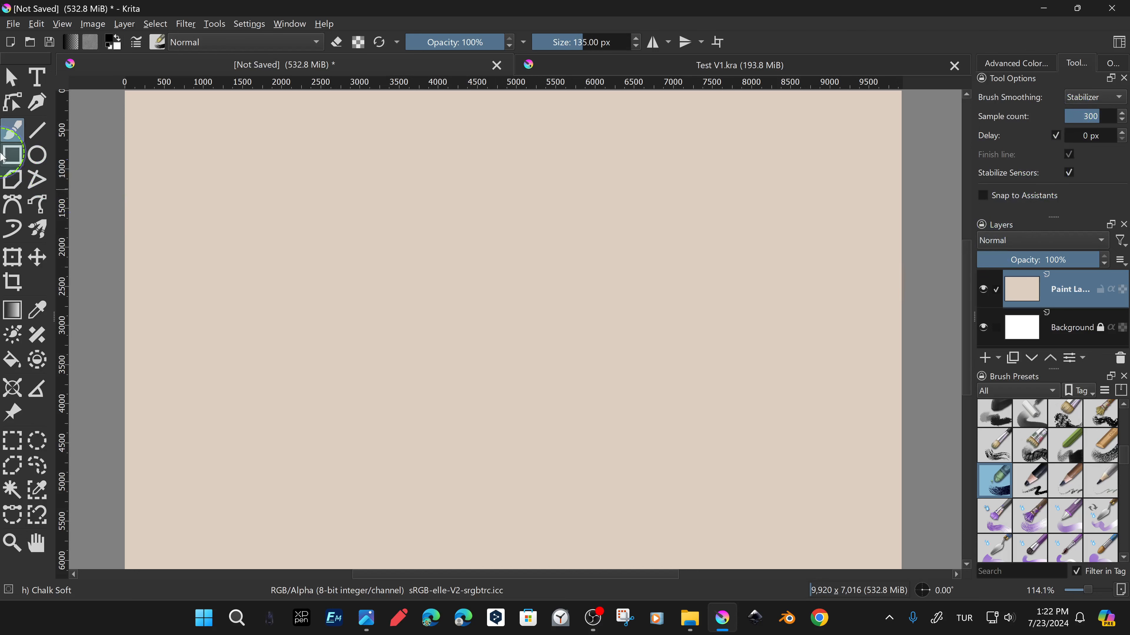
{"action": "left_click", "coordinate": [12, 154]}
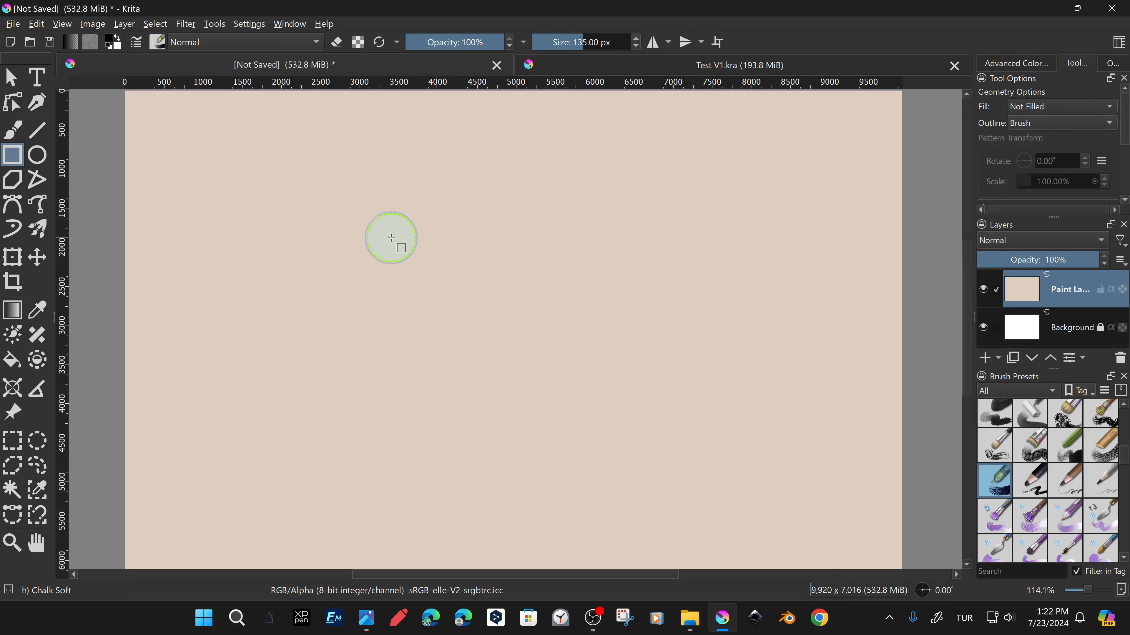
Show the options of the Gradient, Polygonal Selection and Contiguous Selection tools in turn, and return to the Freehand Brush tool.
{"action": "left_click", "coordinate": [12, 310]}
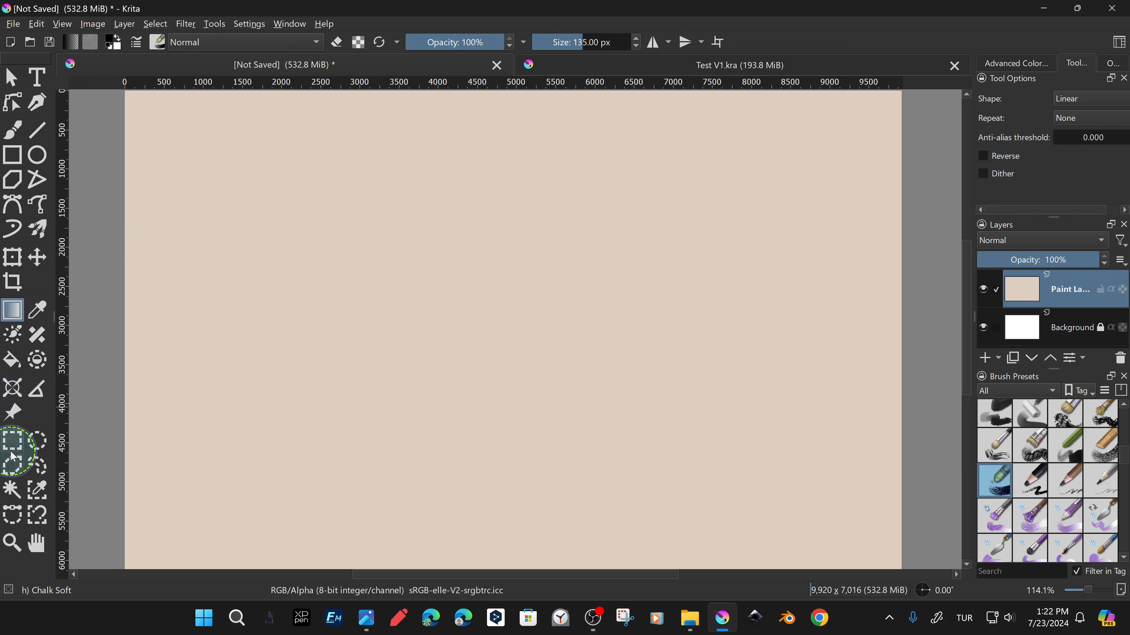
{"action": "left_click", "coordinate": [16, 472]}
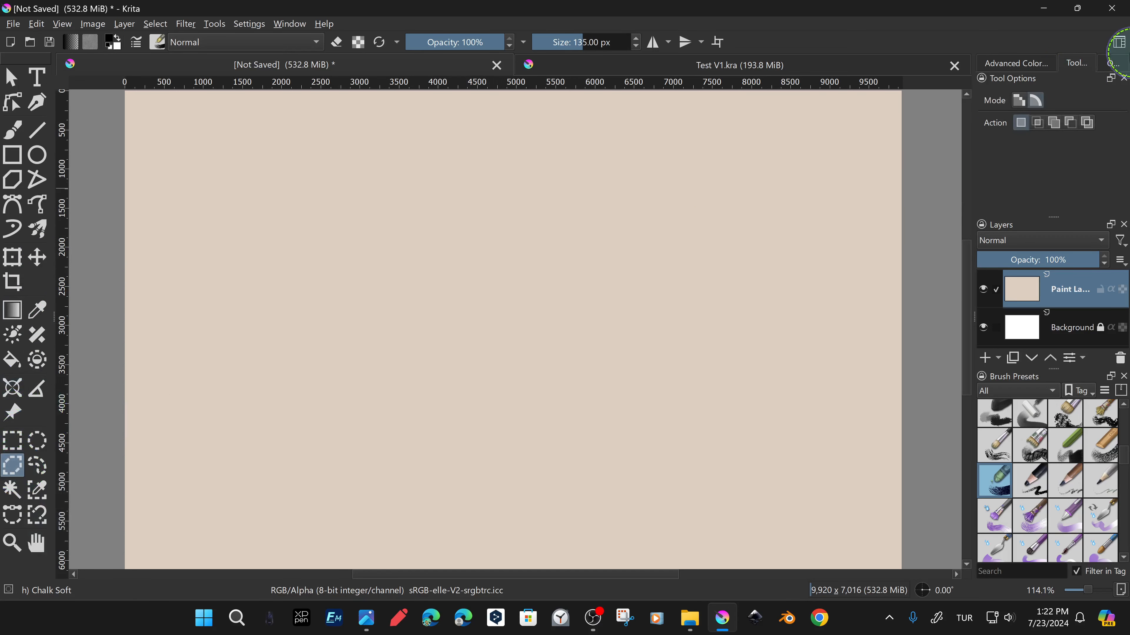
{"action": "left_click", "coordinate": [17, 491]}
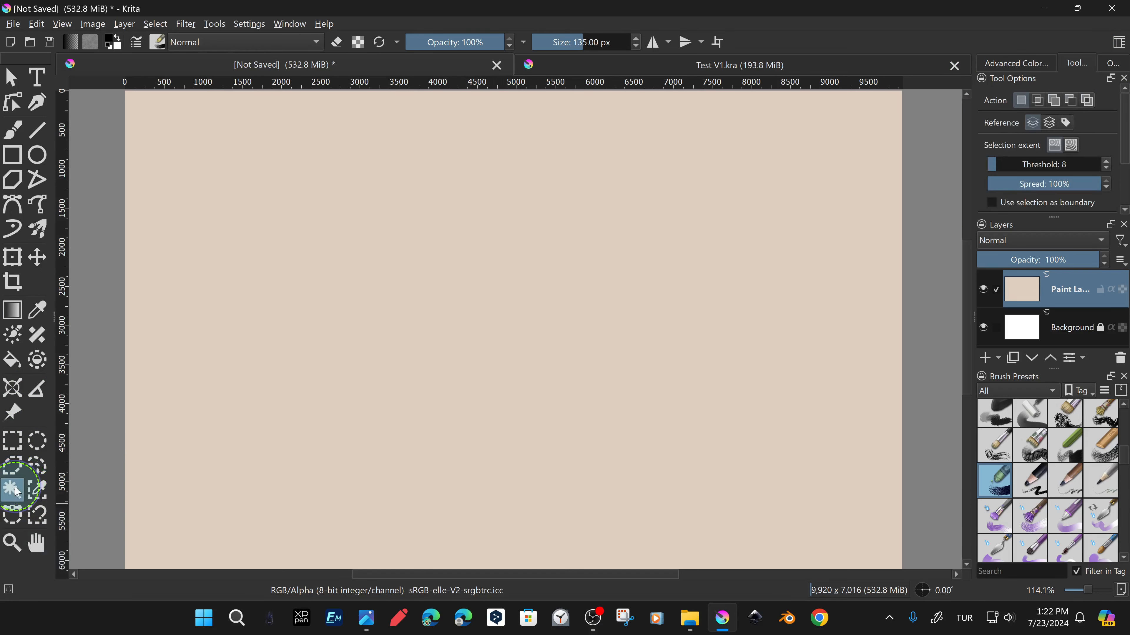
{"action": "key", "text": "b"}
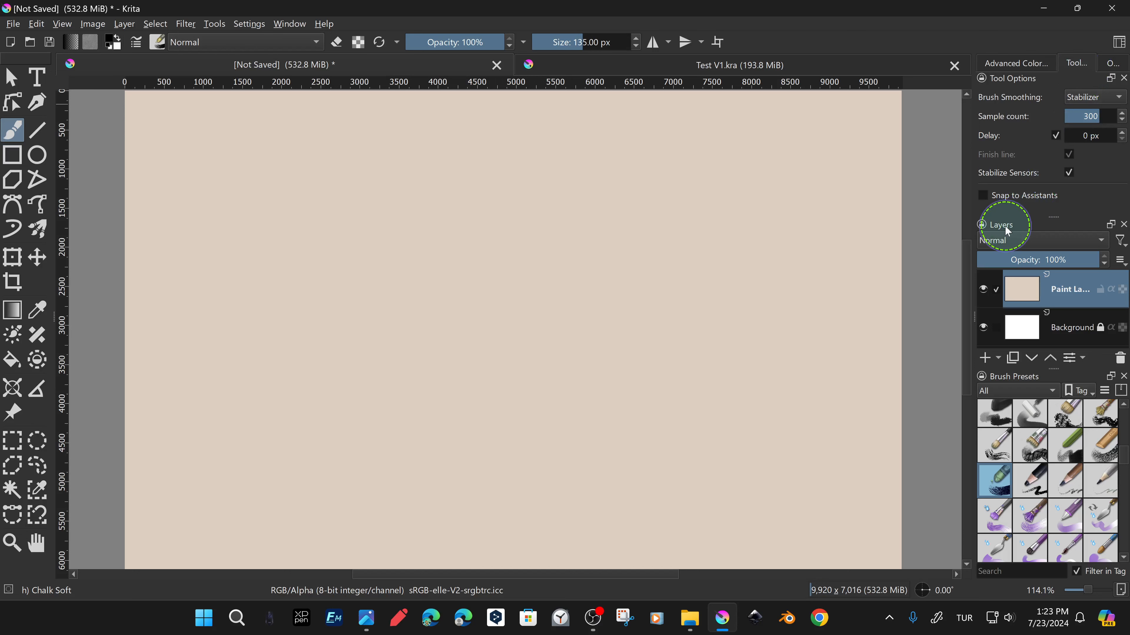
Move the Layers docker into its own column, group the Advanced Color Selector with it as tabs, and show Layers.
{"action": "left_click_drag", "start_coordinate": [1008, 229], "coordinate": [973, 154]}
{"action": "left_click", "coordinate": [1074, 60]}
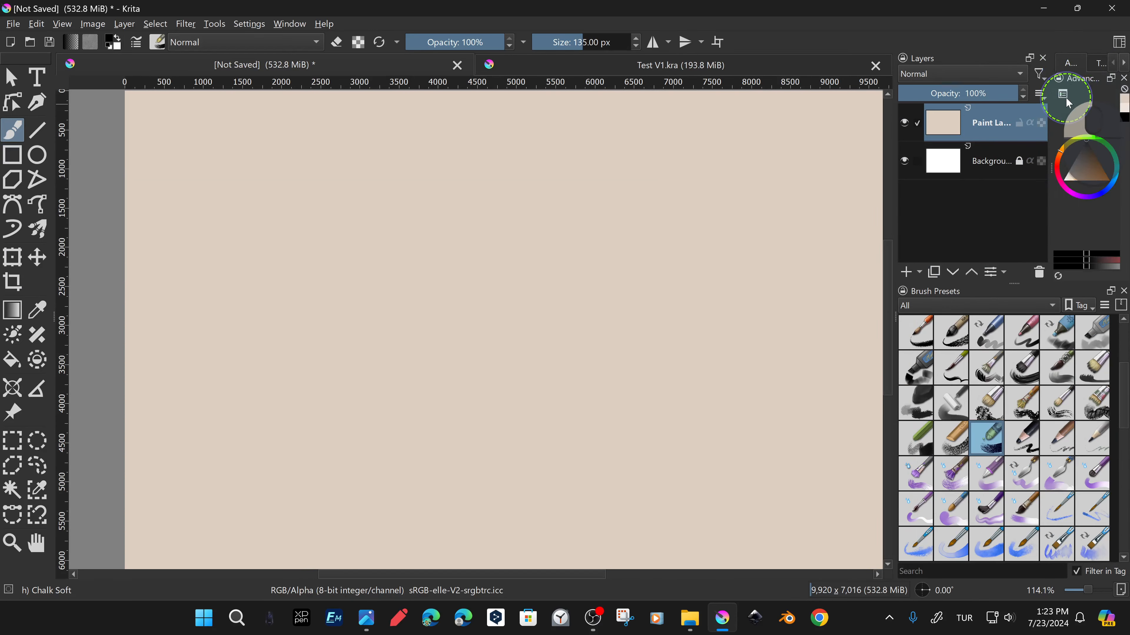
{"action": "left_click_drag", "start_coordinate": [1077, 81], "coordinate": [985, 94]}
{"action": "left_click", "coordinate": [1011, 59]}
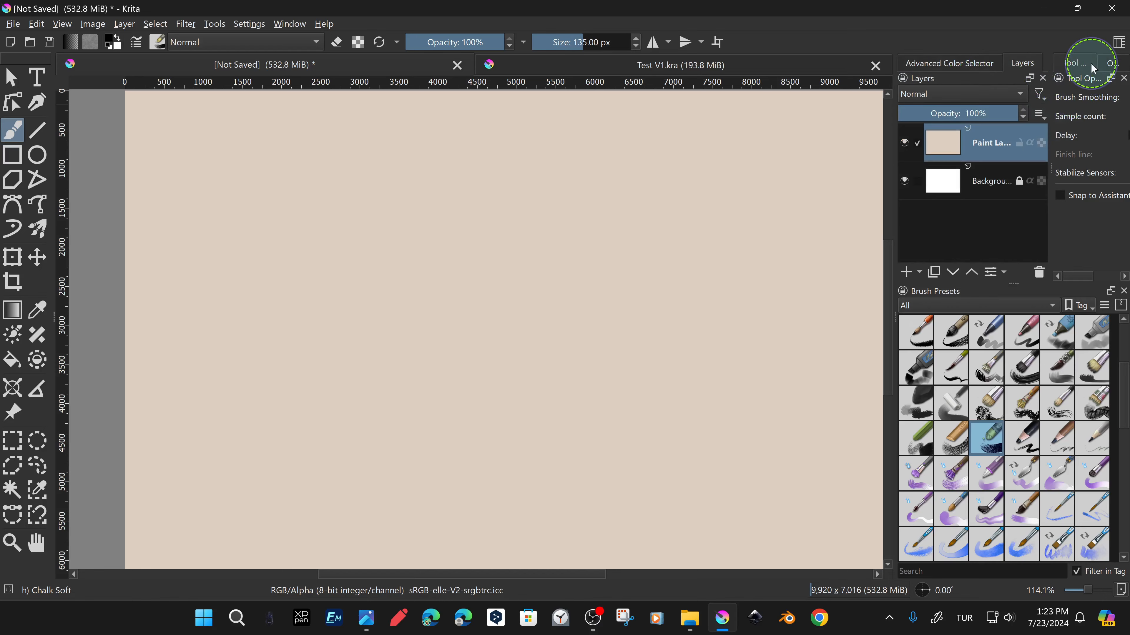
Group Tool Options with Brush Presets, move Overview beside the Advanced Color Selector, and narrow the docker column.
{"action": "mouse_move", "coordinate": [1073, 76]}
{"action": "left_mouse_down"}
{"action": "mouse_move", "coordinate": [996, 336]}
{"action": "mouse_move", "coordinate": [938, 295]}
{"action": "mouse_move", "coordinate": [996, 295]}
{"action": "left_mouse_up"}
{"action": "left_click_drag", "start_coordinate": [1076, 59], "coordinate": [929, 63]}
{"action": "left_click_drag", "start_coordinate": [894, 376], "coordinate": [945, 374]}
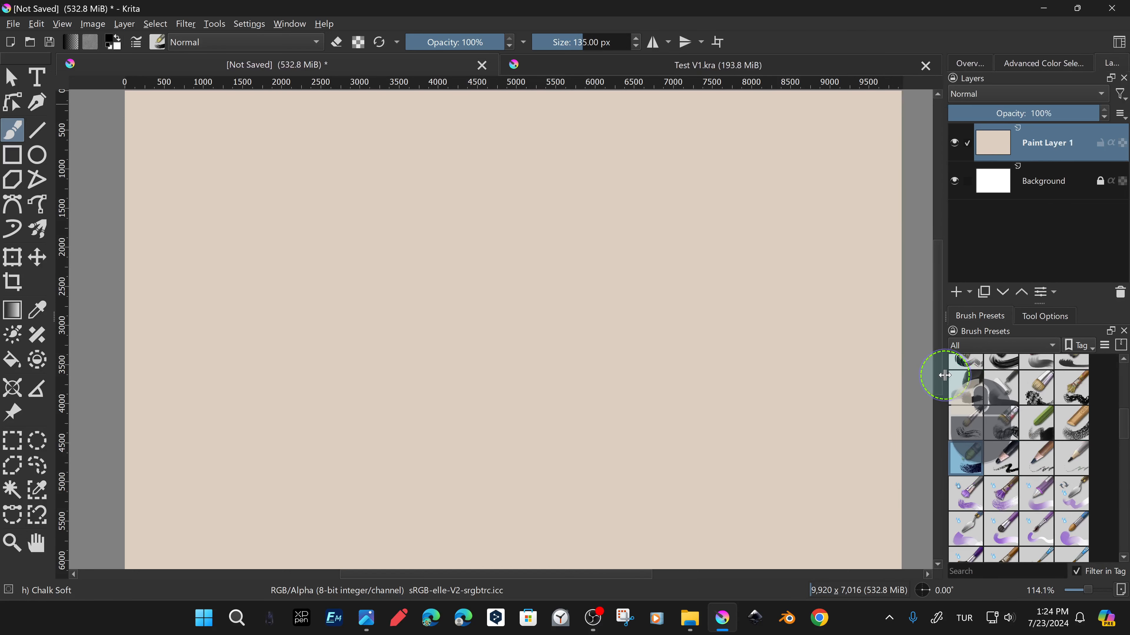
Switch the Brush Presets display to Details, check the Tag options, and browse the named presets.
{"action": "left_click", "coordinate": [1104, 345]}
{"action": "left_click", "coordinate": [1041, 394]}
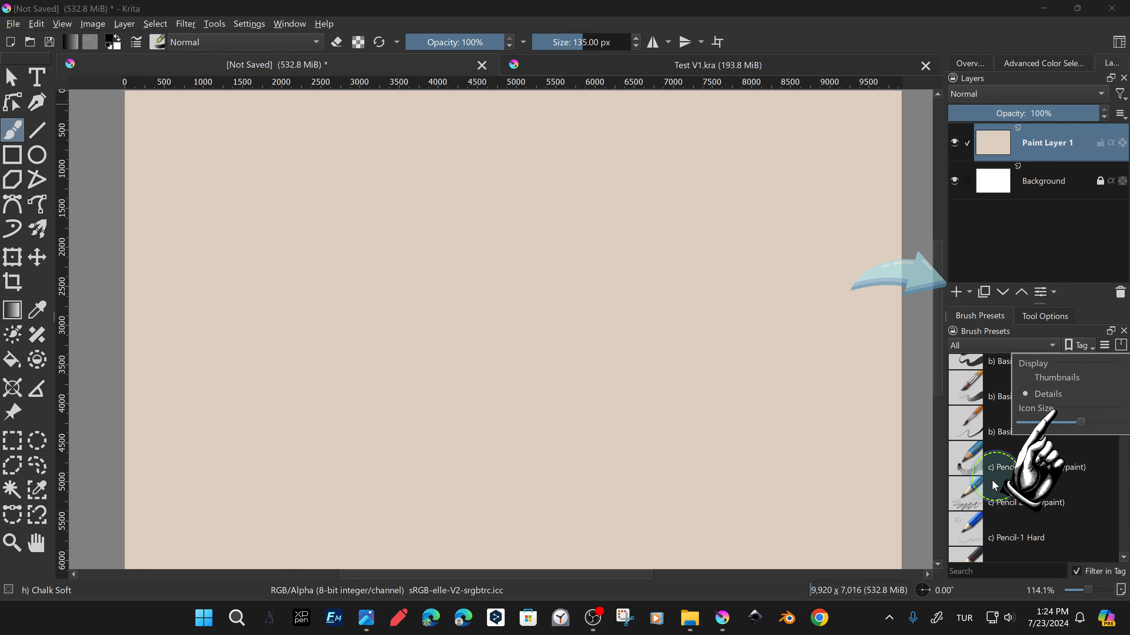
{"action": "left_click", "coordinate": [1078, 345]}
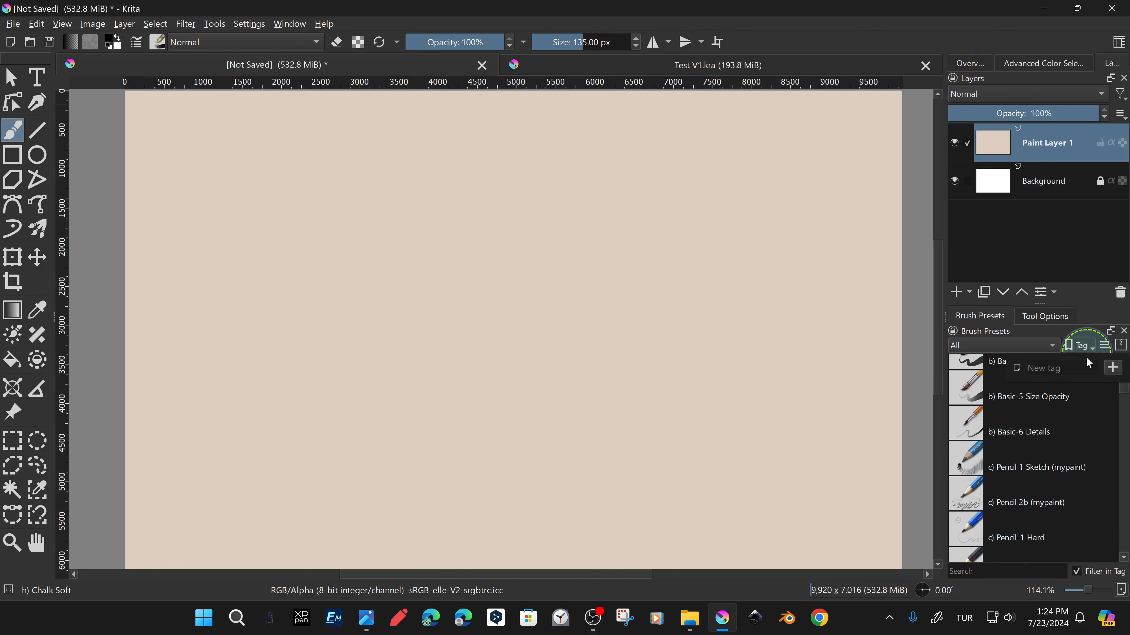
{"action": "left_click", "coordinate": [1121, 393]}
{"action": "left_click_drag", "start_coordinate": [1121, 393], "coordinate": [1117, 423]}
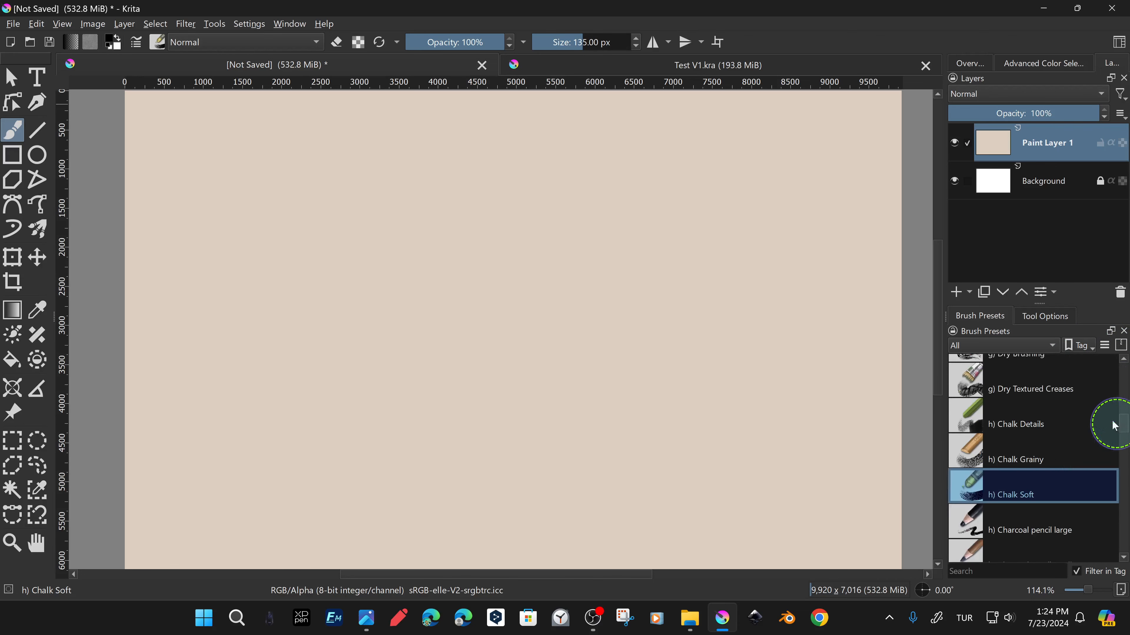
Filter the brush presets by the Sketch tag, browse them, and return the filter to All.
{"action": "left_click", "coordinate": [1006, 346]}
{"action": "left_click", "coordinate": [1002, 490]}
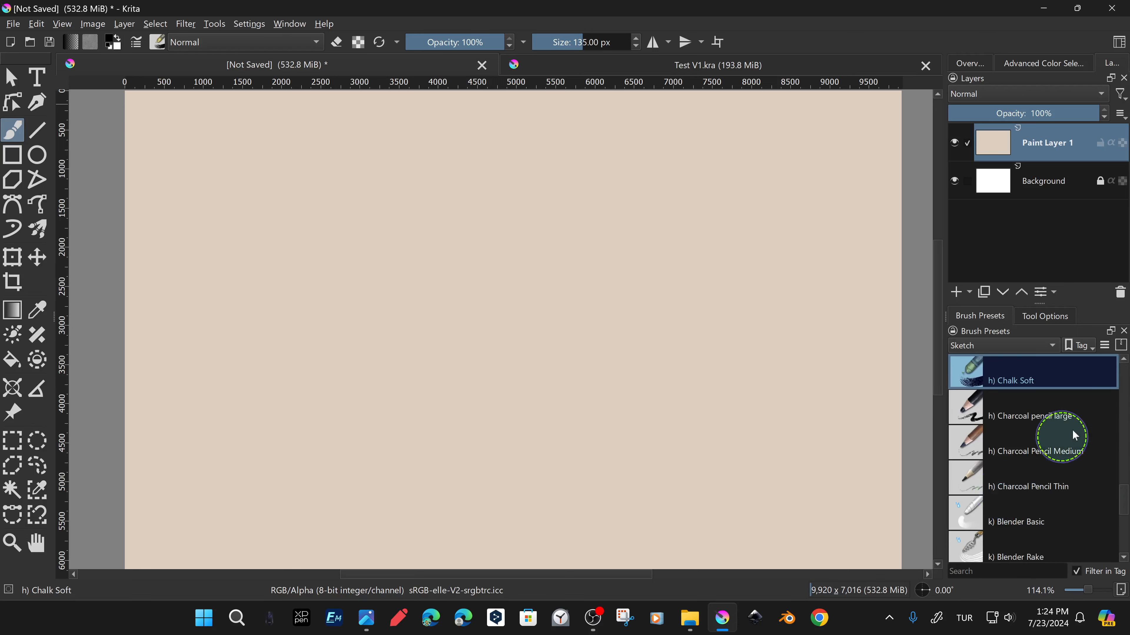
{"action": "left_click", "coordinate": [1122, 537]}
{"action": "mouse_move", "coordinate": [1123, 536]}
{"action": "left_mouse_down"}
{"action": "mouse_move", "coordinate": [1126, 409]}
{"action": "mouse_move", "coordinate": [1113, 408]}
{"action": "mouse_move", "coordinate": [1112, 454]}
{"action": "mouse_move", "coordinate": [1112, 404]}
{"action": "mouse_move", "coordinate": [1074, 403]}
{"action": "left_mouse_up"}
{"action": "left_click", "coordinate": [991, 347]}
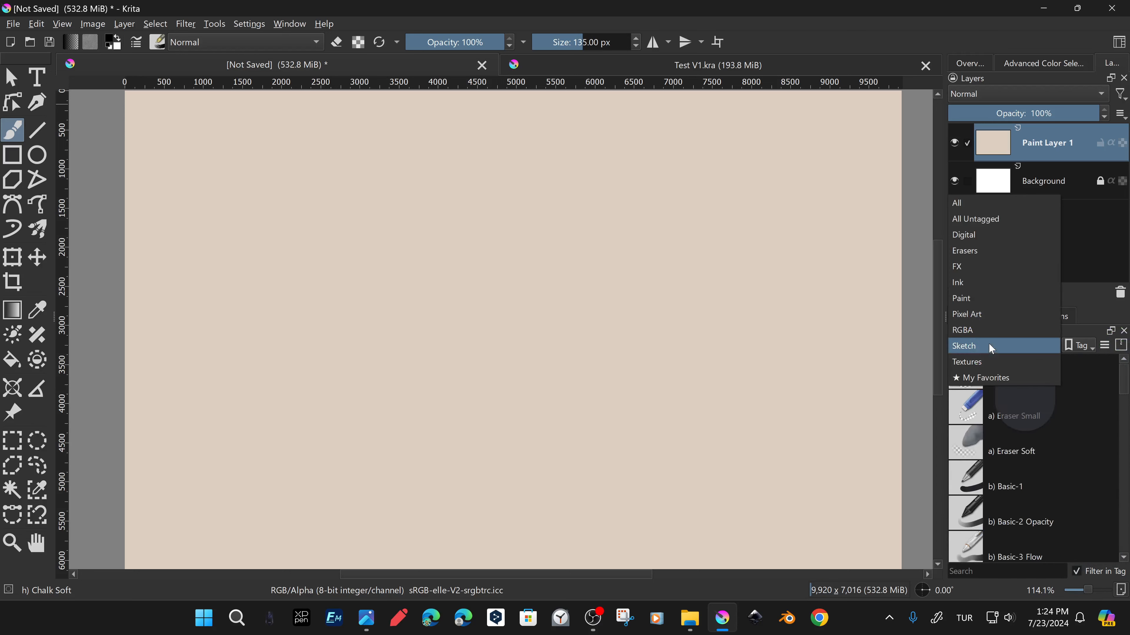
{"action": "left_click", "coordinate": [986, 204]}
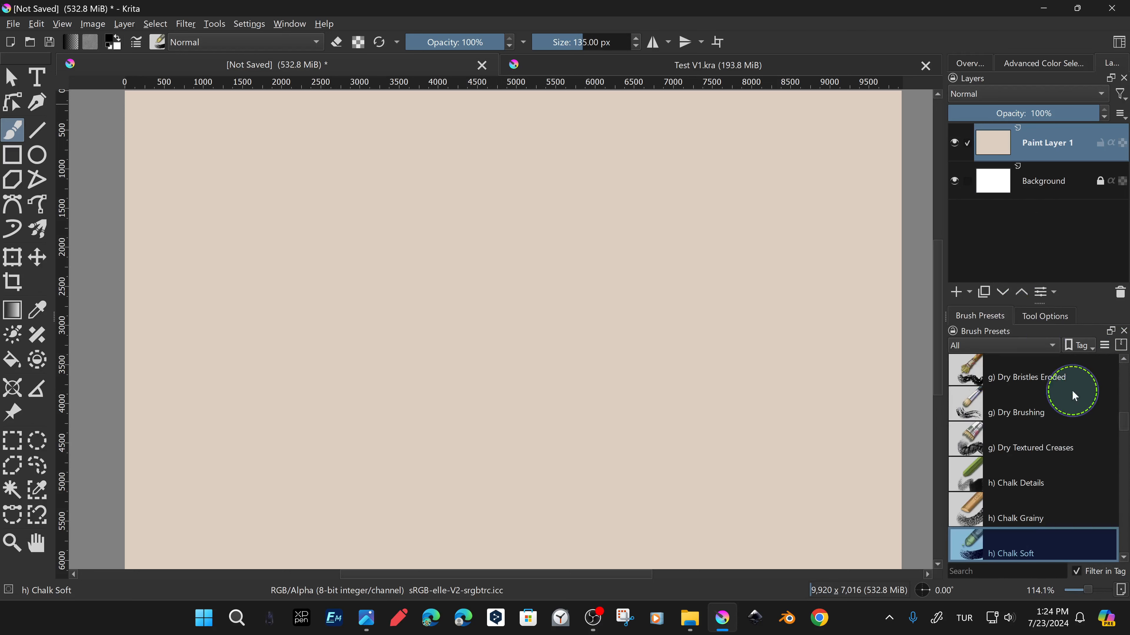
Browse the All Untagged brush presets, set the filter back to All, and review the presets and available tags.
{"action": "left_click", "coordinate": [1033, 350]}
{"action": "left_click", "coordinate": [991, 366]}
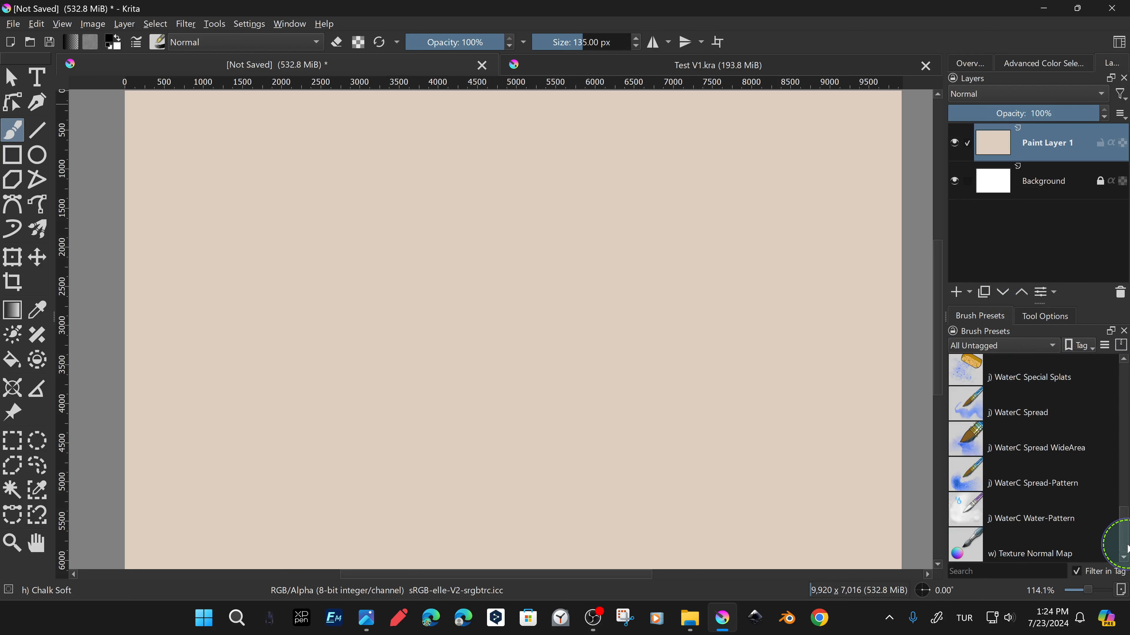
{"action": "left_click_drag", "start_coordinate": [1127, 548], "coordinate": [1127, 372]}
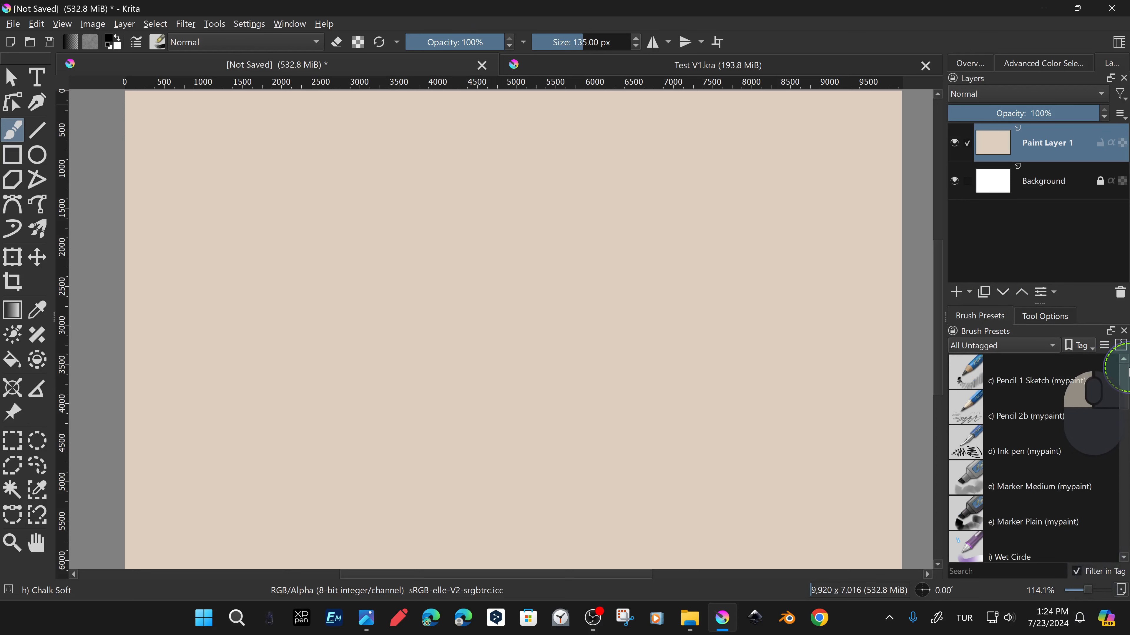
{"action": "left_click", "coordinate": [995, 347]}
{"action": "left_click", "coordinate": [980, 331]}
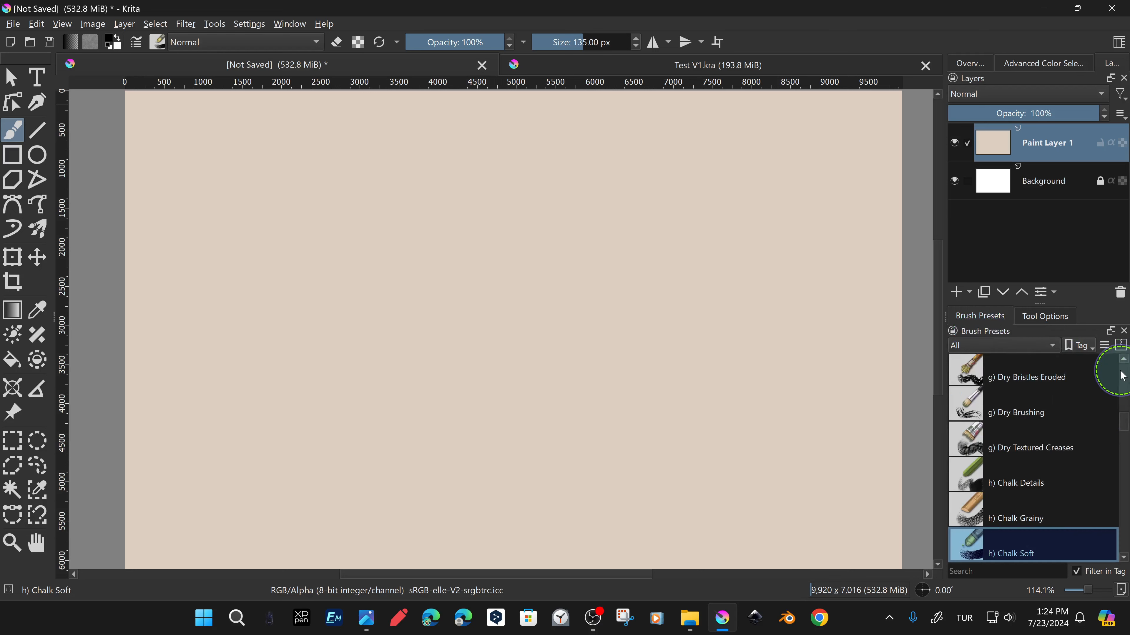
{"action": "scroll", "coordinate": [1045, 445], "scroll_direction": "down", "scroll_amount": 6}
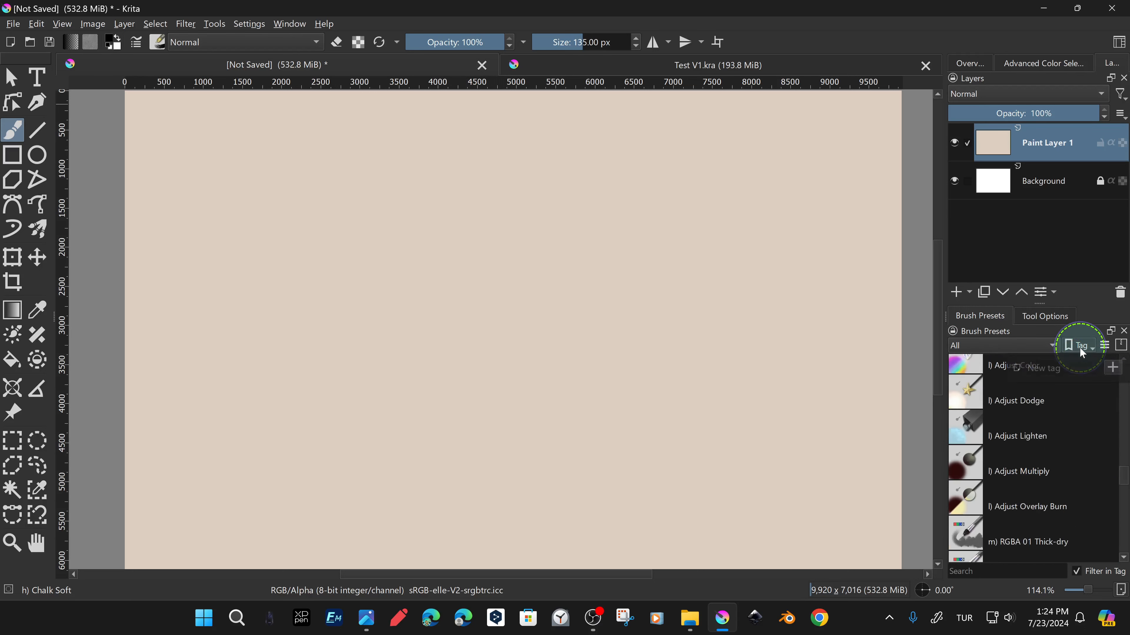
{"action": "left_click", "coordinate": [1045, 346]}
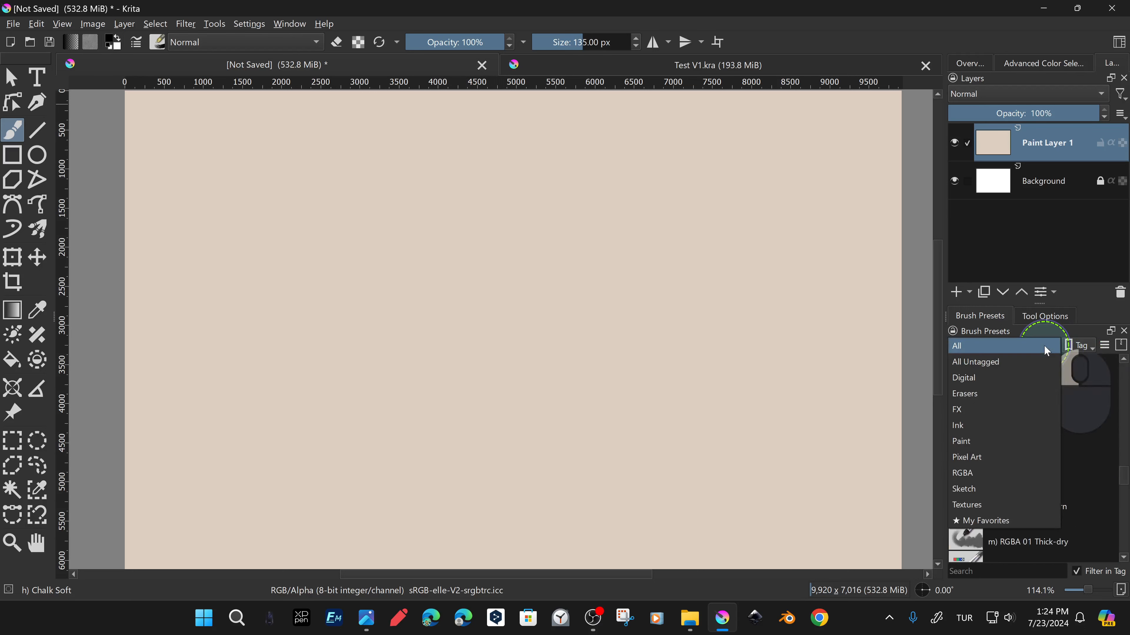
Display the brush presets as Thumbnails with a larger icon size, and filter them by the Ink tag.
{"action": "left_click", "coordinate": [1090, 350]}
{"action": "left_click", "coordinate": [1035, 382]}
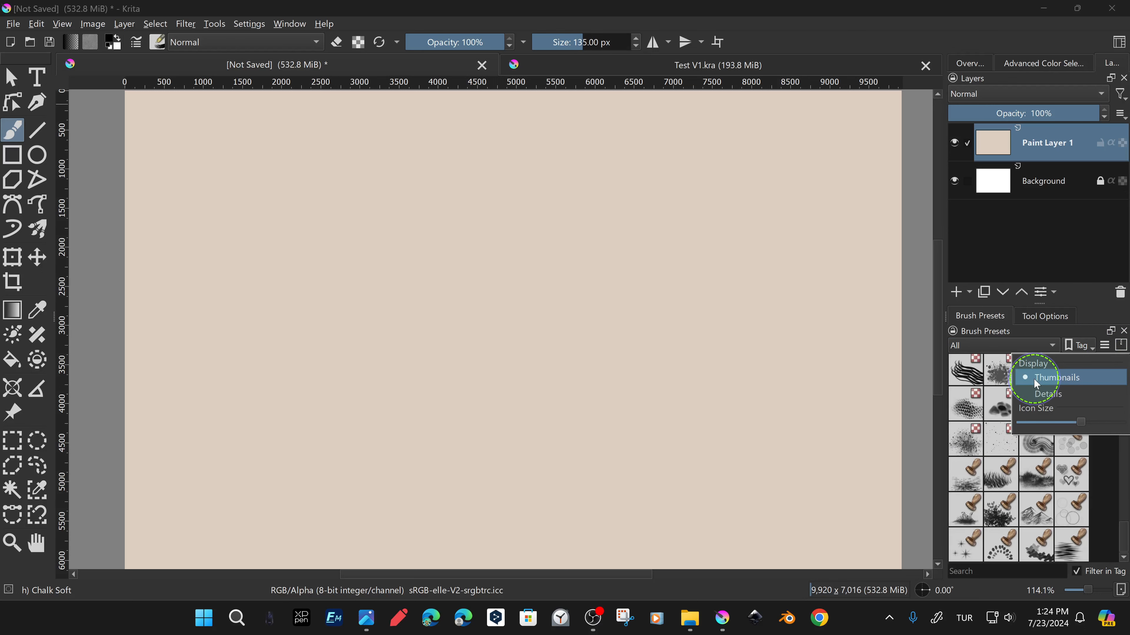
{"action": "left_click_drag", "start_coordinate": [1081, 421], "coordinate": [1121, 423]}
{"action": "left_click", "coordinate": [1098, 303]}
{"action": "left_click", "coordinate": [1003, 346]}
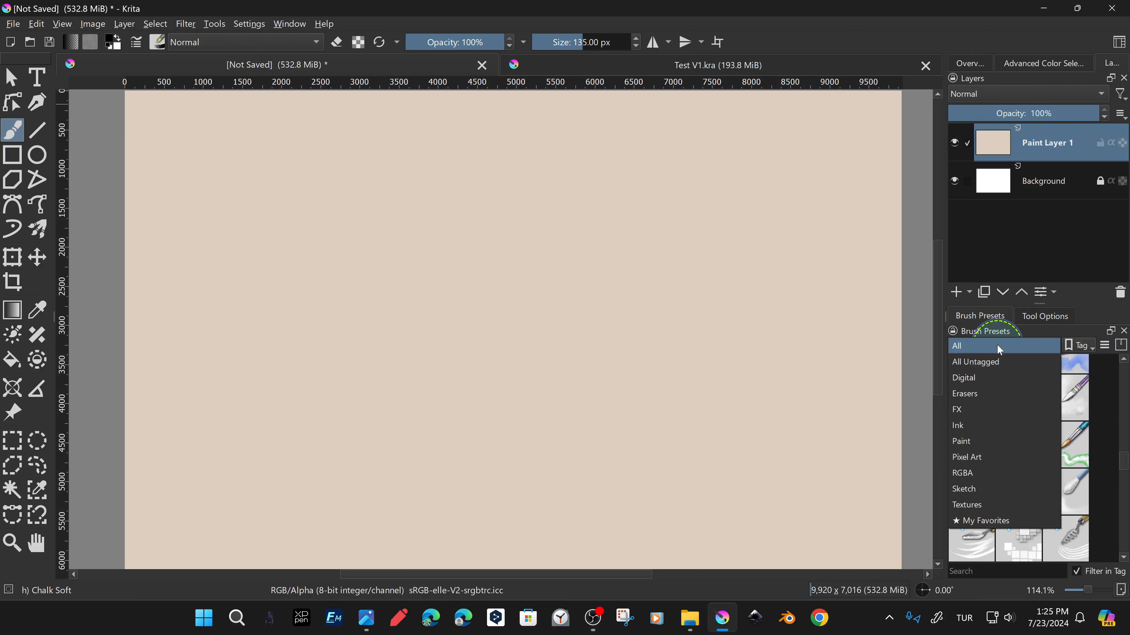
{"action": "left_click", "coordinate": [996, 423]}
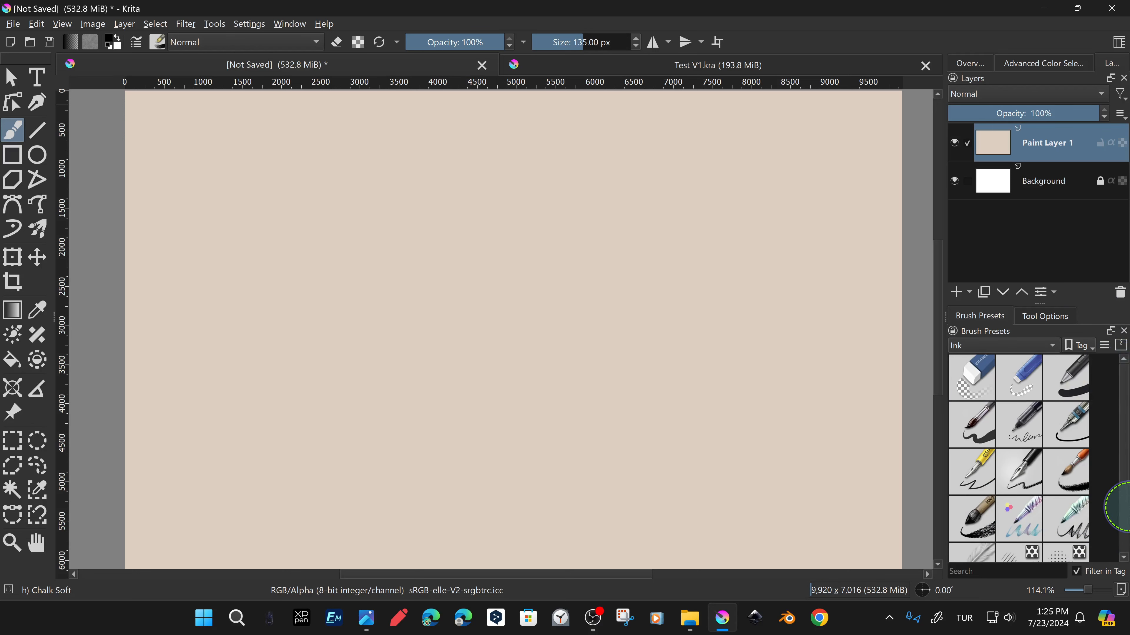
Bring the Tool Options docker to the front and enlarge the Thumbnail Size in the Layers docker's display settings.
{"action": "left_click", "coordinate": [1046, 317]}
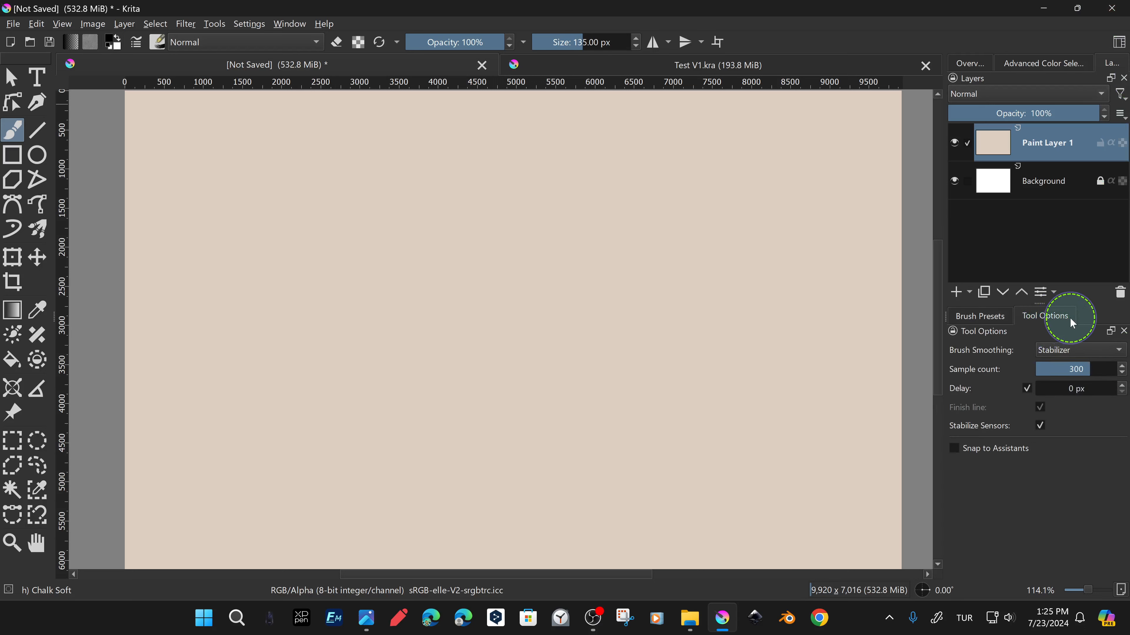
{"action": "left_click", "coordinate": [1101, 123]}
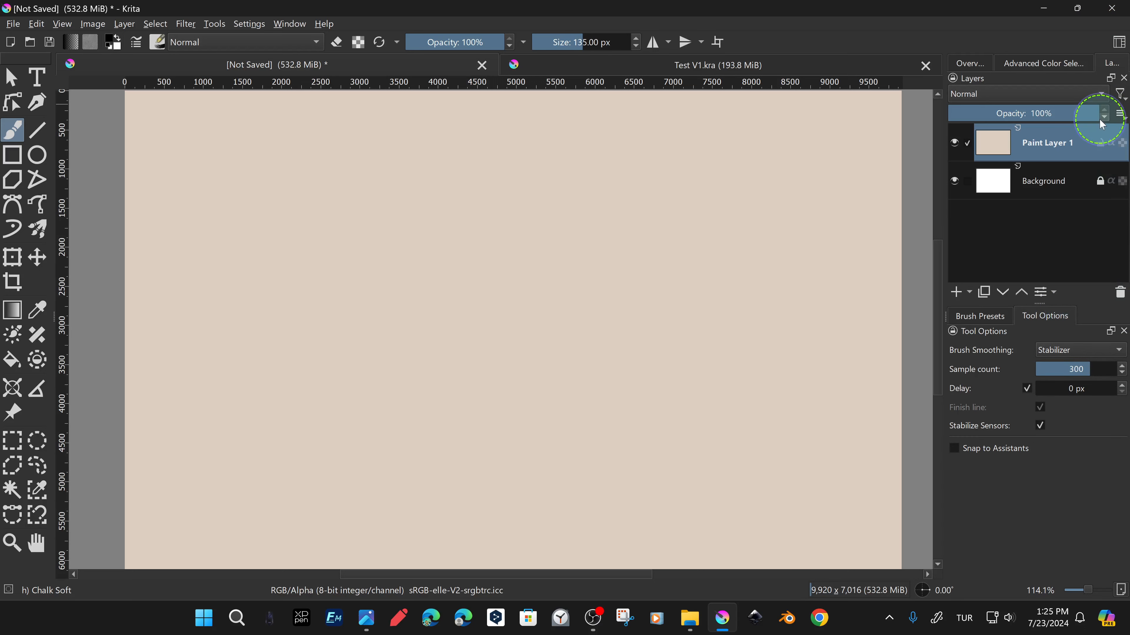
{"action": "left_click", "coordinate": [1120, 114]}
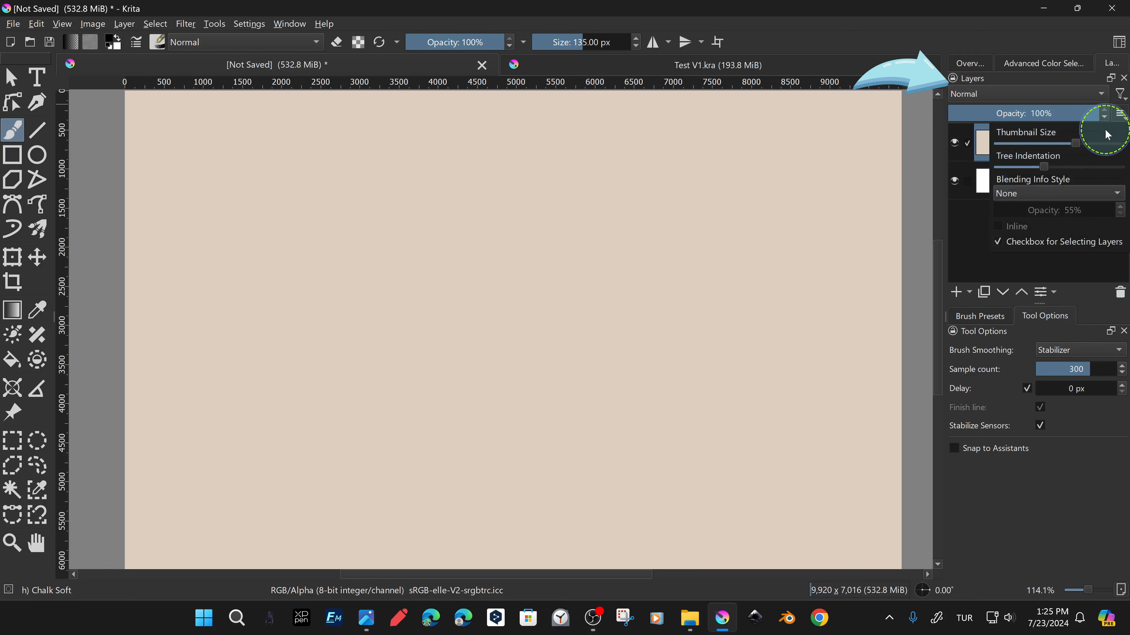
{"action": "left_click", "coordinate": [1079, 142]}
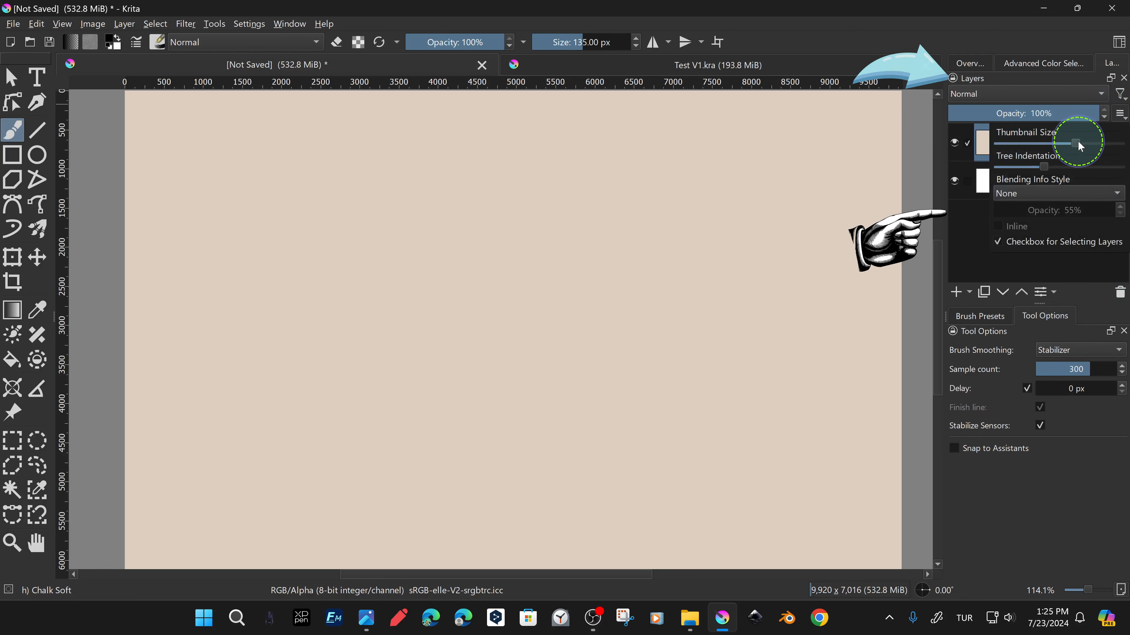
{"action": "left_click_drag", "start_coordinate": [1079, 142], "coordinate": [1109, 151]}
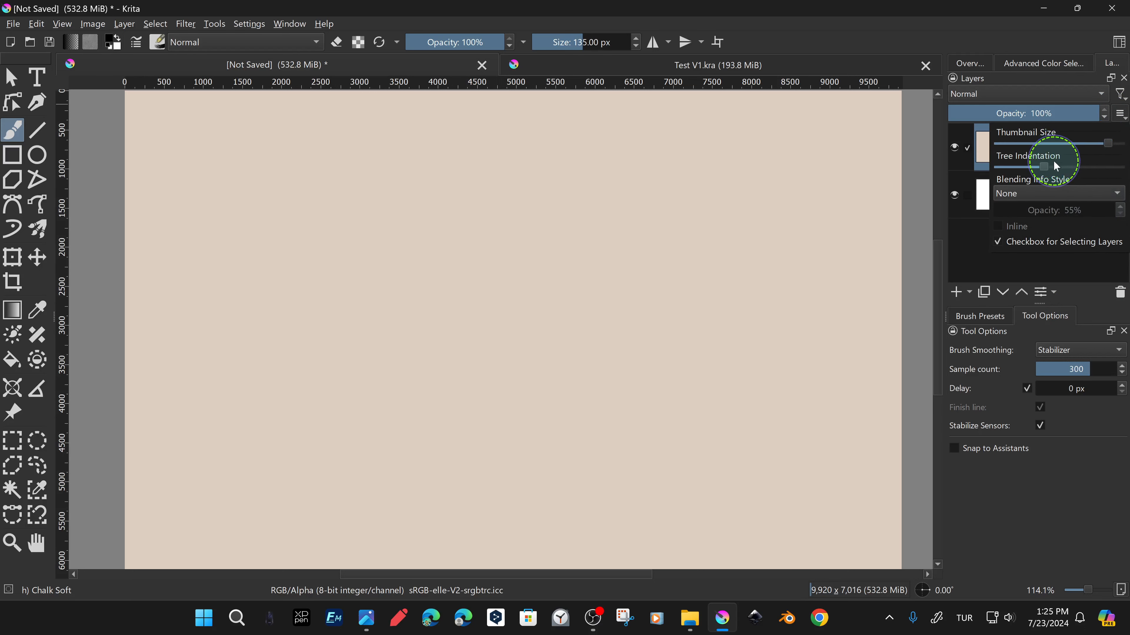
{"action": "left_click", "coordinate": [1120, 116]}
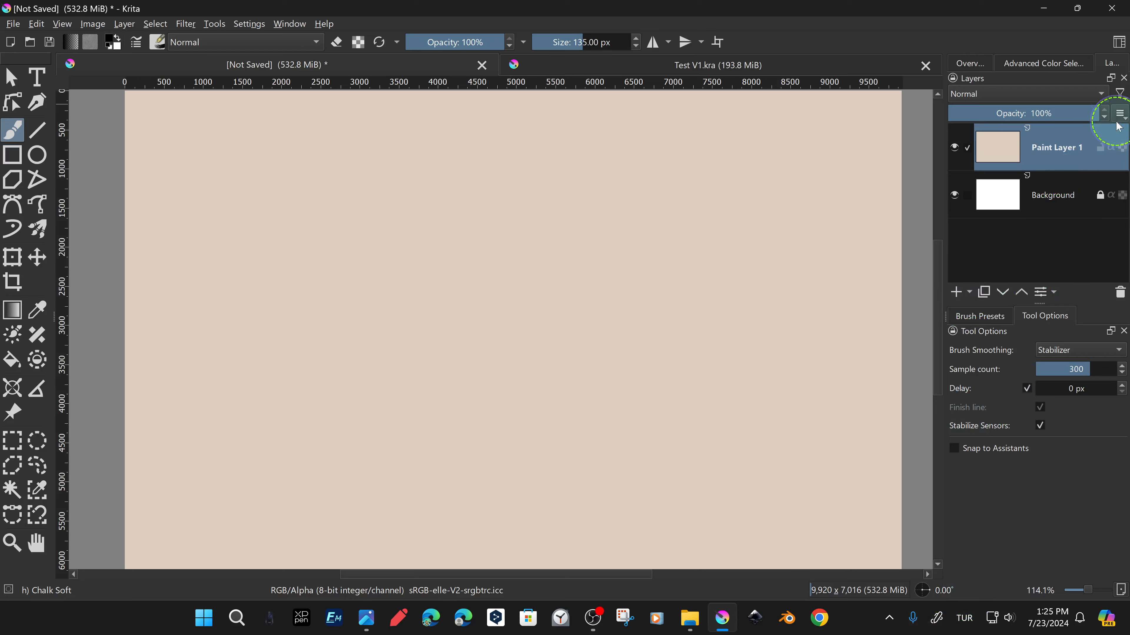
Order the upper dockers as Layers, Advanced Color Selector and Overview, and add the Palette docker between Brush Presets and Tool Options.
{"action": "left_click", "coordinate": [1042, 65]}
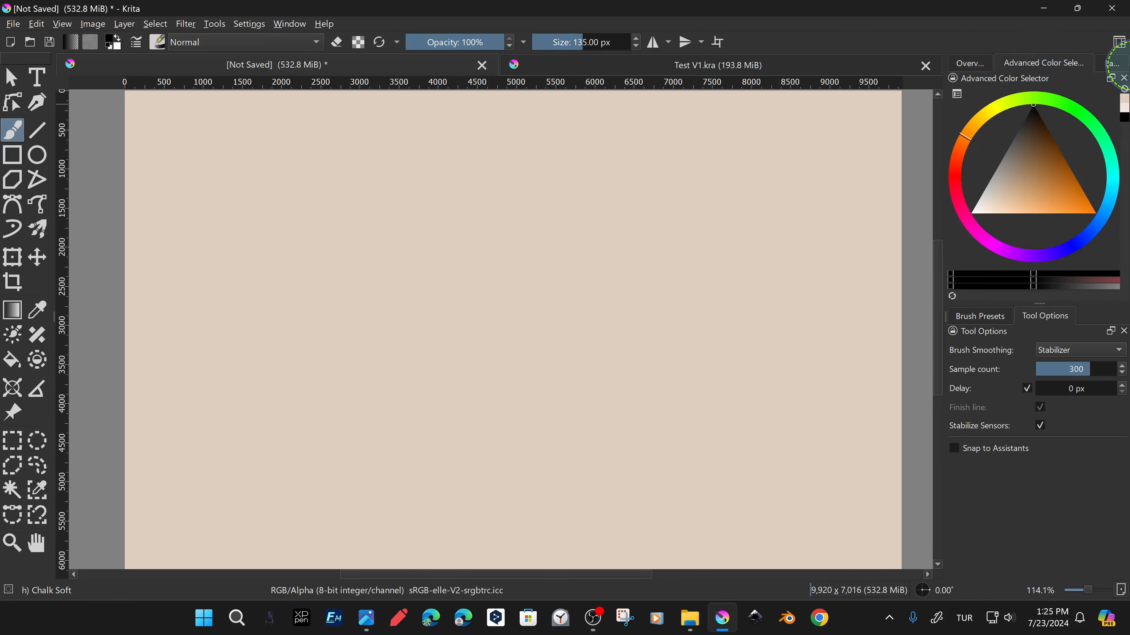
{"action": "left_click", "coordinate": [1112, 63]}
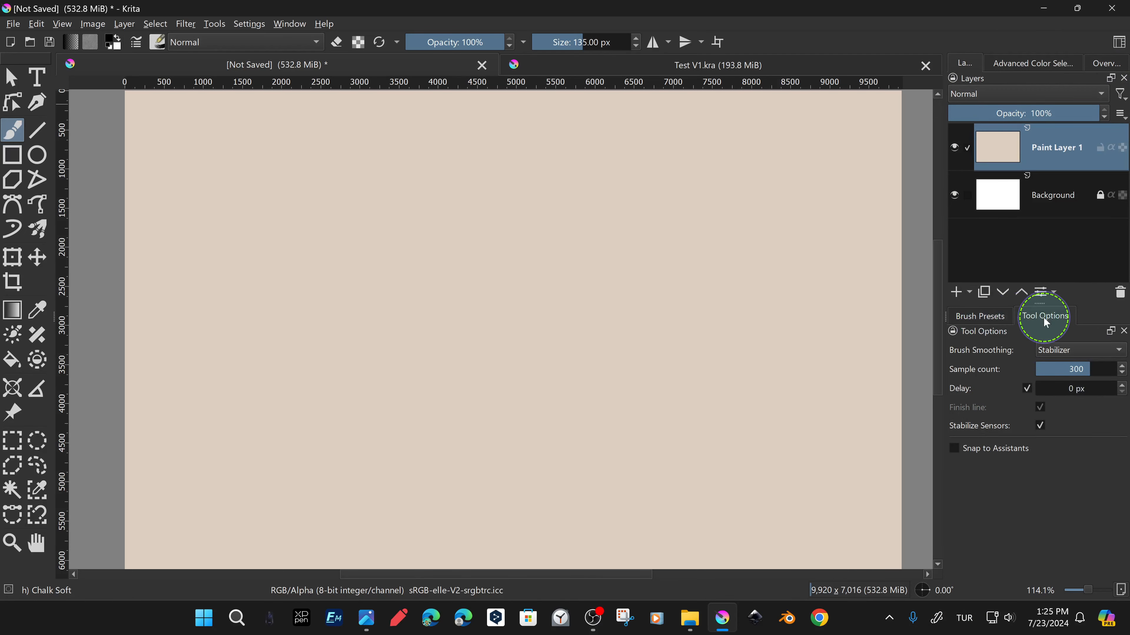
{"action": "left_click", "coordinate": [249, 23]}
{"action": "mouse_move", "coordinate": [340, 142]}
{"action": "left_click", "coordinate": [463, 388]}
{"action": "left_click", "coordinate": [1095, 315]}
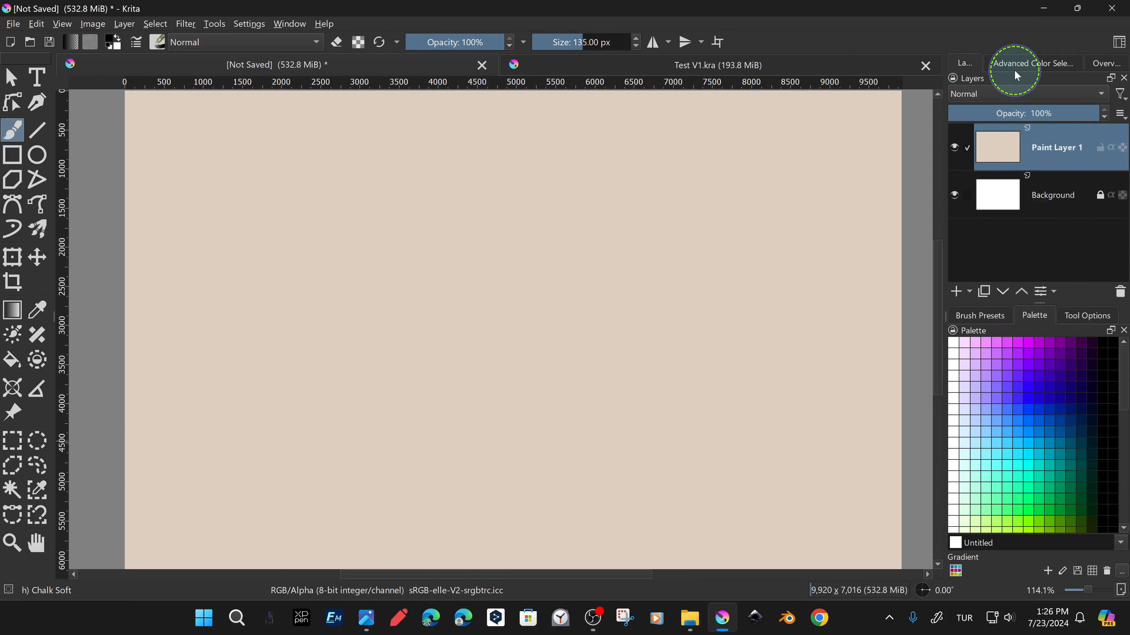
Check the Tool Options and Advanced Color Selector dockers, and return to the Layers docker.
{"action": "left_click", "coordinate": [1096, 317]}
{"action": "left_click", "coordinate": [1033, 63]}
{"action": "left_click", "coordinate": [966, 63]}
Open the list of available dockers and review its entries.
{"action": "left_click", "coordinate": [290, 24]}
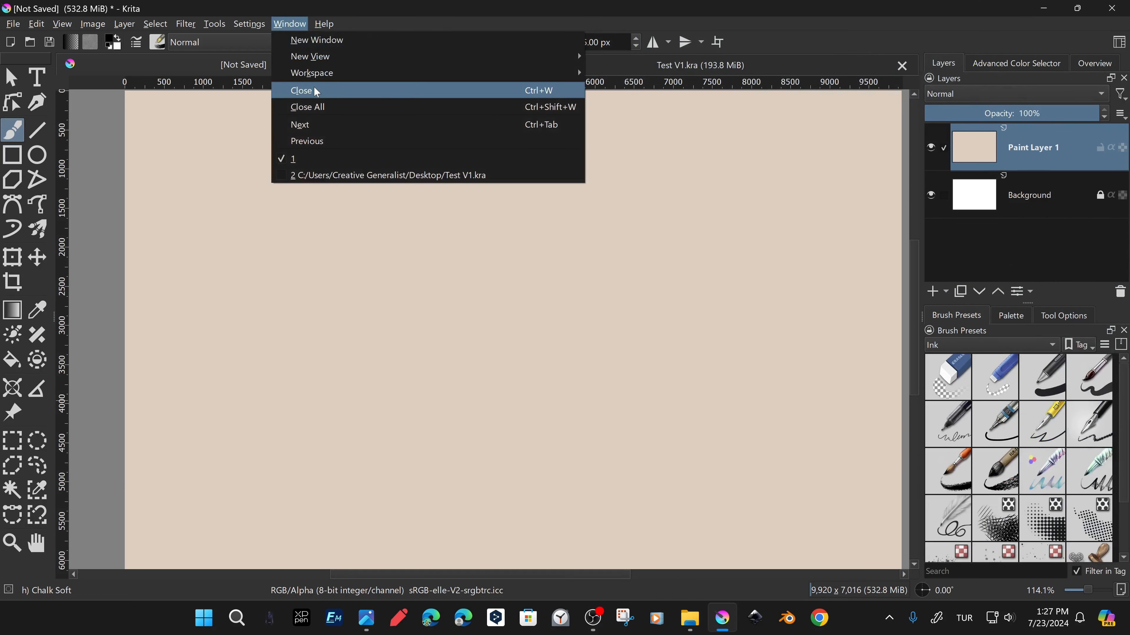
{"action": "mouse_move", "coordinate": [256, 24]}
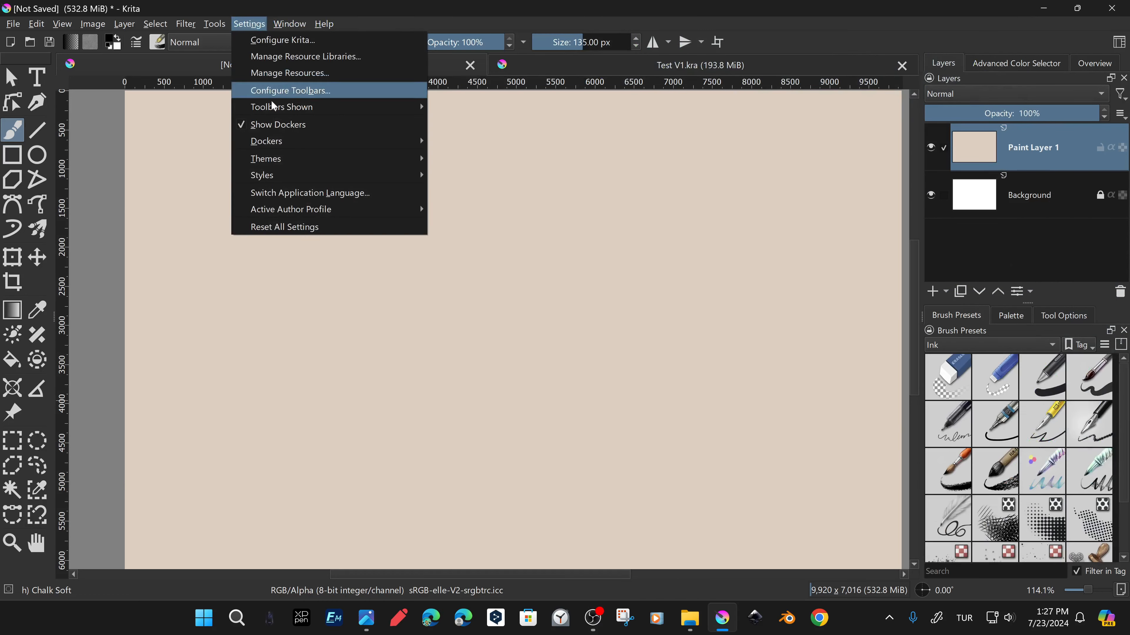
{"action": "mouse_move", "coordinate": [338, 141]}
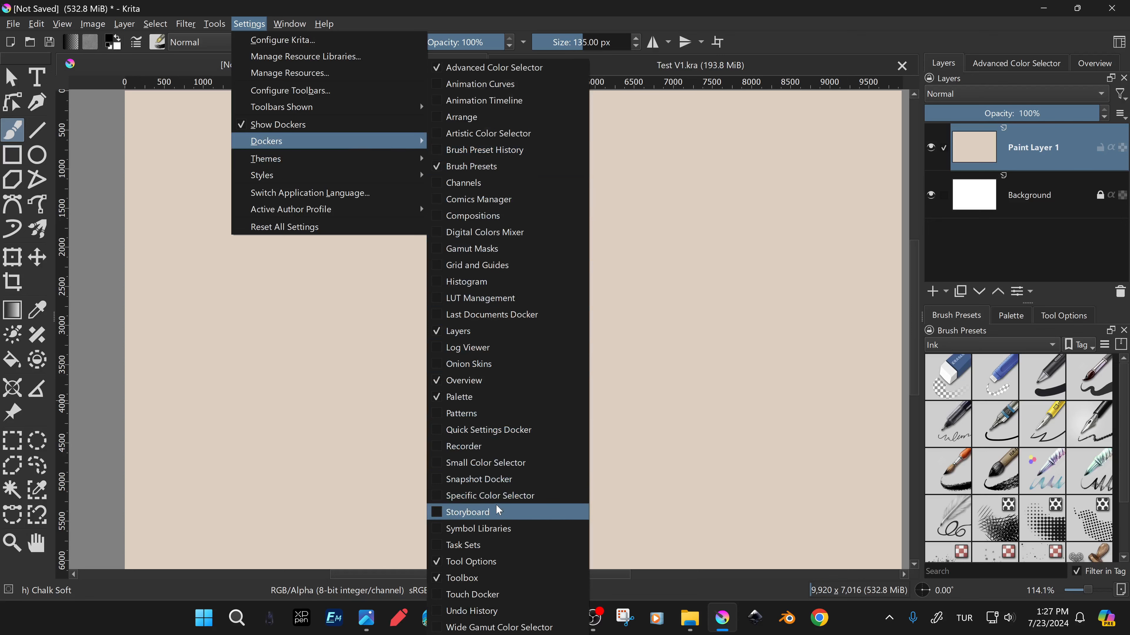
Show the Artistic Color Selector docker, float it over the canvas and enlarge it.
{"action": "left_click", "coordinate": [439, 136]}
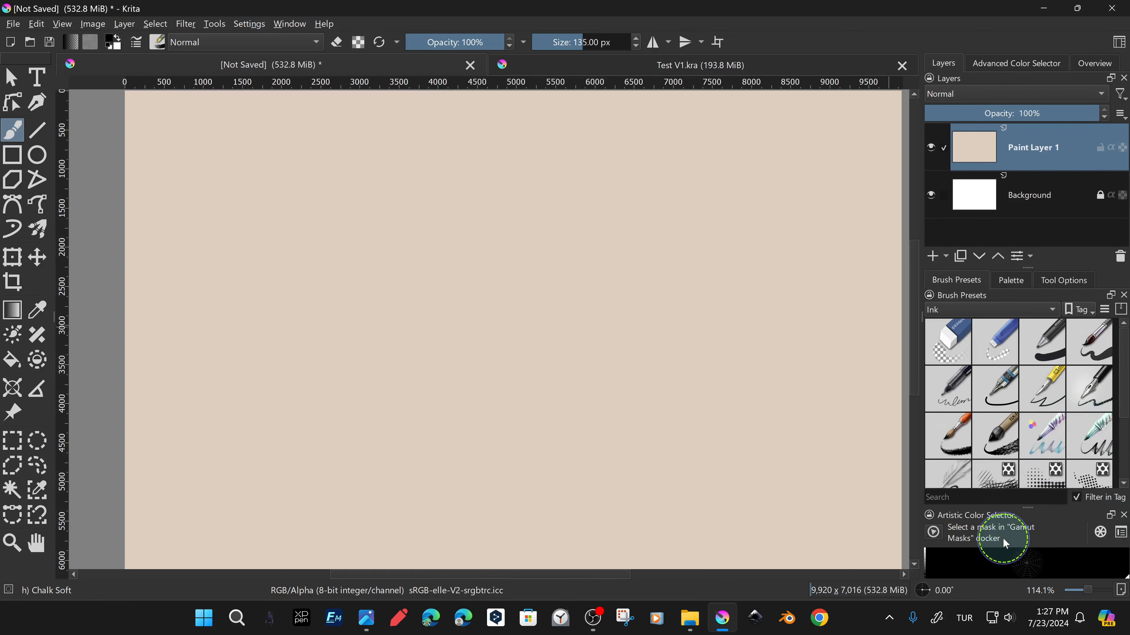
{"action": "left_click_drag", "start_coordinate": [1004, 523], "coordinate": [657, 324]}
{"action": "left_click_drag", "start_coordinate": [762, 384], "coordinate": [763, 525]}
Set the foreground color to a crimson red.
{"action": "left_click", "coordinate": [108, 39]}
{"action": "left_click", "coordinate": [582, 181]}
{"action": "left_click", "coordinate": [707, 159]}
Look at the Advanced Color Selector and Overview dockers, and pick a bright green swatch from the palette.
{"action": "left_click", "coordinate": [1016, 63]}
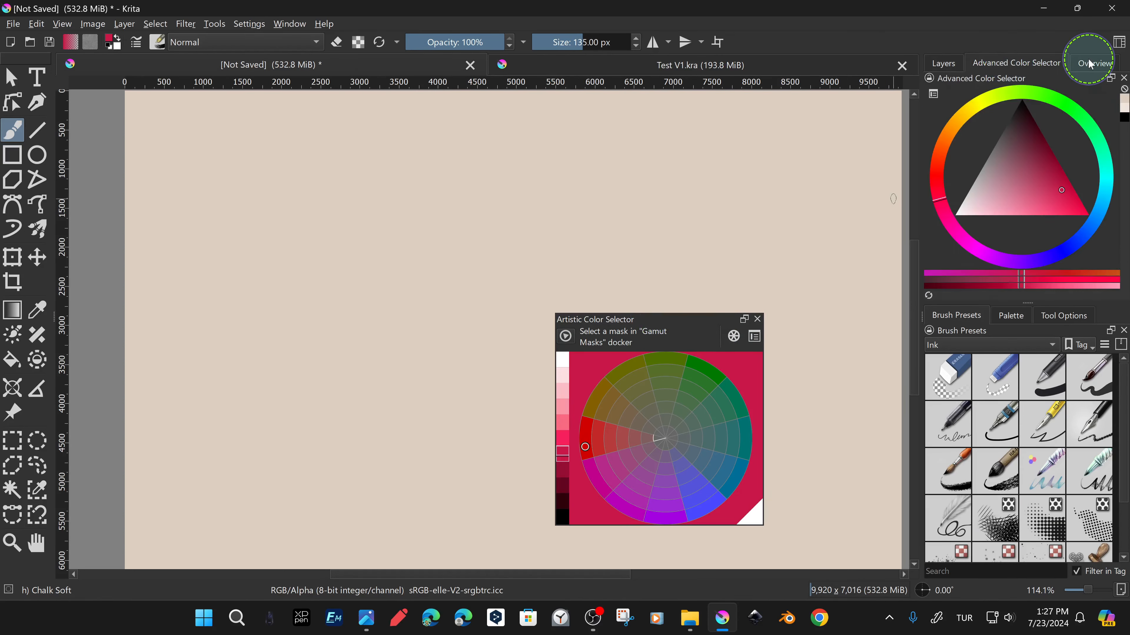
{"action": "left_click", "coordinate": [1095, 63]}
{"action": "left_click", "coordinate": [1011, 315]}
{"action": "left_click", "coordinate": [1016, 373]}
Set the Artistic Color Selector's wheel divisions to 22 lightness steps, 46 hue steps and 3 saturation rings.
{"action": "left_click", "coordinate": [733, 336]}
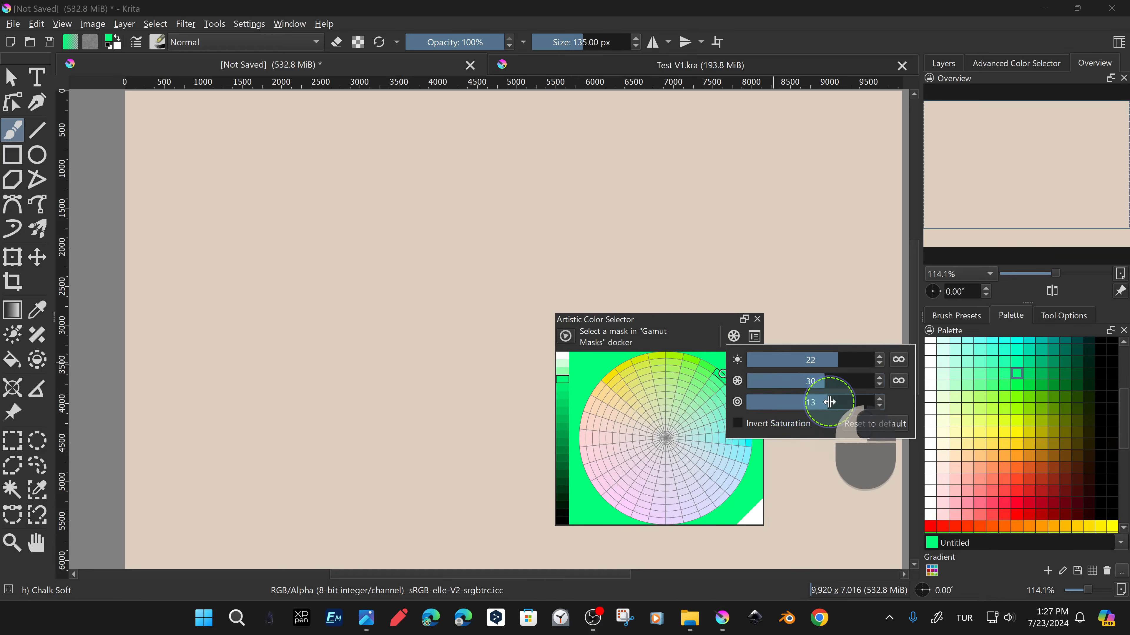
{"action": "mouse_move", "coordinate": [663, 320]}
{"action": "left_mouse_down"}
{"action": "mouse_move", "coordinate": [1061, 324]}
{"action": "mouse_move", "coordinate": [1014, 312]}
{"action": "mouse_move", "coordinate": [972, 325]}
{"action": "mouse_move", "coordinate": [519, 265]}
{"action": "left_mouse_up"}
{"action": "left_click", "coordinate": [670, 284]}
{"action": "left_click", "coordinate": [727, 559]}
{"action": "left_click_drag", "start_coordinate": [690, 331], "coordinate": [725, 330]}
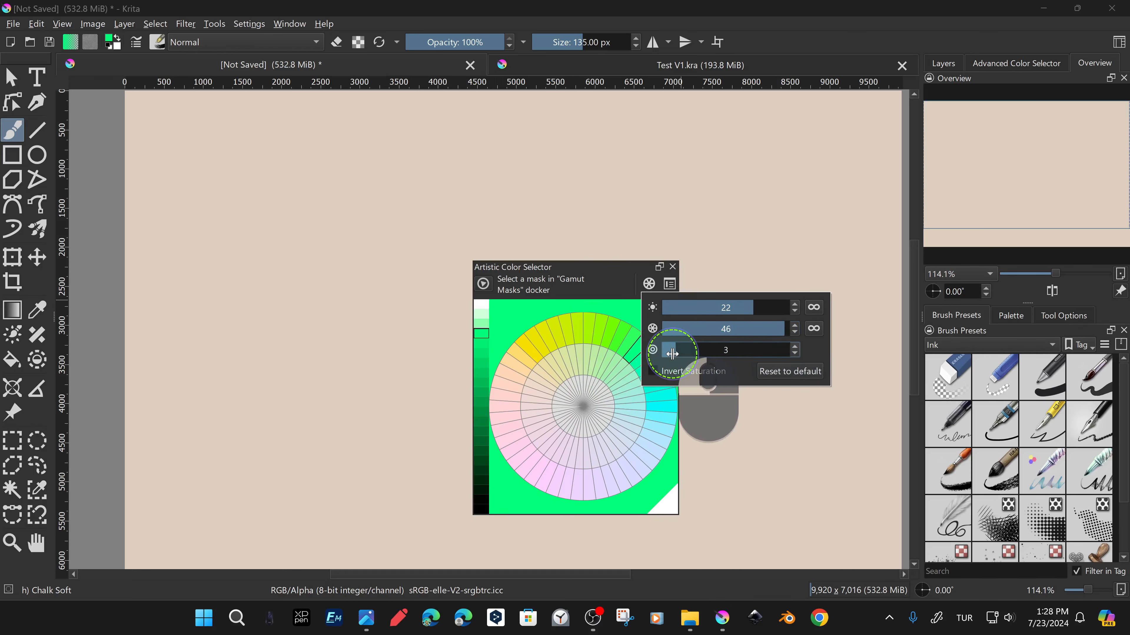
Reset the color wheel divisions to default and close the Artistic Color Selector docker.
{"action": "left_click", "coordinate": [803, 377]}
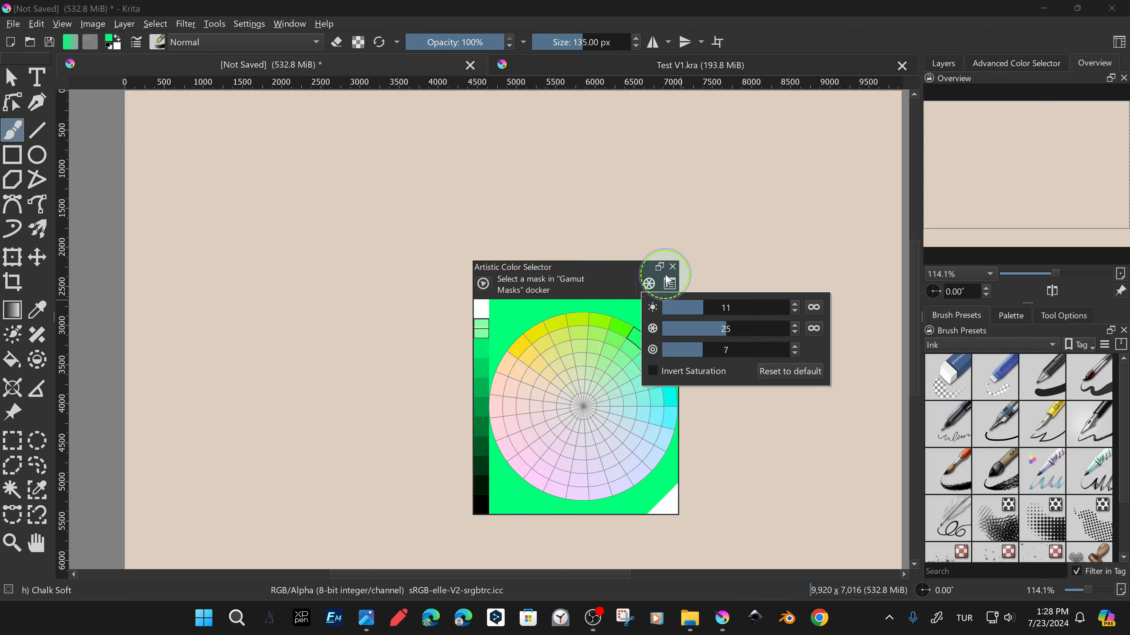
{"action": "left_click", "coordinate": [673, 268]}
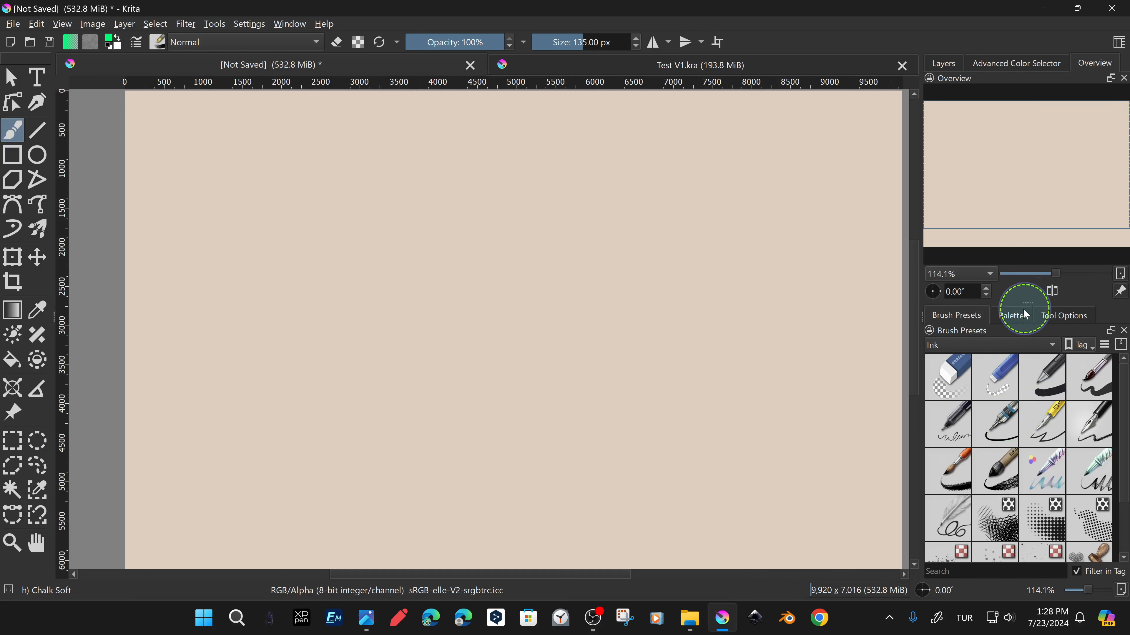
{"action": "left_click", "coordinate": [1014, 315]}
{"action": "left_click", "coordinate": [1054, 317]}
{"action": "left_click", "coordinate": [991, 316]}
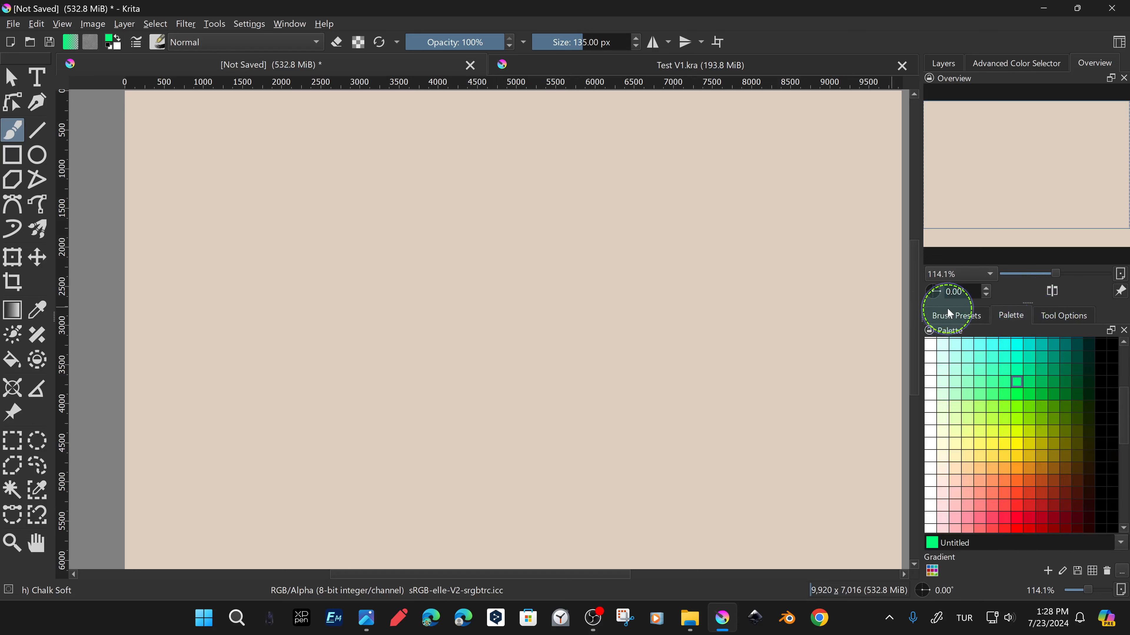
{"action": "left_click", "coordinate": [952, 314]}
{"action": "left_click", "coordinate": [1066, 316]}
Add a new paint layer above Paint Layer 1 and reset the foreground and background colors to black and white.
{"action": "left_click", "coordinate": [944, 60]}
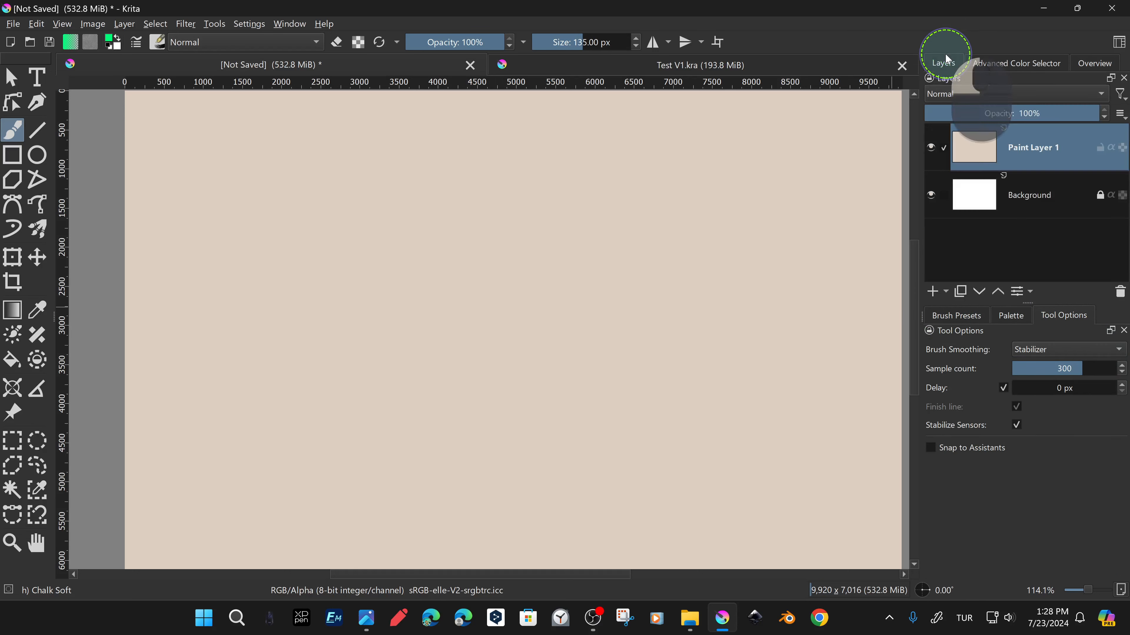
{"action": "left_click", "coordinate": [932, 292]}
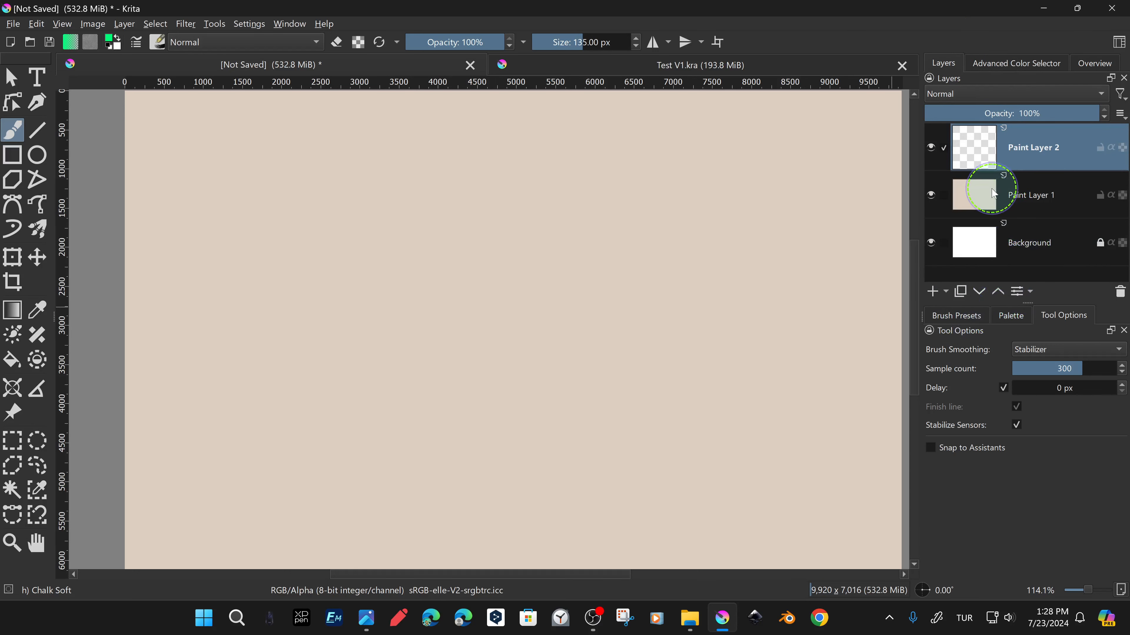
{"action": "left_click", "coordinate": [109, 47]}
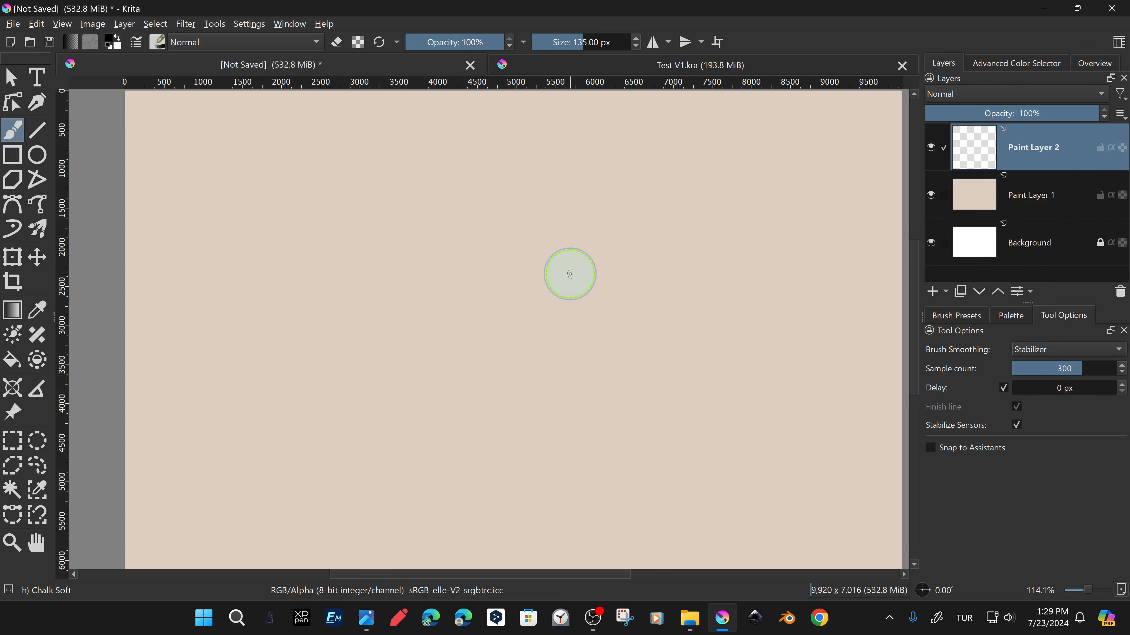
Paint a C-shaped stroke with the Chalk Soft brush and curved freehand lines with the Ink-8 Sumi-e brush.
{"action": "left_click_drag", "start_coordinate": [545, 286], "coordinate": [516, 292], "text": "ctrl"}
{"action": "left_click_drag", "start_coordinate": [389, 225], "coordinate": [431, 290]}
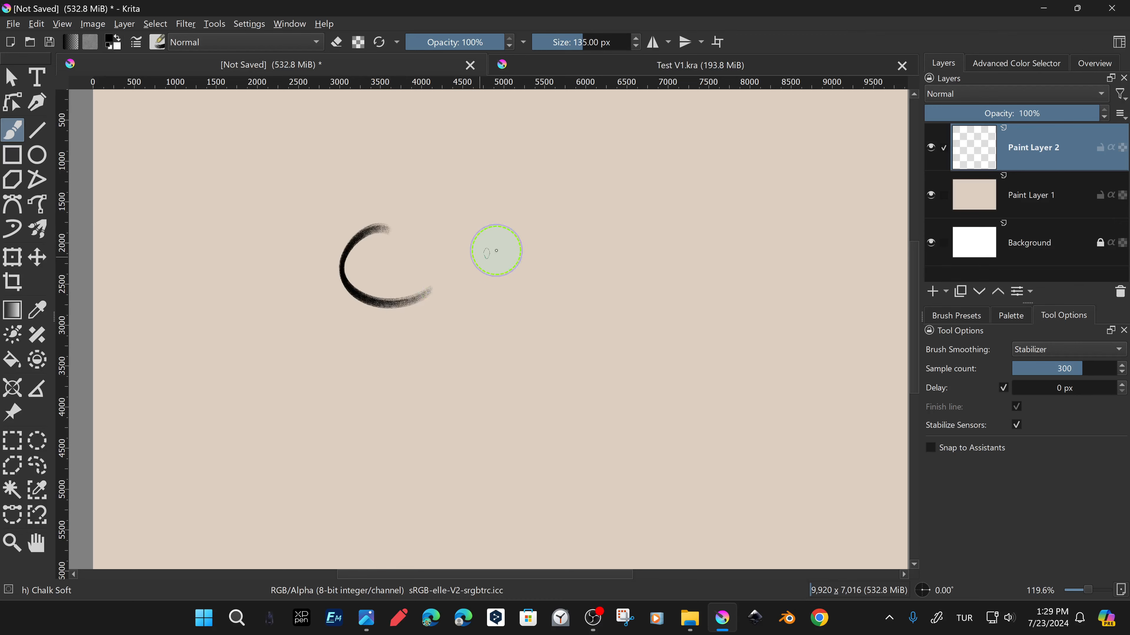
{"action": "left_click", "coordinate": [956, 315]}
{"action": "left_click", "coordinate": [969, 468]}
{"action": "mouse_move", "coordinate": [416, 419]}
{"action": "left_mouse_down"}
{"action": "mouse_move", "coordinate": [515, 387]}
{"action": "mouse_move", "coordinate": [479, 328]}
{"action": "left_mouse_up"}
Handwrite the word "Creative" with the Ink-8 Sumi-e brush in the upper right area of the canvas.
{"action": "left_click", "coordinate": [1020, 317]}
{"action": "left_click", "coordinate": [1063, 316]}
{"action": "left_click_drag", "start_coordinate": [558, 193], "coordinate": [558, 218]}
{"action": "mouse_move", "coordinate": [574, 235]}
{"action": "left_mouse_down"}
{"action": "mouse_move", "coordinate": [602, 205]}
{"action": "mouse_move", "coordinate": [649, 231]}
{"action": "left_mouse_up"}
{"action": "left_click_drag", "start_coordinate": [662, 235], "coordinate": [673, 243]}
{"action": "left_click_drag", "start_coordinate": [718, 197], "coordinate": [699, 244]}
{"action": "mouse_move", "coordinate": [697, 215]}
{"action": "left_mouse_down"}
{"action": "mouse_move", "coordinate": [732, 218]}
{"action": "mouse_move", "coordinate": [723, 246]}
{"action": "left_mouse_up"}
{"action": "left_click_drag", "start_coordinate": [756, 218], "coordinate": [789, 229]}
Add another paint layer and draw a tall rectangle on it, left of the C-shaped stroke.
{"action": "left_click", "coordinate": [956, 316]}
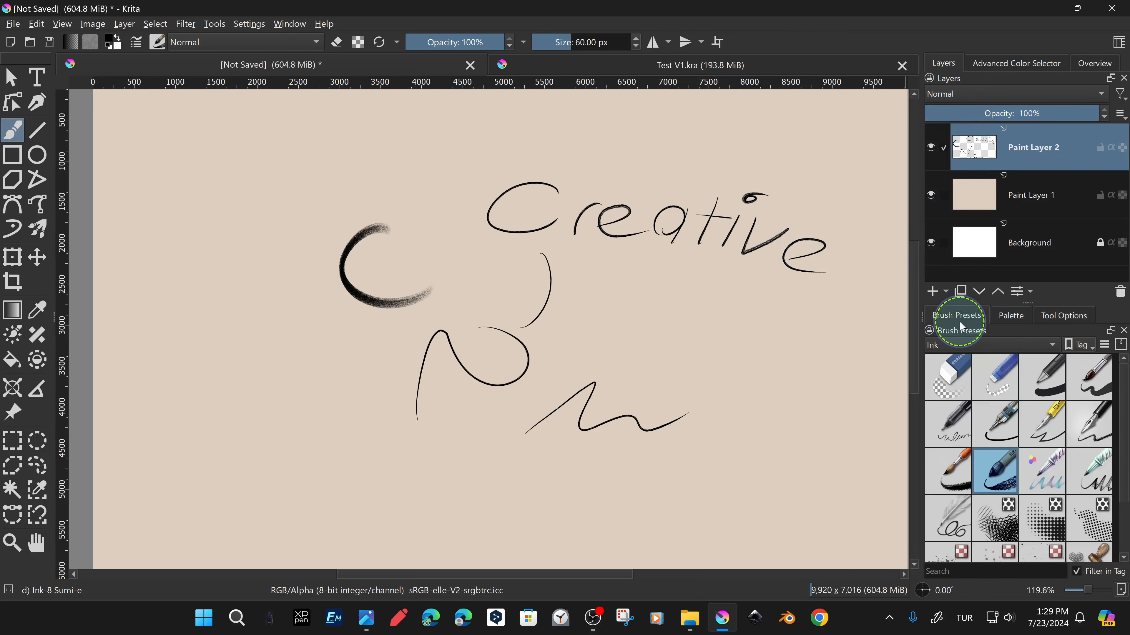
{"action": "left_click", "coordinate": [933, 291]}
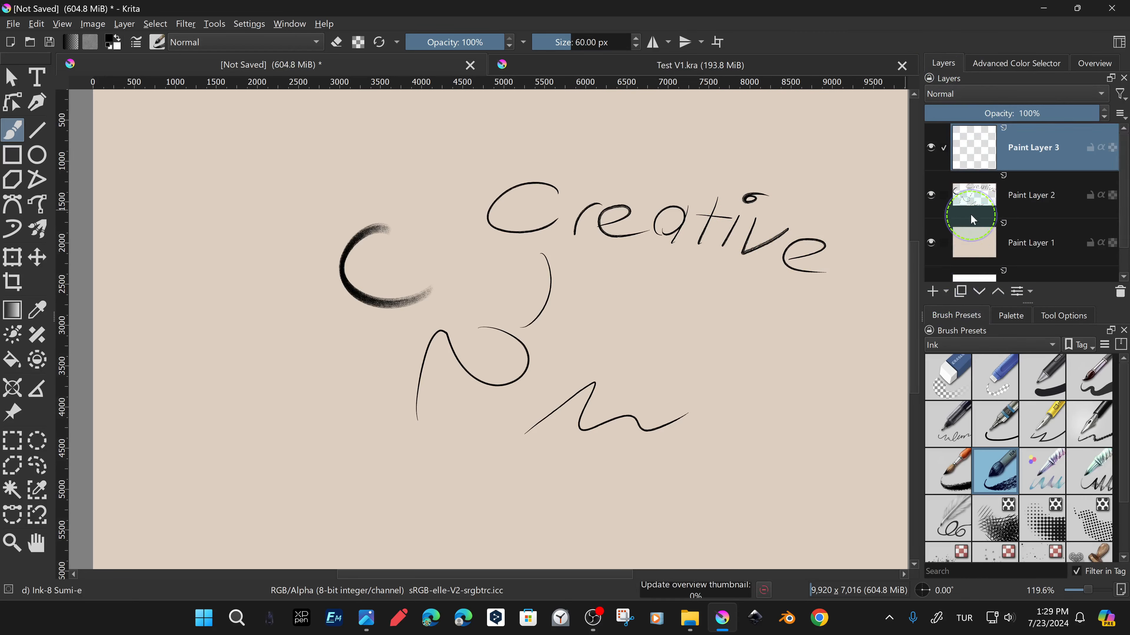
{"action": "left_click", "coordinate": [12, 154]}
{"action": "left_click_drag", "start_coordinate": [202, 156], "coordinate": [322, 418]}
Draw two crossing straight lines with the Line tool above the C-shaped stroke.
{"action": "key", "text": "v"}
{"action": "left_click_drag", "start_coordinate": [375, 179], "coordinate": [541, 129]}
{"action": "left_click_drag", "start_coordinate": [333, 121], "coordinate": [523, 159]}
Put Paint Layer 2 and Paint Layer 3 together into a quick group.
{"action": "left_click", "coordinate": [1046, 196], "text": "ctrl"}
{"action": "right_click", "coordinate": [1055, 152]}
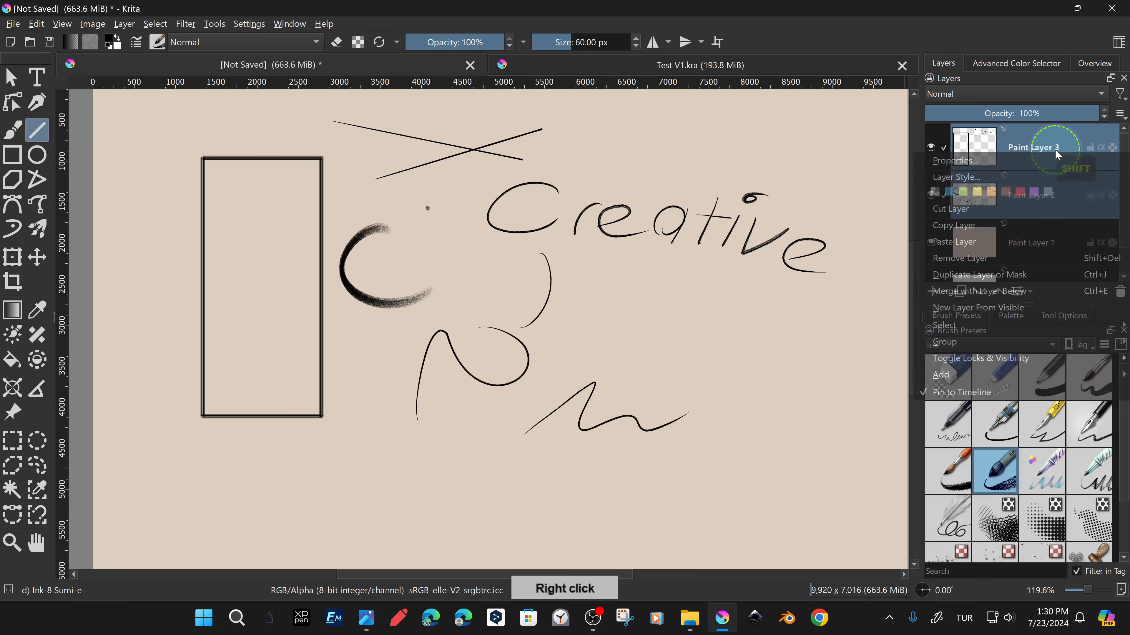
{"action": "mouse_move", "coordinate": [956, 341]}
{"action": "left_click", "coordinate": [901, 342]}
Collapse and expand the new layer group, toggling its visibility off and back on.
{"action": "left_click", "coordinate": [1007, 167]}
{"action": "left_click", "coordinate": [934, 147]}
{"action": "left_click", "coordinate": [934, 148]}
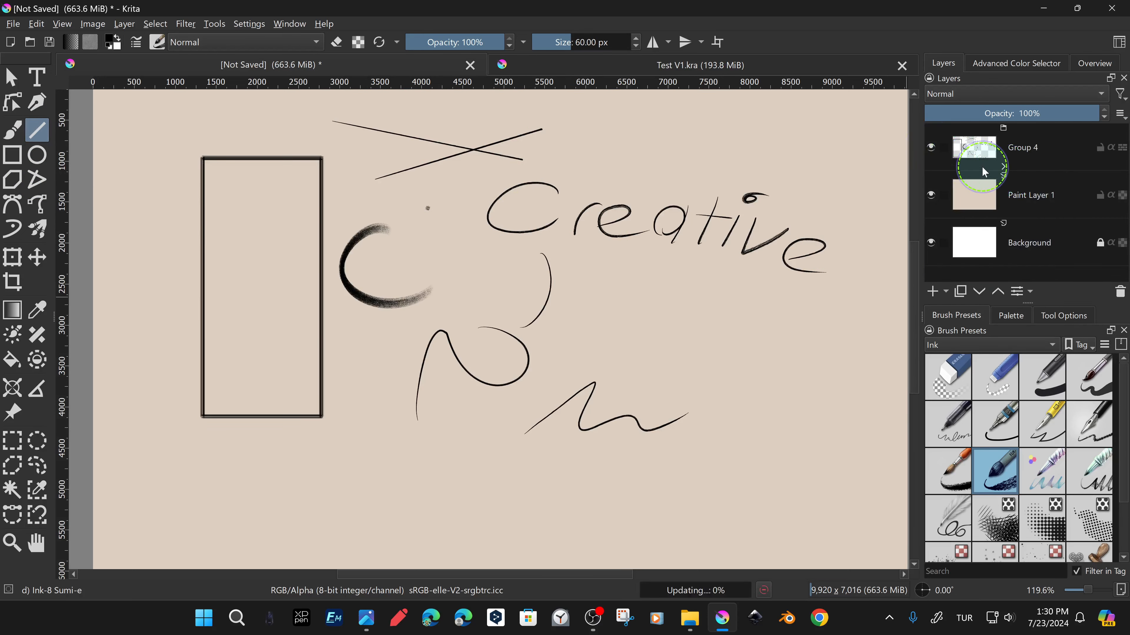
{"action": "left_click", "coordinate": [1003, 167]}
Reduce the thumbnail size in the Layers docker so that more layers fit in the list.
{"action": "left_click", "coordinate": [1120, 112]}
{"action": "left_click_drag", "start_coordinate": [1048, 168], "coordinate": [1044, 167]}
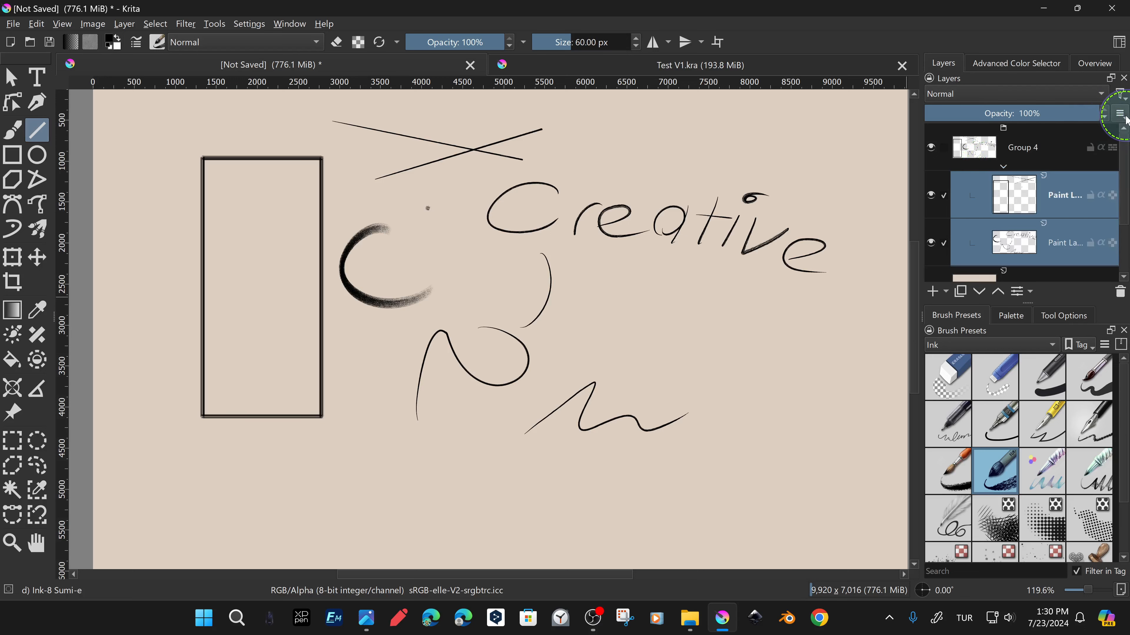
{"action": "left_click_drag", "start_coordinate": [1108, 143], "coordinate": [1044, 142]}
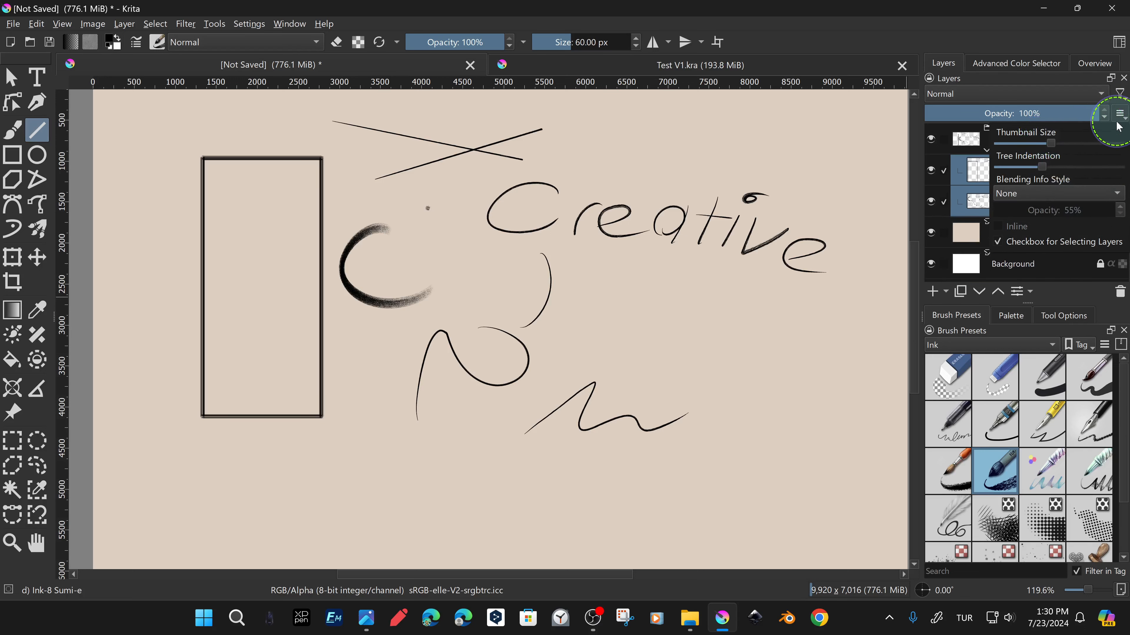
{"action": "left_click", "coordinate": [1118, 118]}
Collapse and expand the group again, and switch Paint Layer 2's visibility off and on.
{"action": "left_click", "coordinate": [988, 151]}
{"action": "left_click", "coordinate": [989, 151]}
{"action": "left_click", "coordinate": [932, 203]}
{"action": "left_click", "coordinate": [931, 203]}
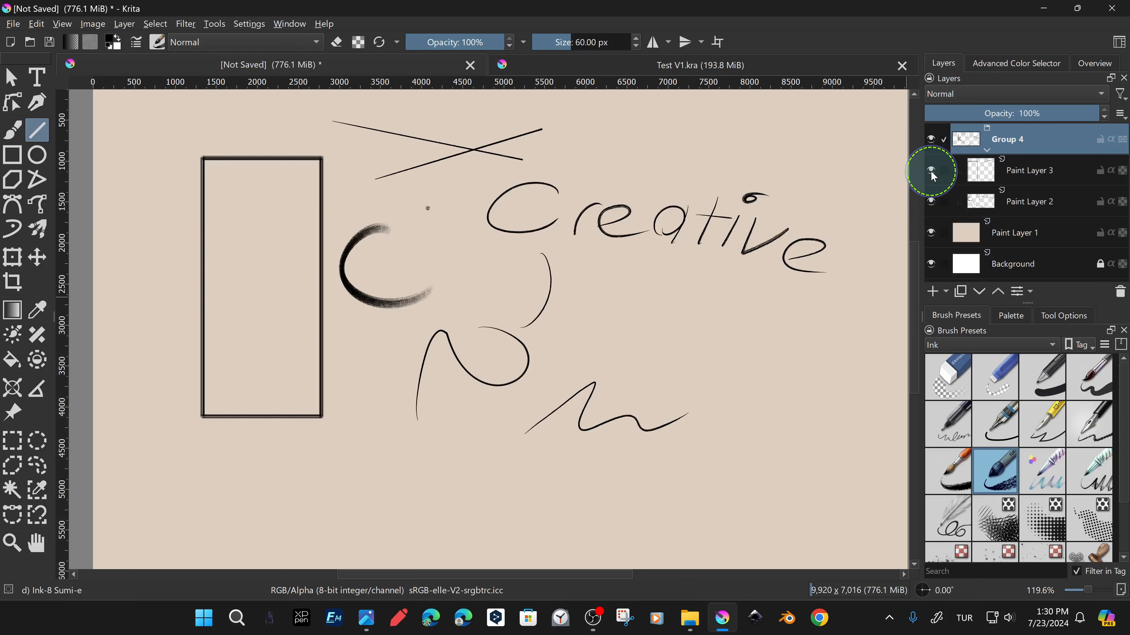
{"action": "left_click", "coordinate": [1120, 44]}
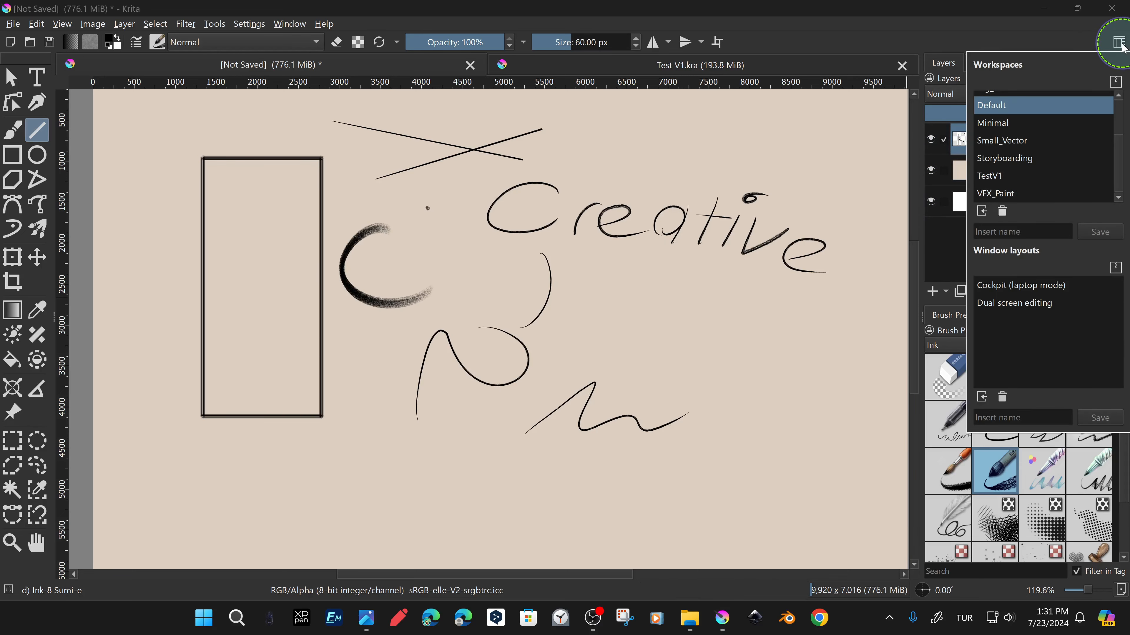
{"action": "left_click", "coordinate": [1045, 105]}
{"action": "left_click", "coordinate": [1095, 63]}
{"action": "left_click", "coordinate": [1063, 315]}
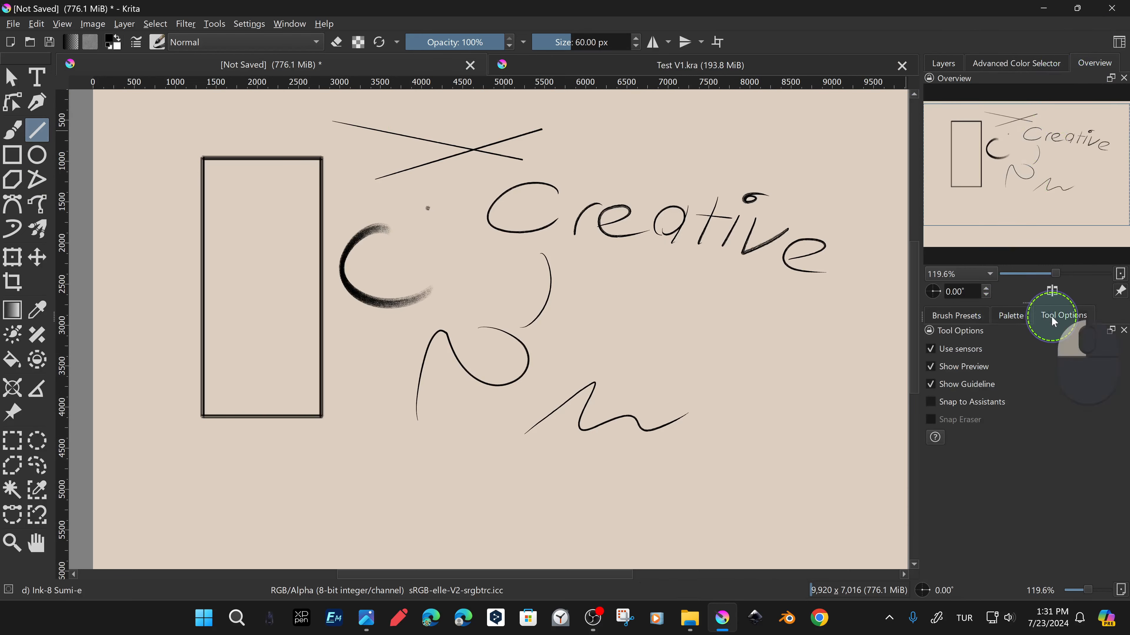
Activate the Freehand Brush tool and bring the Brush Presets and Advanced Color Selector dockers to the front.
{"action": "left_click", "coordinate": [12, 129]}
{"action": "left_click", "coordinate": [956, 315]}
{"action": "left_click", "coordinate": [1023, 63]}
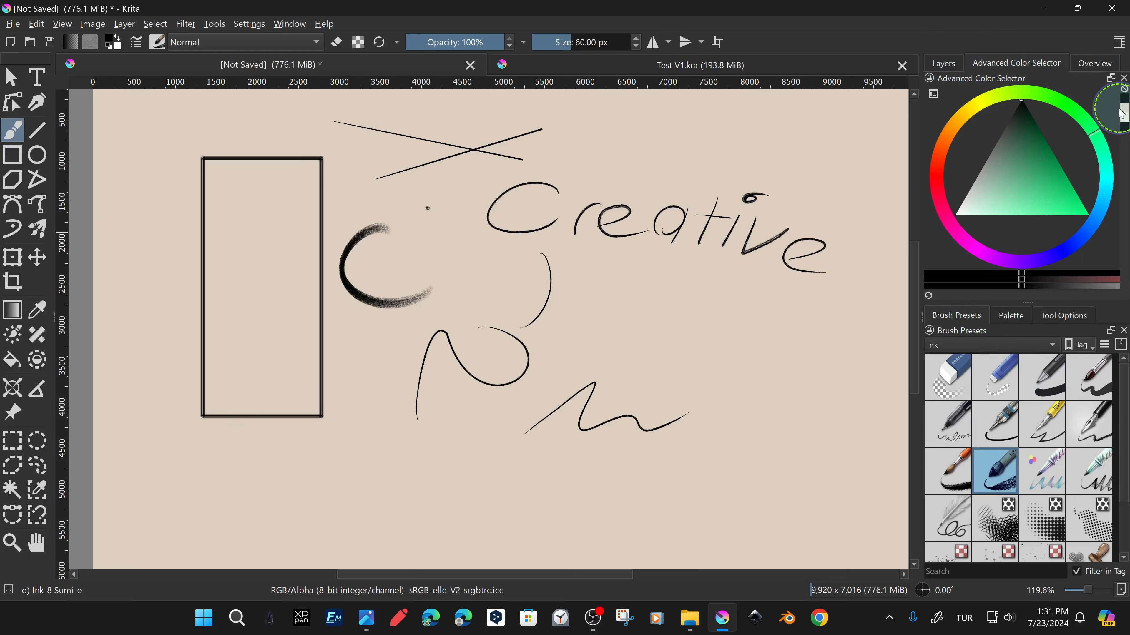
{"action": "left_click", "coordinate": [944, 64]}
{"action": "left_click", "coordinate": [1016, 62]}
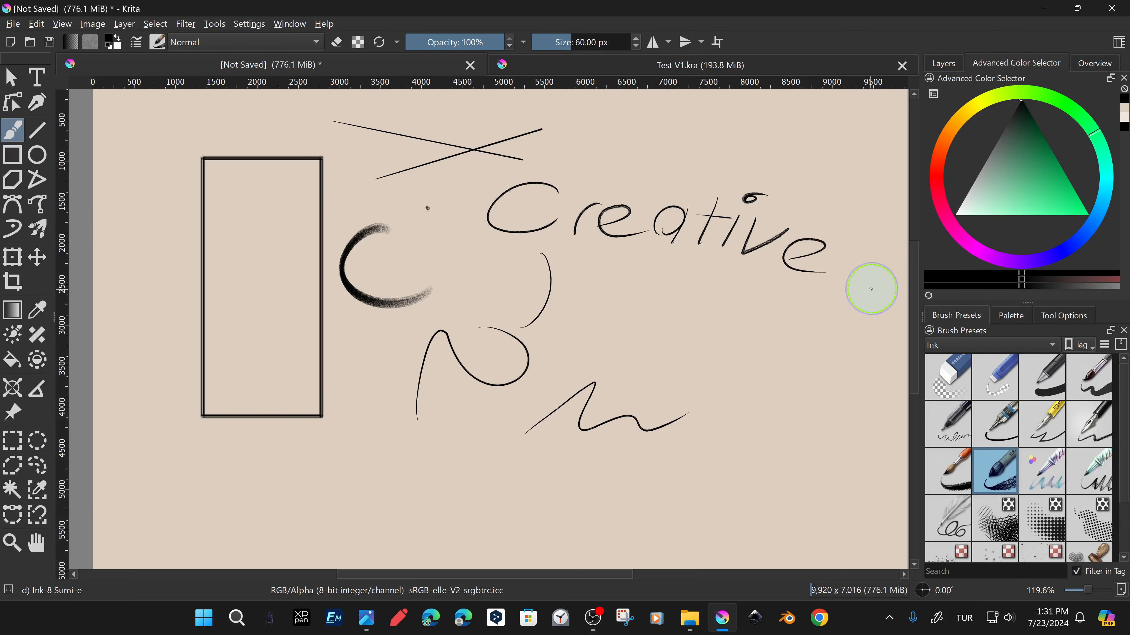
Save the current interface layout as a workspace named "My V1".
{"action": "left_click", "coordinate": [1118, 42]}
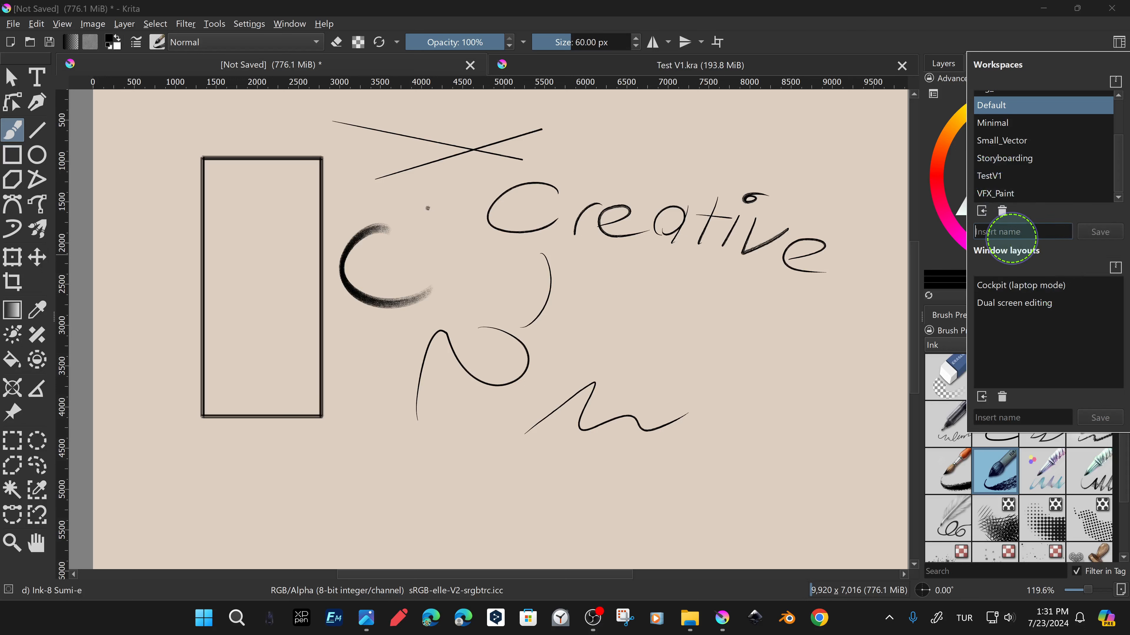
{"action": "type", "text": "My"}
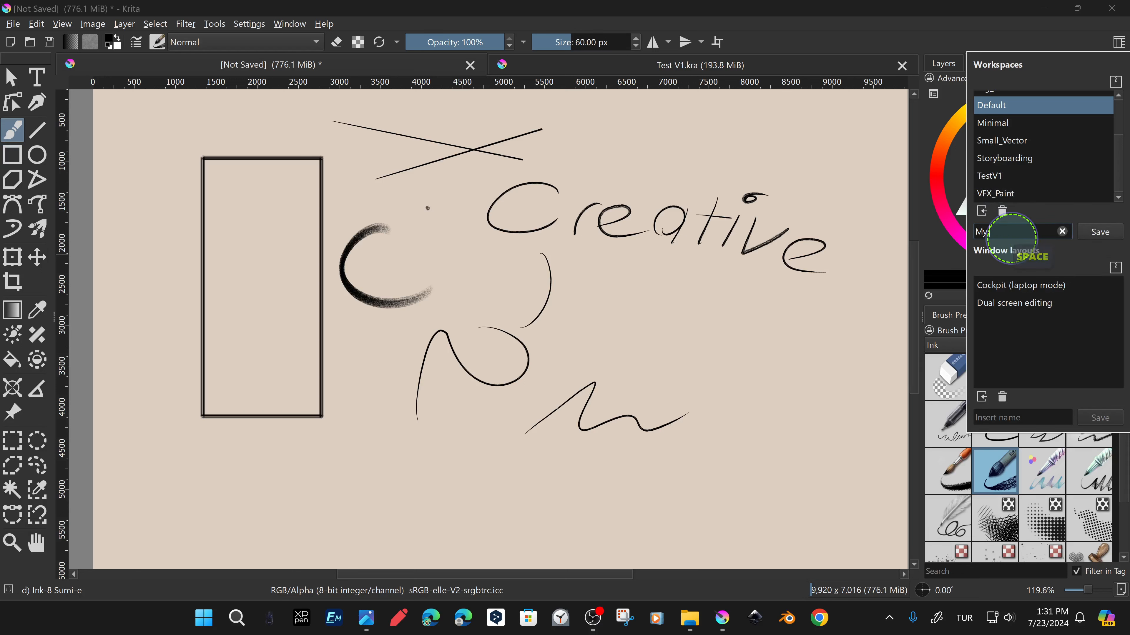
{"action": "type", "text": " V1"}
{"action": "left_click", "coordinate": [1100, 232]}
{"action": "left_click", "coordinate": [605, 414]}
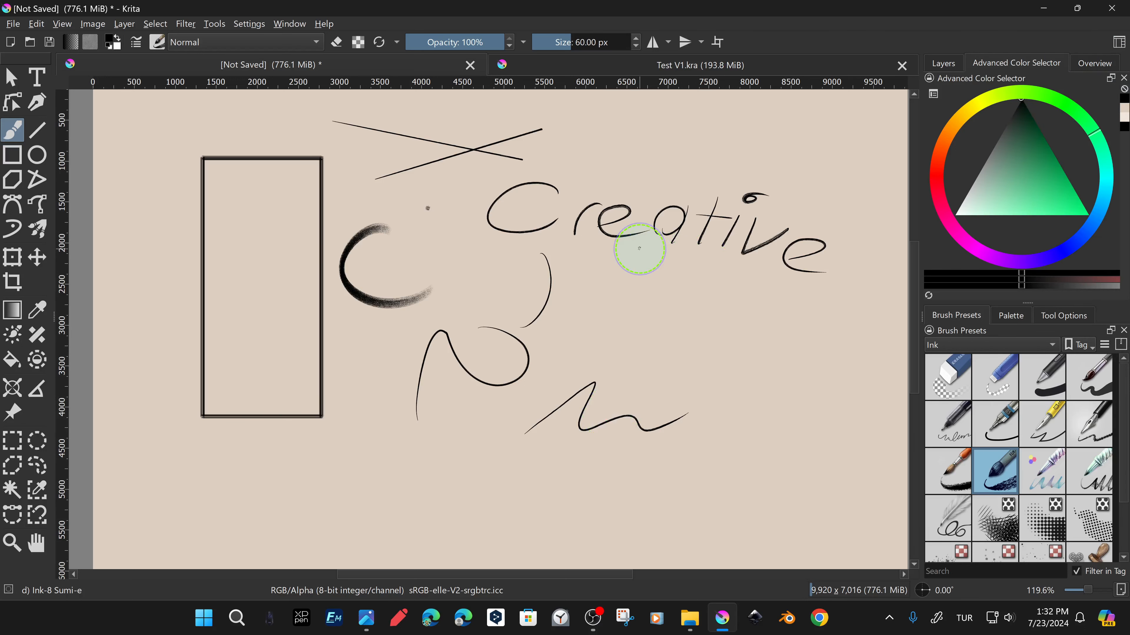
Switch to the Minimal workspace.
{"action": "left_click", "coordinate": [1119, 45]}
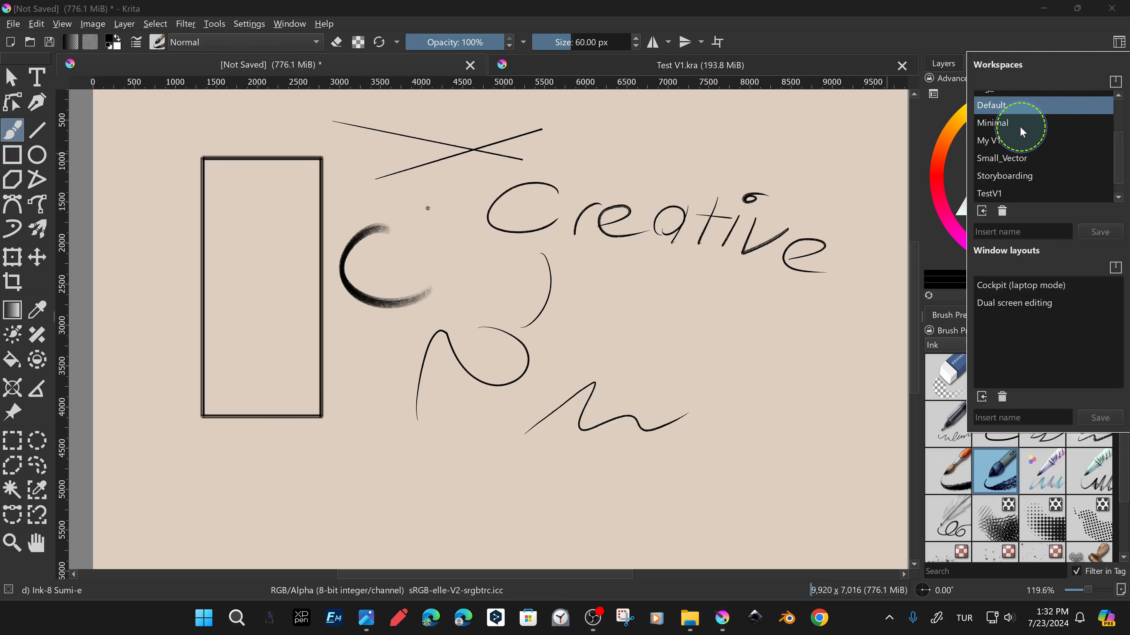
{"action": "left_click", "coordinate": [1008, 129]}
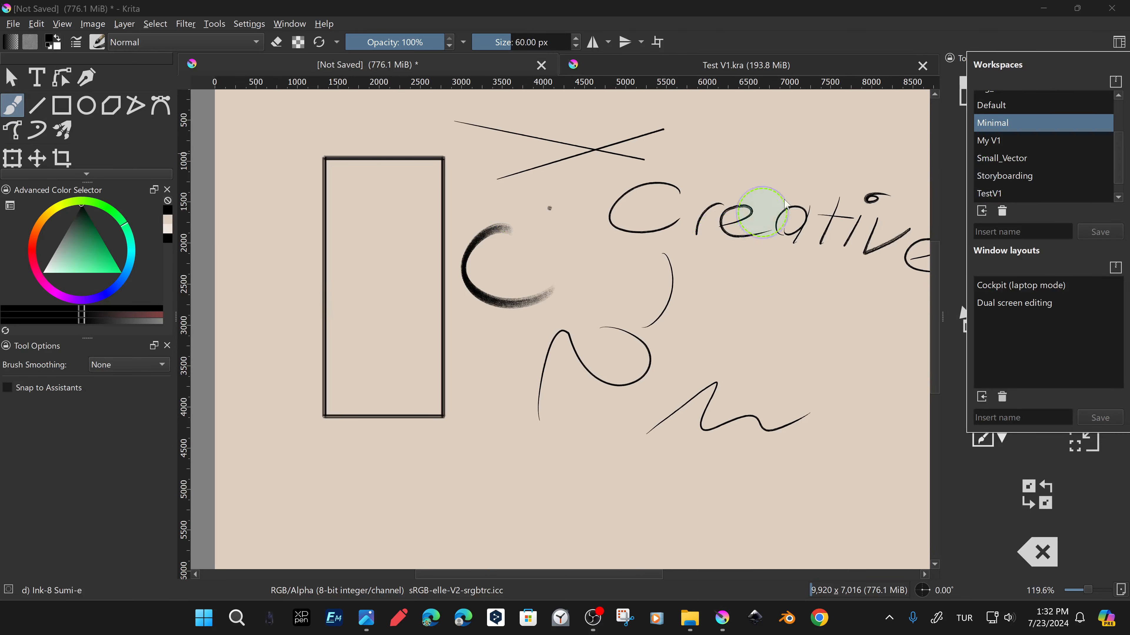
{"action": "left_click", "coordinate": [968, 43]}
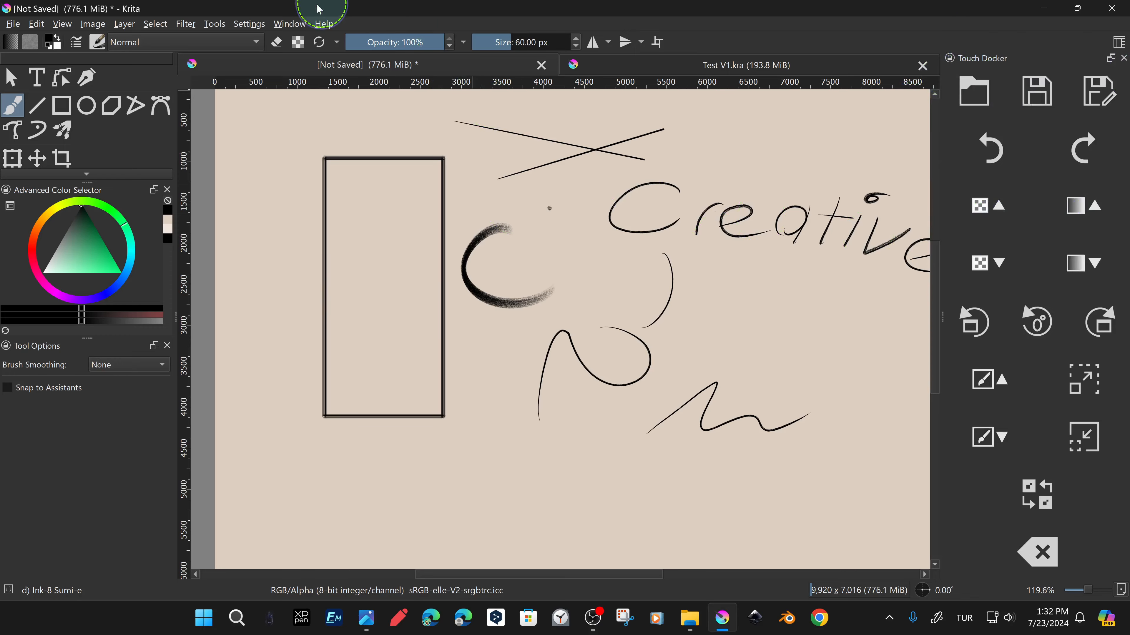
Switch to the Animation workspace.
{"action": "left_click", "coordinate": [289, 24]}
{"action": "mouse_move", "coordinate": [445, 73]}
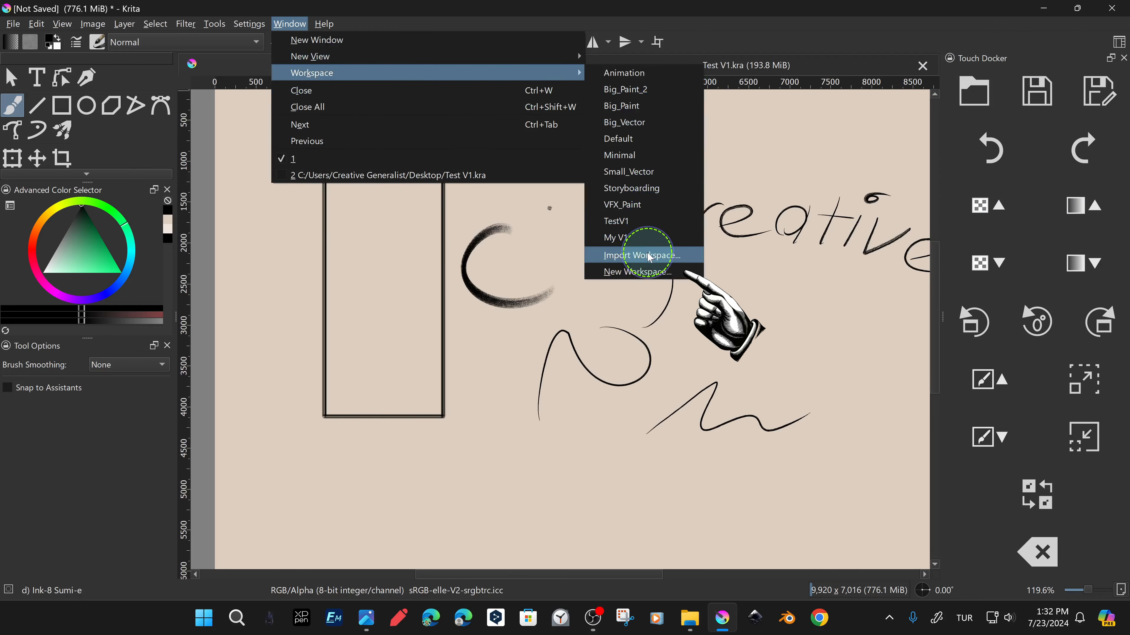
{"action": "left_click", "coordinate": [661, 72]}
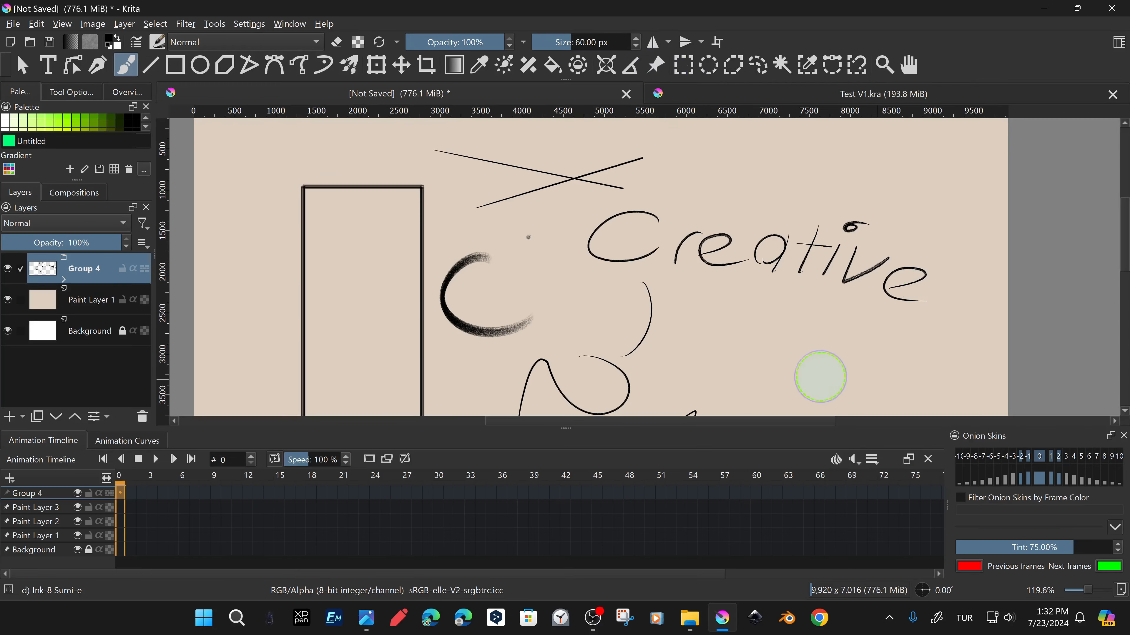
Switch to the Default workspace.
{"action": "left_click", "coordinate": [302, 23]}
{"action": "mouse_move", "coordinate": [373, 72]}
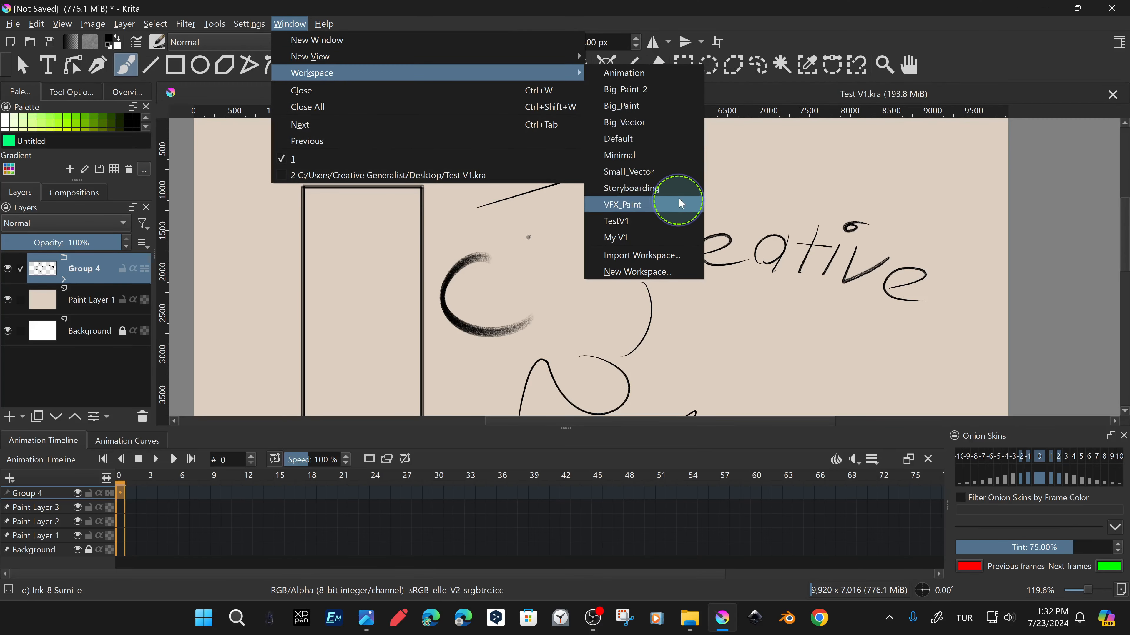
{"action": "left_click", "coordinate": [650, 139]}
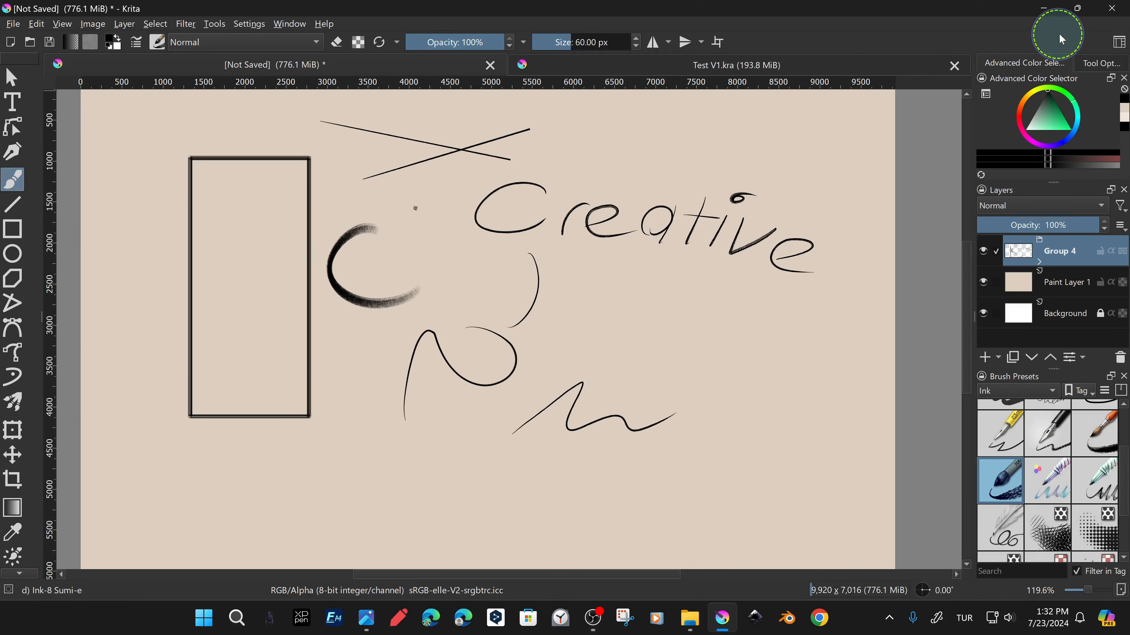
Load the saved My V1 workspace.
{"action": "left_click", "coordinate": [293, 24]}
{"action": "mouse_move", "coordinate": [329, 73]}
{"action": "left_click", "coordinate": [644, 240]}
Switch to the TestV1 workspace.
{"action": "left_click", "coordinate": [1118, 42]}
{"action": "scroll", "coordinate": [1021, 184], "scroll_direction": "down", "scroll_amount": 3}
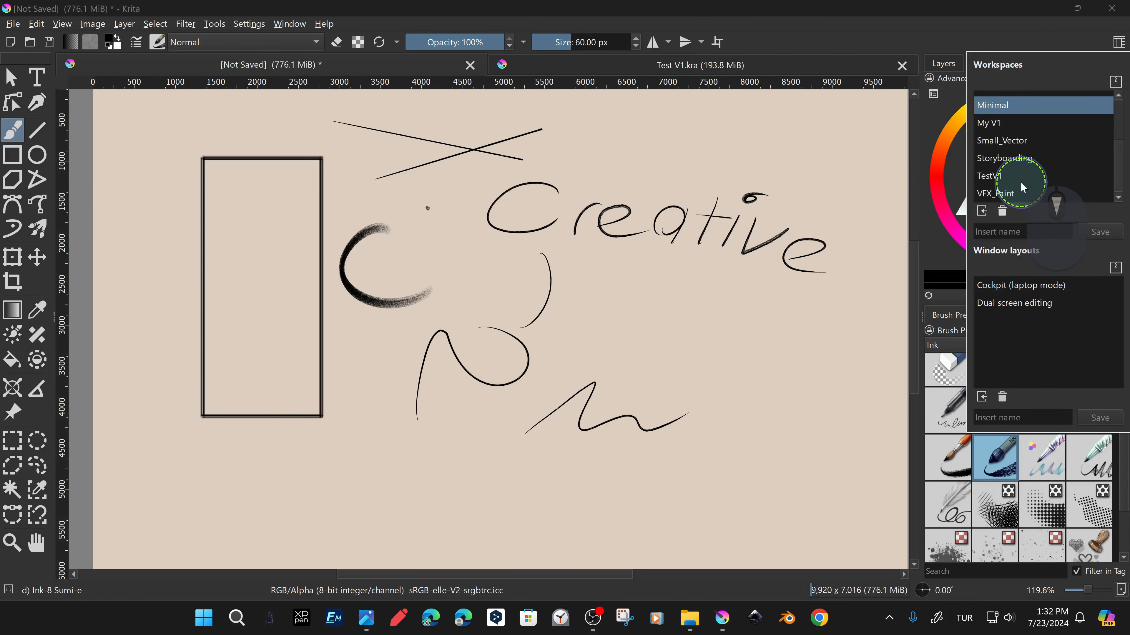
{"action": "left_click", "coordinate": [1022, 184]}
Switch back to the My V1 workspace and close the workspace list.
{"action": "left_click", "coordinate": [1118, 42]}
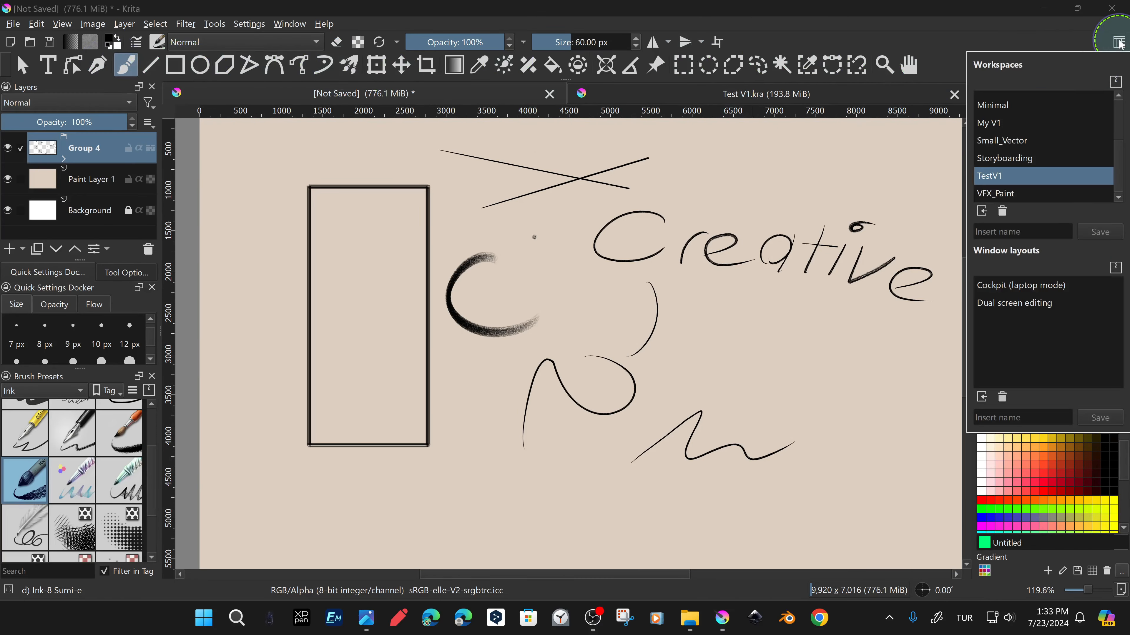
{"action": "left_click", "coordinate": [989, 123]}
{"action": "left_click", "coordinate": [924, 37]}
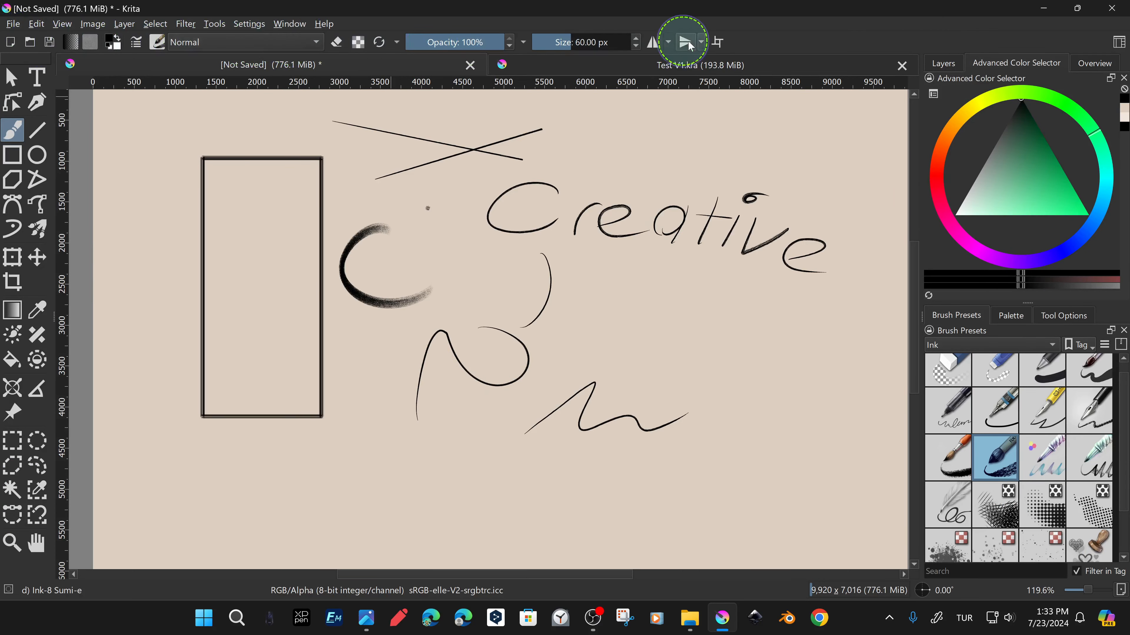
Open the program configuration and review the keyboard shortcut categories and the available shortcut schemes.
{"action": "left_click", "coordinate": [231, 24]}
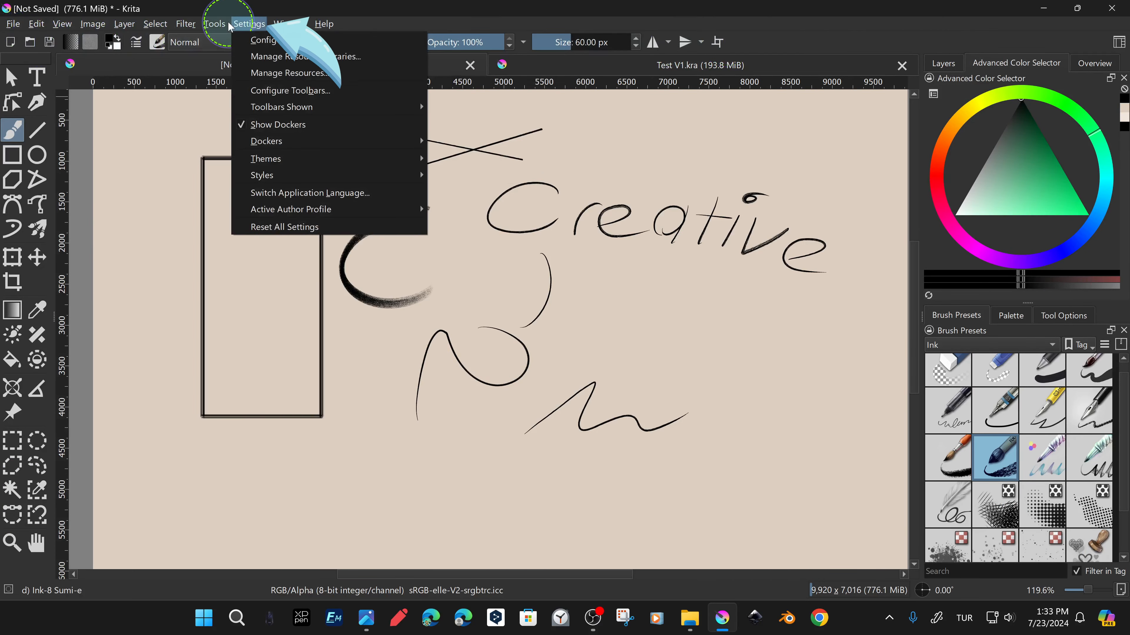
{"action": "left_click", "coordinate": [266, 41]}
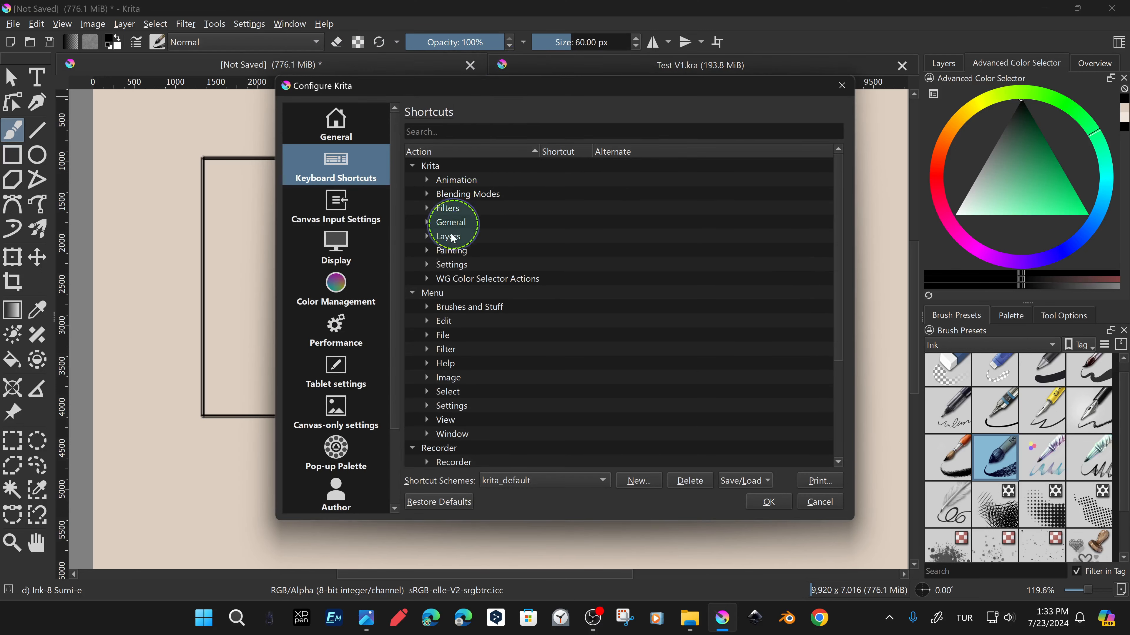
{"action": "scroll", "coordinate": [624, 298], "scroll_direction": "down", "scroll_amount": 1}
{"action": "scroll", "coordinate": [624, 298], "scroll_direction": "down", "scroll_amount": 2}
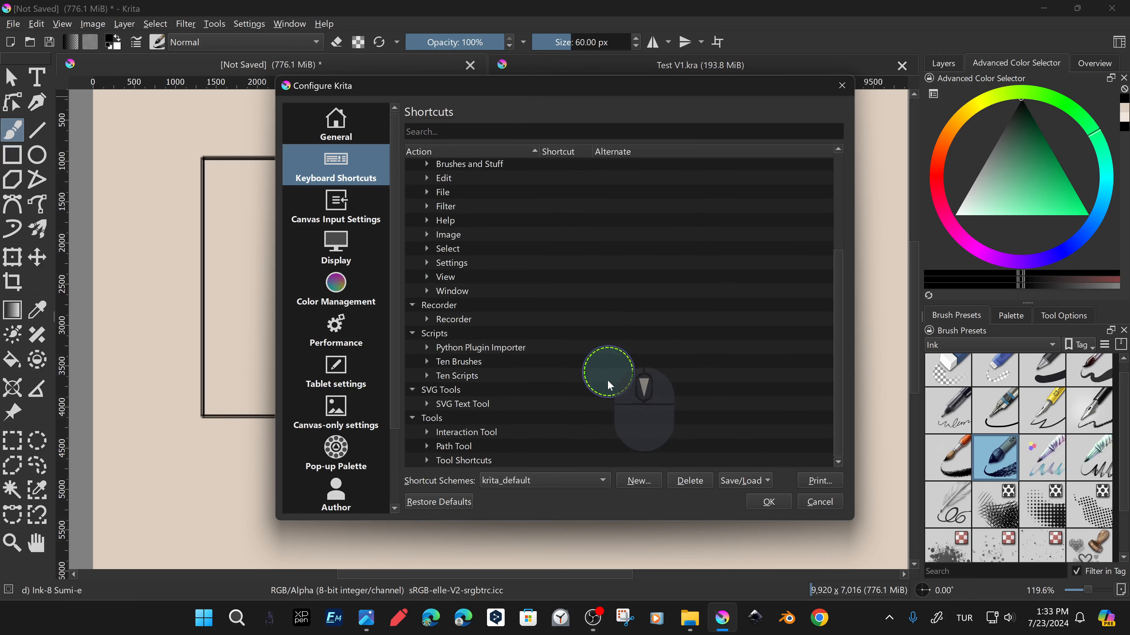
{"action": "left_click", "coordinate": [545, 485]}
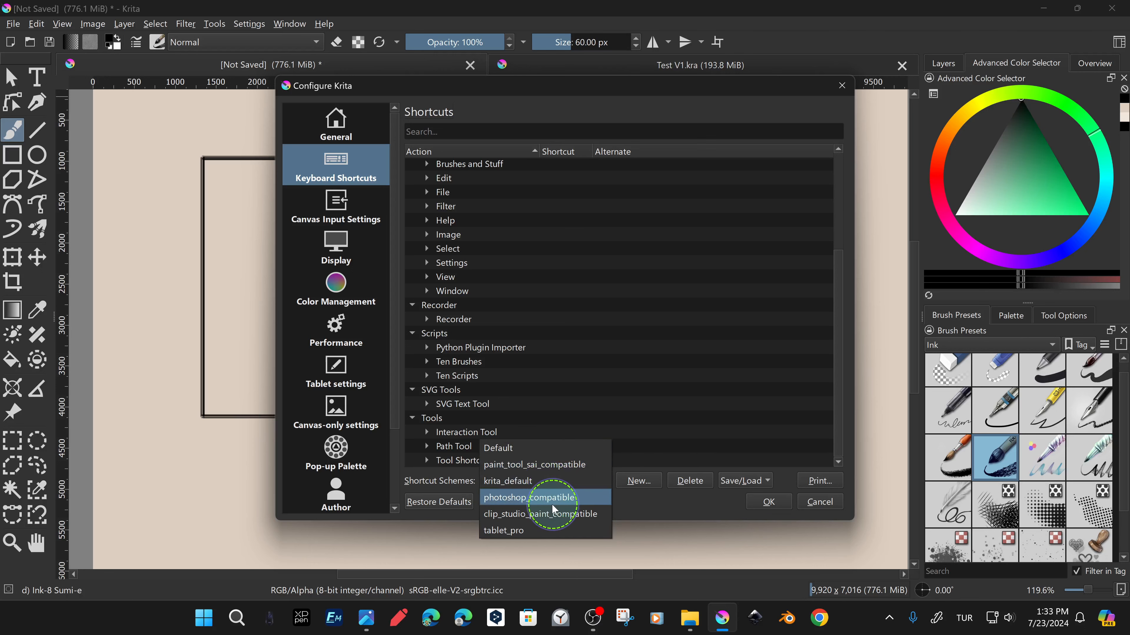
Review the configuration pages from General through Display, Performance and Tablet settings to Pop-up Palette, and close the configuration unchanged.
{"action": "left_click", "coordinate": [341, 132]}
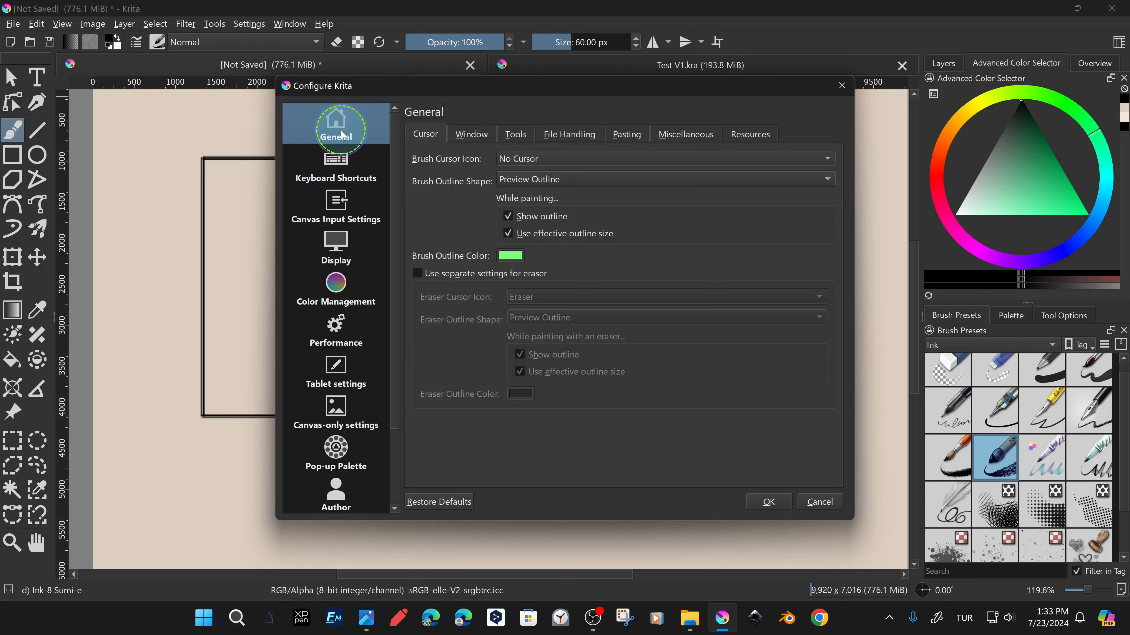
{"action": "left_click", "coordinate": [342, 160]}
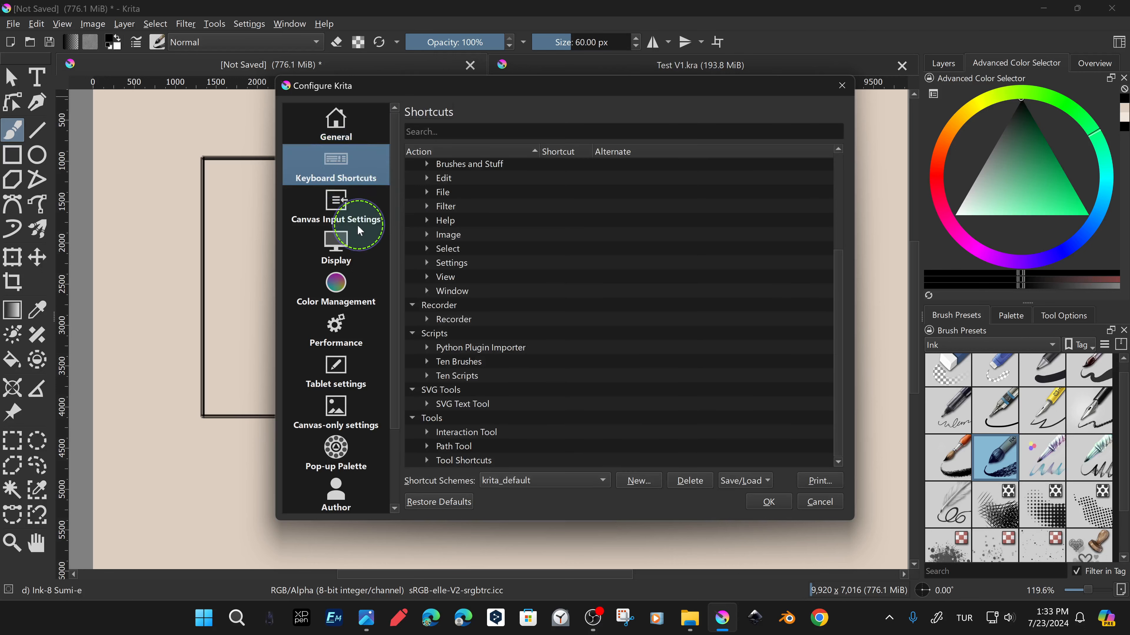
{"action": "left_click", "coordinate": [345, 221]}
{"action": "left_click", "coordinate": [356, 252]}
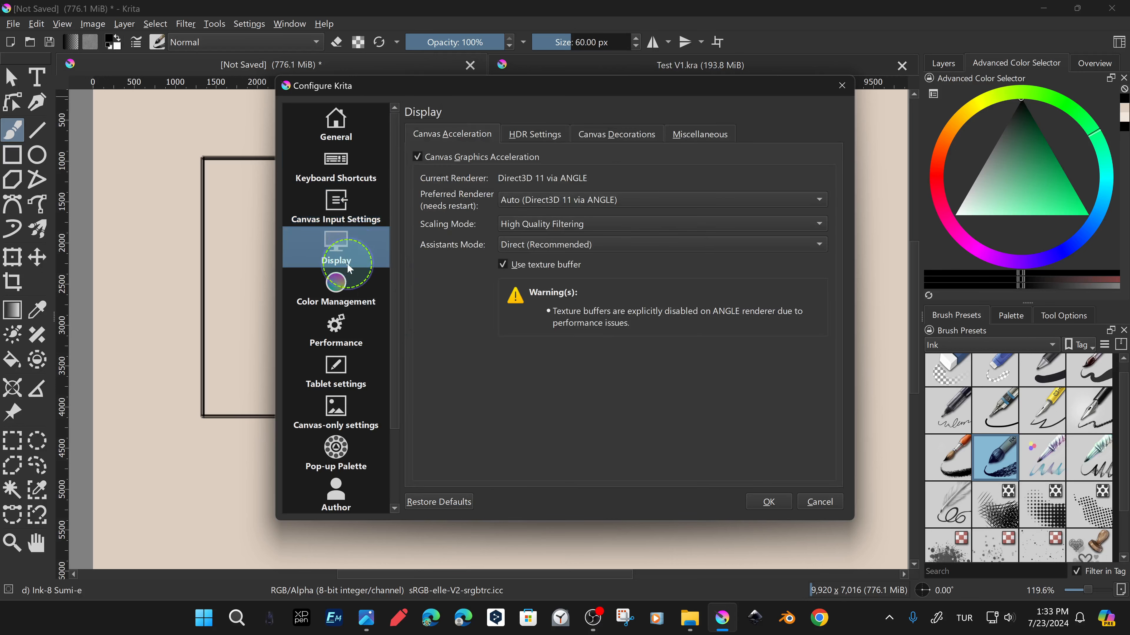
{"action": "left_click", "coordinate": [340, 295]}
{"action": "left_click", "coordinate": [343, 330]}
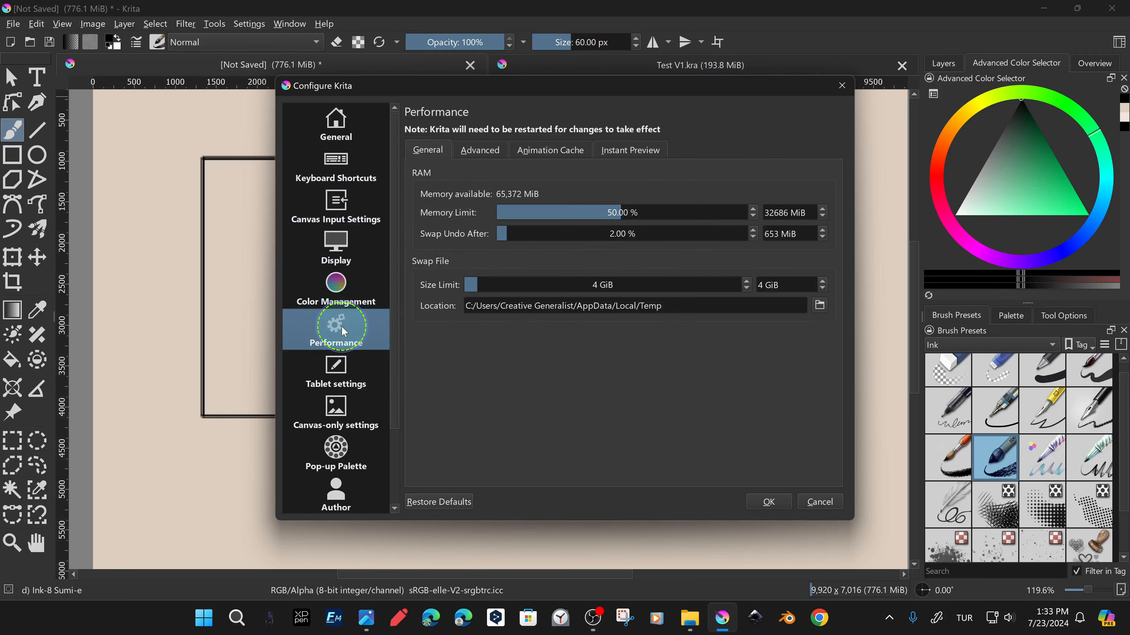
{"action": "left_click", "coordinate": [346, 387]}
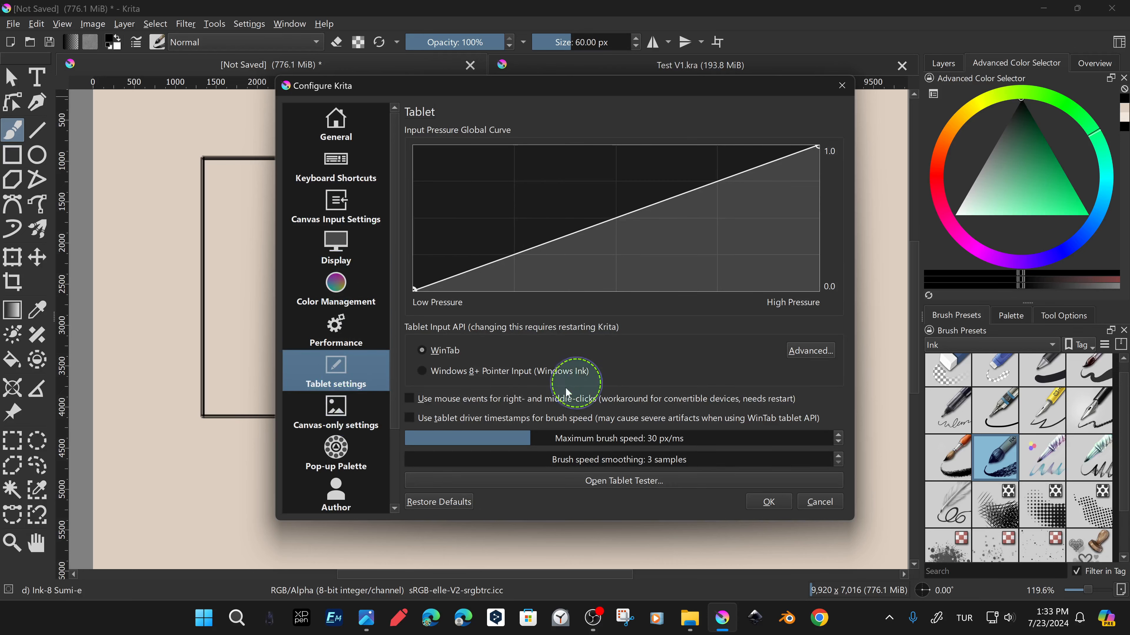
{"action": "left_click", "coordinate": [352, 427]}
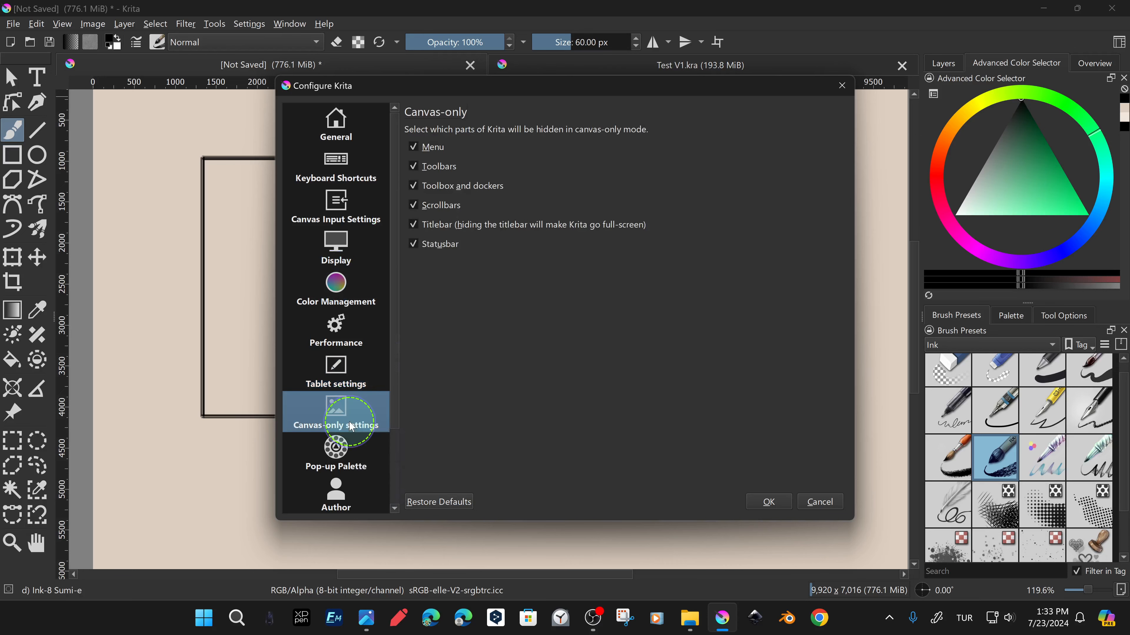
{"action": "left_click", "coordinate": [351, 450]}
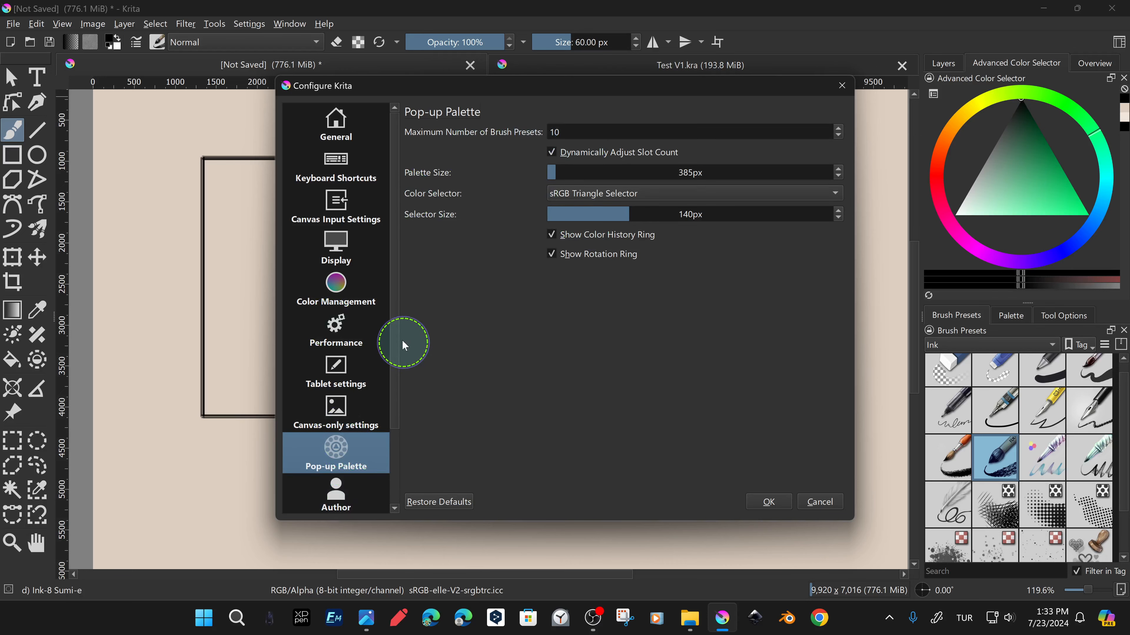
{"action": "left_click", "coordinate": [844, 88]}
Show the Edit toolbar and look at the workspace chooser.
{"action": "left_click", "coordinate": [240, 23]}
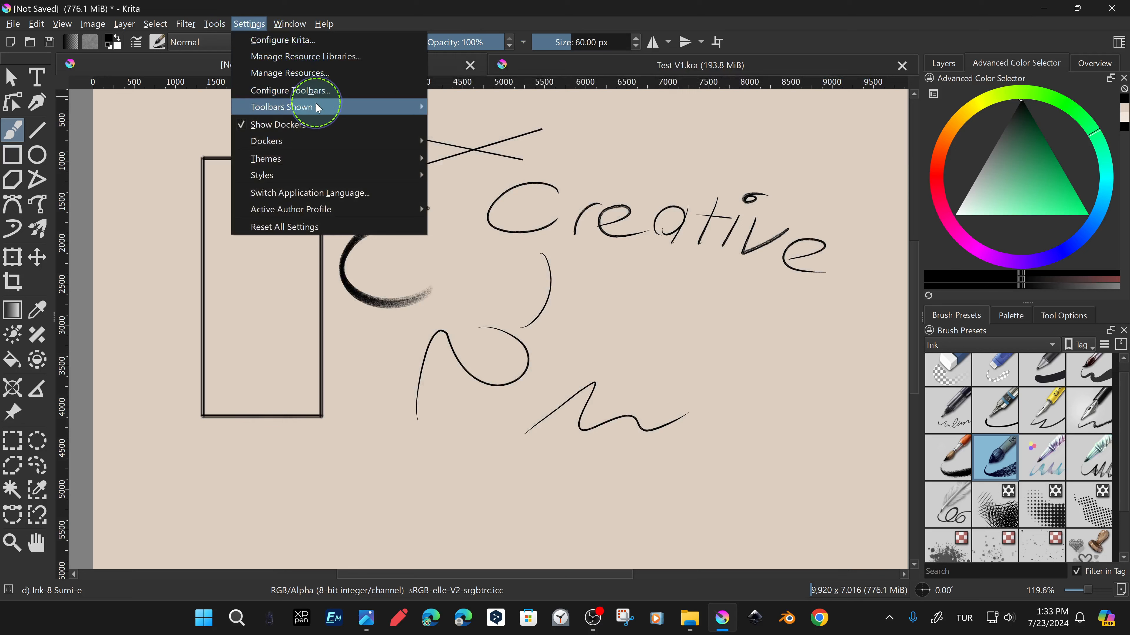
{"action": "mouse_move", "coordinate": [318, 110]}
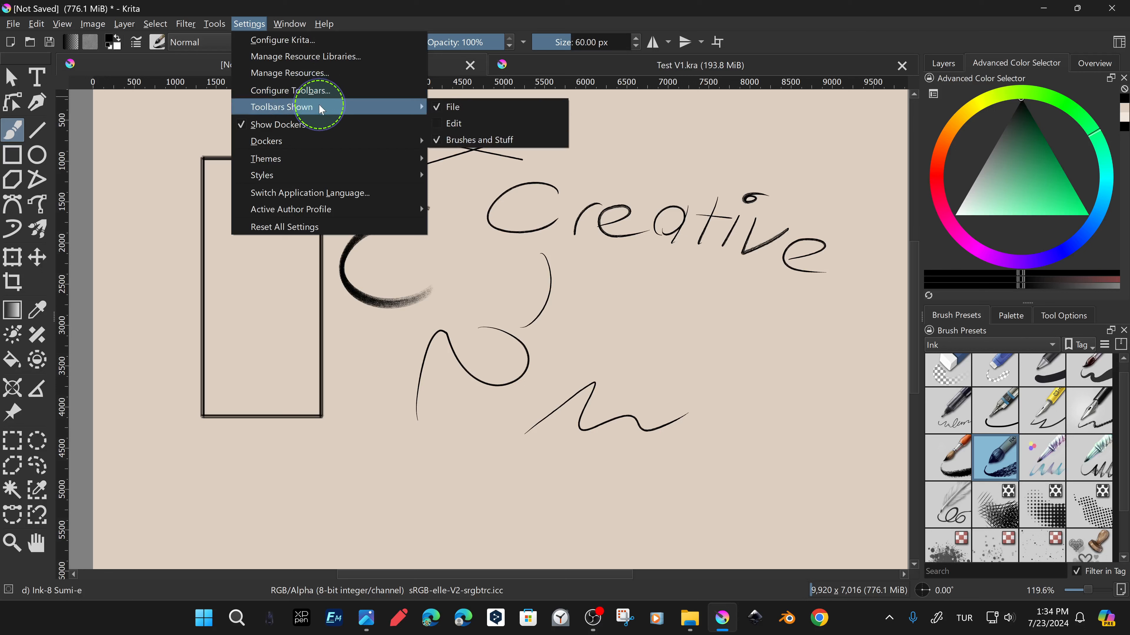
{"action": "left_click", "coordinate": [438, 129]}
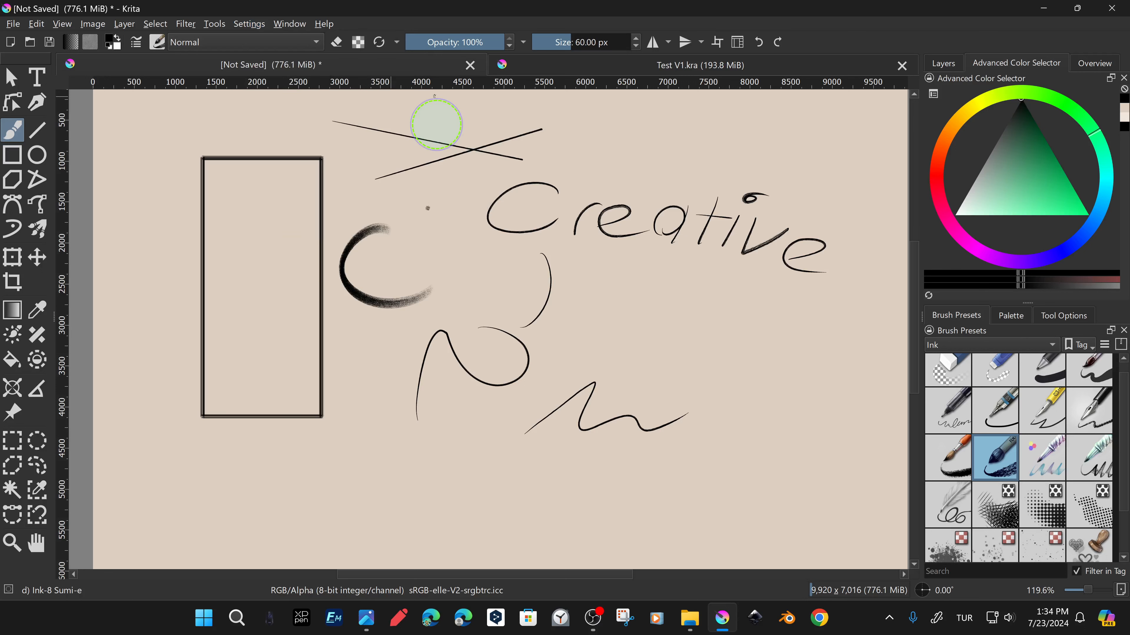
{"action": "left_click", "coordinate": [739, 42]}
{"action": "left_click", "coordinate": [738, 42]}
{"action": "left_click", "coordinate": [738, 42]}
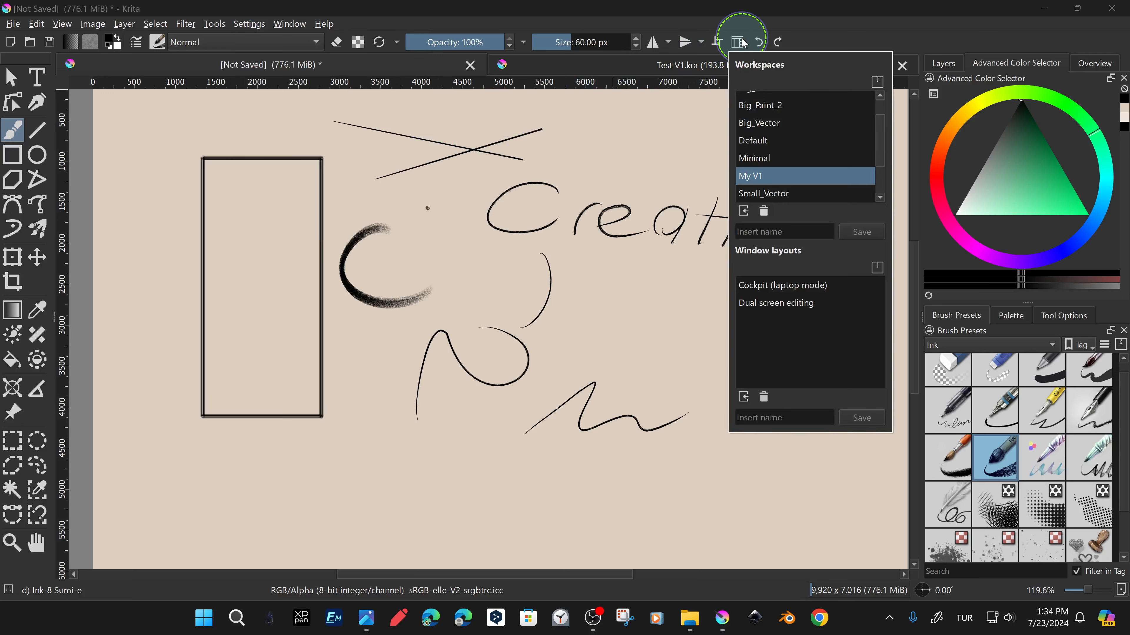
Undo the grouping of the two paint layers, and redo it with the Layers docker showing.
{"action": "left_click", "coordinate": [842, 42]}
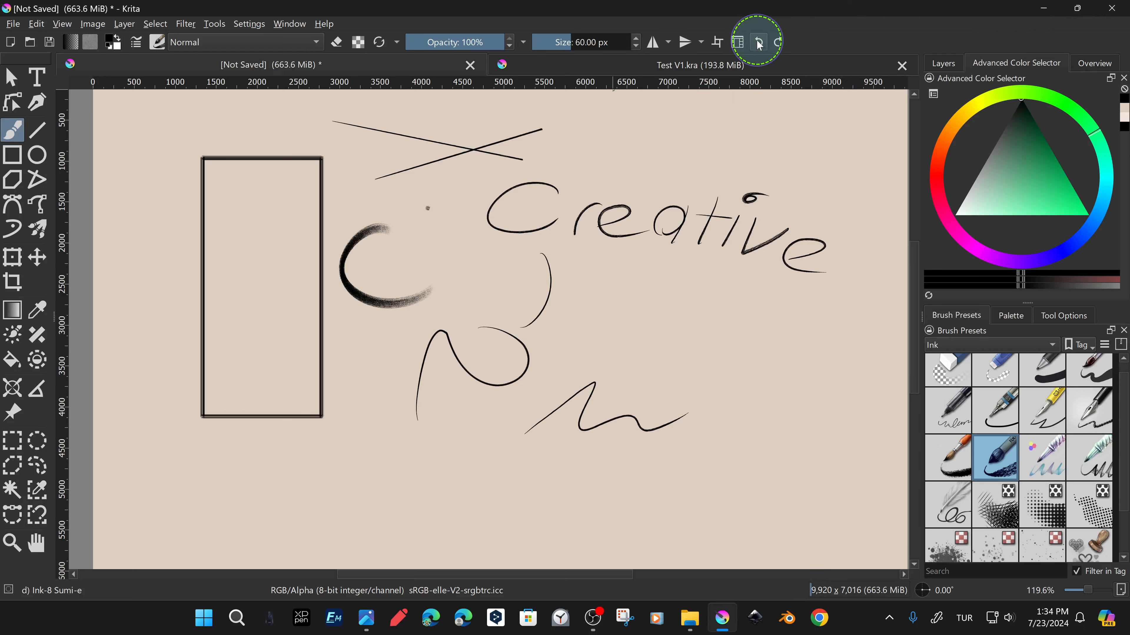
{"action": "left_click", "coordinate": [944, 67]}
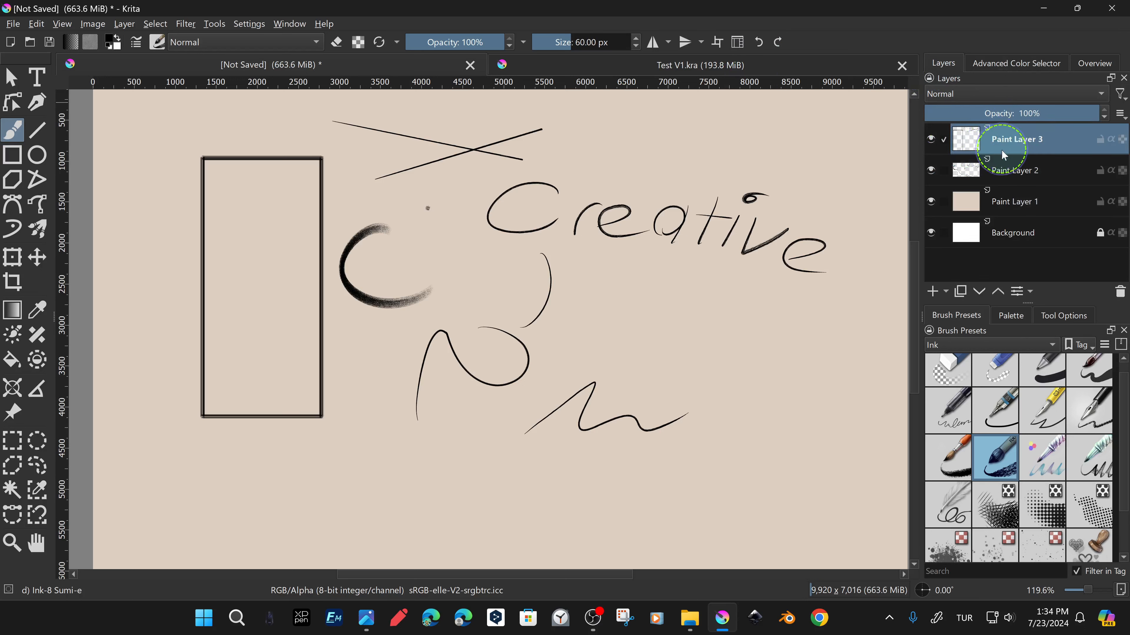
{"action": "left_click", "coordinate": [775, 44]}
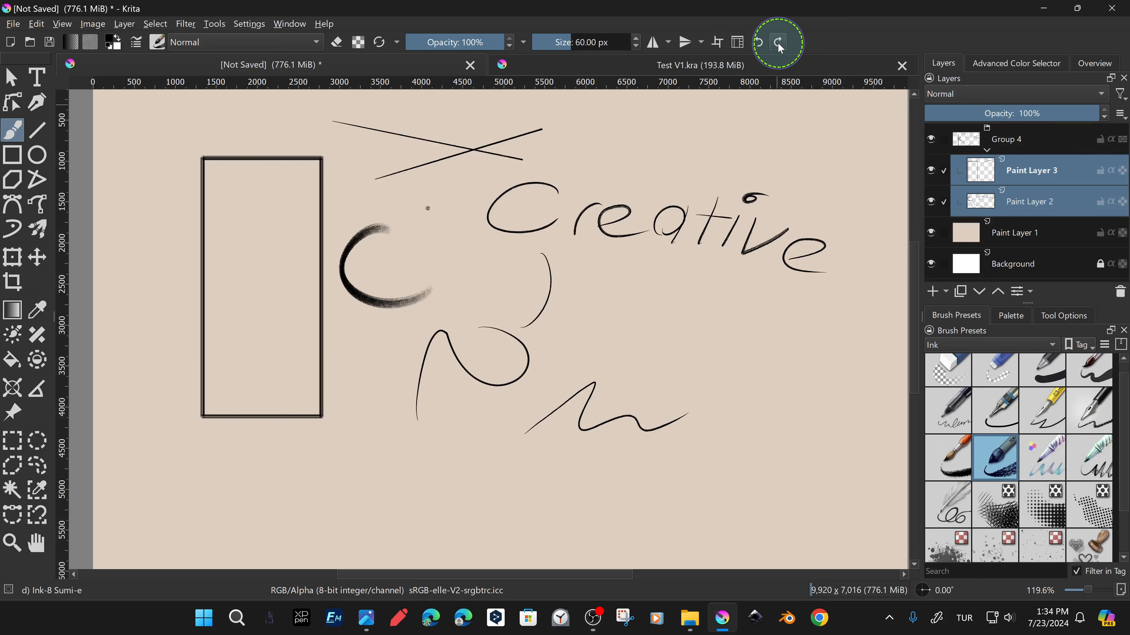
Add a new paint layer above Paint Layer 3 and handwrite "New..." below the word "Creative".
{"action": "left_click", "coordinate": [1007, 181]}
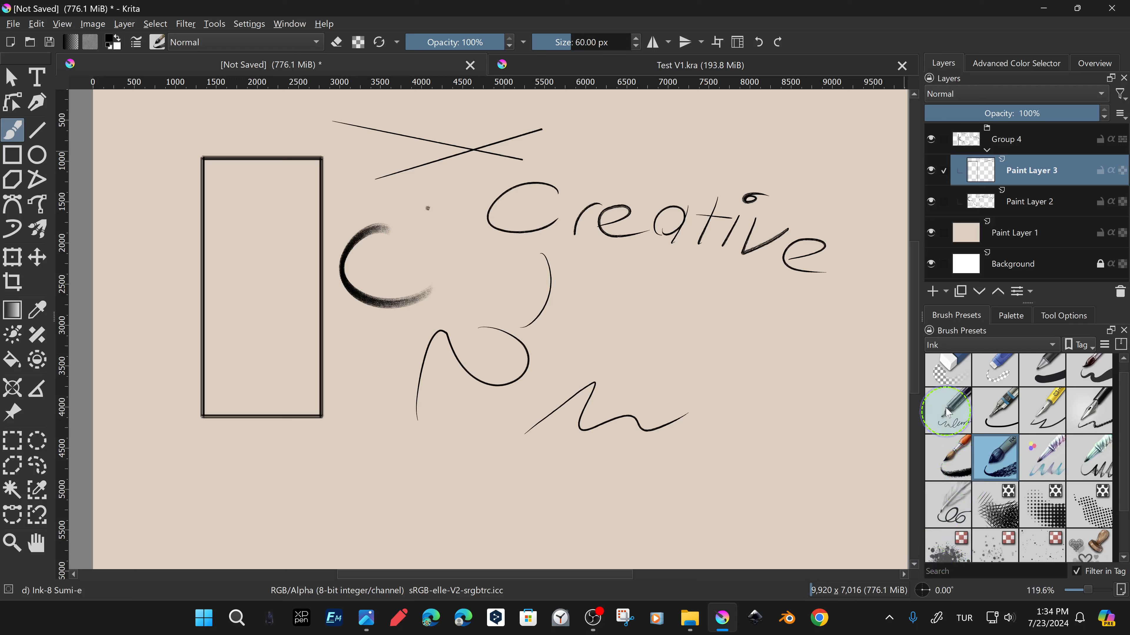
{"action": "left_click", "coordinate": [932, 292]}
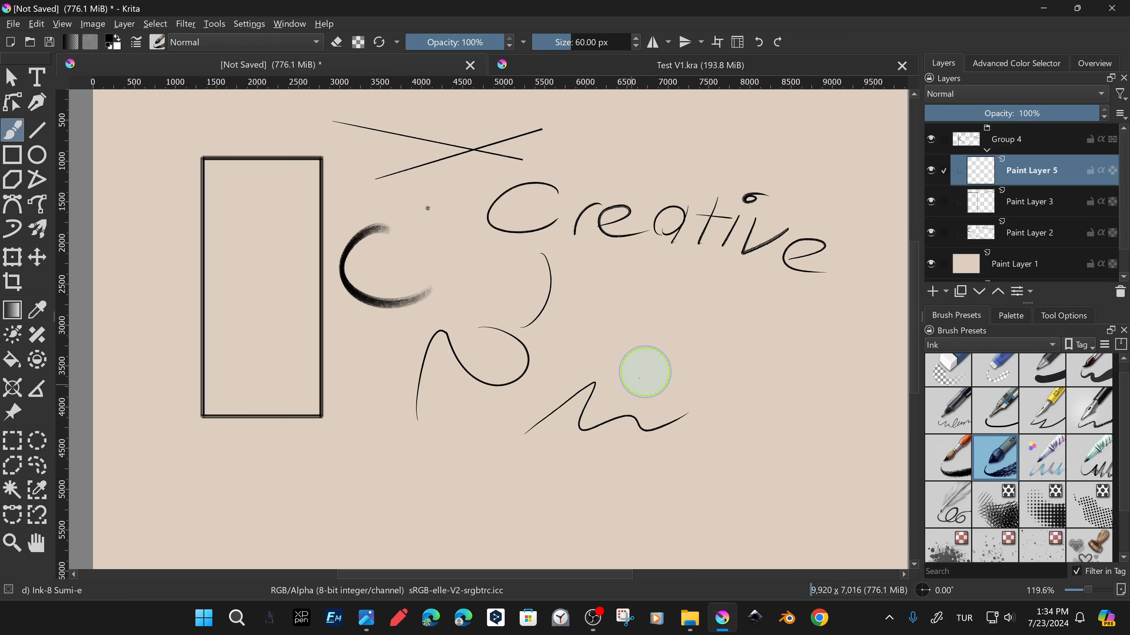
{"action": "mouse_move", "coordinate": [654, 389]}
{"action": "left_mouse_down"}
{"action": "mouse_move", "coordinate": [681, 331]}
{"action": "mouse_move", "coordinate": [769, 354]}
{"action": "mouse_move", "coordinate": [819, 392]}
{"action": "mouse_move", "coordinate": [854, 398]}
{"action": "left_mouse_up"}
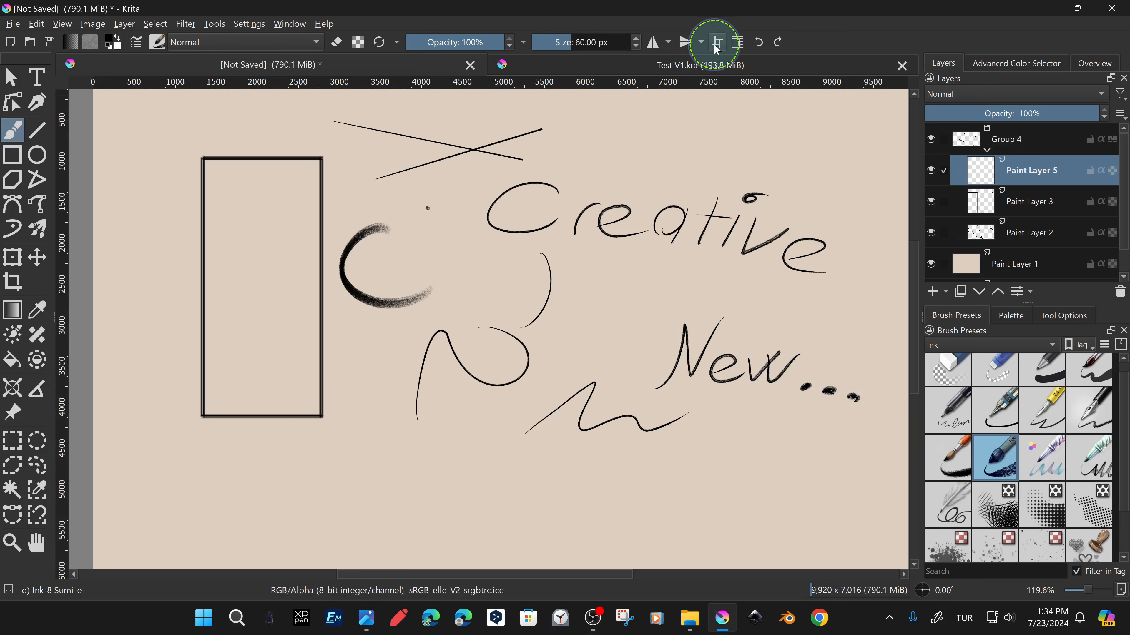
Undo the dots drawn after the handwritten word "New".
{"action": "left_click", "coordinate": [756, 43]}
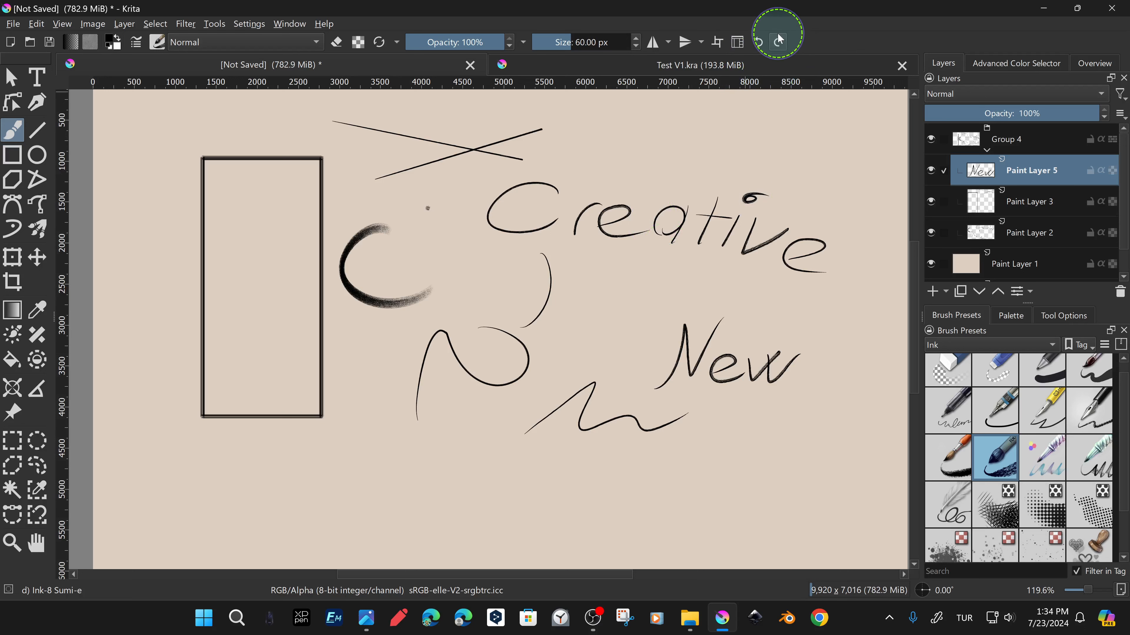
{"action": "key", "text": "ctrl+z"}
{"action": "key", "text": "ctrl+z"}
{"action": "key", "text": "ctrl+z"}
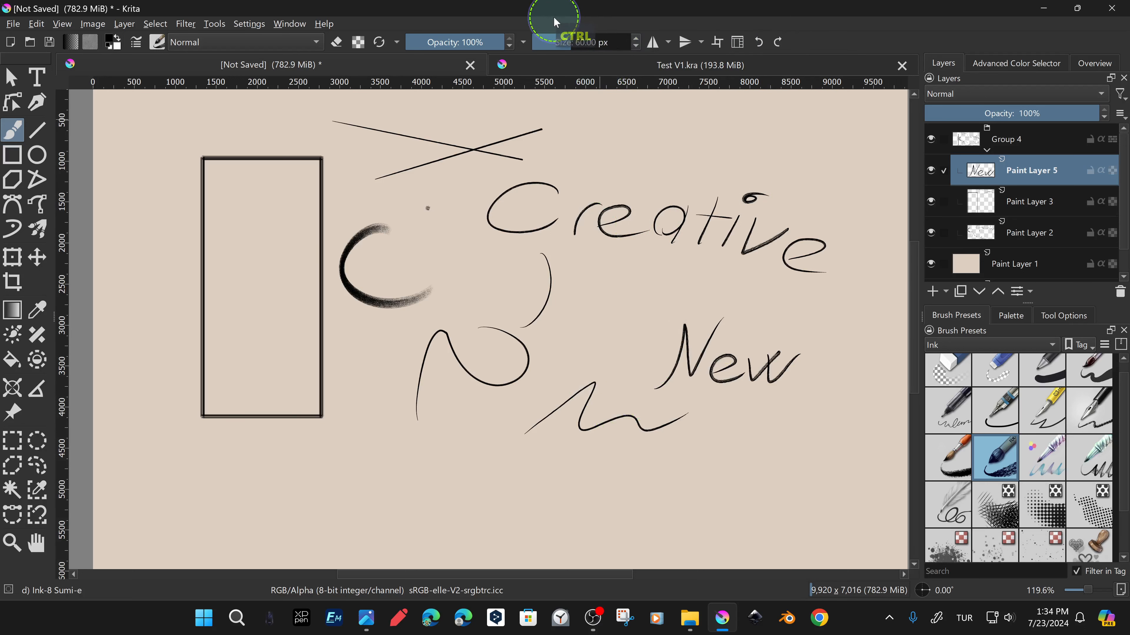
Preview the drawing as a repeating pattern in wrap-around mode and return to the normal canvas view.
{"action": "left_click", "coordinate": [718, 42]}
{"action": "scroll", "coordinate": [453, 340], "scroll_direction": "down", "scroll_amount": 8}
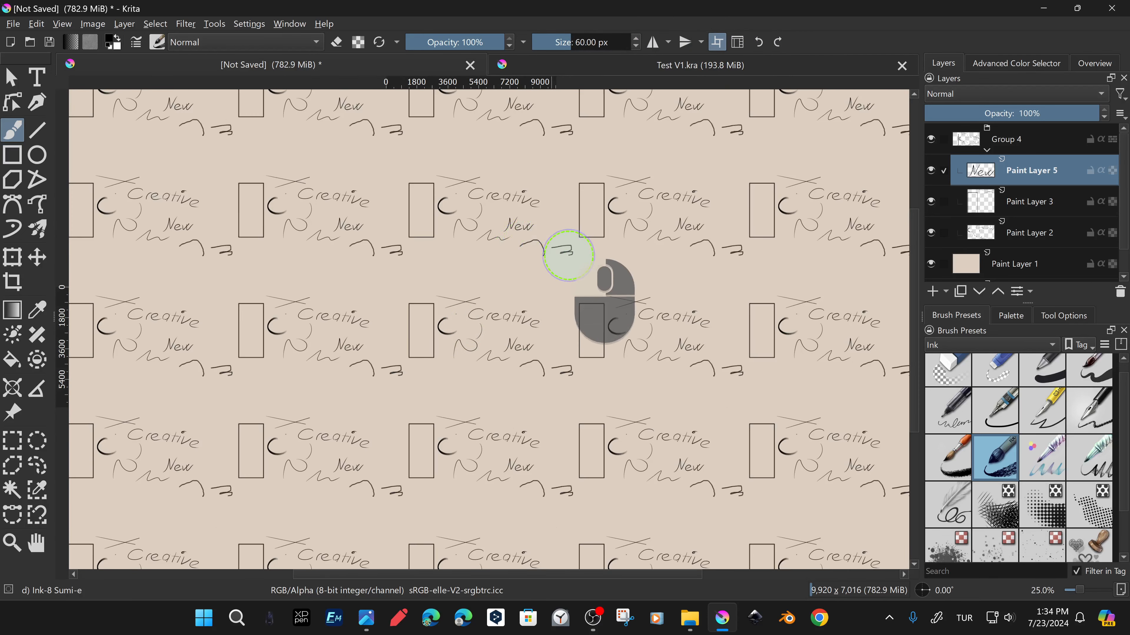
{"action": "left_click", "coordinate": [717, 43]}
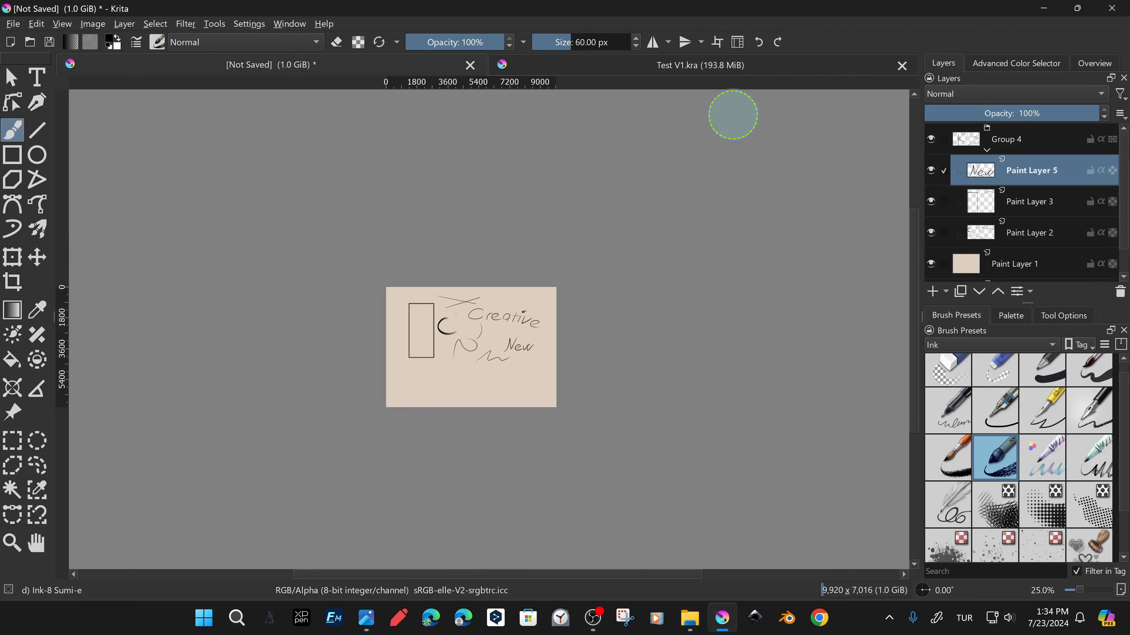
{"action": "left_click", "coordinate": [1122, 586]}
{"action": "left_click_drag", "start_coordinate": [416, 426], "coordinate": [538, 320]}
Hide the Edit toolbar and check the workspace chooser.
{"action": "left_click", "coordinate": [256, 27]}
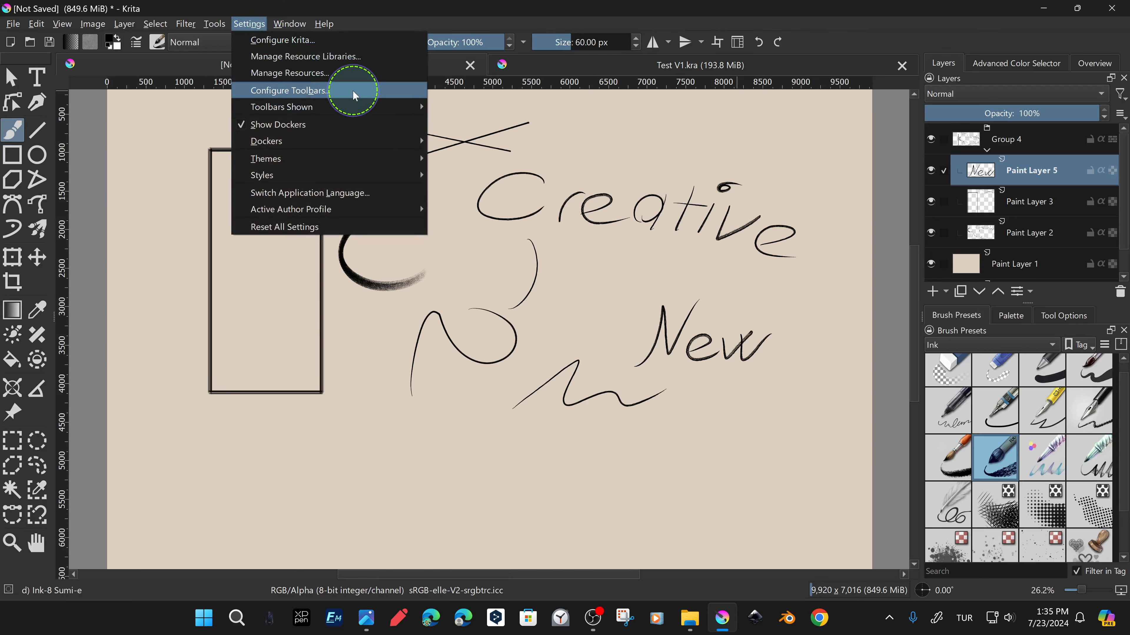
{"action": "mouse_move", "coordinate": [401, 107]}
{"action": "left_click", "coordinate": [439, 123]}
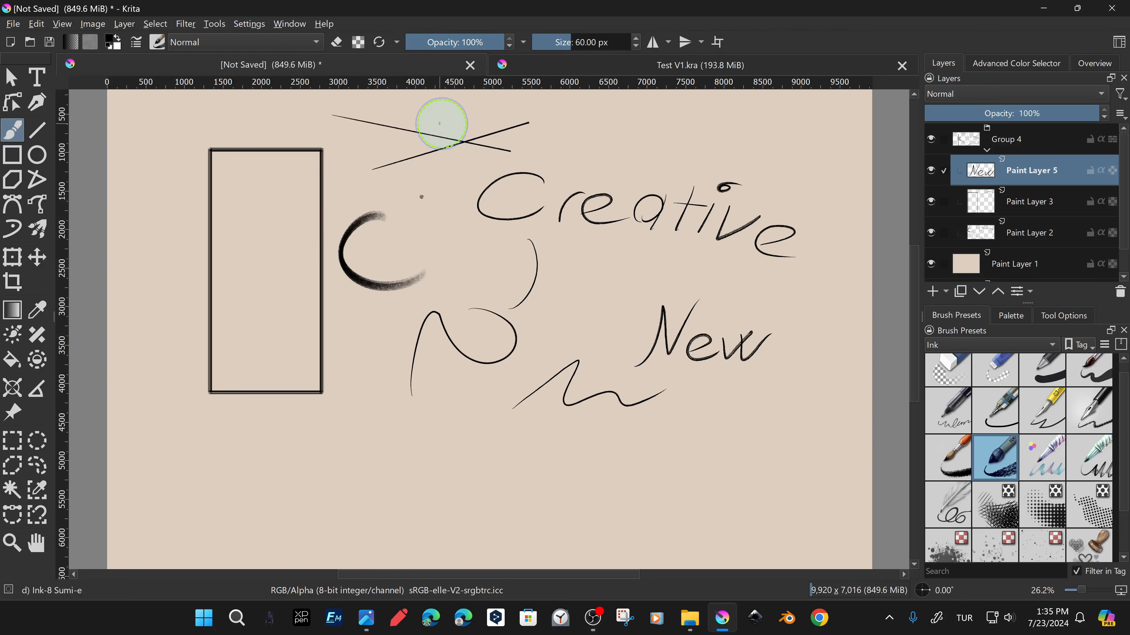
{"action": "left_click", "coordinate": [1120, 43]}
{"action": "left_click", "coordinate": [886, 28]}
Hide the File toolbar and the Brushes and Stuff toolbar.
{"action": "left_click", "coordinate": [290, 24]}
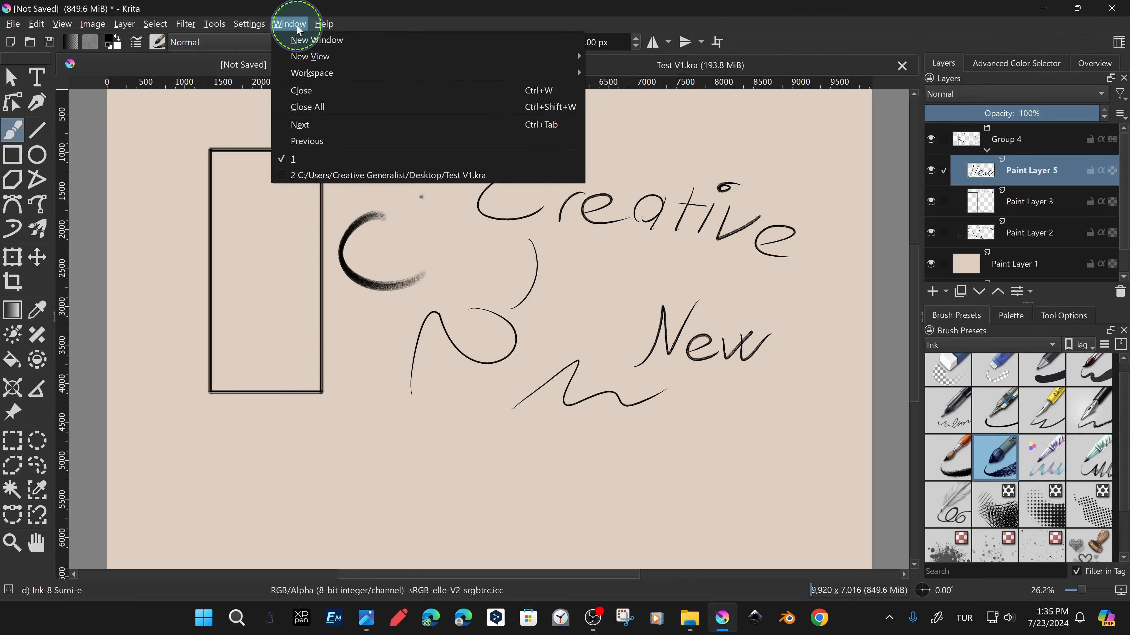
{"action": "mouse_move", "coordinate": [250, 24]}
{"action": "mouse_move", "coordinate": [374, 105]}
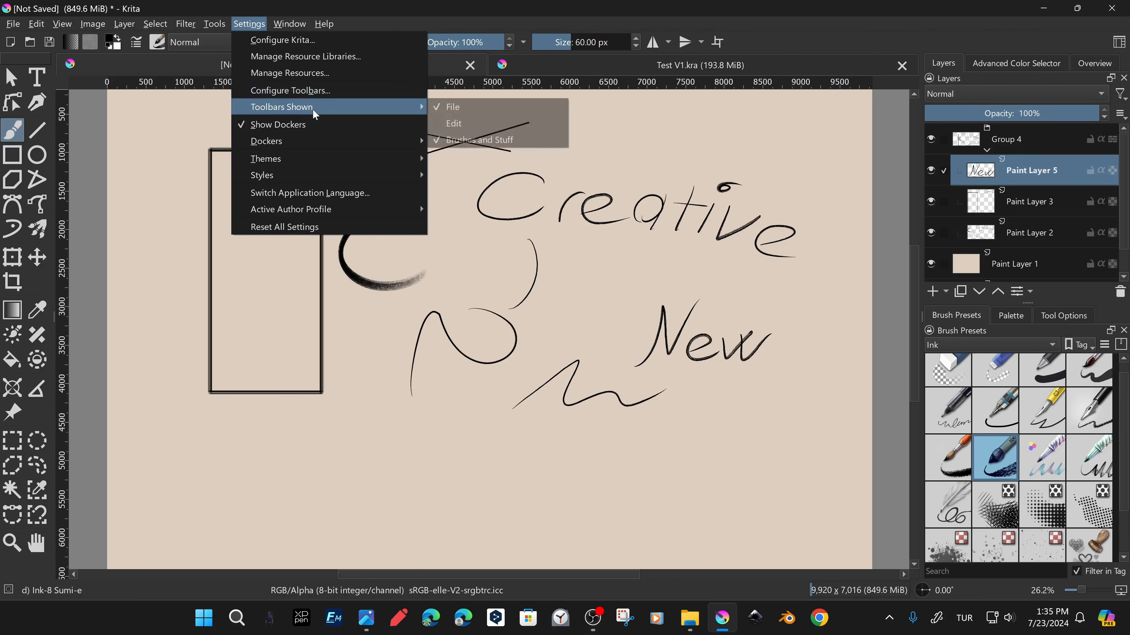
{"action": "left_click", "coordinate": [438, 109]}
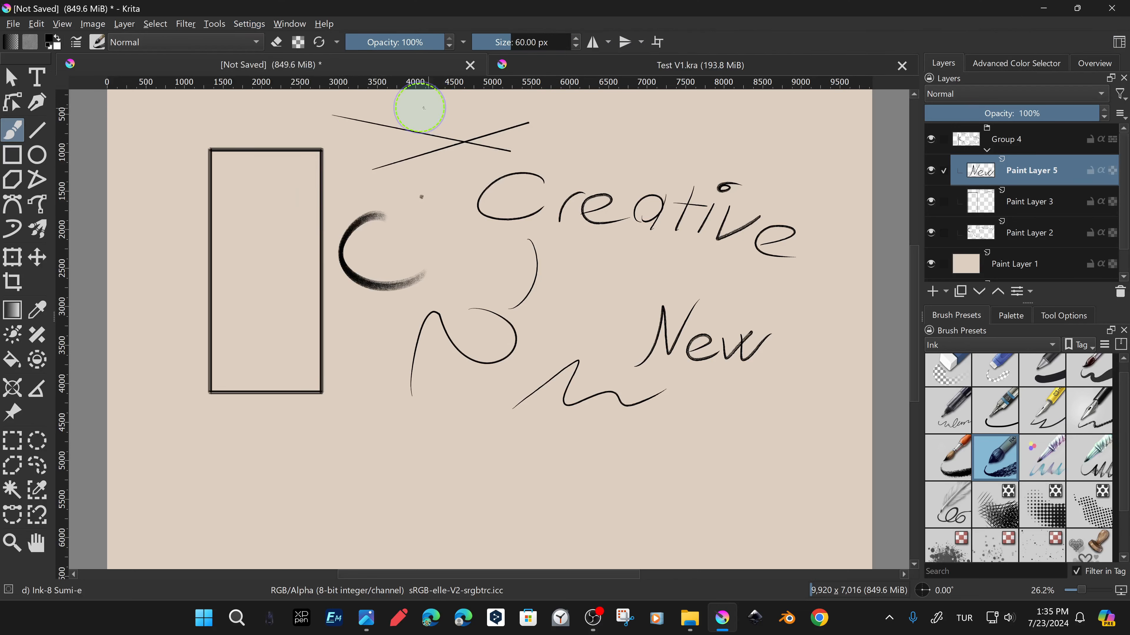
{"action": "left_click", "coordinate": [250, 24]}
{"action": "mouse_move", "coordinate": [311, 107]}
{"action": "left_click", "coordinate": [480, 140]}
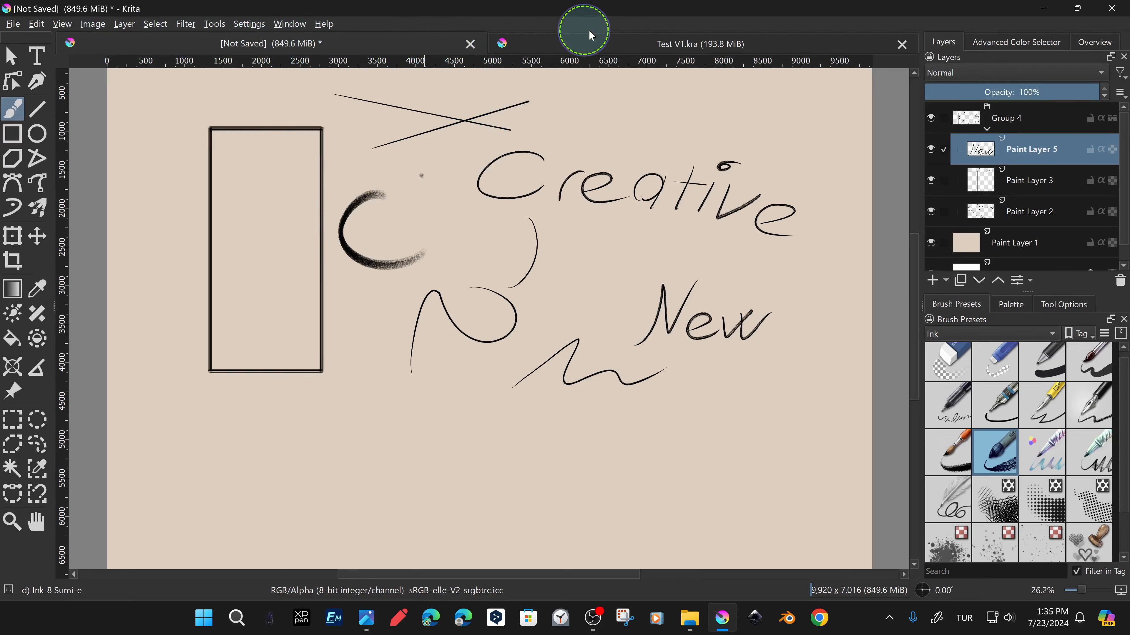
Show the File toolbar and the Brushes and Stuff toolbar again.
{"action": "left_click", "coordinate": [249, 23]}
{"action": "mouse_move", "coordinate": [418, 107]}
{"action": "left_click", "coordinate": [468, 107]}
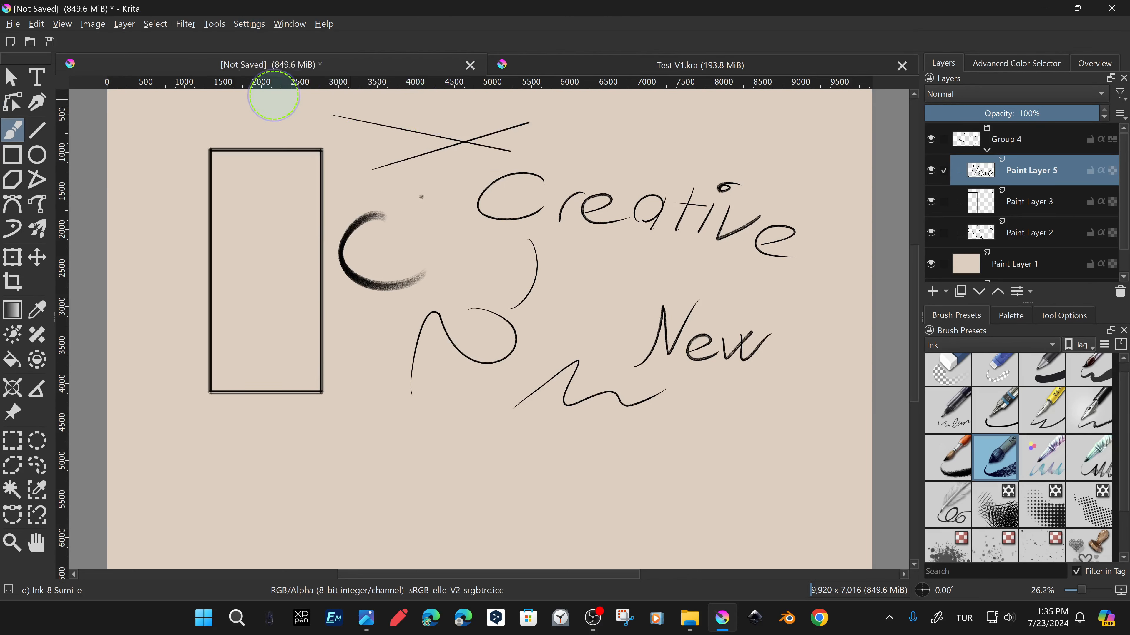
{"action": "left_click", "coordinate": [289, 24]}
{"action": "mouse_move", "coordinate": [249, 24]}
{"action": "mouse_move", "coordinate": [312, 106]}
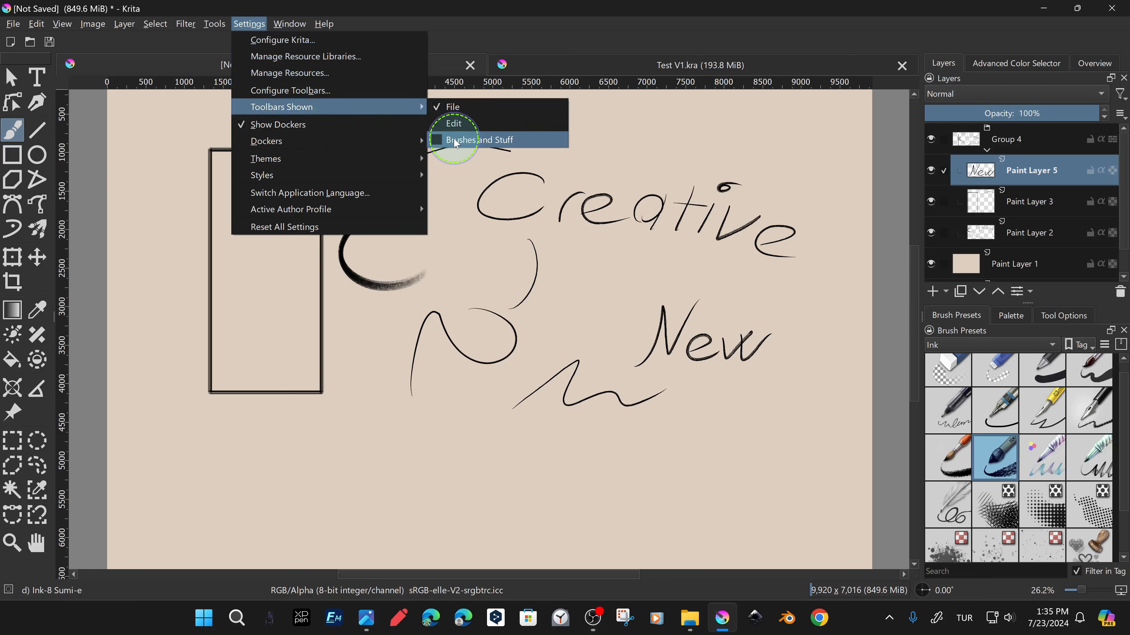
{"action": "left_click", "coordinate": [480, 140]}
Add the Use Pen Pressure action to the BrushesAndStuff toolbar, filtering the available actions with "pressu".
{"action": "left_click", "coordinate": [250, 24]}
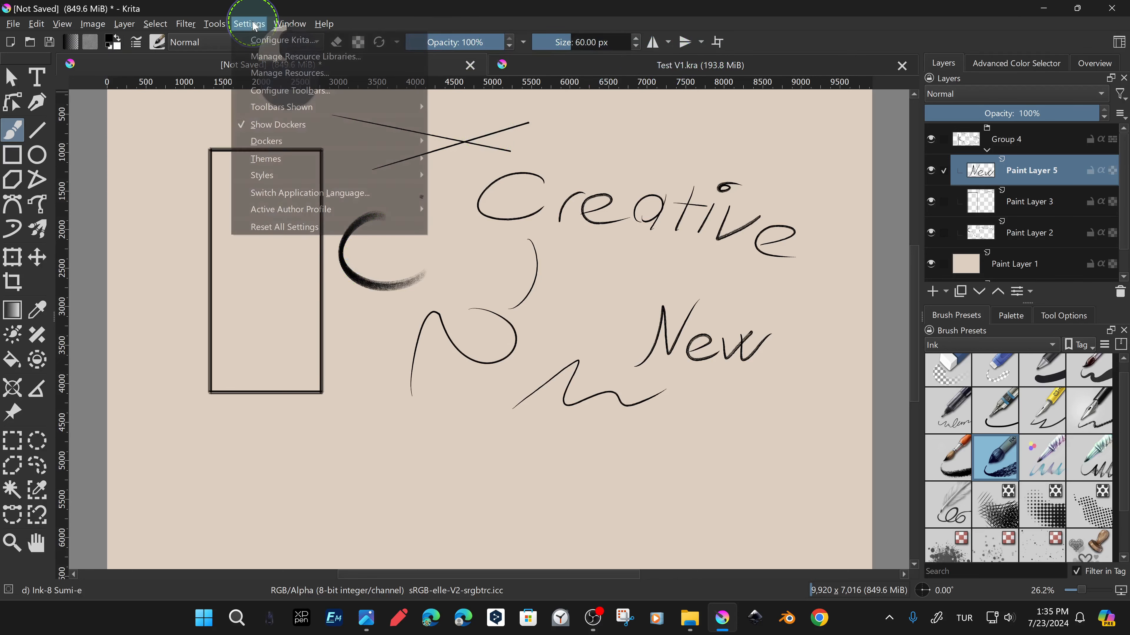
{"action": "left_click", "coordinate": [290, 23]}
{"action": "mouse_move", "coordinate": [248, 22]}
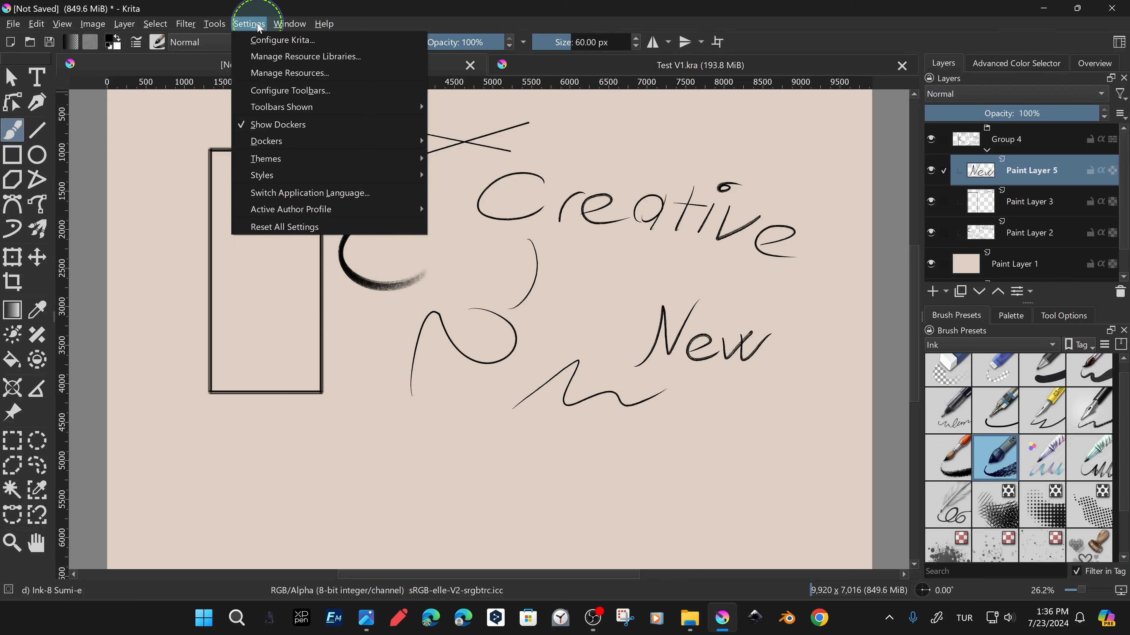
{"action": "mouse_move", "coordinate": [328, 106]}
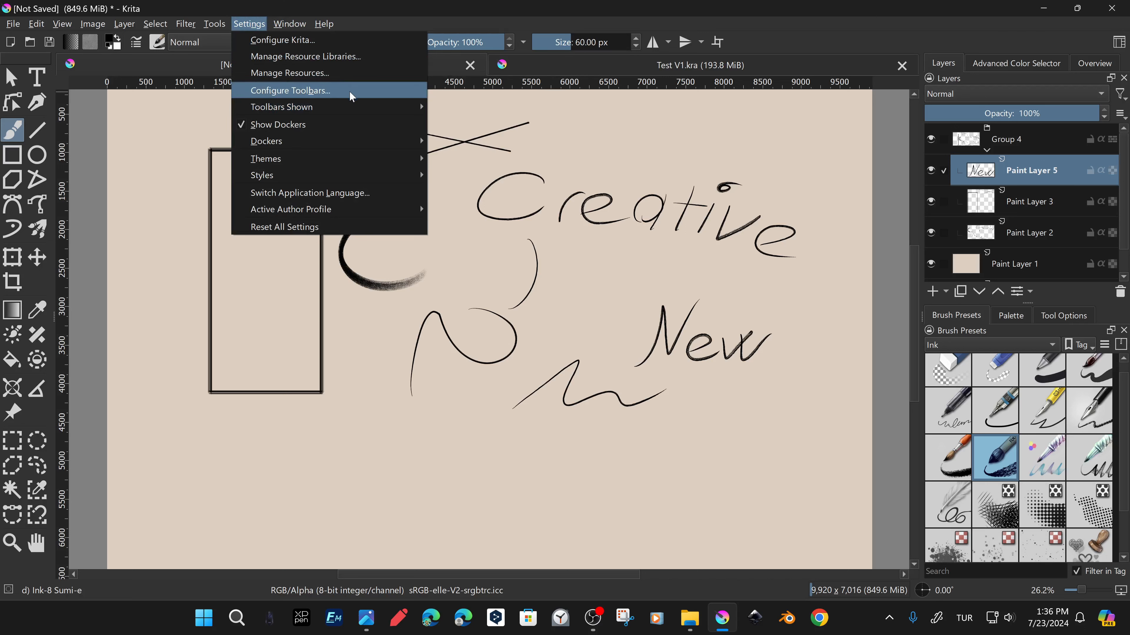
{"action": "left_click", "coordinate": [320, 91]}
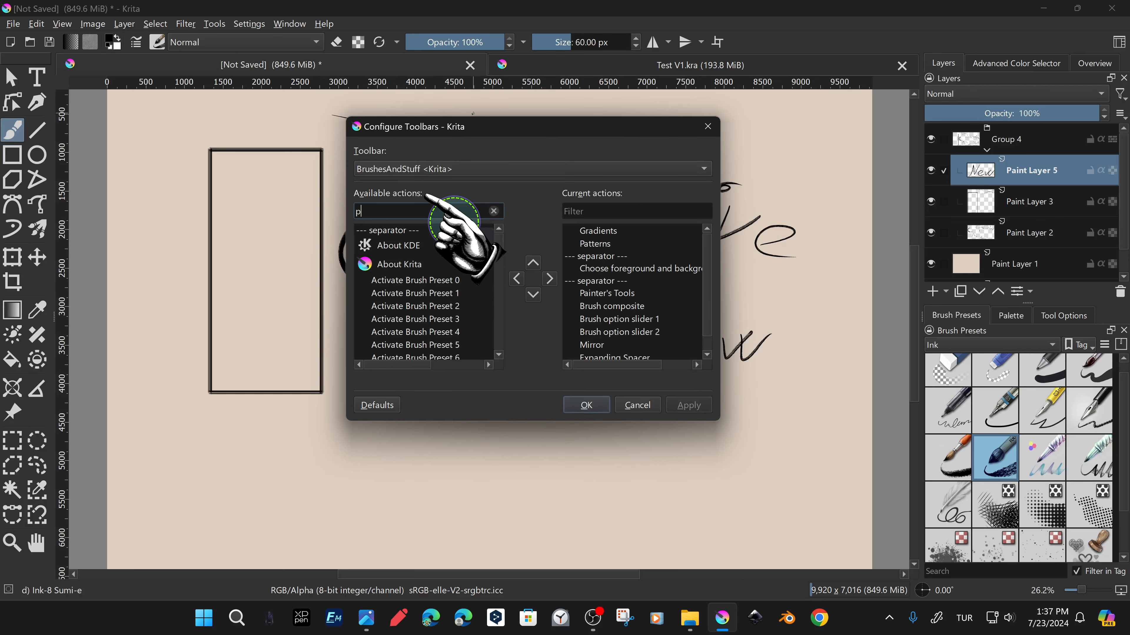
{"action": "type", "text": "pres"}
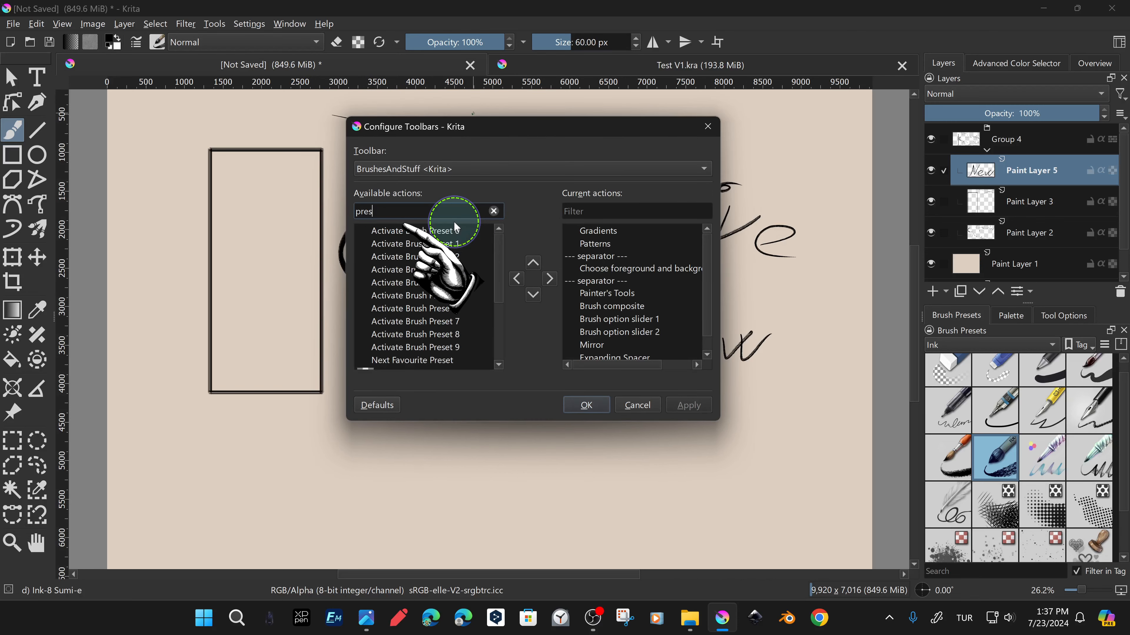
{"action": "type", "text": "su"}
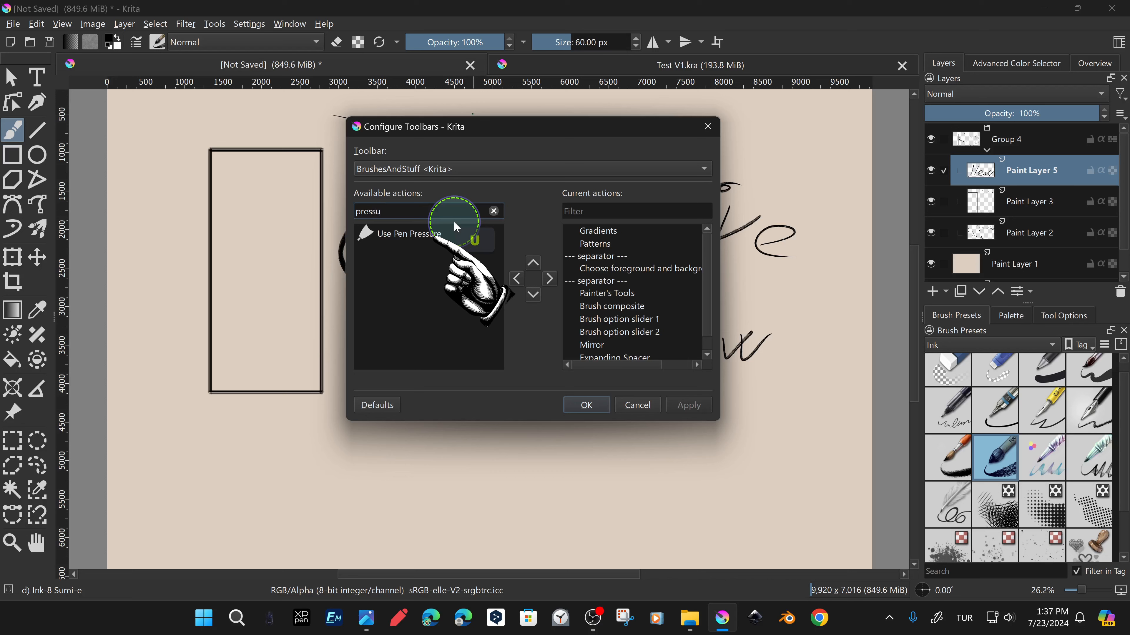
{"action": "left_click", "coordinate": [433, 238]}
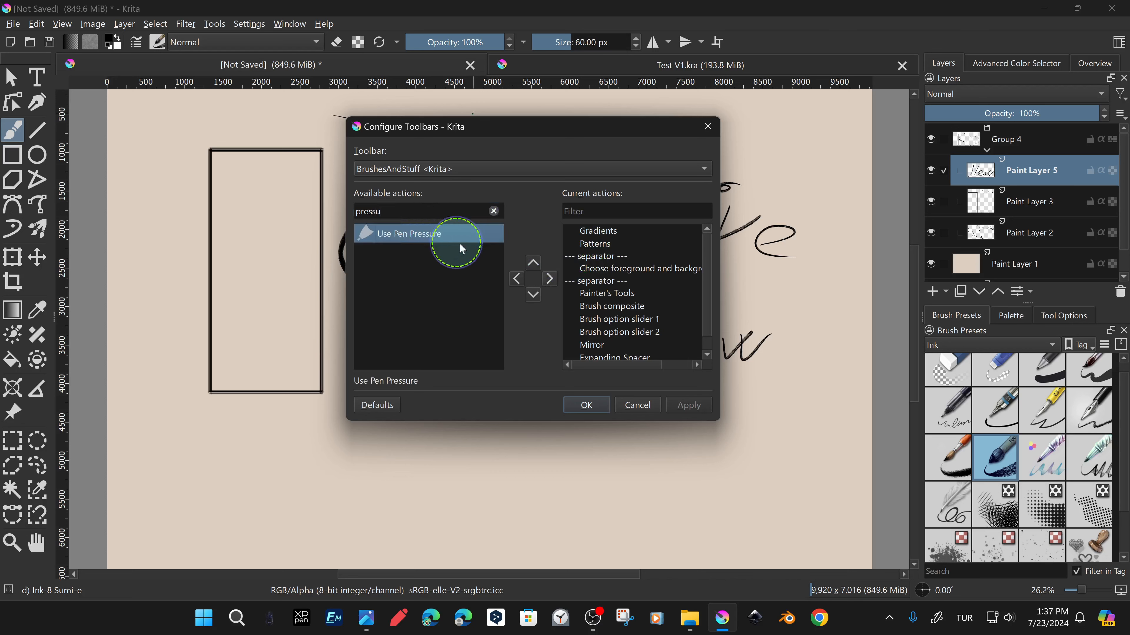
{"action": "left_click", "coordinate": [552, 279]}
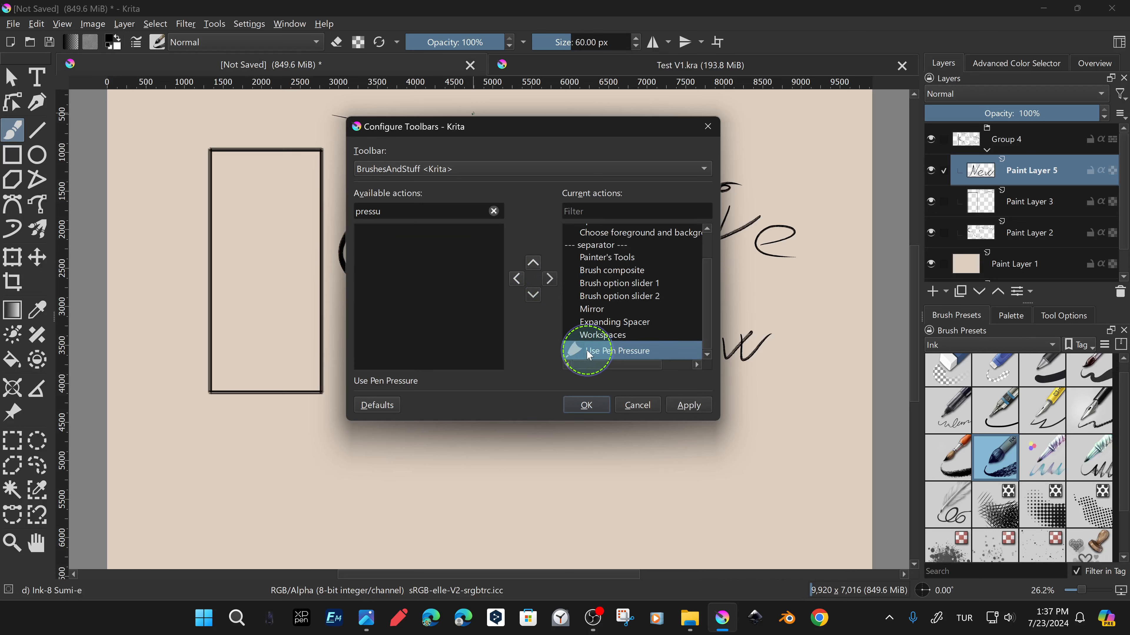
Move Use Pen Pressure directly below Painter's Tools in the current actions and apply the change.
{"action": "left_click", "coordinate": [533, 263]}
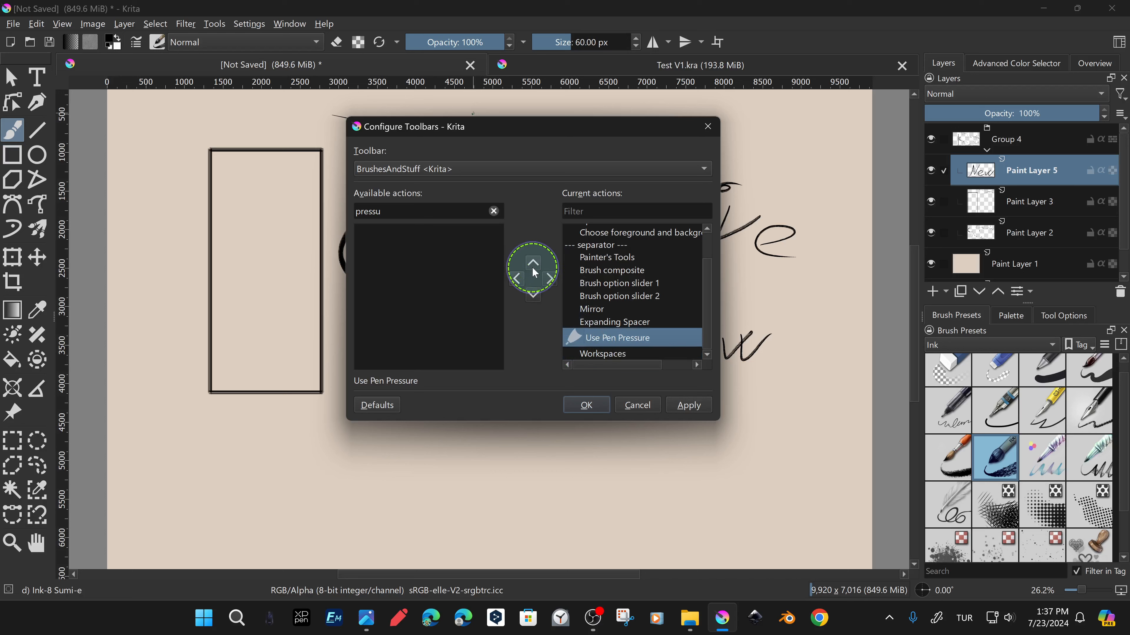
{"action": "mouse_move", "coordinate": [574, 334]}
{"action": "left_mouse_down"}
{"action": "mouse_move", "coordinate": [606, 258]}
{"action": "mouse_move", "coordinate": [634, 242]}
{"action": "mouse_move", "coordinate": [636, 308]}
{"action": "mouse_move", "coordinate": [660, 270]}
{"action": "left_mouse_up"}
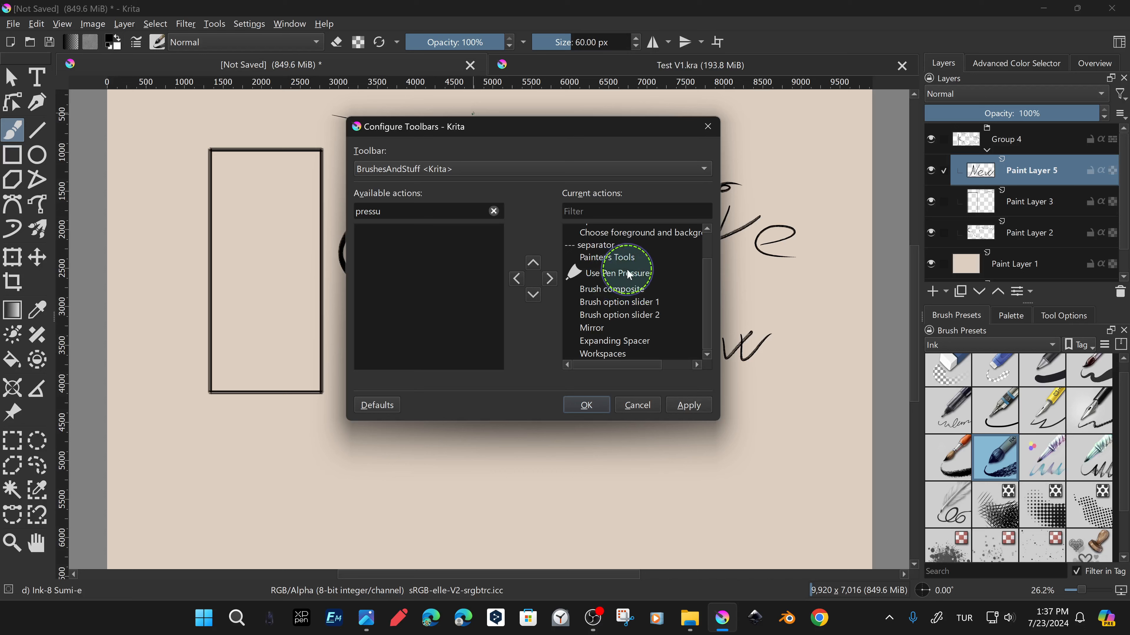
{"action": "left_click", "coordinate": [682, 404]}
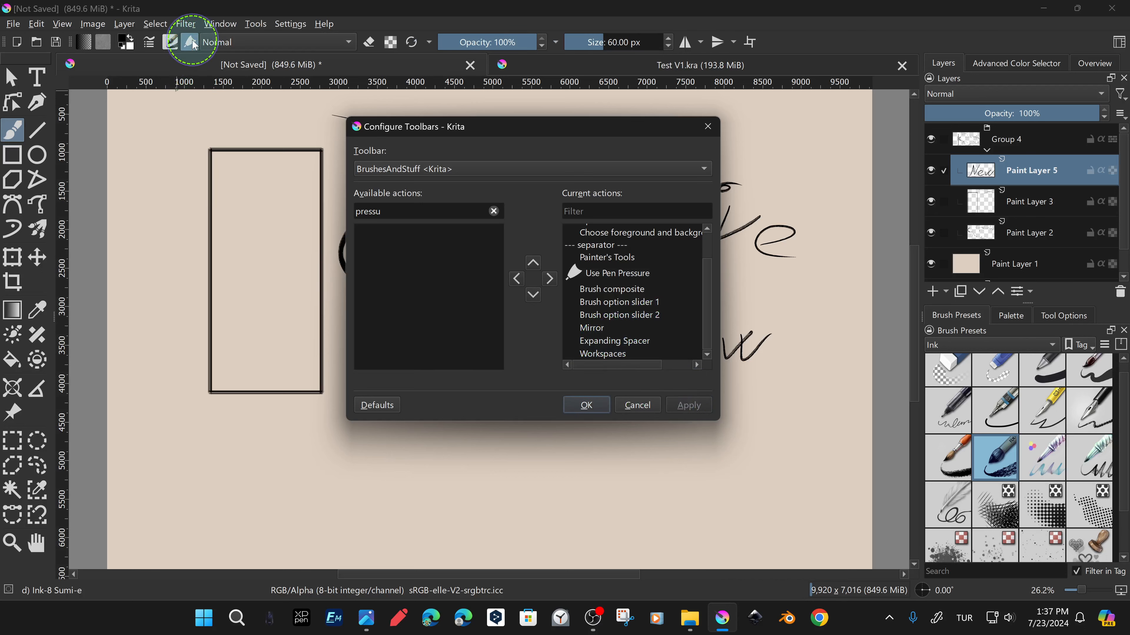
Place Use Pen Pressure between Brush composite and Brush option slider 1, and confirm the toolbar configuration.
{"action": "mouse_move", "coordinate": [609, 279]}
{"action": "left_mouse_down"}
{"action": "mouse_move", "coordinate": [609, 310]}
{"action": "mouse_move", "coordinate": [623, 303]}
{"action": "mouse_move", "coordinate": [616, 289]}
{"action": "left_mouse_up"}
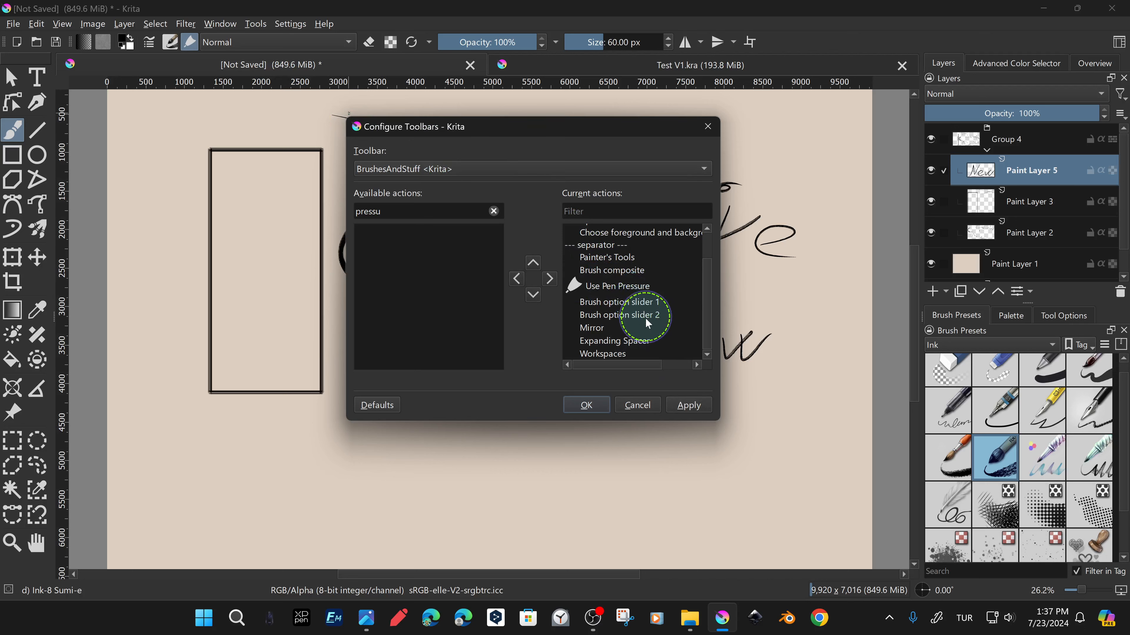
{"action": "left_click", "coordinate": [679, 405]}
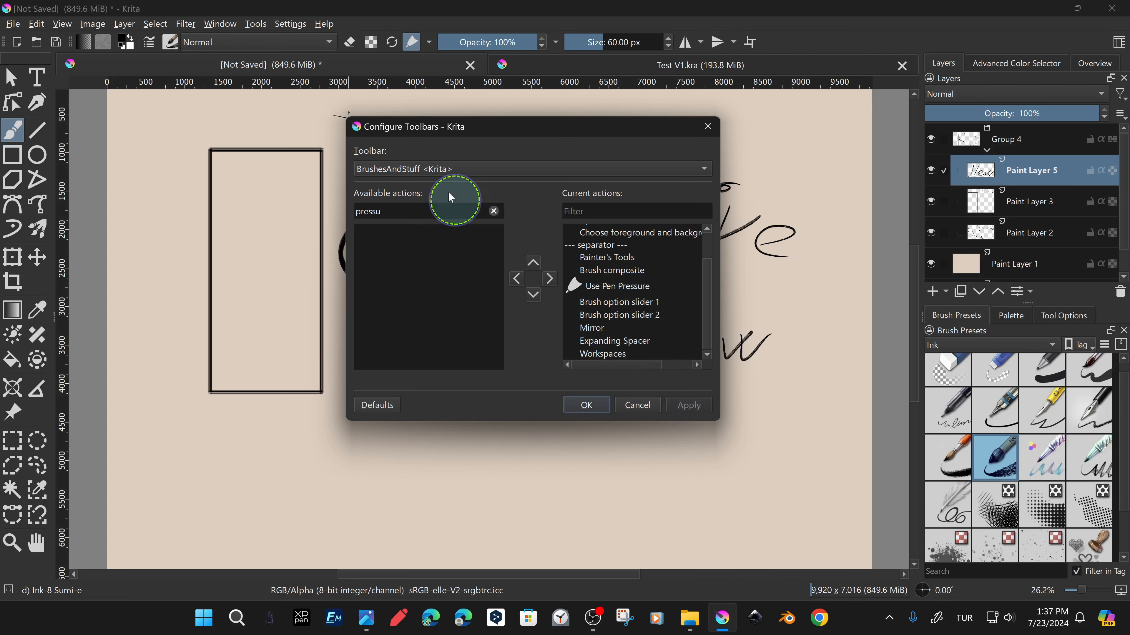
{"action": "left_click", "coordinate": [618, 294]}
{"action": "left_click", "coordinate": [533, 294]}
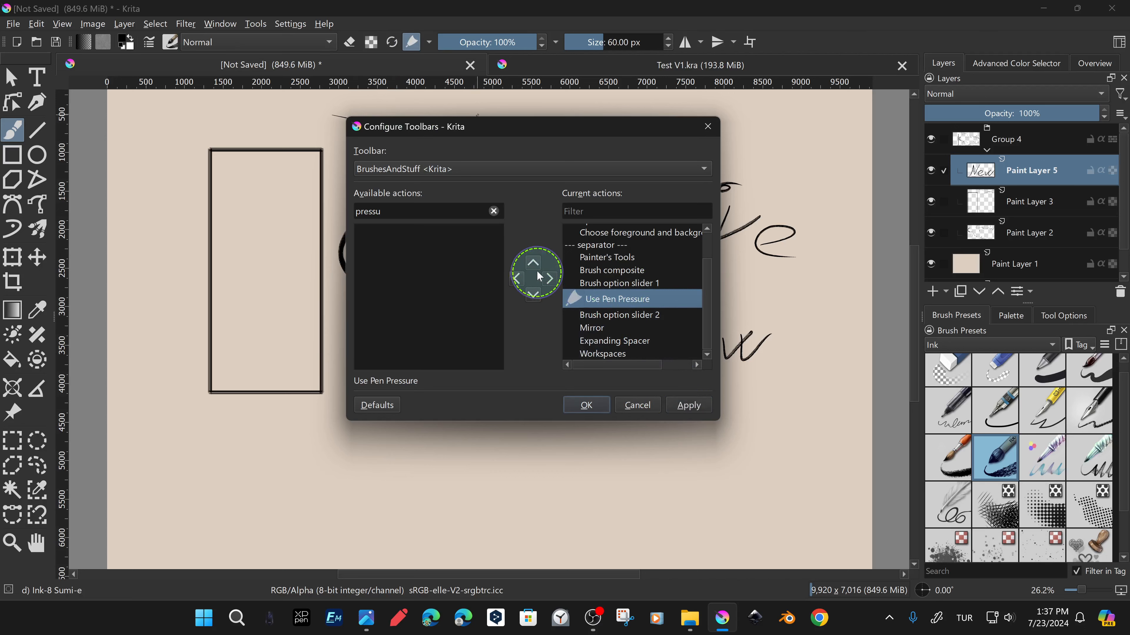
{"action": "left_click", "coordinate": [532, 263]}
{"action": "left_click", "coordinate": [684, 404]}
{"action": "left_click", "coordinate": [586, 405]}
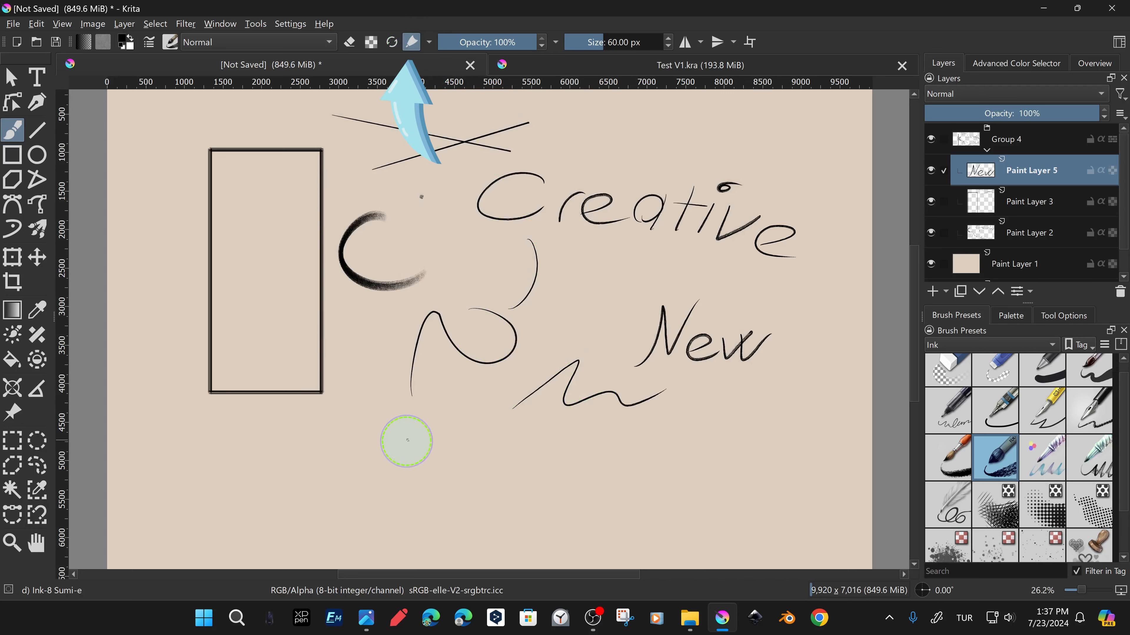
Draw a wavy ink stroke low on the canvas, then disable pen pressure and draw another wave plus four short diagonal strokes.
{"action": "mouse_move", "coordinate": [394, 447]}
{"action": "left_mouse_down"}
{"action": "mouse_move", "coordinate": [449, 434]}
{"action": "mouse_move", "coordinate": [577, 456]}
{"action": "mouse_move", "coordinate": [662, 454]}
{"action": "left_mouse_up"}
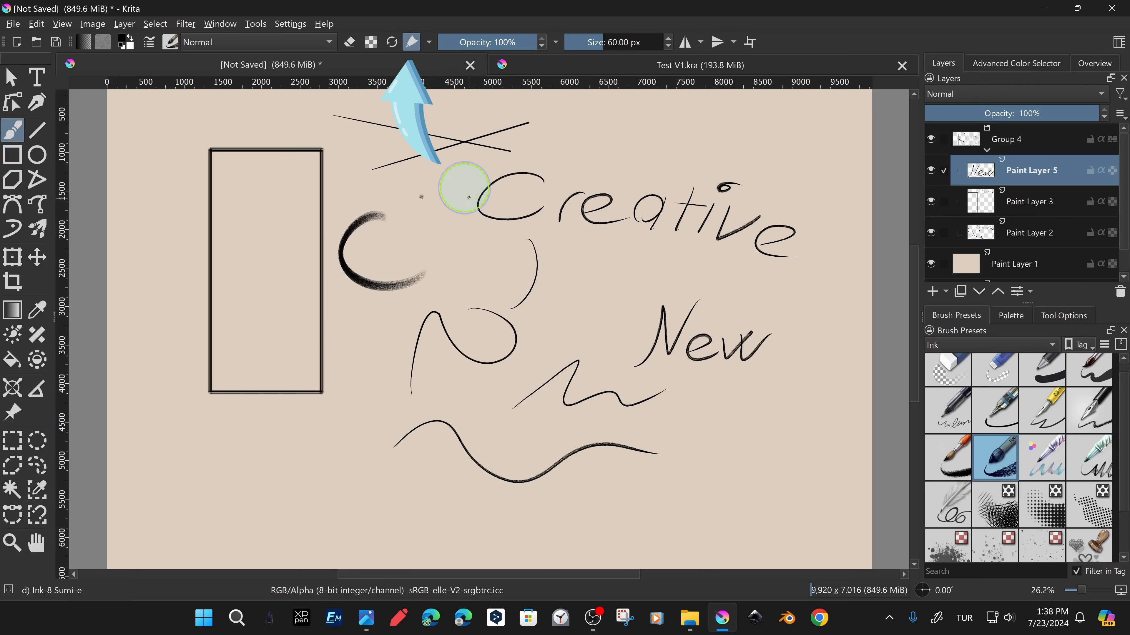
{"action": "left_click", "coordinate": [411, 42]}
{"action": "left_click_drag", "start_coordinate": [414, 503], "coordinate": [695, 500]}
{"action": "left_click_drag", "start_coordinate": [681, 470], "coordinate": [740, 445]}
{"action": "left_click_drag", "start_coordinate": [710, 472], "coordinate": [771, 451]}
{"action": "left_click_drag", "start_coordinate": [720, 489], "coordinate": [777, 469]}
{"action": "left_click_drag", "start_coordinate": [733, 502], "coordinate": [796, 485]}
Turn pen pressure back on and draw thin curves and hatching lines in the lower part of the canvas.
{"action": "left_click", "coordinate": [412, 42]}
{"action": "left_click_drag", "start_coordinate": [685, 438], "coordinate": [790, 418]}
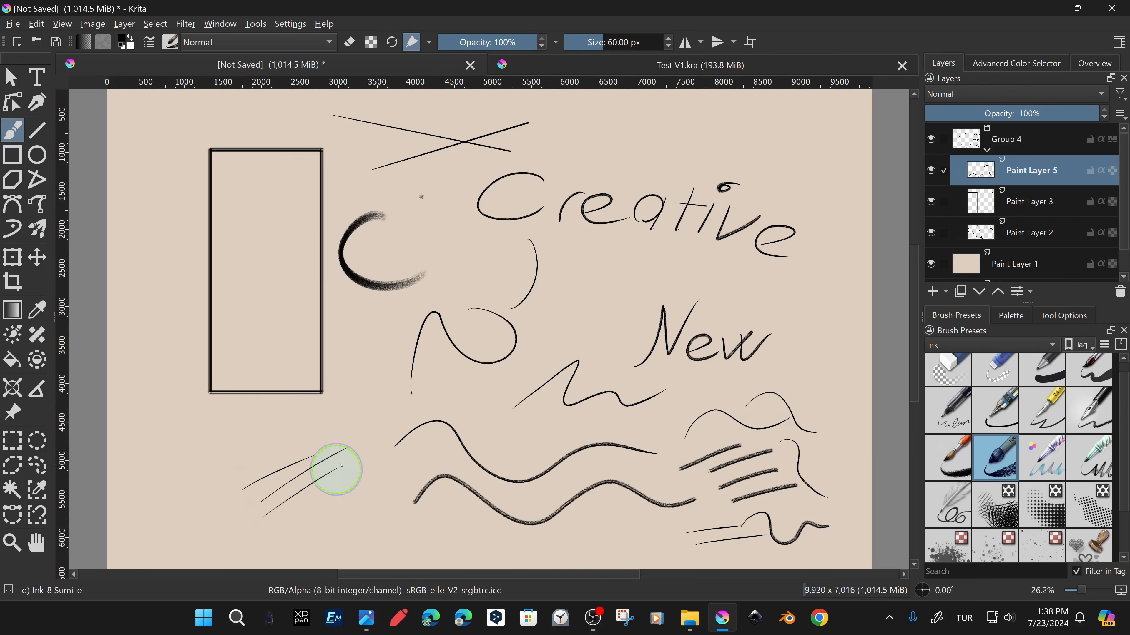
{"action": "left_click_drag", "start_coordinate": [335, 478], "coordinate": [308, 522]}
{"action": "left_click_drag", "start_coordinate": [243, 439], "coordinate": [193, 510]}
{"action": "left_click_drag", "start_coordinate": [136, 417], "coordinate": [173, 452]}
Draw a thin wavy stroke with another ink brush preset, and return to Ink-8 Sumi-e for a short line below "New".
{"action": "left_click", "coordinate": [948, 504]}
{"action": "left_click_drag", "start_coordinate": [579, 533], "coordinate": [740, 526]}
{"action": "left_click", "coordinate": [995, 457]}
{"action": "left_click_drag", "start_coordinate": [756, 376], "coordinate": [808, 370]}
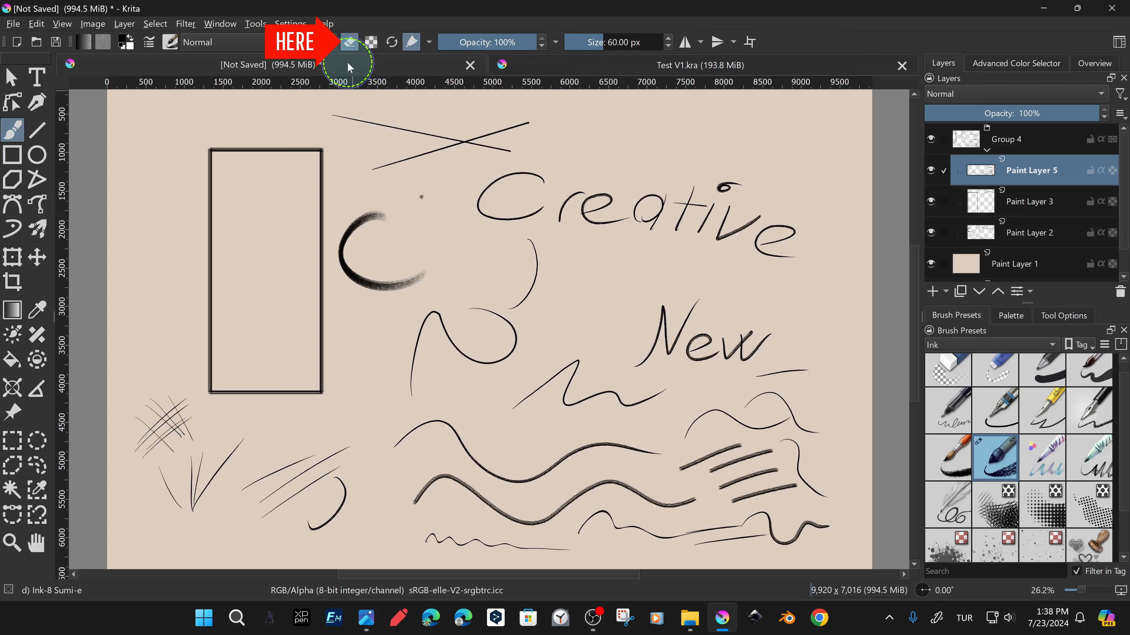
Turn on eraser mode for the Ink-8 Sumi-e brush and erase streaks through the rectangle's outline on Paint Layer 3.
{"action": "left_click", "coordinate": [349, 44]}
{"action": "mouse_move", "coordinate": [243, 167]}
{"action": "left_mouse_down"}
{"action": "mouse_move", "coordinate": [288, 132]}
{"action": "mouse_move", "coordinate": [263, 165]}
{"action": "left_mouse_up"}
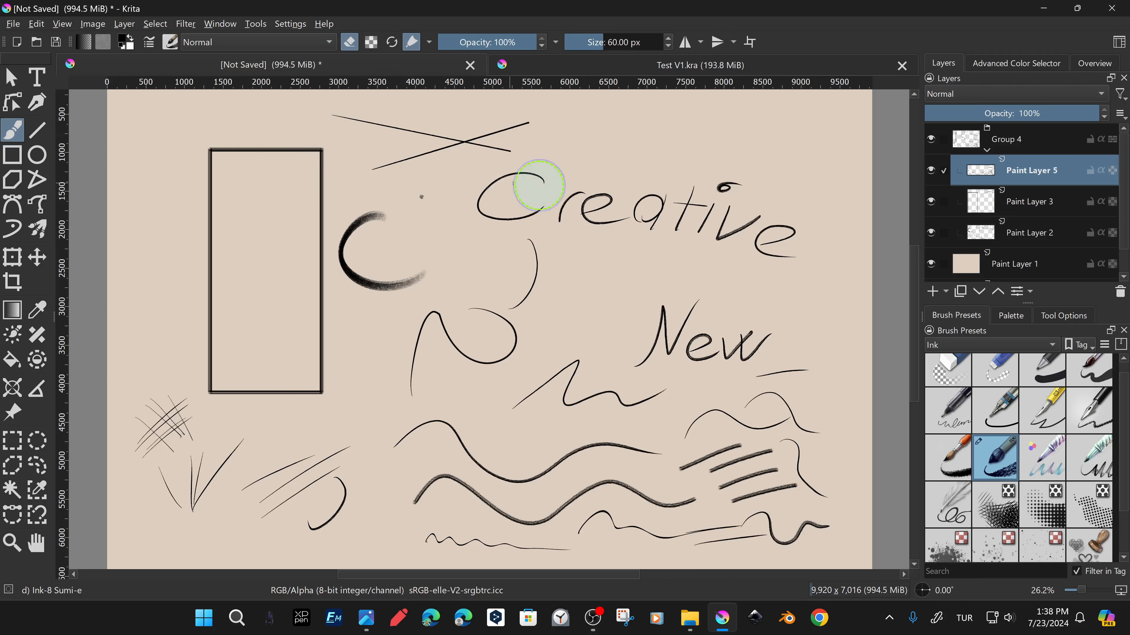
{"action": "left_click", "coordinate": [984, 208]}
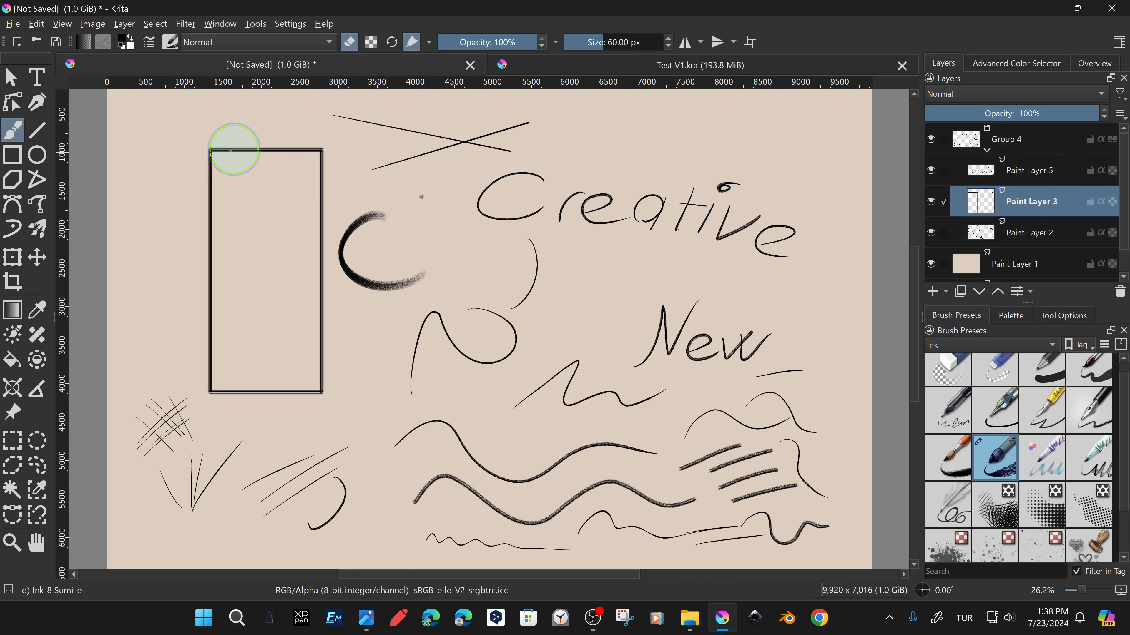
{"action": "mouse_move", "coordinate": [262, 150]}
{"action": "left_mouse_down"}
{"action": "mouse_move", "coordinate": [300, 141]}
{"action": "mouse_move", "coordinate": [303, 161]}
{"action": "mouse_move", "coordinate": [322, 167]}
{"action": "mouse_move", "coordinate": [297, 233]}
{"action": "mouse_move", "coordinate": [321, 244]}
{"action": "mouse_move", "coordinate": [319, 374]}
{"action": "mouse_move", "coordinate": [274, 399]}
{"action": "mouse_move", "coordinate": [212, 371]}
{"action": "mouse_move", "coordinate": [212, 262]}
{"action": "mouse_move", "coordinate": [195, 195]}
{"action": "mouse_move", "coordinate": [232, 131]}
{"action": "mouse_move", "coordinate": [196, 308]}
{"action": "mouse_move", "coordinate": [209, 359]}
{"action": "left_mouse_up"}
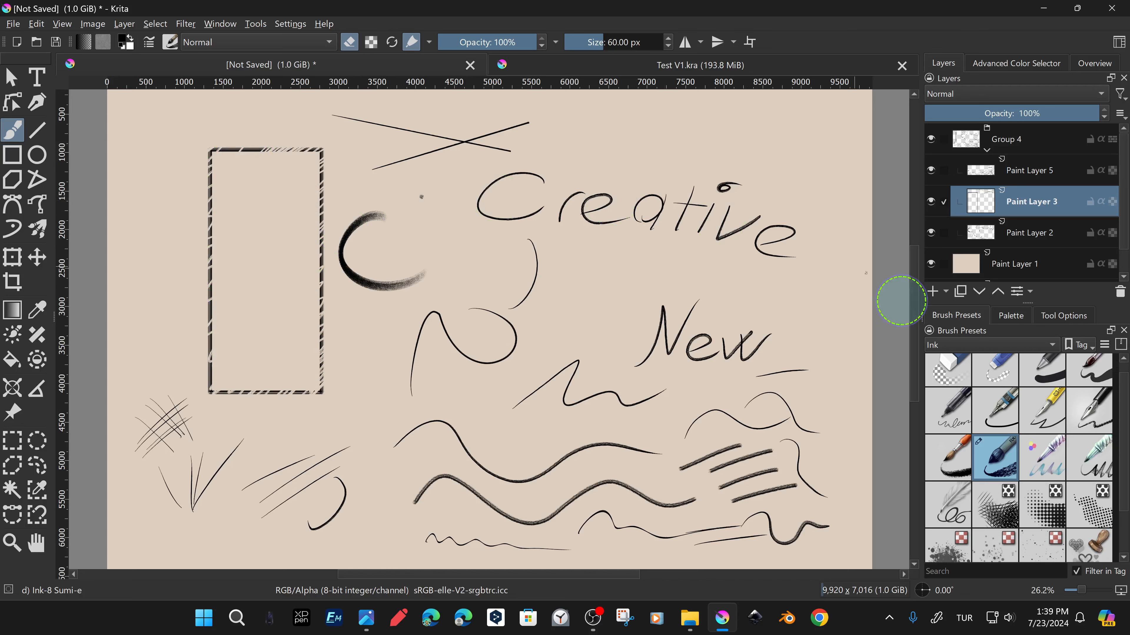
Switch to the Eraser Circle preset, enlarge it up to 288.44 px, and erase the rectangle's upper-left corner.
{"action": "left_click", "coordinate": [948, 373]}
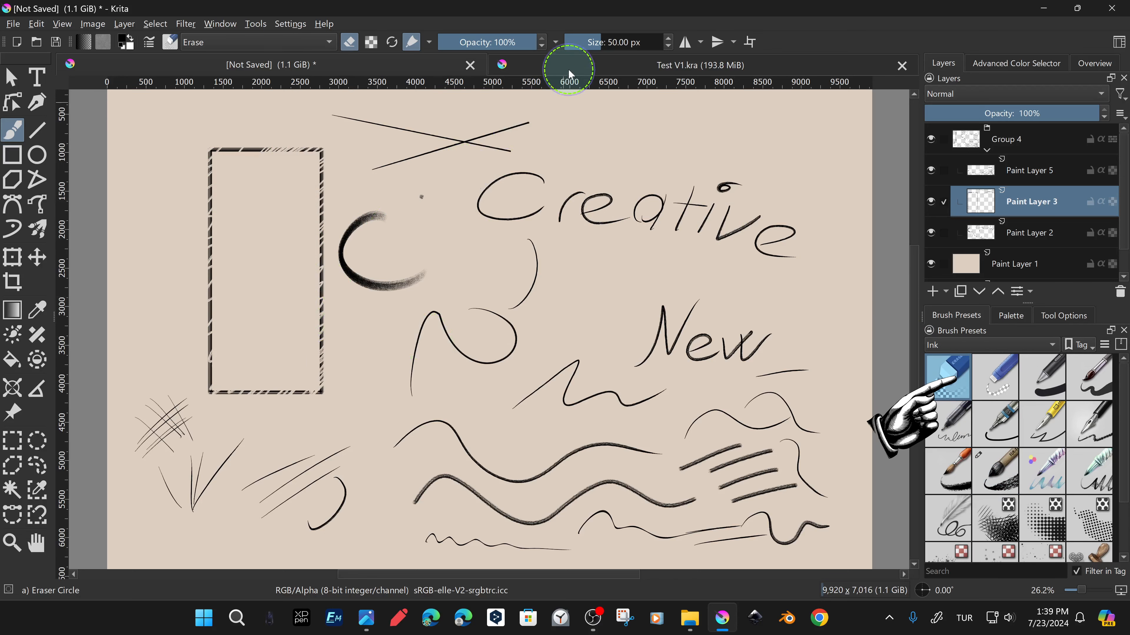
{"action": "left_click_drag", "start_coordinate": [603, 43], "coordinate": [617, 42]}
{"action": "left_click", "coordinate": [219, 184]}
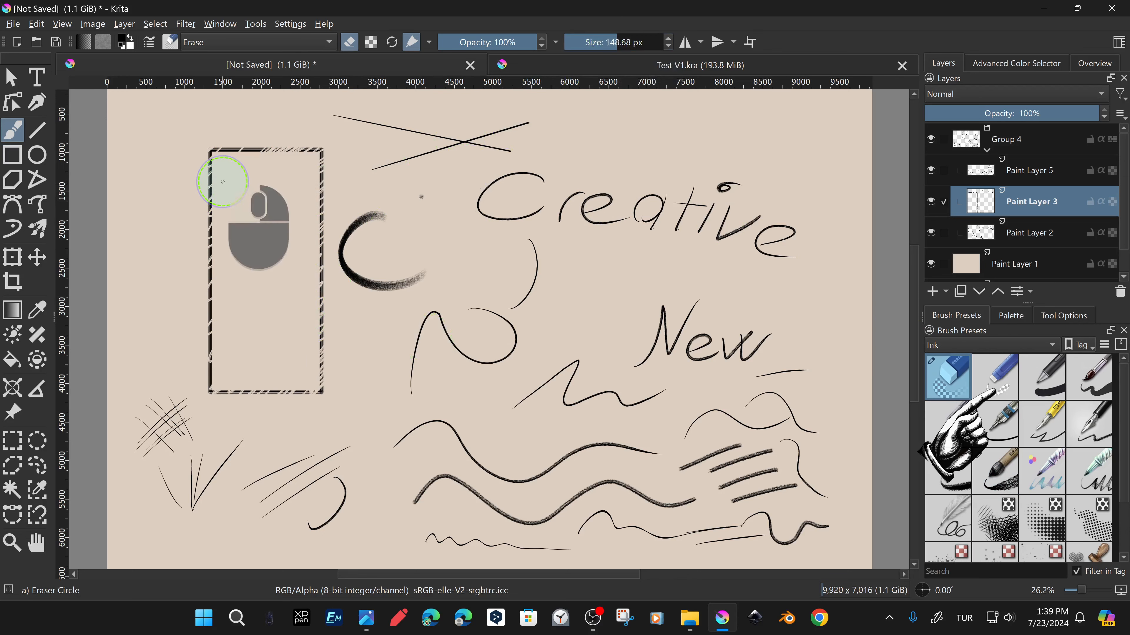
{"action": "left_click", "coordinate": [620, 44]}
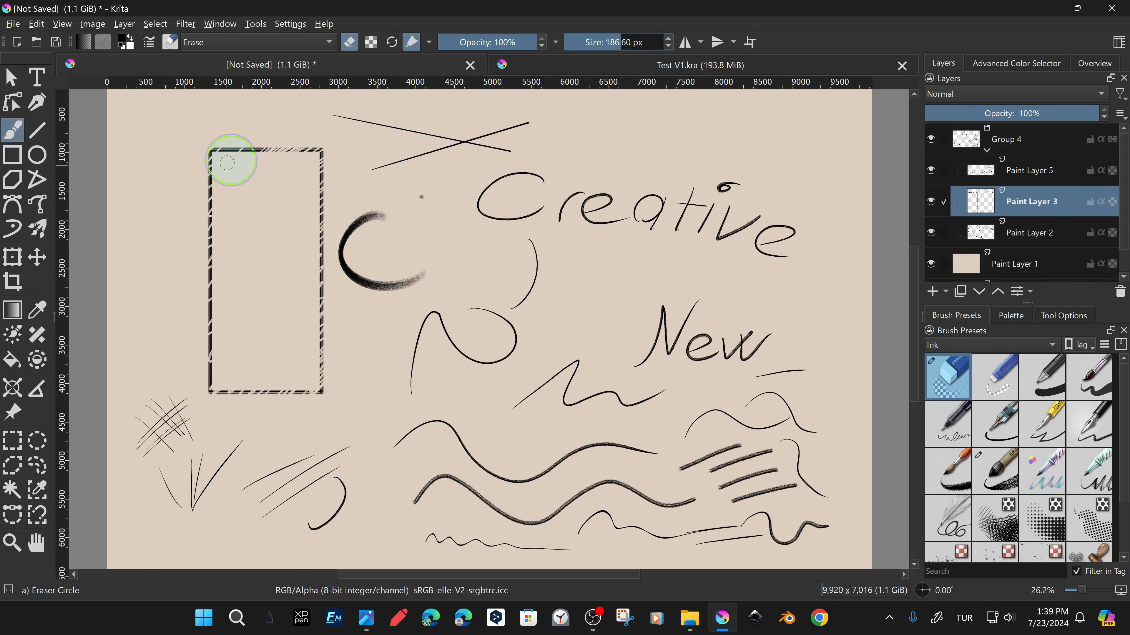
{"action": "mouse_move", "coordinate": [227, 163]}
{"action": "left_mouse_down"}
{"action": "mouse_move", "coordinate": [260, 143]}
{"action": "mouse_move", "coordinate": [232, 159]}
{"action": "mouse_move", "coordinate": [242, 139]}
{"action": "mouse_move", "coordinate": [217, 158]}
{"action": "mouse_move", "coordinate": [221, 132]}
{"action": "mouse_move", "coordinate": [212, 207]}
{"action": "left_mouse_up"}
{"action": "left_click", "coordinate": [629, 43]}
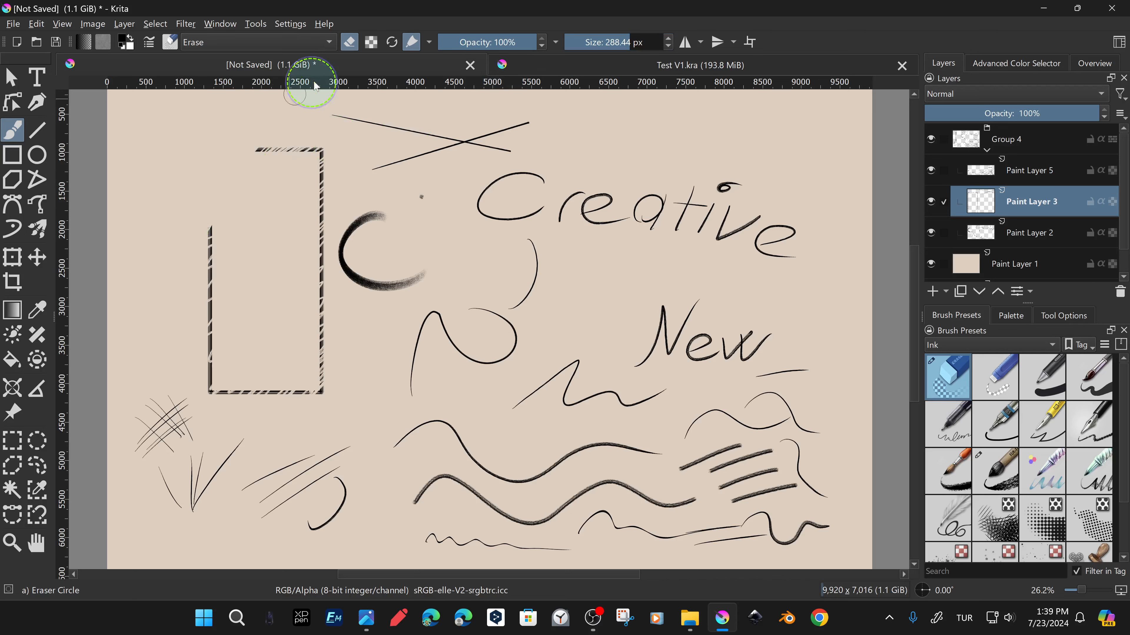
Reload the Eraser Circle preset's original 50 px size and erase a bit more of the rectangle's left edge.
{"action": "left_click", "coordinate": [393, 43]}
{"action": "left_click_drag", "start_coordinate": [210, 252], "coordinate": [215, 239]}
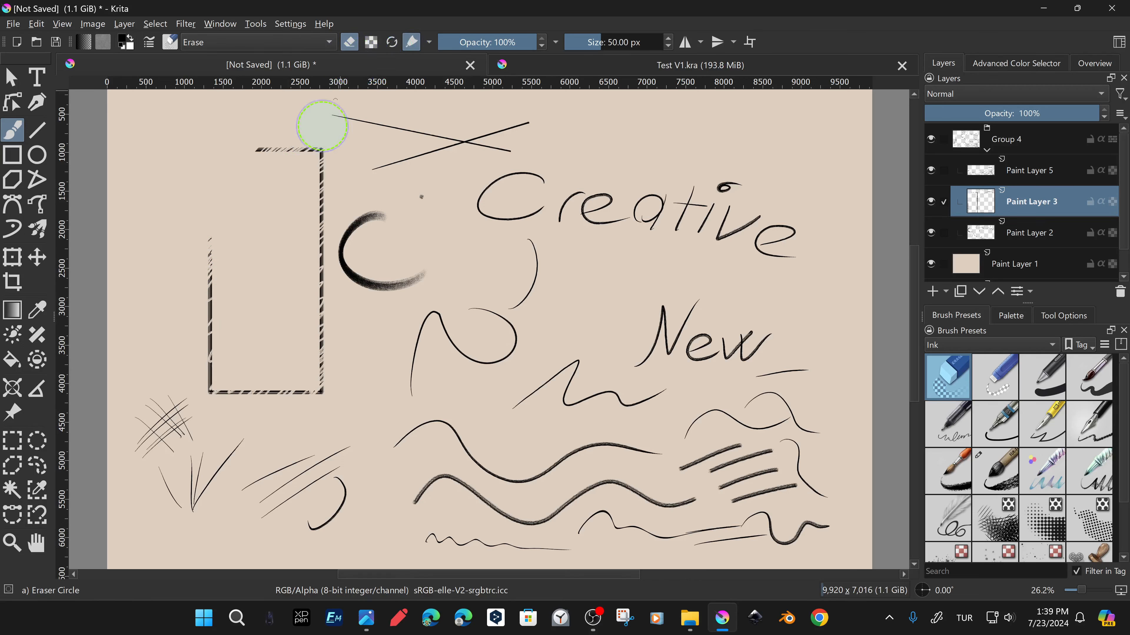
{"action": "left_click_drag", "start_coordinate": [296, 229], "coordinate": [326, 175]}
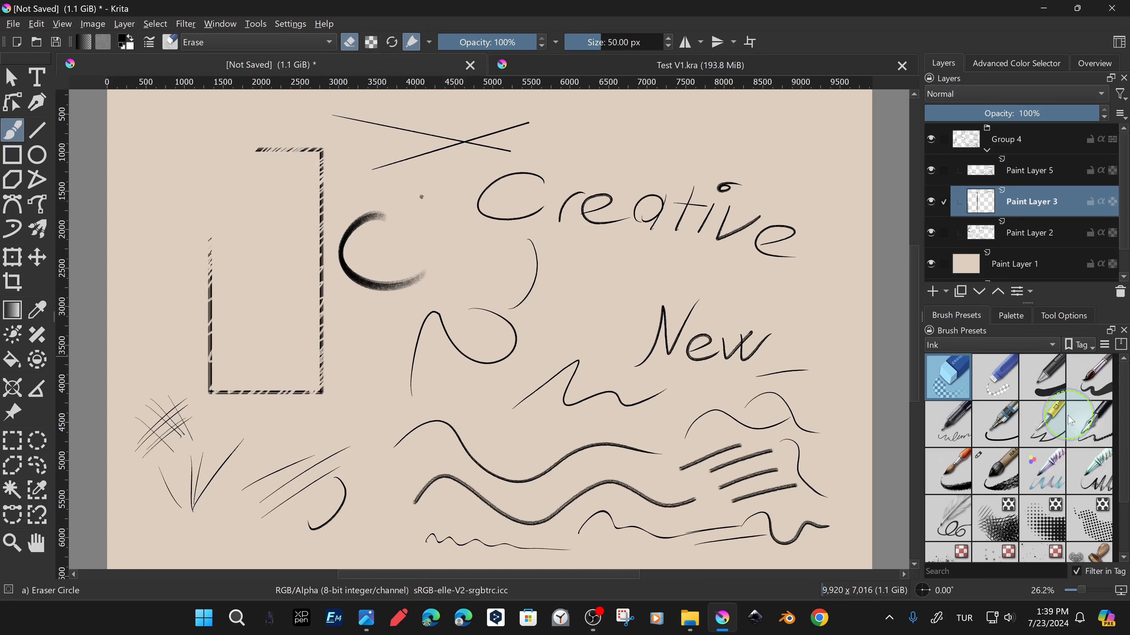
Select the Ink-8 Sumi-e brush, turn eraser mode off, and draw short strokes inside the rectangle.
{"action": "left_click", "coordinate": [1000, 468]}
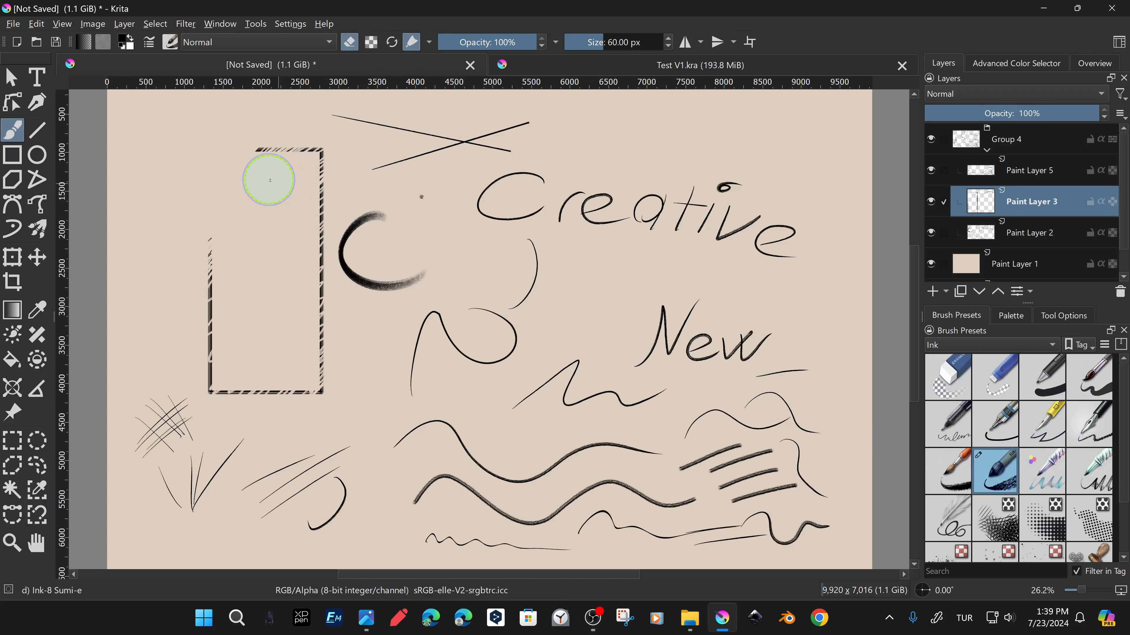
{"action": "mouse_move", "coordinate": [270, 180]}
{"action": "left_mouse_down"}
{"action": "mouse_move", "coordinate": [305, 156]}
{"action": "mouse_move", "coordinate": [288, 162]}
{"action": "mouse_move", "coordinate": [316, 129]}
{"action": "left_mouse_up"}
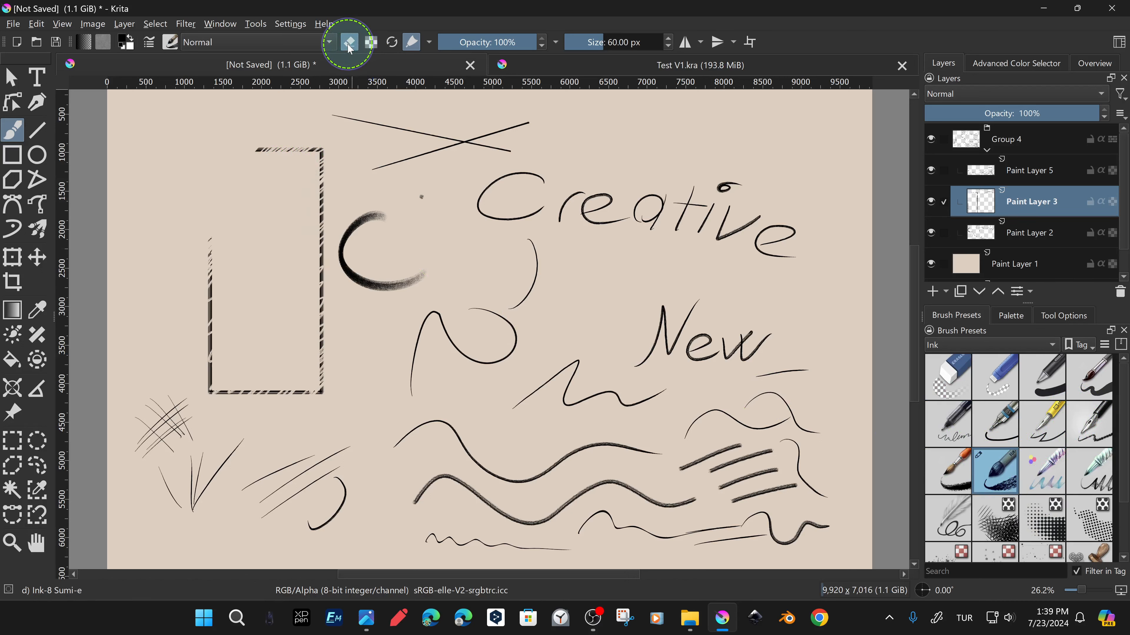
{"action": "mouse_move", "coordinate": [250, 204]}
{"action": "left_mouse_down"}
{"action": "mouse_move", "coordinate": [297, 161]}
{"action": "mouse_move", "coordinate": [277, 201]}
{"action": "left_mouse_up"}
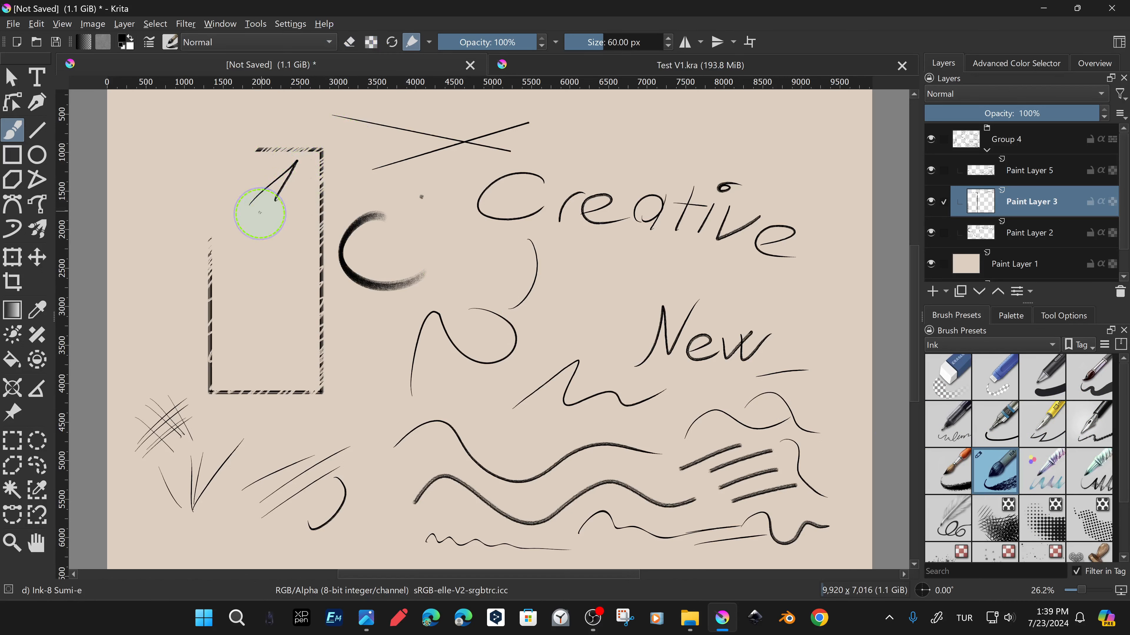
Enlarge the Ink-8 Sumi-e brush to about 300 px and draw thick strokes around the rectangle's left side.
{"action": "mouse_move", "coordinate": [187, 181]}
{"action": "left_mouse_down"}
{"action": "mouse_move", "coordinate": [234, 201]}
{"action": "mouse_move", "coordinate": [169, 265]}
{"action": "mouse_move", "coordinate": [216, 240]}
{"action": "mouse_move", "coordinate": [265, 328]}
{"action": "mouse_move", "coordinate": [292, 329]}
{"action": "left_mouse_up"}
{"action": "mouse_move", "coordinate": [284, 243]}
{"action": "left_mouse_down"}
{"action": "mouse_move", "coordinate": [271, 253]}
{"action": "mouse_move", "coordinate": [319, 229]}
{"action": "left_mouse_up"}
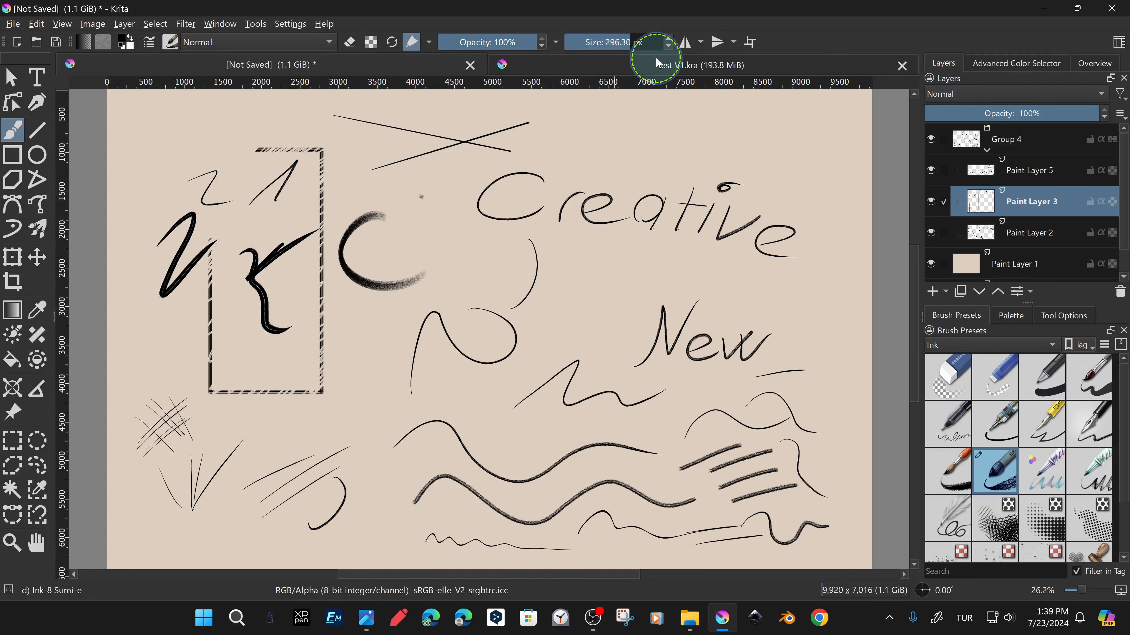
{"action": "left_click", "coordinate": [610, 44]}
{"action": "left_click", "coordinate": [632, 46]}
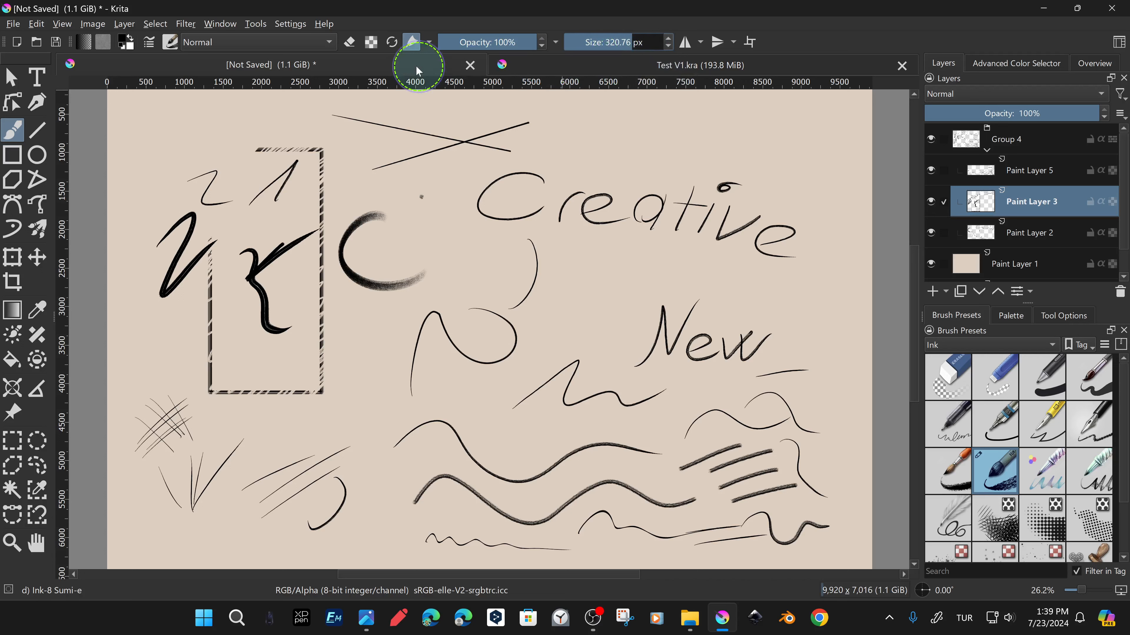
Restore the Ink-8 Sumi-e preset to its original 60 px size and draw thin curvy strokes over the rectangle.
{"action": "left_click", "coordinate": [393, 44]}
{"action": "mouse_move", "coordinate": [207, 246]}
{"action": "left_mouse_down"}
{"action": "mouse_move", "coordinate": [248, 252]}
{"action": "mouse_move", "coordinate": [251, 268]}
{"action": "left_mouse_up"}
{"action": "mouse_move", "coordinate": [215, 305]}
{"action": "left_mouse_down"}
{"action": "mouse_move", "coordinate": [232, 307]}
{"action": "mouse_move", "coordinate": [263, 365]}
{"action": "left_mouse_up"}
{"action": "left_click_drag", "start_coordinate": [290, 289], "coordinate": [316, 334]}
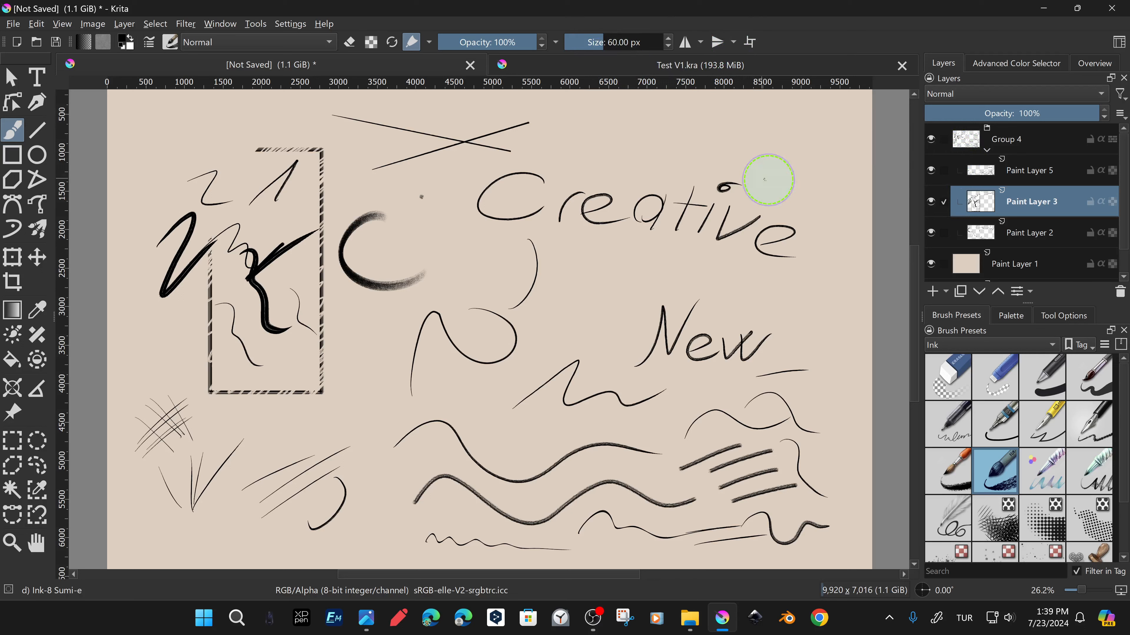
Add a new paint layer at the top of Group 4 and hide Paint Layers 5, 3 and 2.
{"action": "left_click", "coordinate": [933, 292]}
{"action": "left_click_drag", "start_coordinate": [994, 215], "coordinate": [991, 160]}
{"action": "left_click", "coordinate": [931, 202]}
{"action": "left_click", "coordinate": [931, 232]}
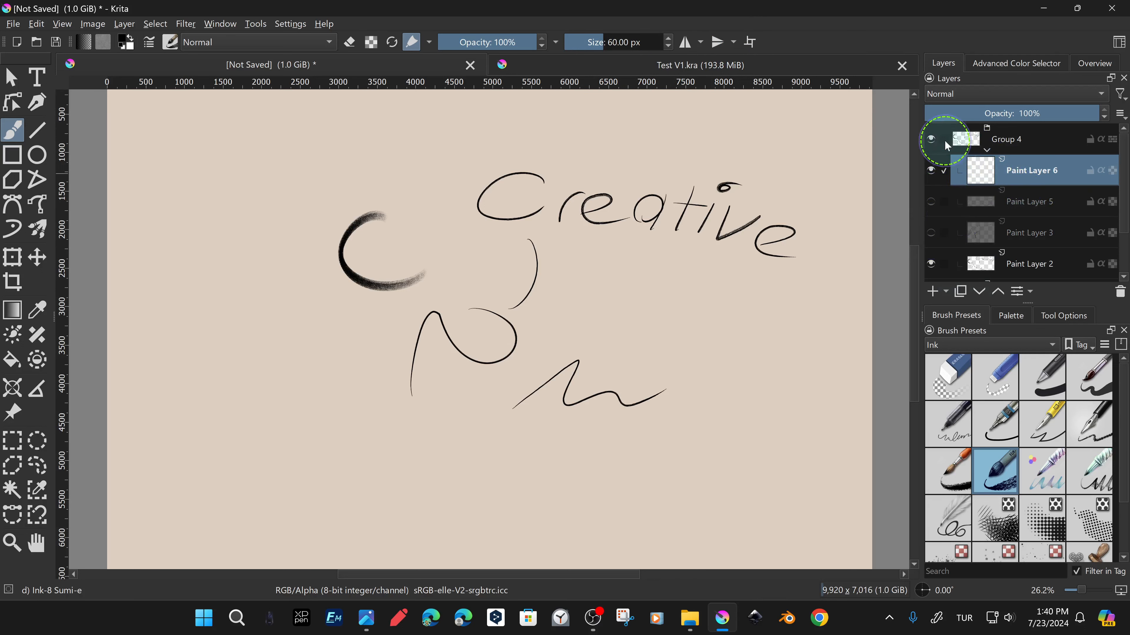
{"action": "left_click", "coordinate": [935, 264]}
Collapse Group 4 in the layer list and rename it Group v1.
{"action": "left_click", "coordinate": [987, 149]}
{"action": "double_click", "coordinate": [981, 141]}
{"action": "double_click", "coordinate": [981, 141]}
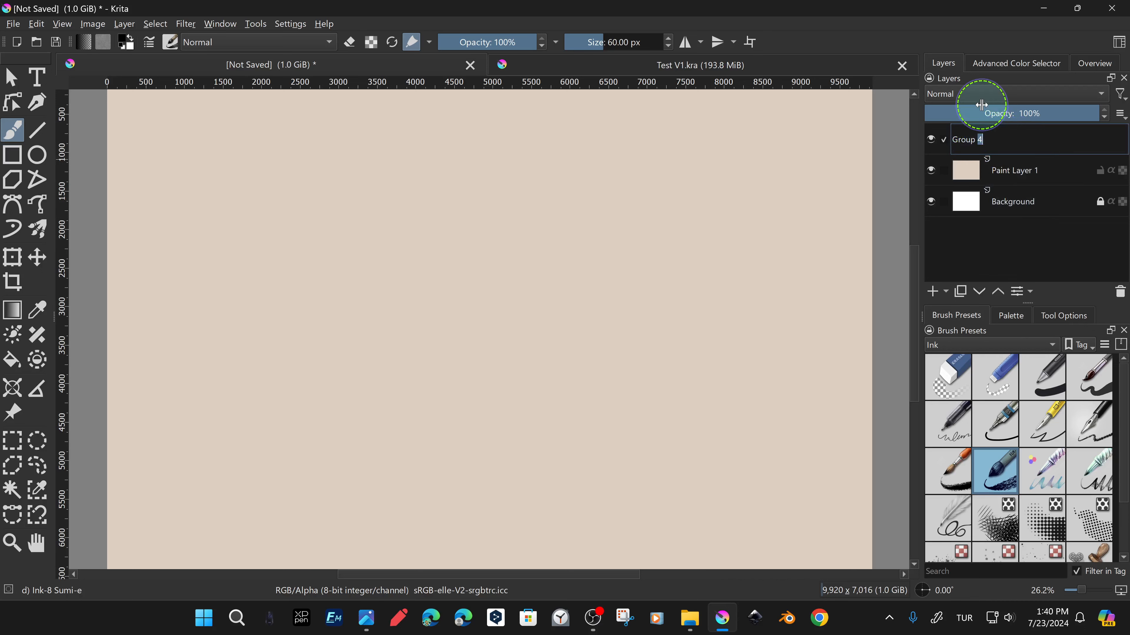
{"action": "left_click", "coordinate": [991, 144]}
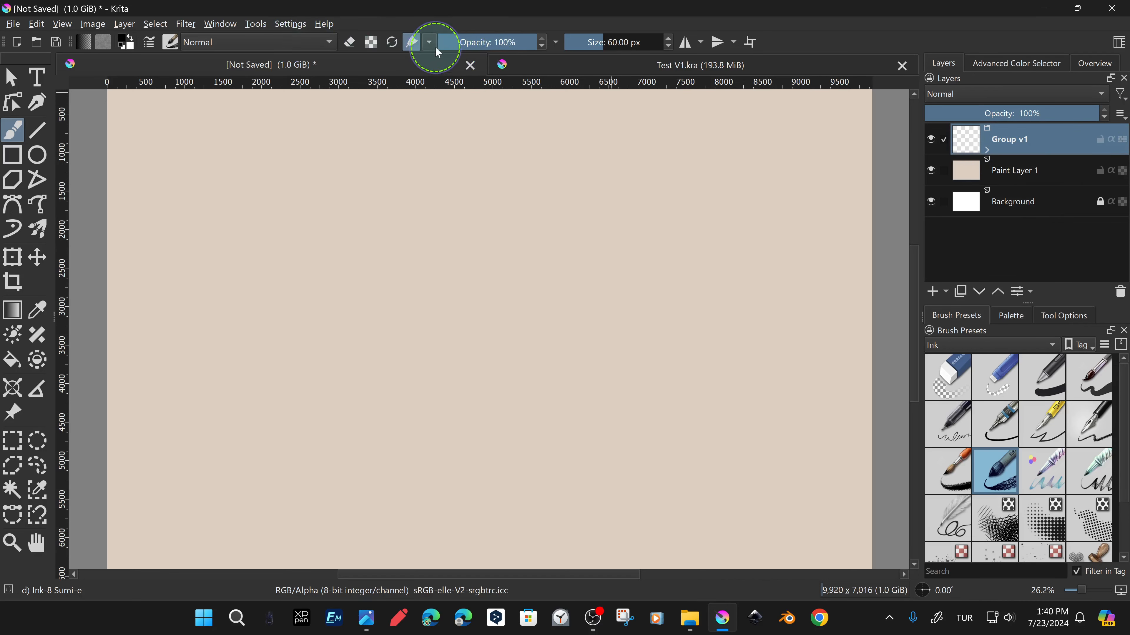
Choose the Ink-1 Precision brush and draw a thin wavy stroke on Paint Layer 6 inside Group v1.
{"action": "left_click", "coordinate": [995, 416]}
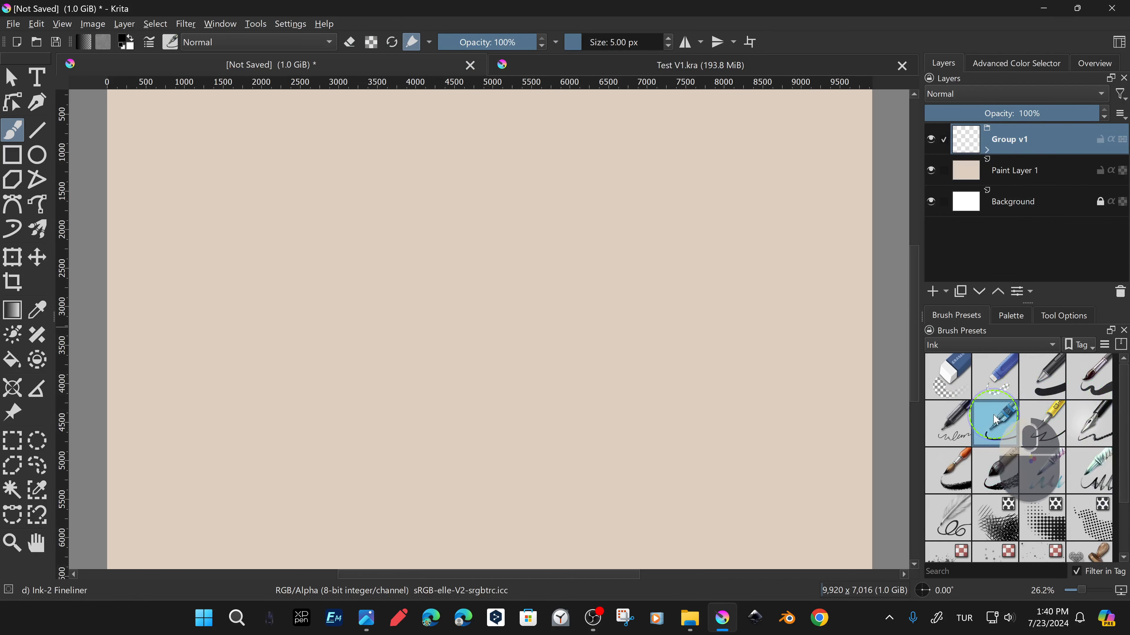
{"action": "left_click", "coordinate": [948, 419]}
{"action": "left_click", "coordinate": [987, 150]}
{"action": "left_click", "coordinate": [972, 175]}
{"action": "left_click_drag", "start_coordinate": [412, 260], "coordinate": [540, 302]}
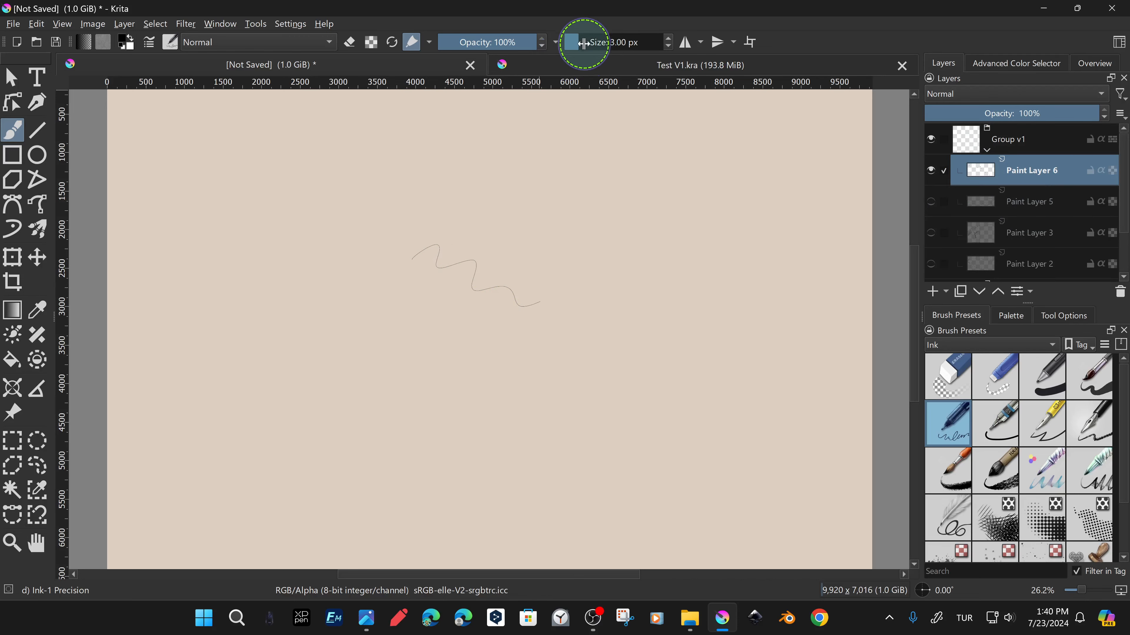
Enlarge the Ink-1 Precision brush and draw several thicker wavy strokes across the middle of the canvas.
{"action": "left_click", "coordinate": [591, 43]}
{"action": "left_click_drag", "start_coordinate": [428, 235], "coordinate": [503, 262]}
{"action": "left_click_drag", "start_coordinate": [522, 228], "coordinate": [558, 273]}
{"action": "mouse_move", "coordinate": [455, 358]}
{"action": "left_mouse_down"}
{"action": "mouse_move", "coordinate": [604, 341]}
{"action": "mouse_move", "coordinate": [702, 354]}
{"action": "left_mouse_up"}
Draw a thin Ink-2 Fineliner stroke, then set its size to about 41 px and draw thicker strokes in the upper middle.
{"action": "left_click", "coordinate": [996, 421]}
{"action": "mouse_move", "coordinate": [627, 255]}
{"action": "left_mouse_down"}
{"action": "mouse_move", "coordinate": [657, 244]}
{"action": "mouse_move", "coordinate": [722, 303]}
{"action": "left_mouse_up"}
{"action": "left_click", "coordinate": [599, 42]}
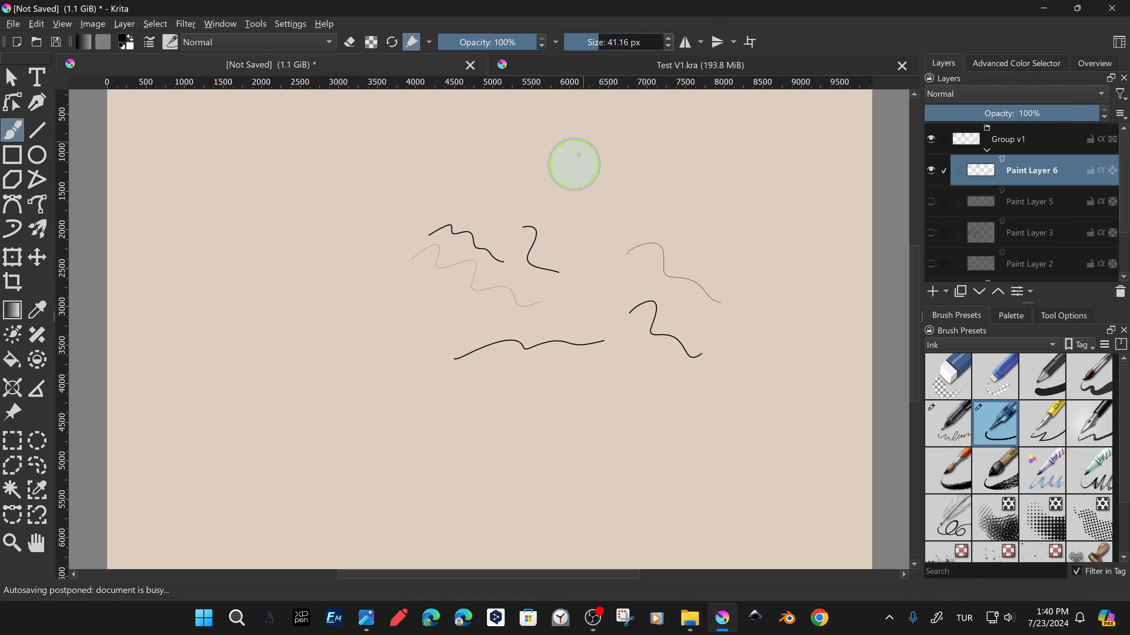
{"action": "left_click_drag", "start_coordinate": [568, 176], "coordinate": [606, 269]}
{"action": "left_click_drag", "start_coordinate": [621, 204], "coordinate": [664, 226]}
{"action": "left_click_drag", "start_coordinate": [673, 257], "coordinate": [720, 272]}
Draw two thin strokes with the Ink-4 Pen Rough brush at 7 px below the existing lines.
{"action": "left_click", "coordinate": [1089, 428]}
{"action": "left_click_drag", "start_coordinate": [639, 385], "coordinate": [739, 424]}
{"action": "left_click_drag", "start_coordinate": [669, 368], "coordinate": [743, 361]}
Switch to the Ink-1 Precision brush and draw a curved stroke and a zigzag on the canvas's left half.
{"action": "left_click", "coordinate": [948, 423]}
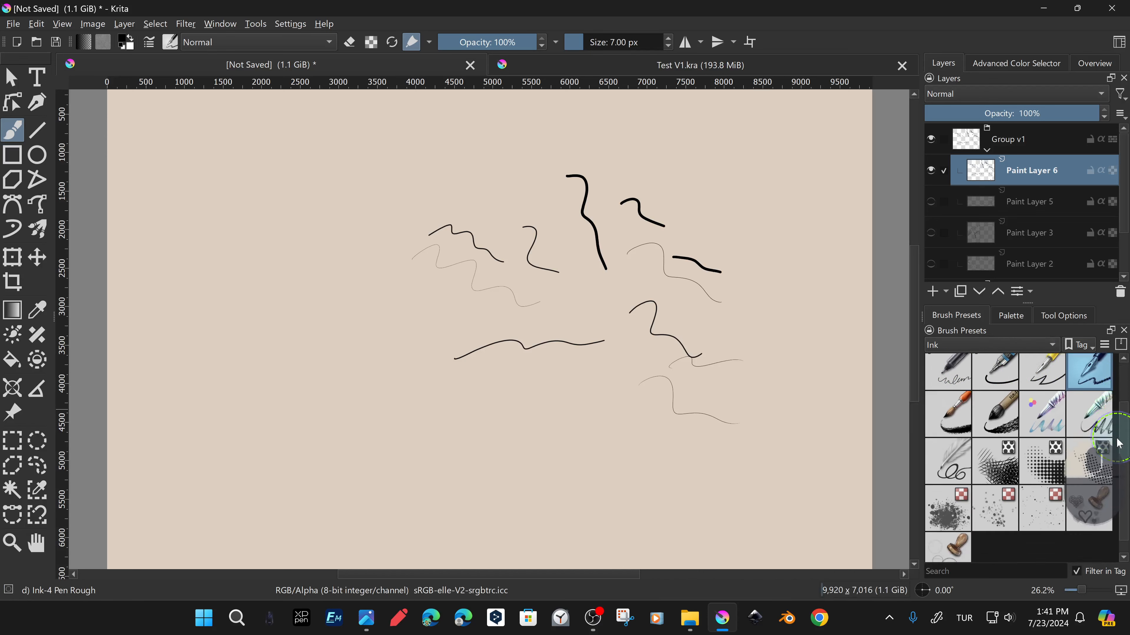
{"action": "left_click_drag", "start_coordinate": [413, 296], "coordinate": [490, 329]}
{"action": "left_click_drag", "start_coordinate": [322, 237], "coordinate": [363, 200]}
Draw a thin stroke with the Ink-3 Gpen brush at 5 px, then enlarge the brush and draw two thicker strokes.
{"action": "left_click", "coordinate": [1045, 430]}
{"action": "left_click_drag", "start_coordinate": [685, 199], "coordinate": [778, 292]}
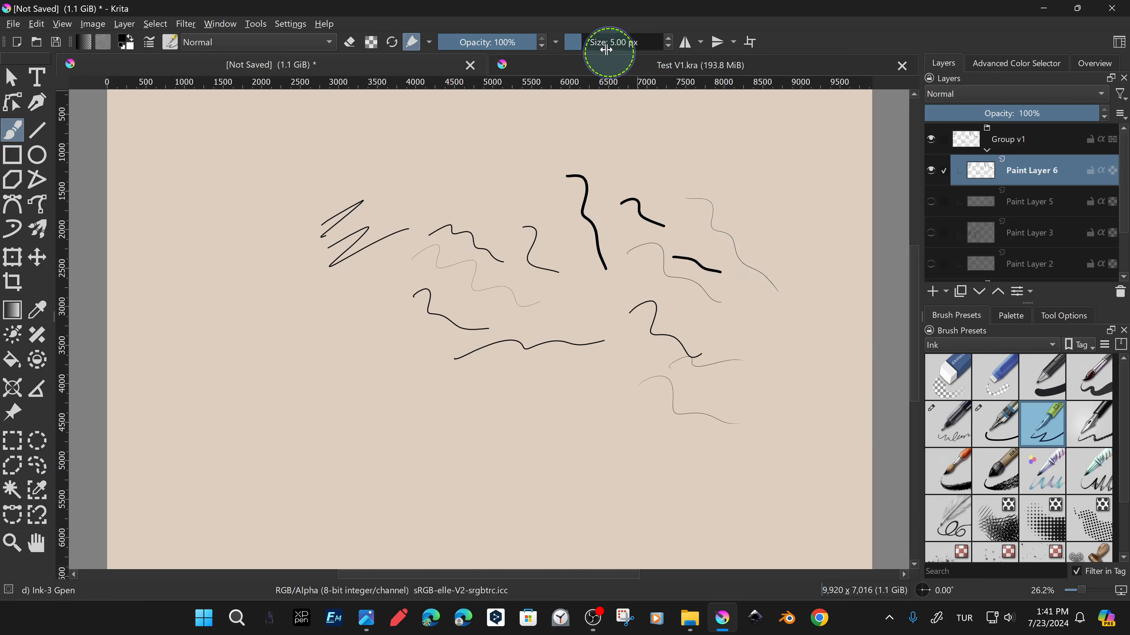
{"action": "left_click", "coordinate": [597, 44]}
{"action": "left_click_drag", "start_coordinate": [472, 158], "coordinate": [530, 201]}
{"action": "left_click_drag", "start_coordinate": [405, 194], "coordinate": [490, 209]}
Draw a thin Ink-4 Pen Rough stroke, then set its size to about 41 px and draw wavy strokes across the lower canvas.
{"action": "left_click", "coordinate": [1092, 434]}
{"action": "left_click_drag", "start_coordinate": [361, 166], "coordinate": [424, 191]}
{"action": "left_click", "coordinate": [598, 43]}
{"action": "left_click_drag", "start_coordinate": [303, 312], "coordinate": [378, 324]}
{"action": "left_click_drag", "start_coordinate": [375, 357], "coordinate": [453, 369]}
{"action": "left_click_drag", "start_coordinate": [464, 400], "coordinate": [576, 397]}
{"action": "left_click_drag", "start_coordinate": [572, 366], "coordinate": [619, 389]}
{"action": "left_click_drag", "start_coordinate": [599, 407], "coordinate": [700, 447]}
Reassign the toolbar's brush option sliders so the first controls Size and the second controls Opacity.
{"action": "left_click", "coordinate": [431, 41]}
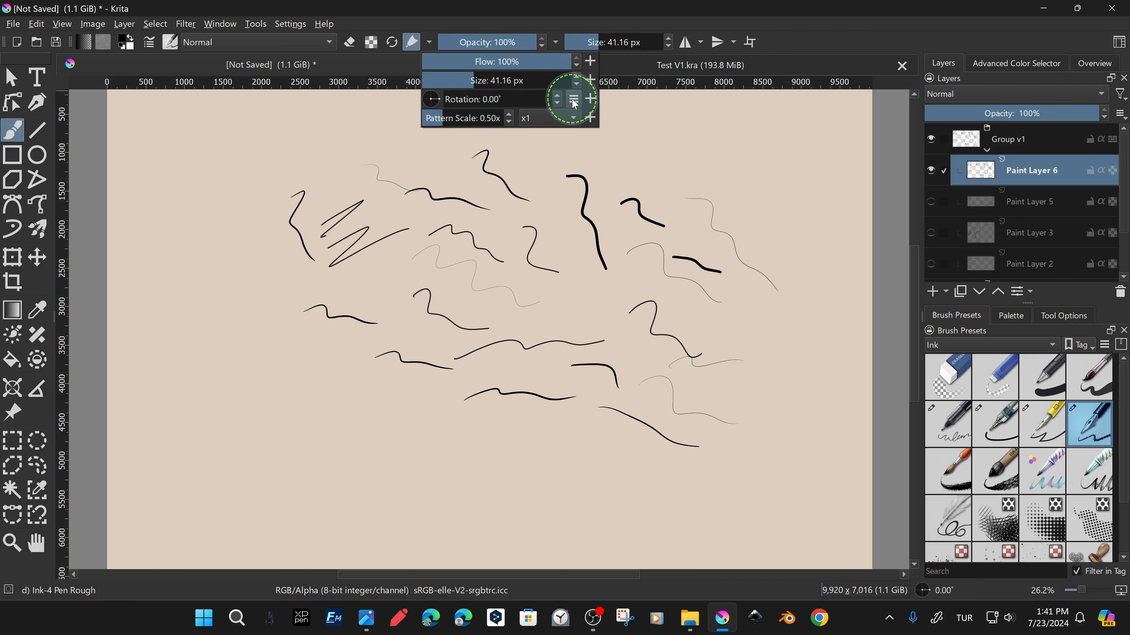
{"action": "left_click", "coordinate": [591, 61]}
{"action": "left_click", "coordinate": [556, 42]}
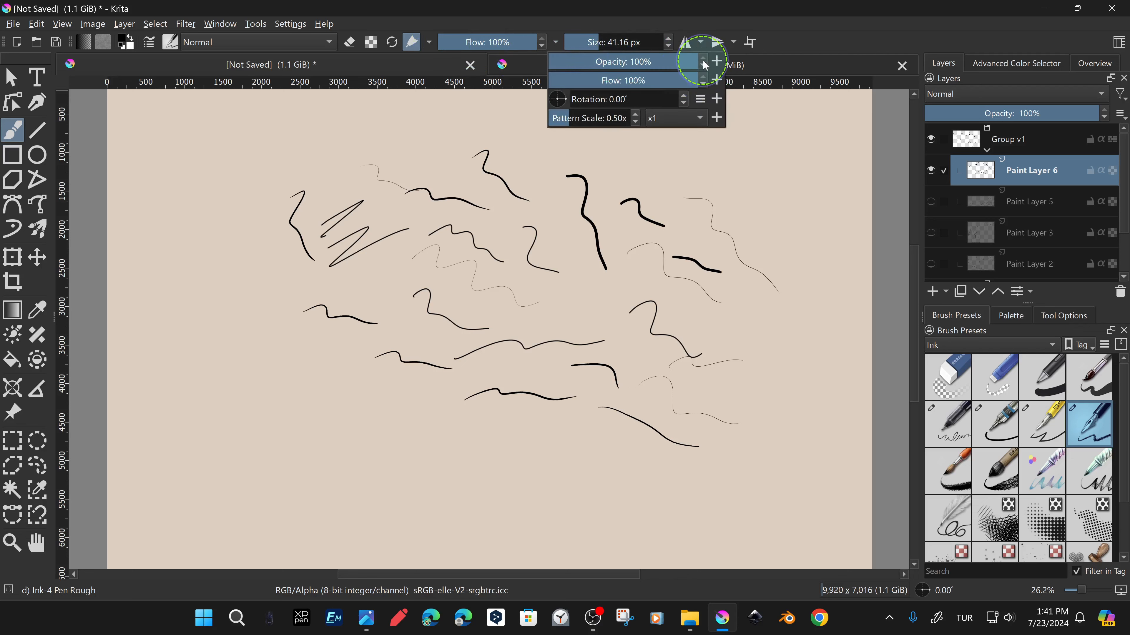
{"action": "left_click", "coordinate": [718, 61]}
{"action": "left_click", "coordinate": [556, 41]}
{"action": "left_click", "coordinate": [429, 41]}
{"action": "left_click", "coordinate": [592, 79]}
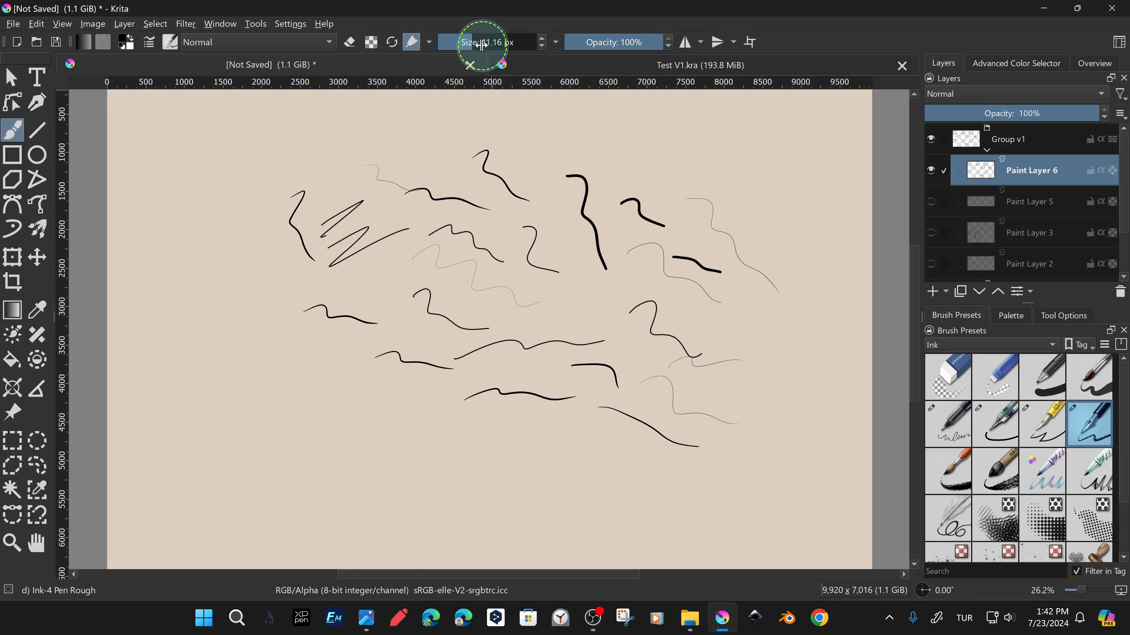
Draw a stroke with a reduced brush size, then set the size to about 33 px and draw another at the upper left.
{"action": "left_click", "coordinate": [456, 44]}
{"action": "left_click_drag", "start_coordinate": [314, 139], "coordinate": [452, 144]}
{"action": "left_click", "coordinate": [469, 43]}
{"action": "left_click_drag", "start_coordinate": [262, 162], "coordinate": [373, 160]}
Lower the brush opacity to 47% and draw translucent grey strokes and a hatched patch on the canvas's left side.
{"action": "left_click", "coordinate": [611, 44]}
{"action": "left_click_drag", "start_coordinate": [215, 162], "coordinate": [305, 186]}
{"action": "left_click_drag", "start_coordinate": [215, 209], "coordinate": [247, 263]}
{"action": "mouse_move", "coordinate": [191, 200]}
{"action": "left_mouse_down"}
{"action": "mouse_move", "coordinate": [187, 226]}
{"action": "mouse_move", "coordinate": [215, 255]}
{"action": "left_mouse_up"}
{"action": "left_click_drag", "start_coordinate": [247, 224], "coordinate": [213, 255]}
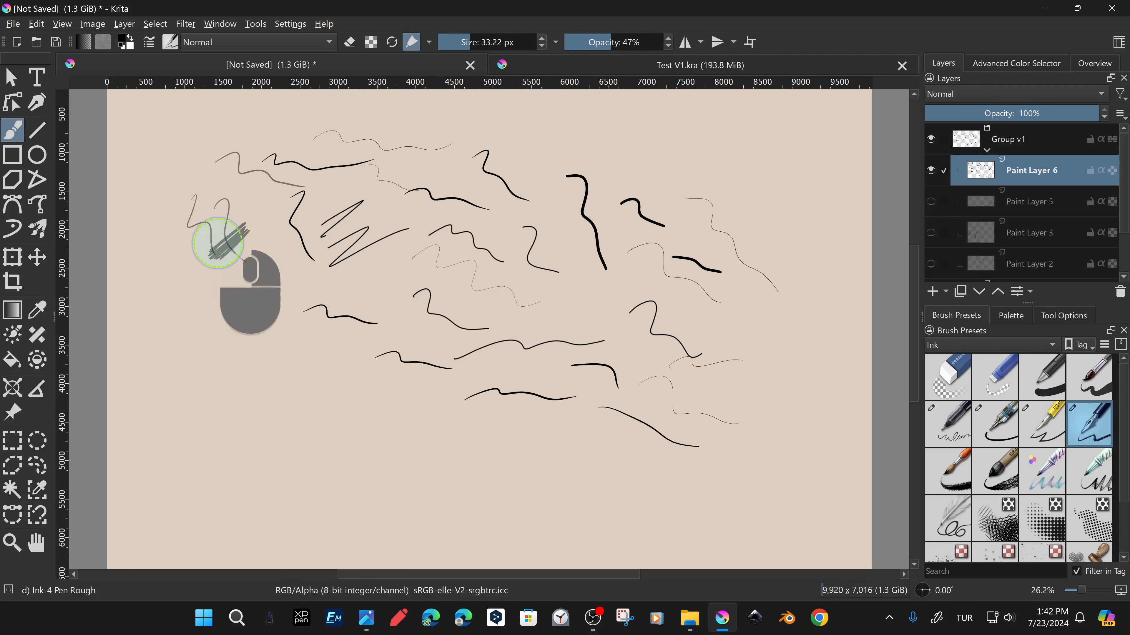
Increase the brush size to about 116 px and paint thick translucent strokes down the canvas's left side.
{"action": "left_click", "coordinate": [486, 43]}
{"action": "mouse_move", "coordinate": [215, 307]}
{"action": "left_mouse_down"}
{"action": "mouse_move", "coordinate": [257, 268]}
{"action": "mouse_move", "coordinate": [223, 326]}
{"action": "left_mouse_up"}
{"action": "left_click_drag", "start_coordinate": [248, 325], "coordinate": [240, 329]}
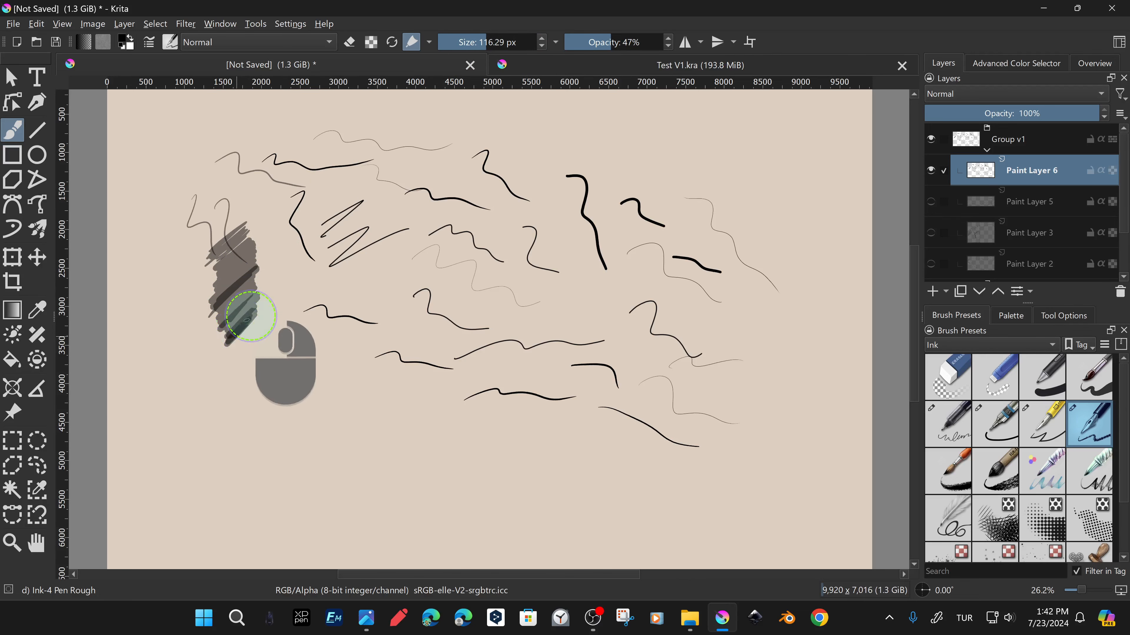
{"action": "mouse_move", "coordinate": [156, 334]}
{"action": "left_mouse_down"}
{"action": "mouse_move", "coordinate": [176, 366]}
{"action": "mouse_move", "coordinate": [231, 396]}
{"action": "left_mouse_up"}
Open the toolbar configuration for the BrushesAndStuff toolbar and review its current actions.
{"action": "left_click", "coordinate": [291, 24]}
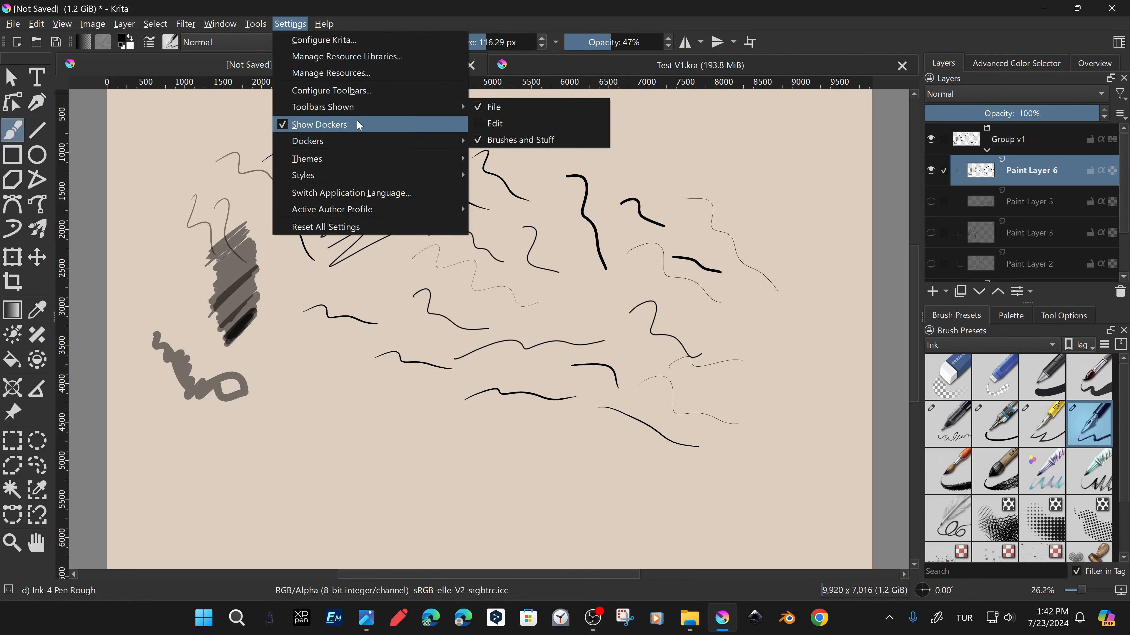
{"action": "left_click", "coordinate": [359, 91]}
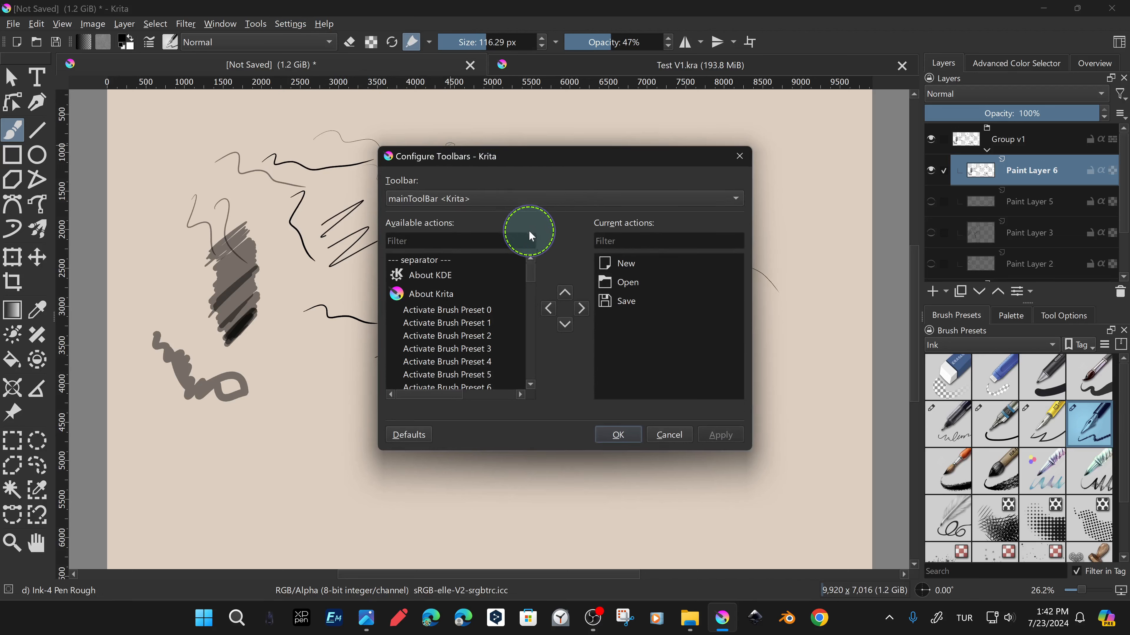
{"action": "left_click", "coordinate": [584, 205]}
{"action": "left_click", "coordinate": [510, 230]}
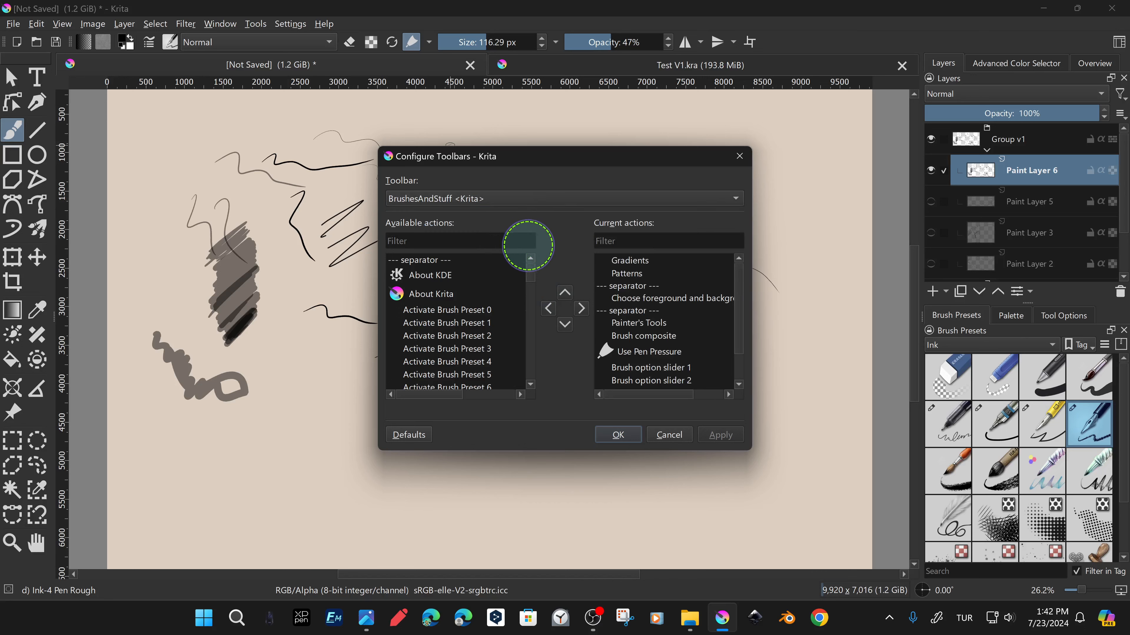
{"action": "scroll", "coordinate": [734, 321], "scroll_direction": "down", "scroll_amount": 1}
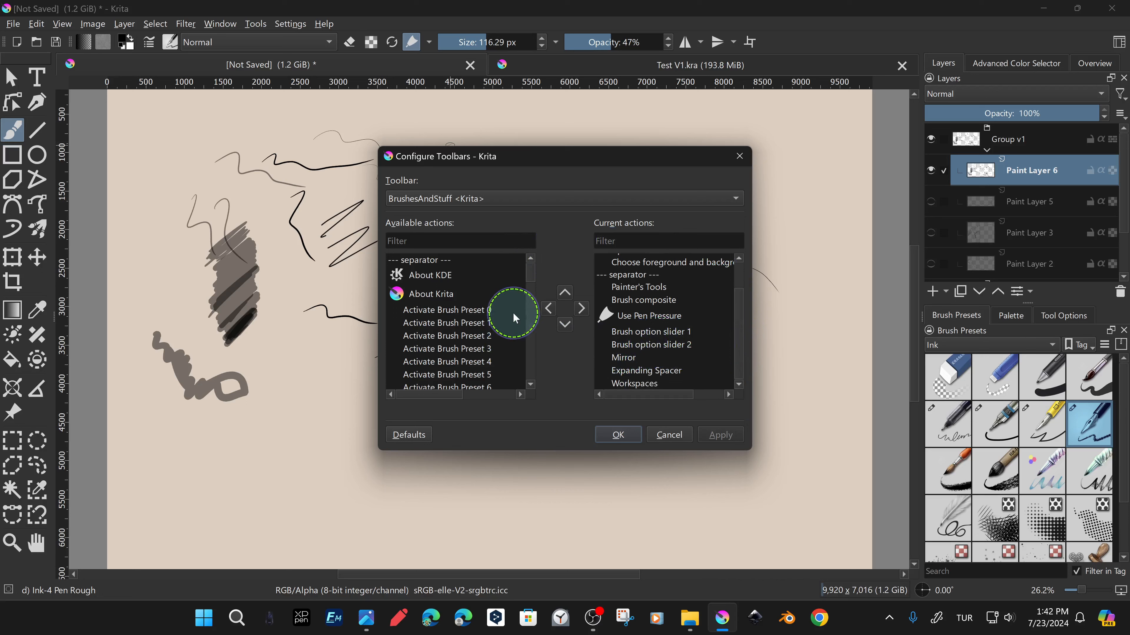
Filter the available actions by "bru" and add Brush option slider 3 to the BrushesAndStuff toolbar.
{"action": "left_click_drag", "start_coordinate": [533, 273], "coordinate": [530, 312]}
{"action": "left_click", "coordinate": [471, 235]}
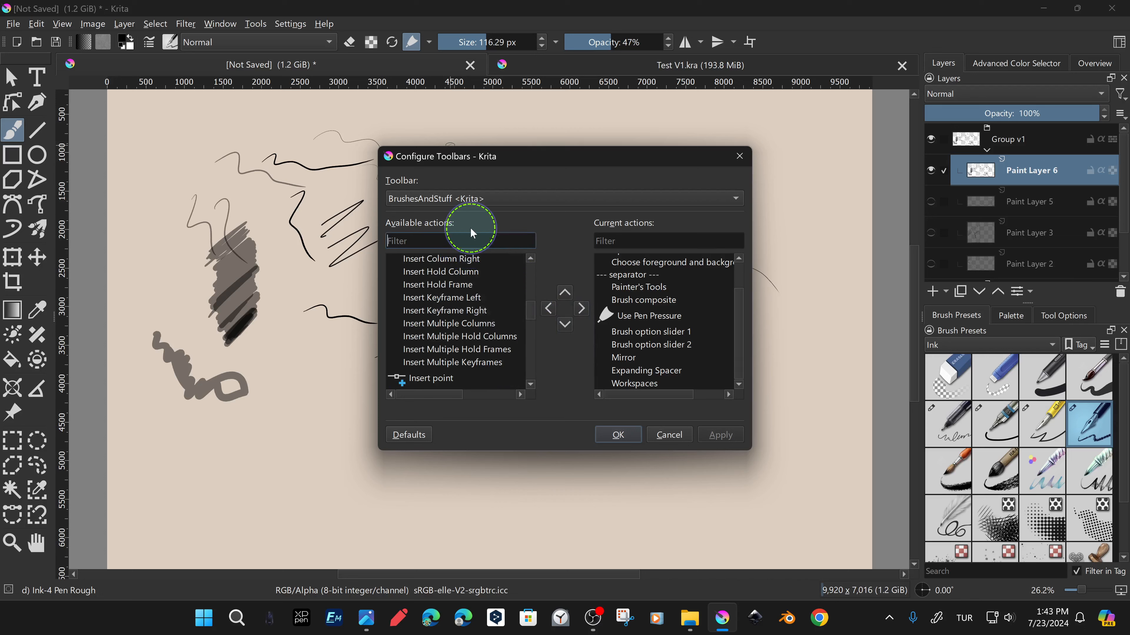
{"action": "type", "text": "bru"}
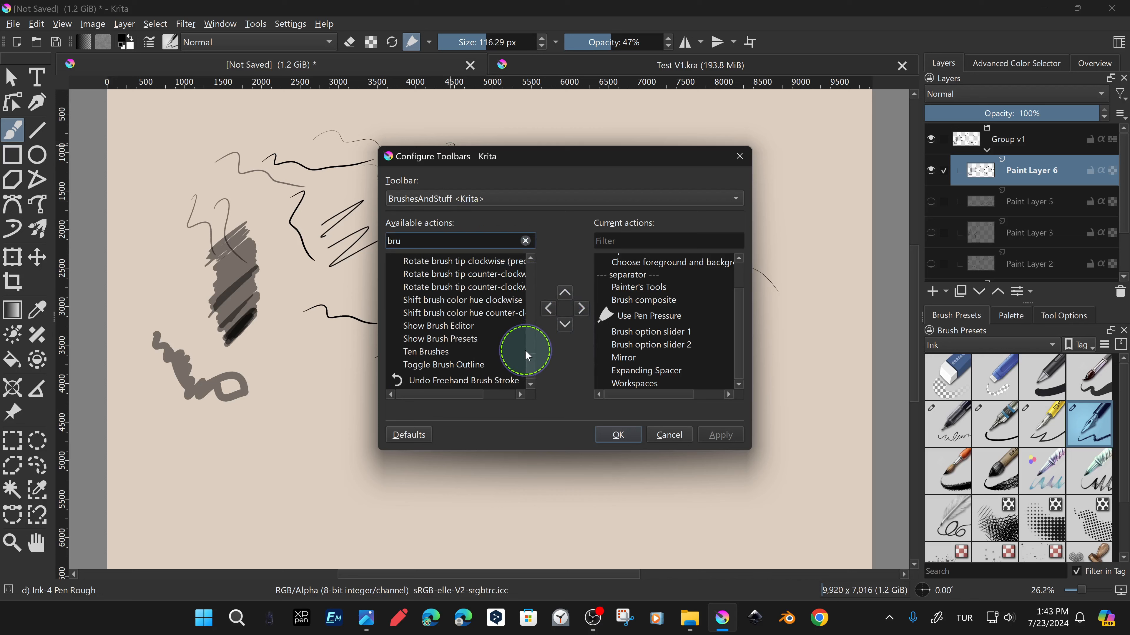
{"action": "left_click_drag", "start_coordinate": [533, 368], "coordinate": [533, 289]}
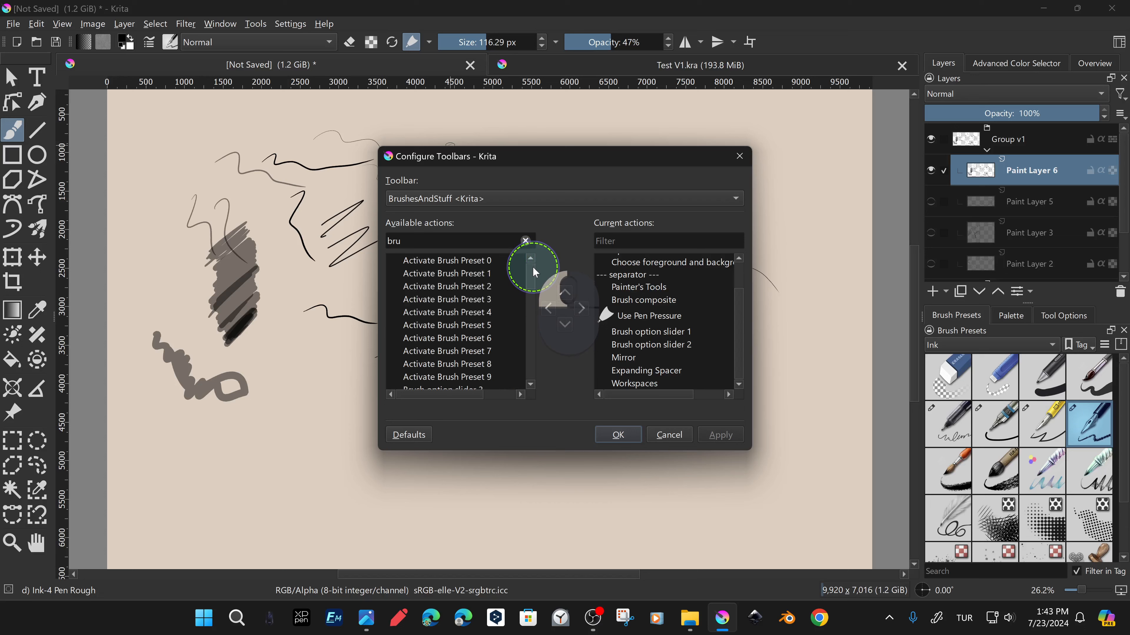
{"action": "left_click_drag", "start_coordinate": [534, 272], "coordinate": [535, 294]}
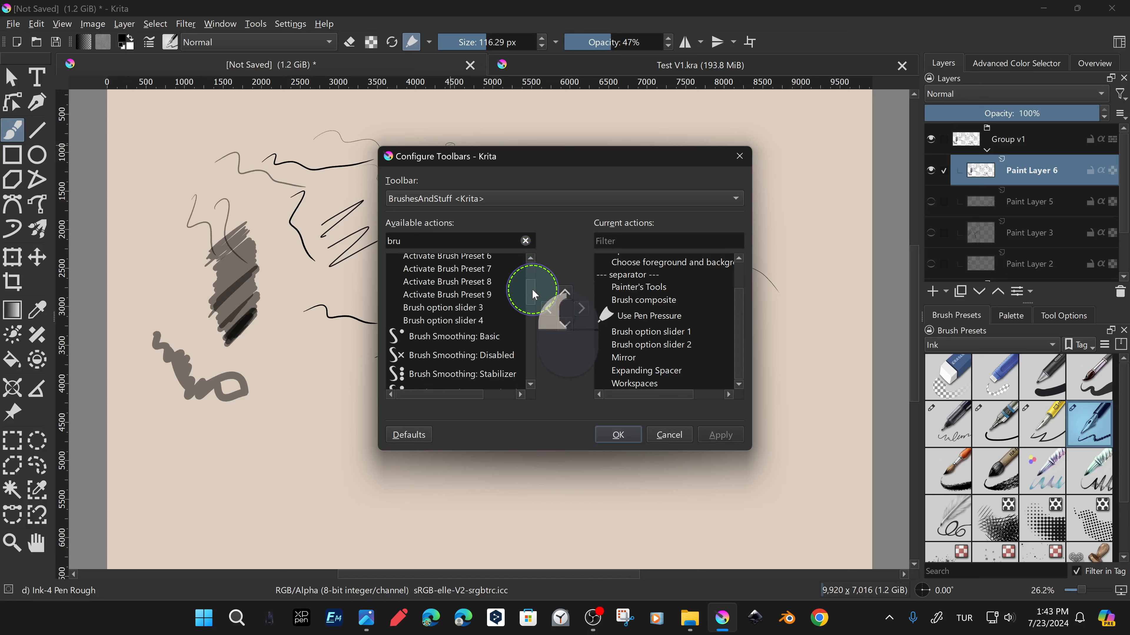
{"action": "mouse_move", "coordinate": [464, 311]}
{"action": "left_mouse_down"}
{"action": "mouse_move", "coordinate": [642, 347]}
{"action": "mouse_move", "coordinate": [581, 315]}
{"action": "left_mouse_up"}
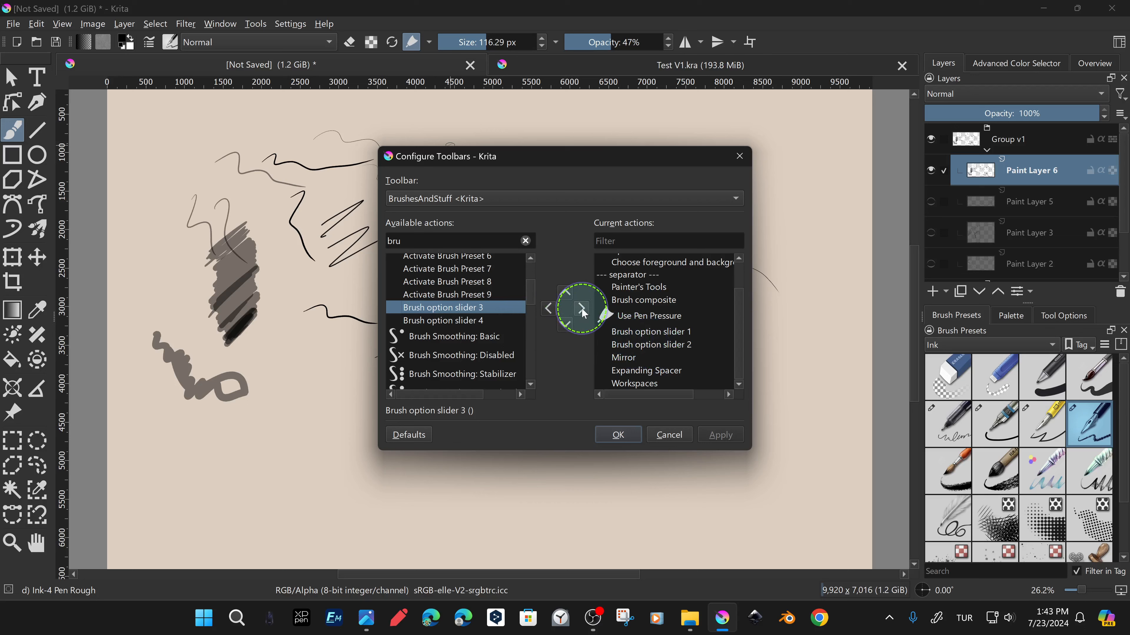
{"action": "left_click", "coordinate": [582, 309]}
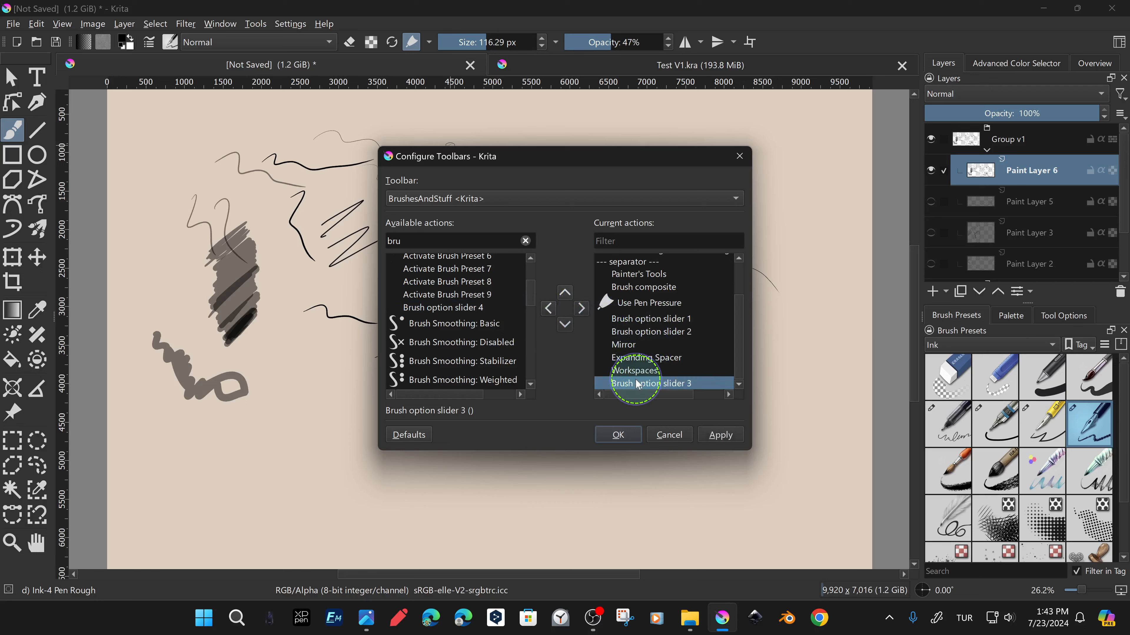
Place Brush option slider 3 directly below Brush option slider 2 and apply the toolbar configuration.
{"action": "mouse_move", "coordinate": [642, 386]}
{"action": "left_mouse_down"}
{"action": "mouse_move", "coordinate": [667, 371]}
{"action": "mouse_move", "coordinate": [680, 343]}
{"action": "left_mouse_up"}
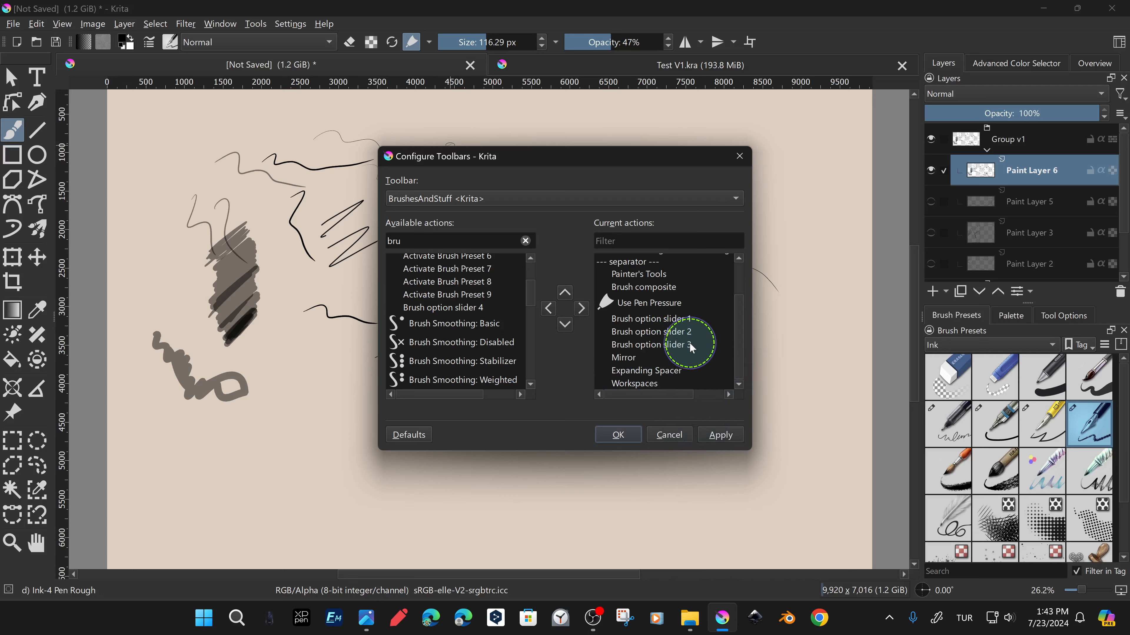
{"action": "left_click", "coordinate": [683, 349]}
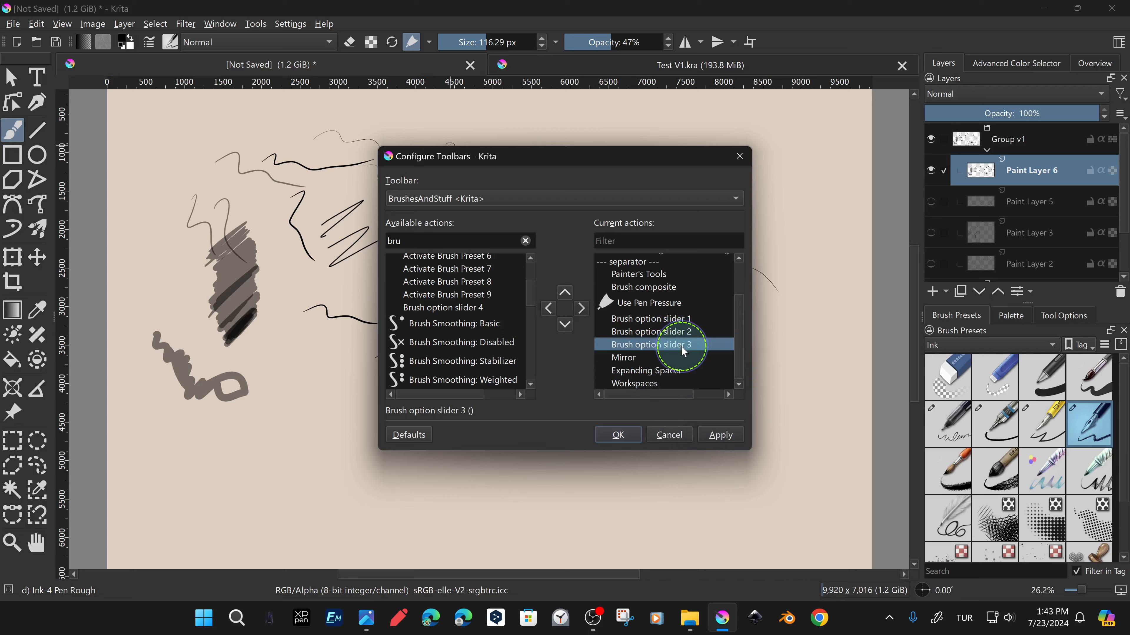
{"action": "left_click", "coordinate": [722, 436]}
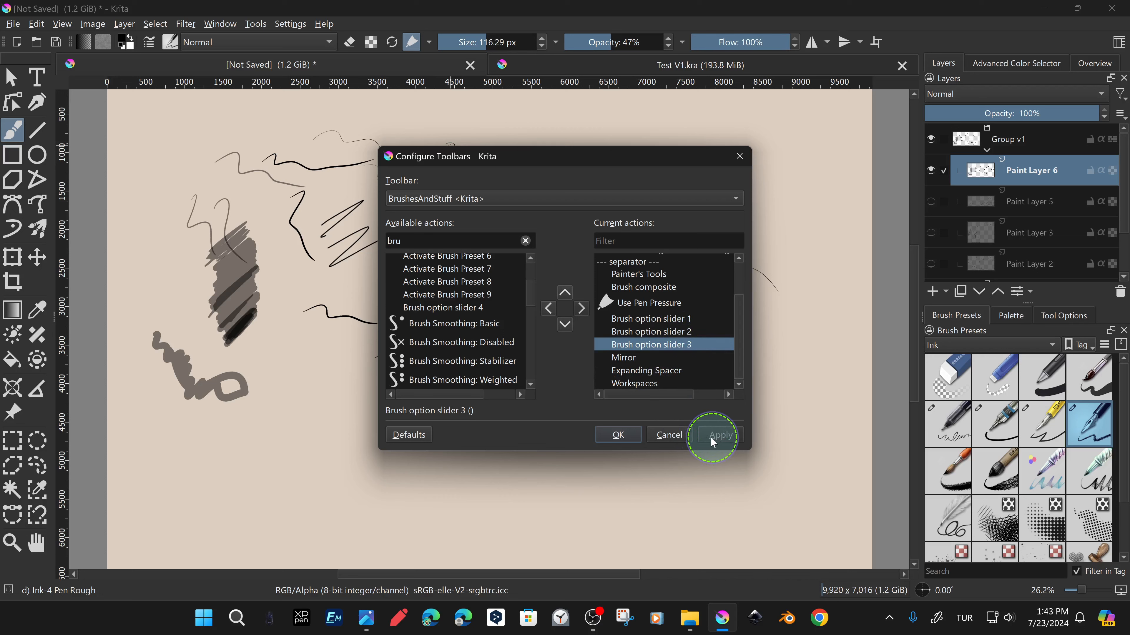
{"action": "left_click", "coordinate": [627, 438]}
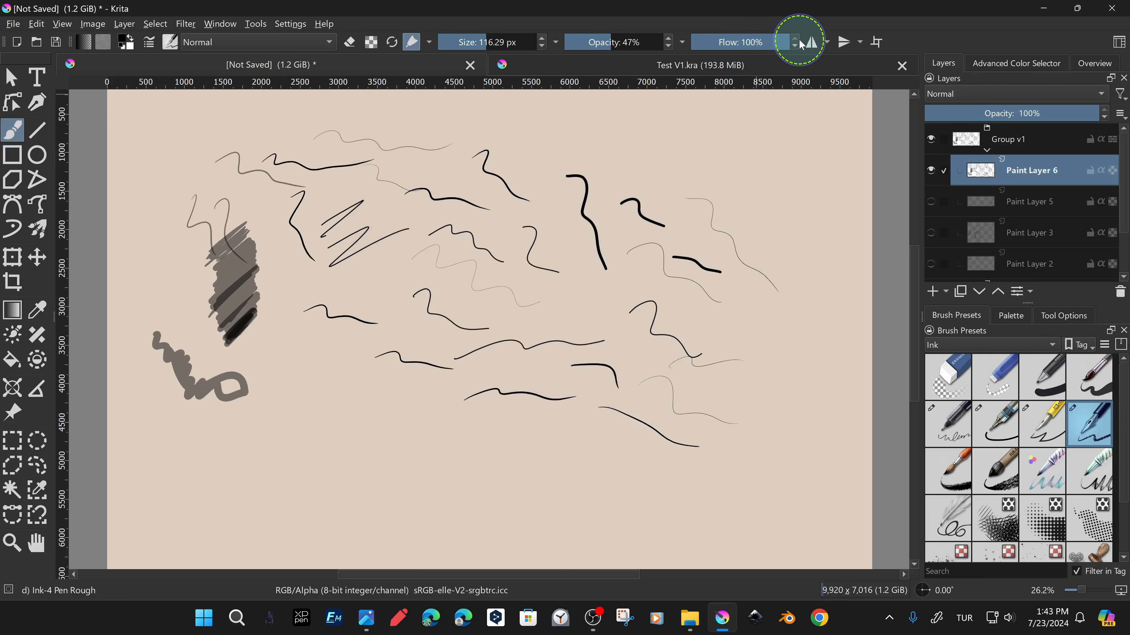
{"action": "left_click", "coordinate": [690, 48]}
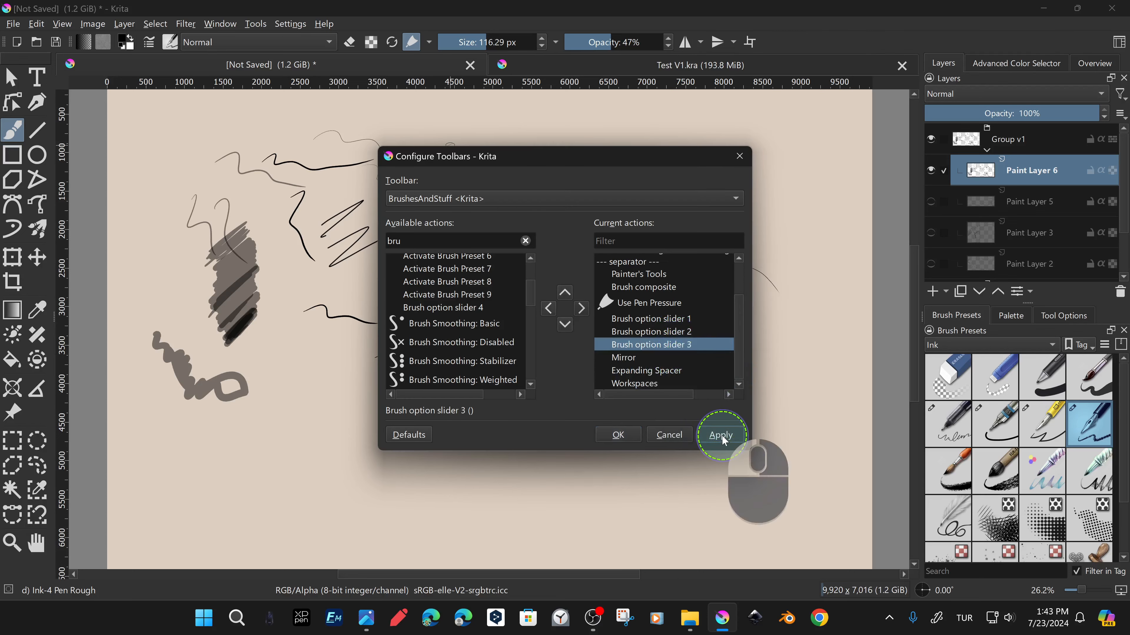
{"action": "left_click", "coordinate": [720, 435]}
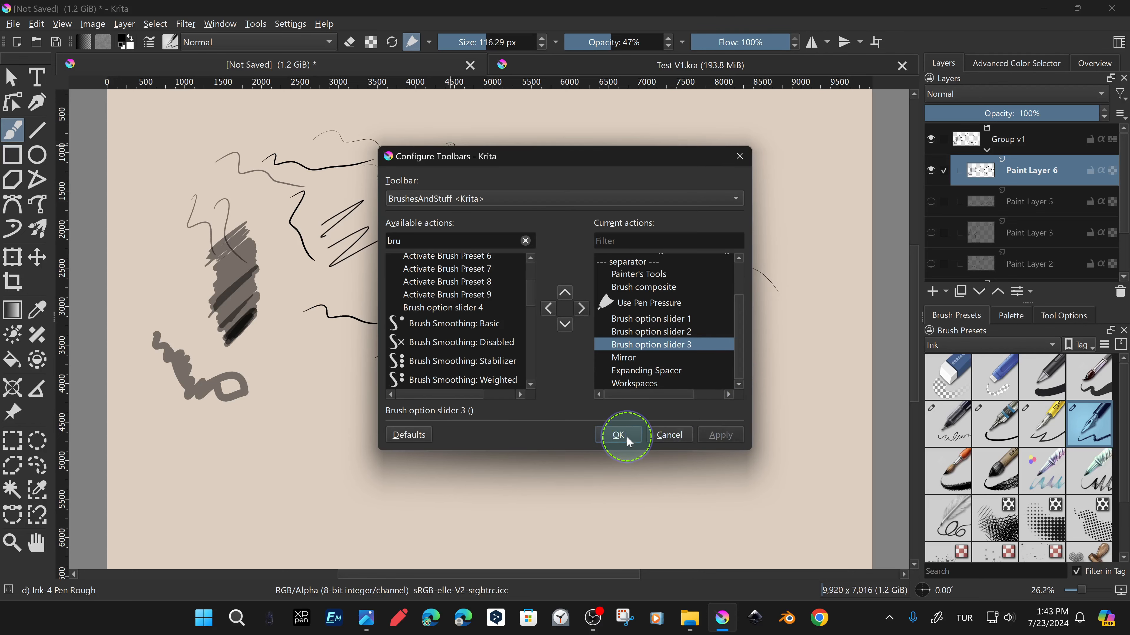
{"action": "left_click", "coordinate": [618, 435]}
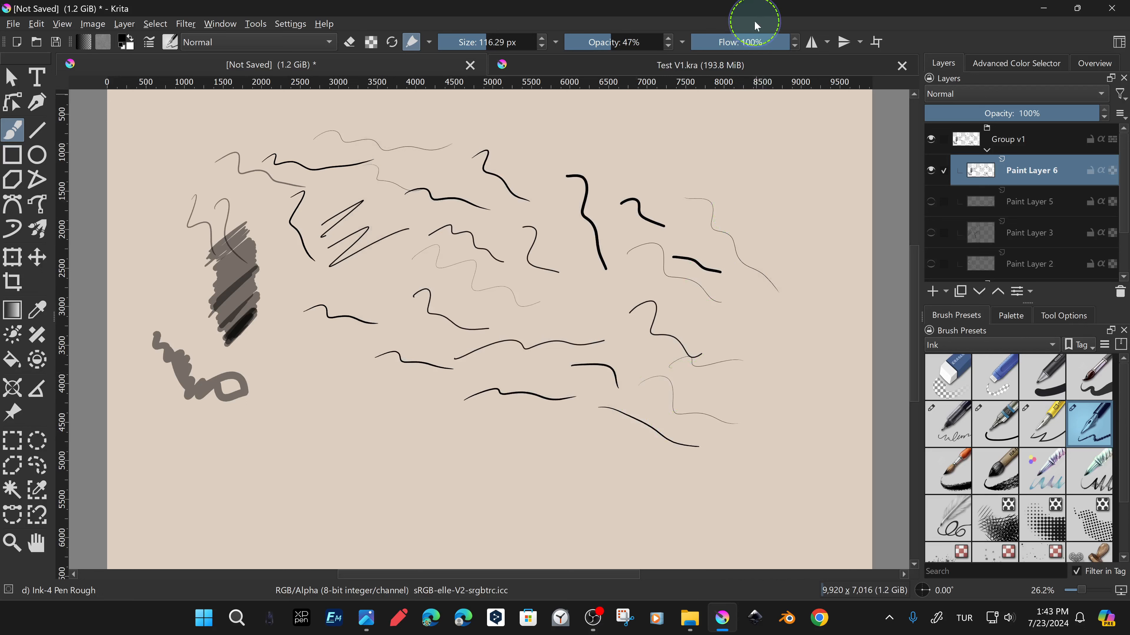
Draw grey strokes at the canvas's lower left and upper middle, lowering the brush flow after each one.
{"action": "left_click", "coordinate": [690, 48]}
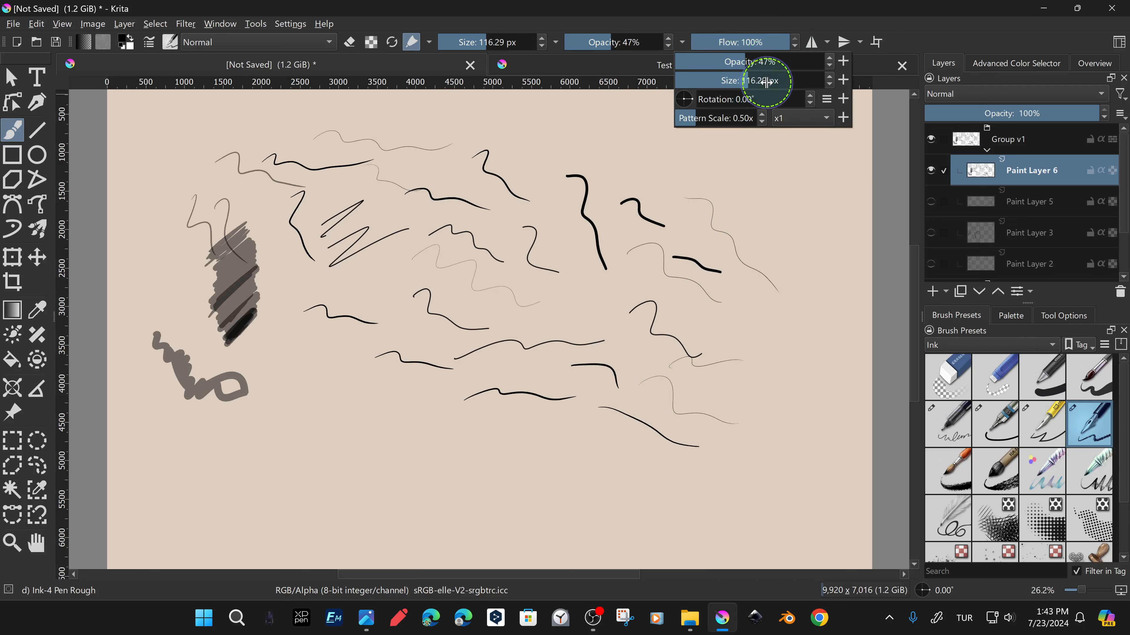
{"action": "left_click", "coordinate": [703, 30]}
{"action": "left_click_drag", "start_coordinate": [304, 434], "coordinate": [570, 460]}
{"action": "left_click_drag", "start_coordinate": [774, 43], "coordinate": [732, 43]}
{"action": "left_click_drag", "start_coordinate": [405, 500], "coordinate": [483, 487]}
{"action": "left_click_drag", "start_coordinate": [734, 42], "coordinate": [714, 43]}
{"action": "left_click_drag", "start_coordinate": [610, 149], "coordinate": [724, 143]}
Raise the brush opacity, reduce the flow further, and draw thick black scribbles along the canvas's right side.
{"action": "left_click_drag", "start_coordinate": [623, 42], "coordinate": [663, 42]}
{"action": "mouse_move", "coordinate": [752, 158]}
{"action": "left_mouse_down"}
{"action": "mouse_move", "coordinate": [762, 153]}
{"action": "mouse_move", "coordinate": [802, 211]}
{"action": "left_mouse_up"}
{"action": "left_click_drag", "start_coordinate": [715, 42], "coordinate": [697, 43]}
{"action": "left_click_drag", "start_coordinate": [730, 220], "coordinate": [816, 302]}
{"action": "left_click_drag", "start_coordinate": [751, 357], "coordinate": [787, 369]}
Set the brush opacity to 70% and the flow to 4%, drawing hatched strokes at the canvas's lower right.
{"action": "left_click_drag", "start_coordinate": [663, 42], "coordinate": [634, 42]}
{"action": "left_click_drag", "start_coordinate": [714, 411], "coordinate": [807, 432]}
{"action": "left_click_drag", "start_coordinate": [700, 40], "coordinate": [694, 42]}
{"action": "left_click_drag", "start_coordinate": [678, 474], "coordinate": [771, 486]}
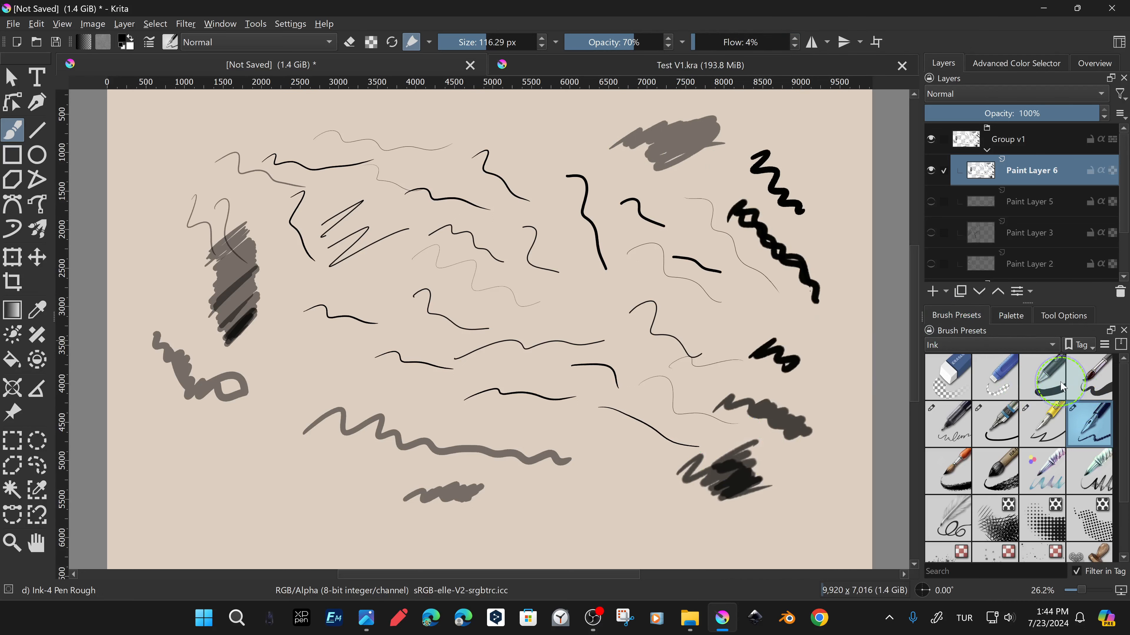
Draw scribbles at the upper middle with the 40 px Basic-1 brush, reducing opacity to 44% and flow to 5%.
{"action": "left_click", "coordinate": [1061, 382]}
{"action": "left_click_drag", "start_coordinate": [787, 43], "coordinate": [700, 42]}
{"action": "left_click_drag", "start_coordinate": [507, 130], "coordinate": [565, 130]}
{"action": "left_click_drag", "start_coordinate": [662, 42], "coordinate": [607, 43]}
{"action": "left_click_drag", "start_coordinate": [528, 160], "coordinate": [633, 137]}
{"action": "left_click_drag", "start_coordinate": [699, 44], "coordinate": [697, 43]}
{"action": "left_click_drag", "start_coordinate": [560, 189], "coordinate": [588, 244]}
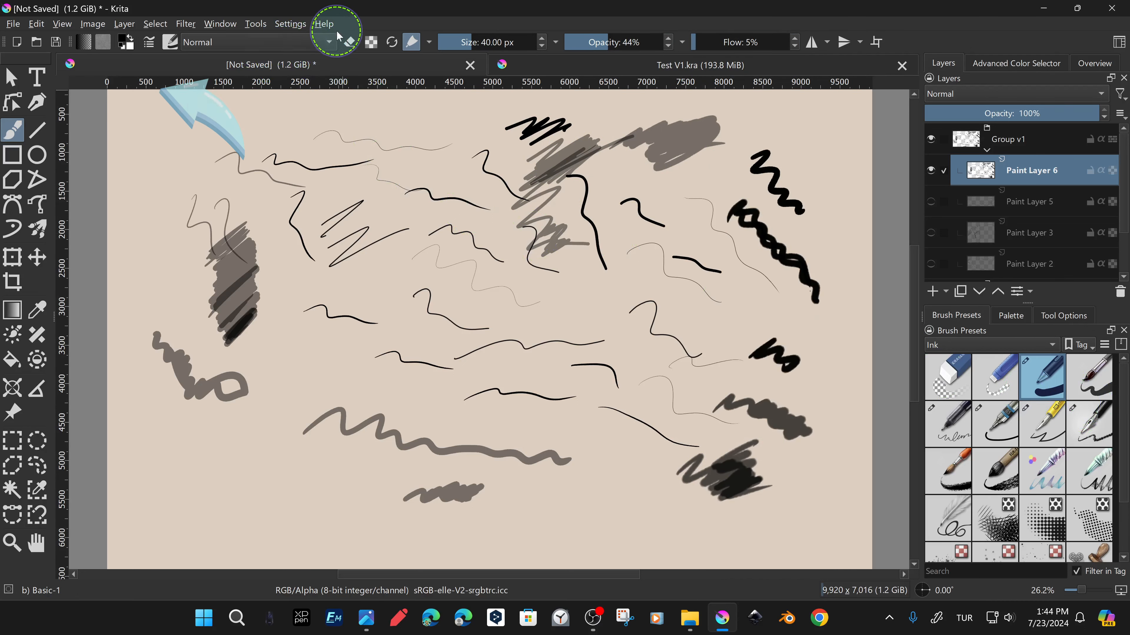
Show the presets list in the Brush Editor and load the Basic-2 Opacity preset followed by Basic-3 Flow.
{"action": "left_click", "coordinate": [169, 42]}
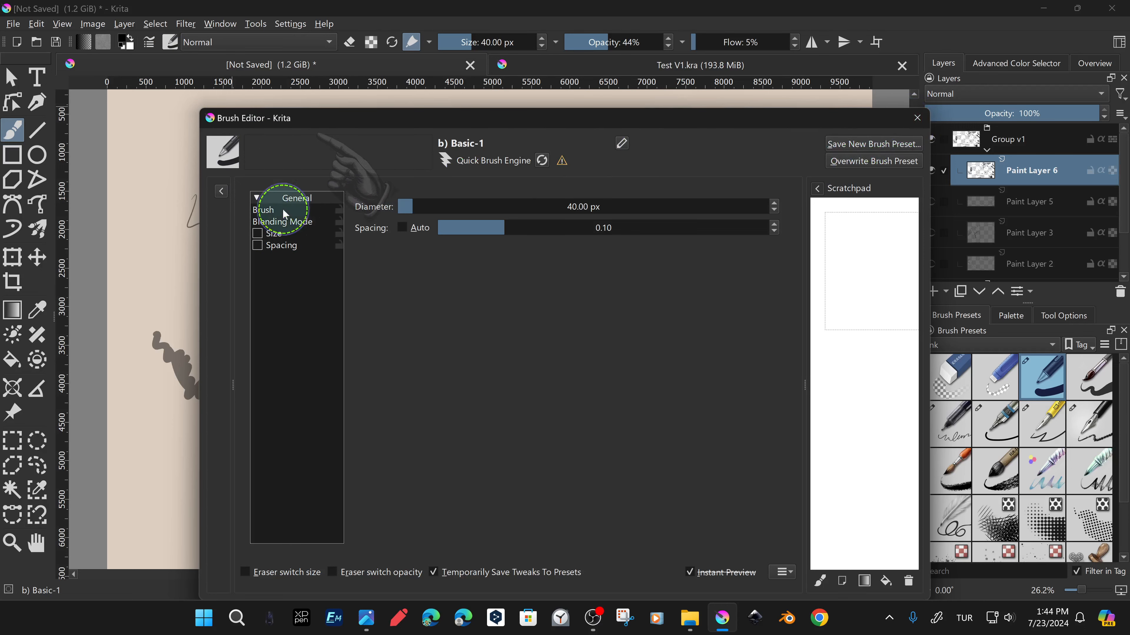
{"action": "left_click", "coordinate": [222, 192]}
{"action": "left_click", "coordinate": [243, 438]}
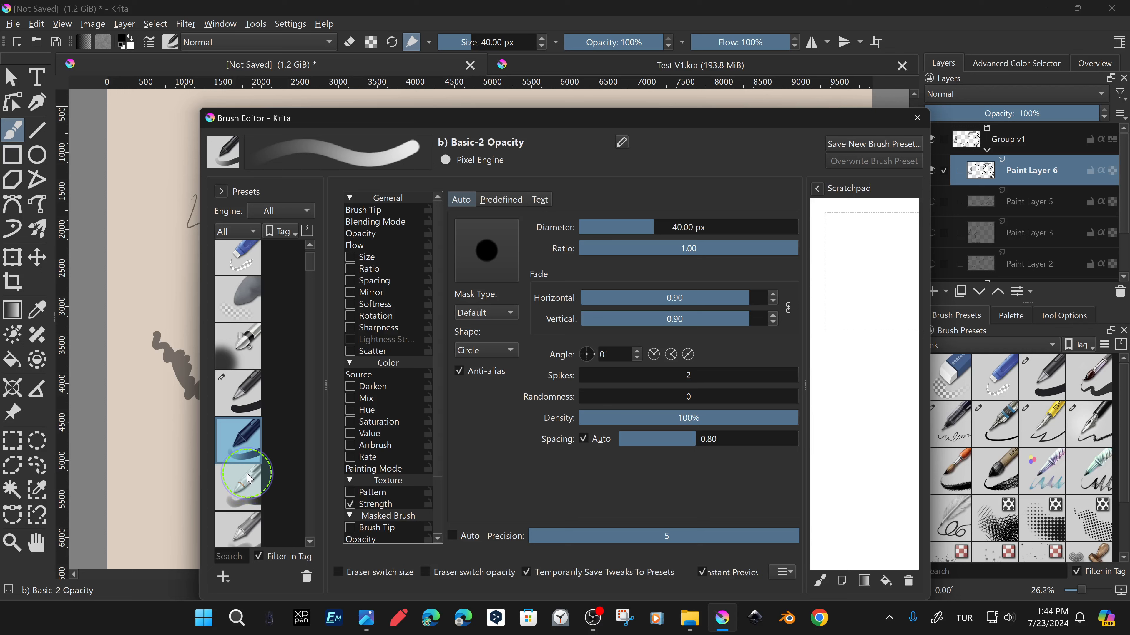
{"action": "left_click", "coordinate": [249, 498]}
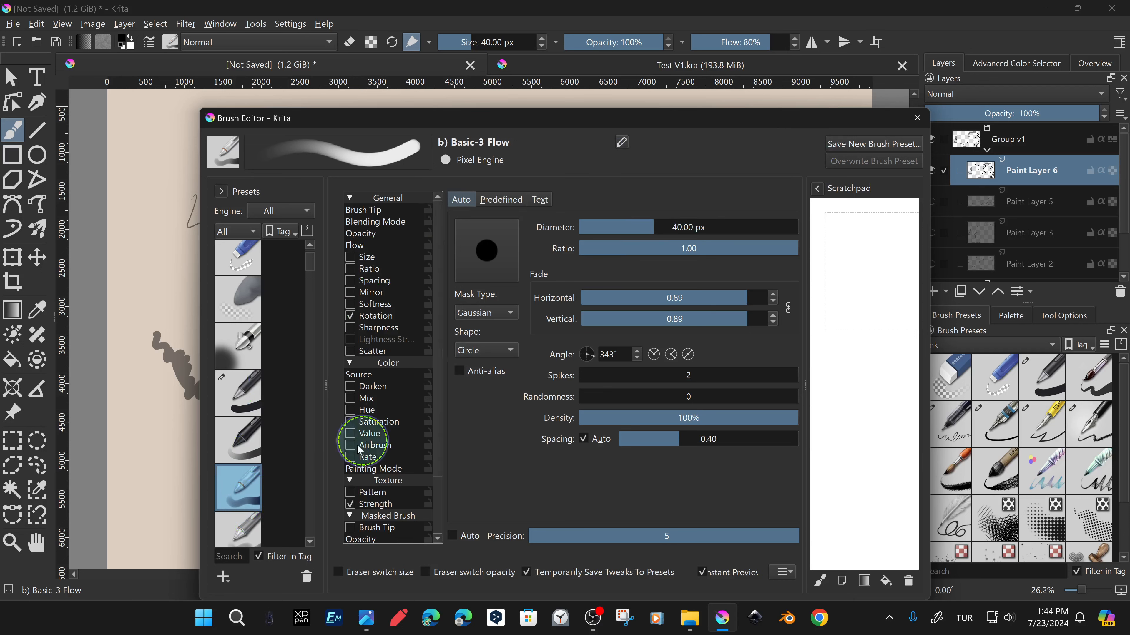
Load the Basic-4 Flow Opacity preset and close the Brush Editor.
{"action": "scroll", "coordinate": [303, 267], "scroll_direction": "down", "scroll_amount": 4}
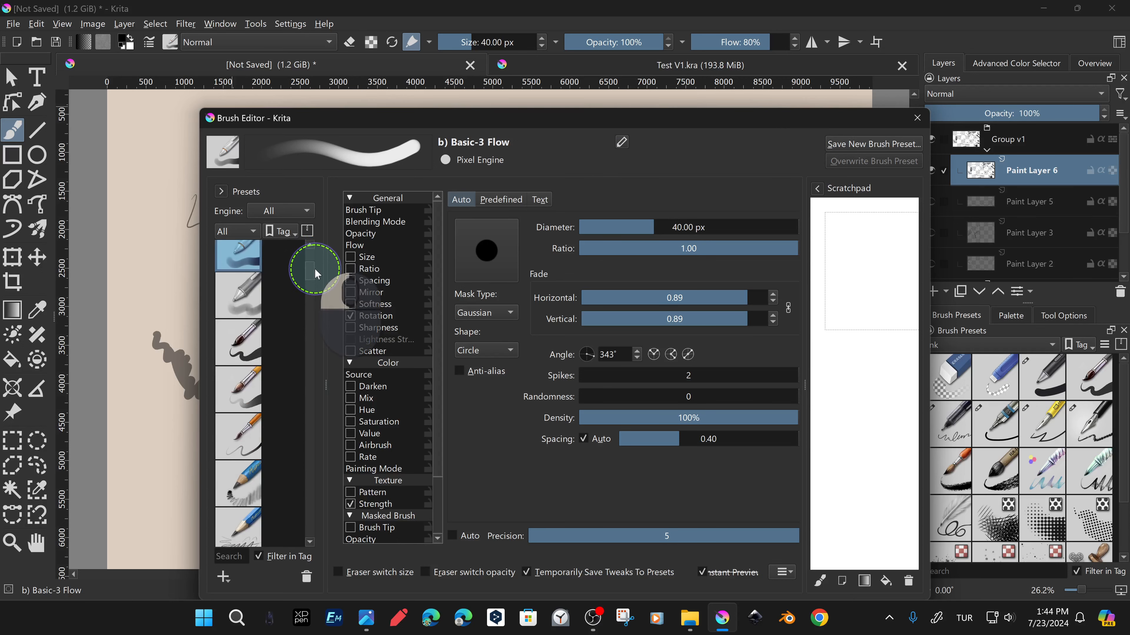
{"action": "left_click", "coordinate": [256, 350]}
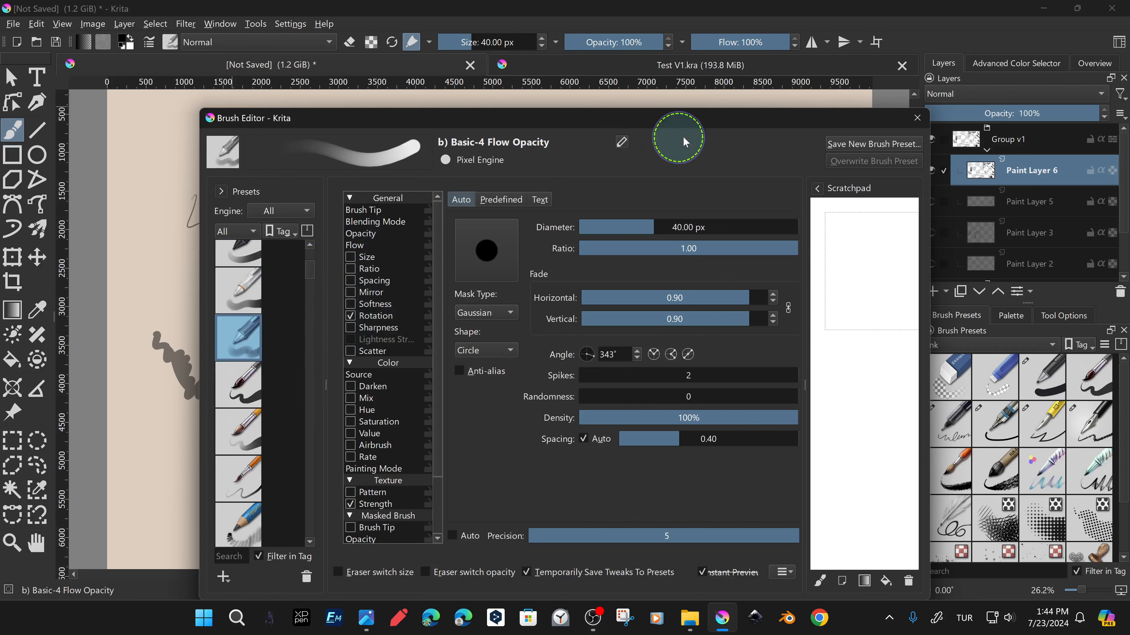
{"action": "left_click", "coordinate": [916, 119]}
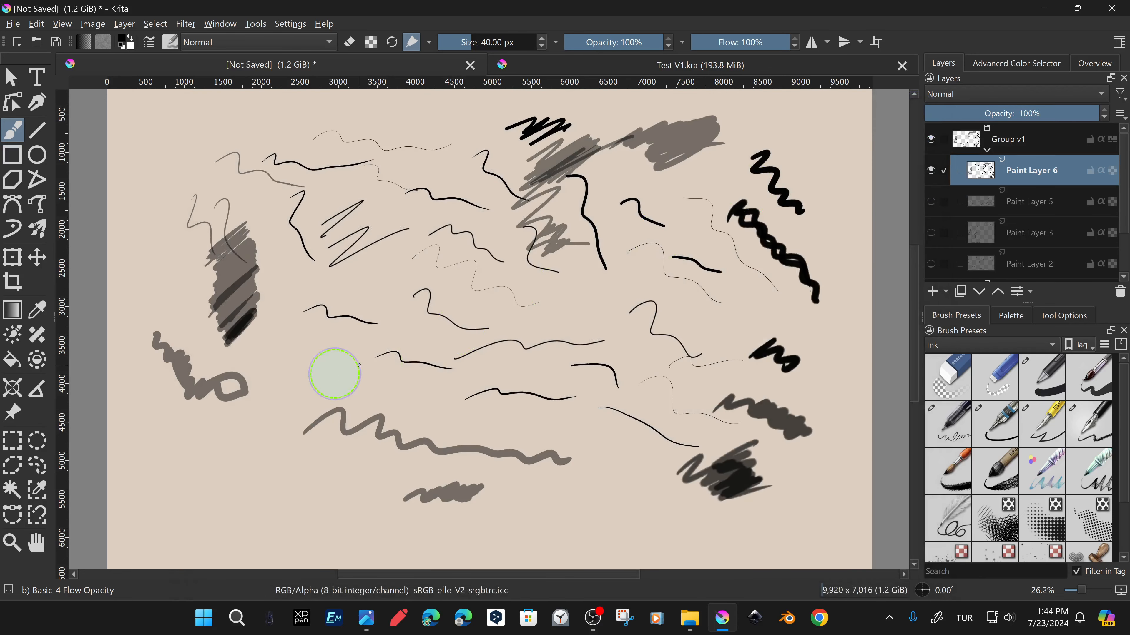
Draw hatched test strokes with the Basic-4 Flow Opacity brush, reducing the flow to 11% and enlarging the brush to 175.18 px.
{"action": "mouse_move", "coordinate": [301, 366]}
{"action": "left_mouse_down"}
{"action": "mouse_move", "coordinate": [310, 378]}
{"action": "mouse_move", "coordinate": [339, 354]}
{"action": "mouse_move", "coordinate": [311, 363]}
{"action": "left_mouse_up"}
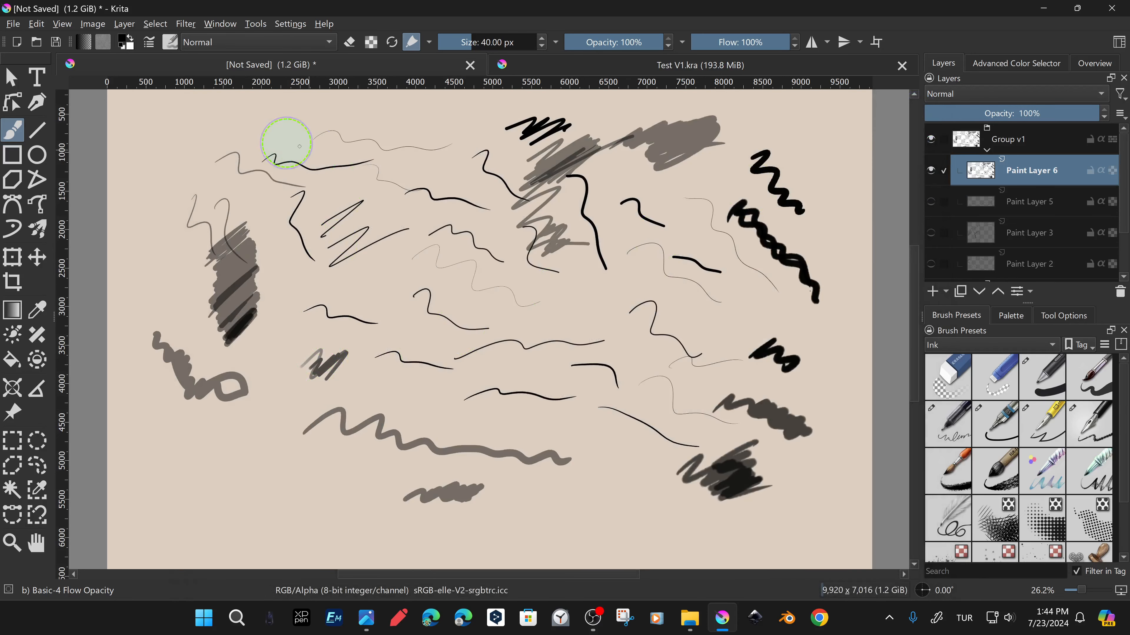
{"action": "mouse_move", "coordinate": [151, 139]}
{"action": "left_mouse_down"}
{"action": "mouse_move", "coordinate": [188, 125]}
{"action": "mouse_move", "coordinate": [318, 118]}
{"action": "mouse_move", "coordinate": [275, 134]}
{"action": "mouse_move", "coordinate": [378, 110]}
{"action": "left_mouse_up"}
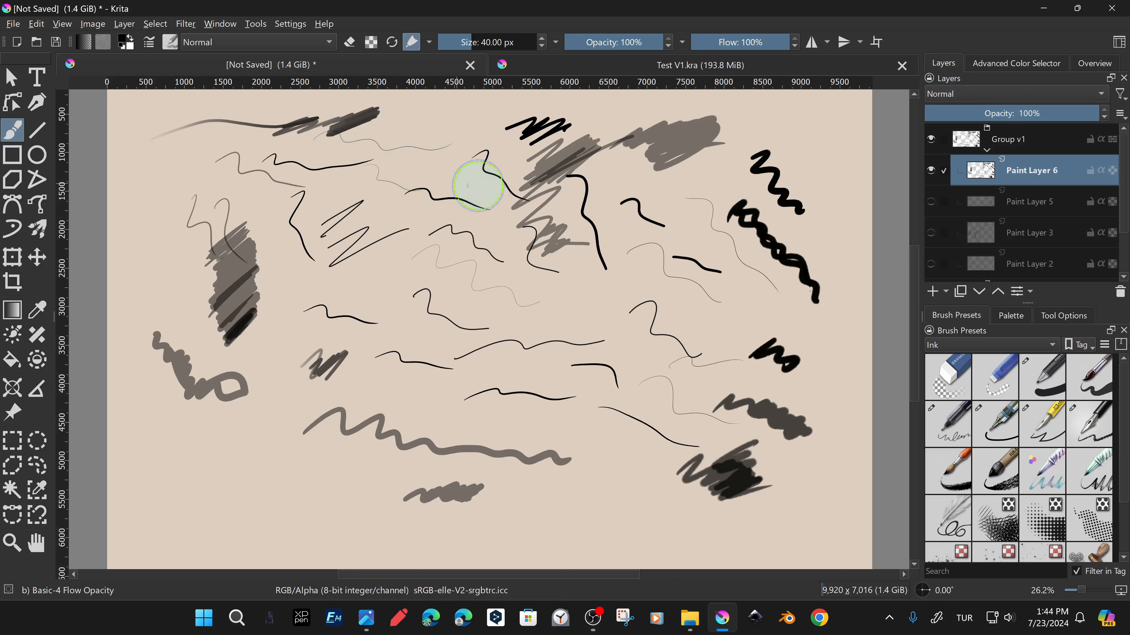
{"action": "left_click_drag", "start_coordinate": [377, 147], "coordinate": [428, 116]}
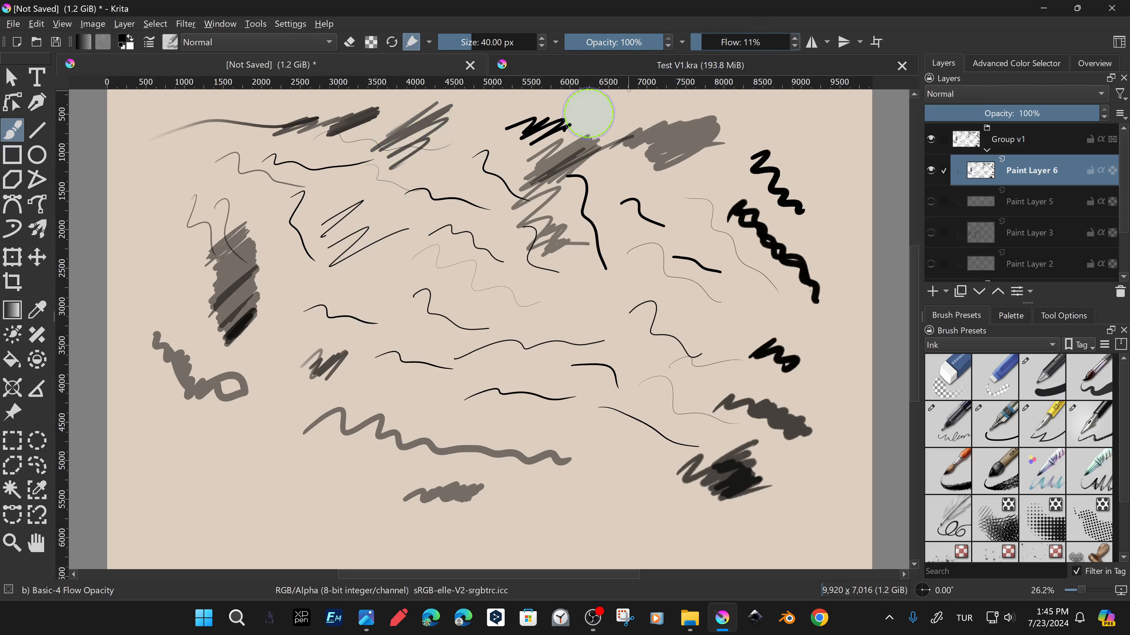
{"action": "left_click_drag", "start_coordinate": [406, 174], "coordinate": [492, 260]}
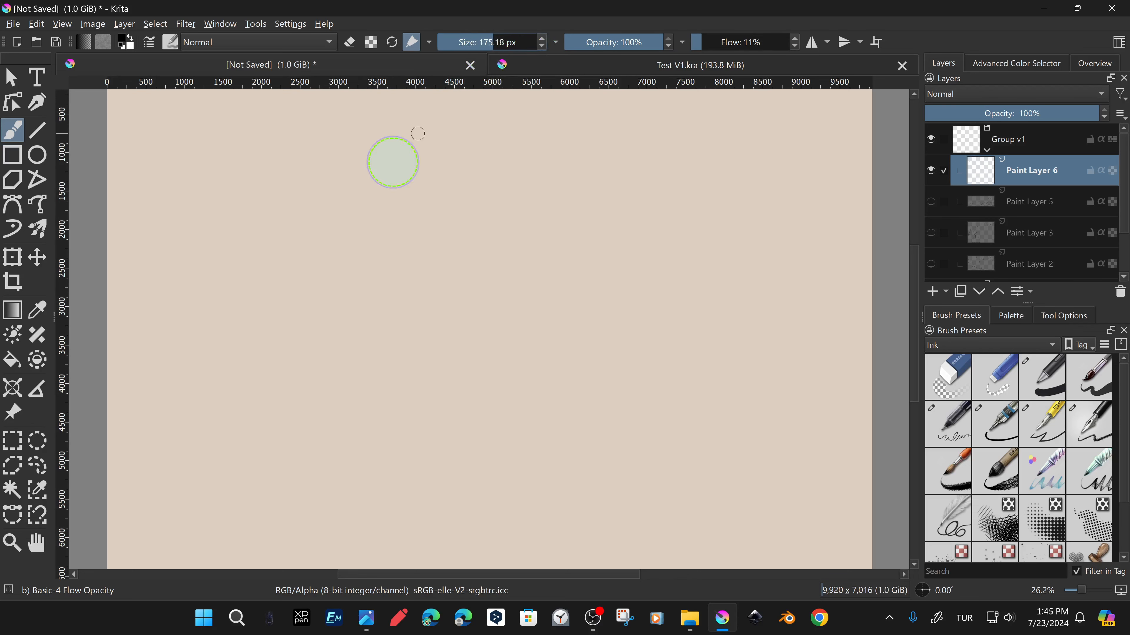
{"action": "left_click_drag", "start_coordinate": [313, 251], "coordinate": [406, 231]}
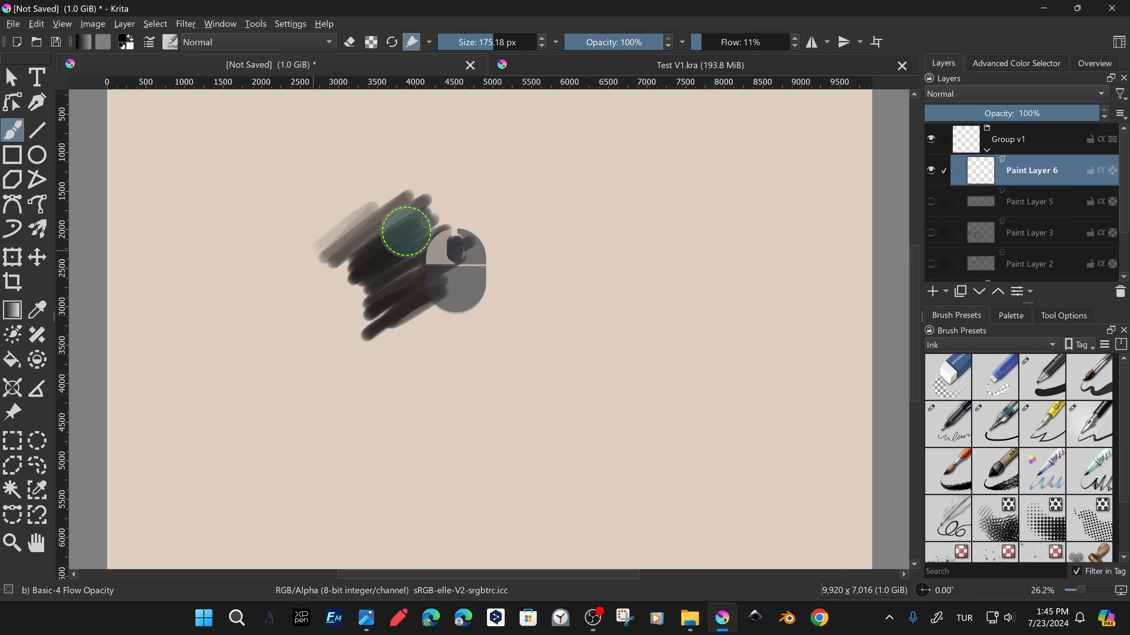
Filter the brush presets to All Untagged and draw test strokes with two of them around the canvas's right centre.
{"action": "left_click", "coordinate": [989, 345]}
{"action": "left_click", "coordinate": [956, 279]}
{"action": "left_click", "coordinate": [995, 518]}
{"action": "mouse_move", "coordinate": [632, 257]}
{"action": "left_mouse_down"}
{"action": "mouse_move", "coordinate": [584, 300]}
{"action": "mouse_move", "coordinate": [618, 245]}
{"action": "mouse_move", "coordinate": [608, 307]}
{"action": "mouse_move", "coordinate": [668, 287]}
{"action": "mouse_move", "coordinate": [652, 258]}
{"action": "mouse_move", "coordinate": [663, 288]}
{"action": "left_mouse_up"}
{"action": "left_click", "coordinate": [949, 518]}
{"action": "mouse_move", "coordinate": [662, 371]}
{"action": "left_mouse_down"}
{"action": "mouse_move", "coordinate": [730, 390]}
{"action": "mouse_move", "coordinate": [747, 366]}
{"action": "mouse_move", "coordinate": [788, 361]}
{"action": "left_mouse_up"}
Draw more test strokes with two further untagged presets, adjusting flow and brush size, and clear the layer.
{"action": "left_click", "coordinate": [1042, 519]}
{"action": "left_click", "coordinate": [720, 42]}
{"action": "left_click_drag", "start_coordinate": [771, 328], "coordinate": [804, 300]}
{"action": "left_click", "coordinate": [948, 377]}
{"action": "left_click_drag", "start_coordinate": [739, 202], "coordinate": [782, 249]}
{"action": "left_click", "coordinate": [462, 44]}
{"action": "left_click_drag", "start_coordinate": [636, 171], "coordinate": [671, 184]}
{"action": "key", "text": "Delete"}
Paint broad watercolor strokes across the canvas centre with the WaterC Spread-Pattern preset, enlarging it to 947.38 px with 45% flow.
{"action": "scroll", "coordinate": [995, 518], "scroll_direction": "down", "scroll_amount": 3}
{"action": "left_click", "coordinate": [995, 539]}
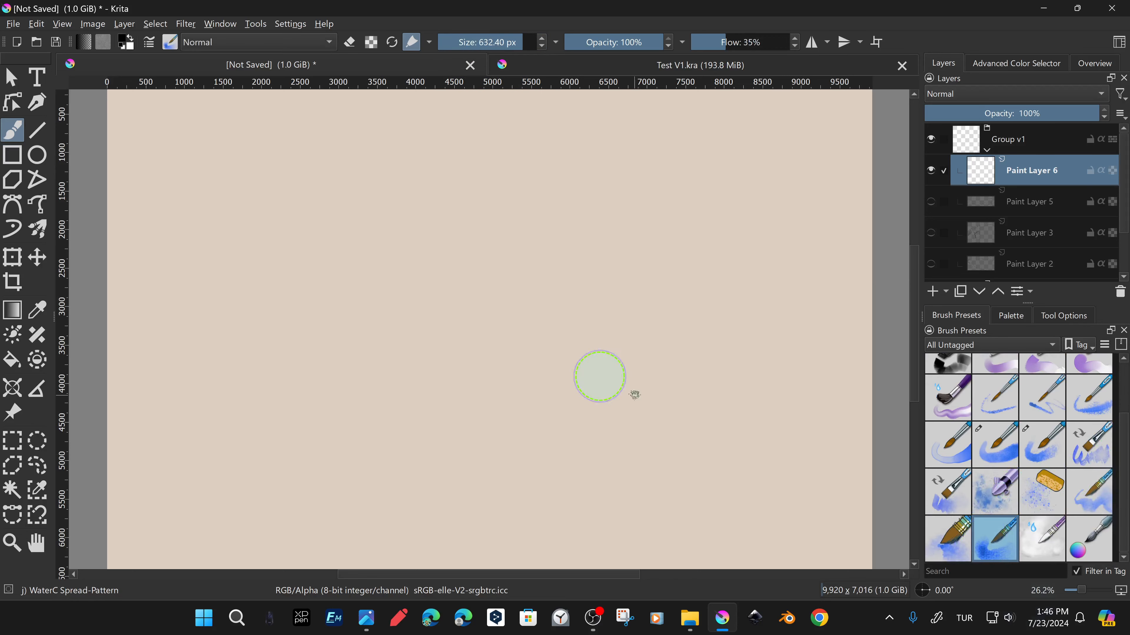
{"action": "mouse_move", "coordinate": [525, 271]}
{"action": "left_mouse_down"}
{"action": "mouse_move", "coordinate": [560, 252]}
{"action": "mouse_move", "coordinate": [585, 272]}
{"action": "mouse_move", "coordinate": [580, 252]}
{"action": "mouse_move", "coordinate": [531, 291]}
{"action": "mouse_move", "coordinate": [541, 338]}
{"action": "mouse_move", "coordinate": [517, 265]}
{"action": "mouse_move", "coordinate": [681, 298]}
{"action": "mouse_move", "coordinate": [623, 253]}
{"action": "mouse_move", "coordinate": [605, 283]}
{"action": "mouse_move", "coordinate": [593, 226]}
{"action": "left_mouse_up"}
{"action": "left_click", "coordinate": [534, 43]}
{"action": "mouse_move", "coordinate": [558, 191]}
{"action": "left_mouse_down"}
{"action": "mouse_move", "coordinate": [492, 247]}
{"action": "mouse_move", "coordinate": [461, 319]}
{"action": "mouse_move", "coordinate": [466, 222]}
{"action": "mouse_move", "coordinate": [455, 391]}
{"action": "mouse_move", "coordinate": [721, 443]}
{"action": "left_mouse_up"}
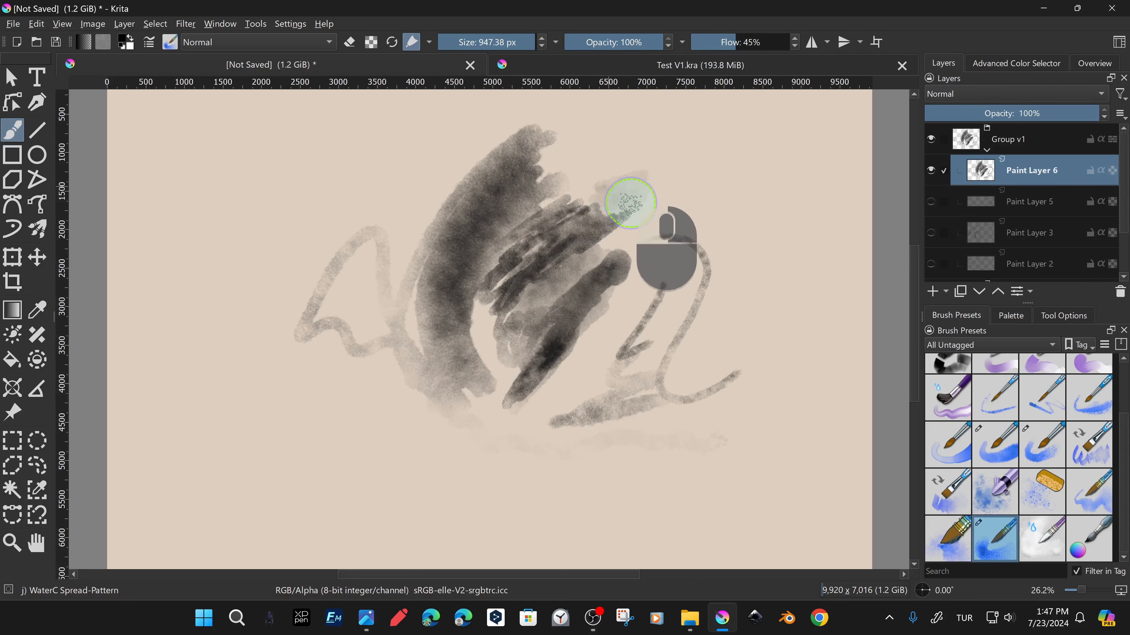
Add speckled and textured strokes at the right centre and lower right of the canvas using other watercolor presets.
{"action": "mouse_move", "coordinate": [631, 203]}
{"action": "left_mouse_down"}
{"action": "mouse_move", "coordinate": [600, 177]}
{"action": "mouse_move", "coordinate": [541, 421]}
{"action": "mouse_move", "coordinate": [729, 325]}
{"action": "left_mouse_up"}
{"action": "left_click", "coordinate": [1042, 491]}
{"action": "left_click", "coordinate": [995, 492]}
{"action": "left_click", "coordinate": [1089, 492]}
{"action": "mouse_move", "coordinate": [712, 420]}
{"action": "left_mouse_down"}
{"action": "mouse_move", "coordinate": [731, 463]}
{"action": "mouse_move", "coordinate": [777, 429]}
{"action": "left_mouse_up"}
Paint long wavy strokes around the central marks with the WaterC Spread WideArea preset at 200 px.
{"action": "left_click", "coordinate": [948, 539]}
{"action": "left_click_drag", "start_coordinate": [697, 149], "coordinate": [756, 374]}
{"action": "mouse_move", "coordinate": [349, 145]}
{"action": "left_mouse_down"}
{"action": "mouse_move", "coordinate": [275, 348]}
{"action": "mouse_move", "coordinate": [351, 489]}
{"action": "left_mouse_up"}
{"action": "mouse_move", "coordinate": [421, 140]}
{"action": "left_mouse_down"}
{"action": "mouse_move", "coordinate": [434, 174]}
{"action": "mouse_move", "coordinate": [647, 117]}
{"action": "mouse_move", "coordinate": [822, 231]}
{"action": "mouse_move", "coordinate": [823, 318]}
{"action": "left_mouse_up"}
Set the flow to 26% and paint more strokes along the canvas's right edge and lower part.
{"action": "left_click", "coordinate": [717, 43]}
{"action": "left_click_drag", "start_coordinate": [787, 118], "coordinate": [815, 258]}
{"action": "mouse_move", "coordinate": [839, 107]}
{"action": "left_mouse_down"}
{"action": "mouse_move", "coordinate": [824, 474]}
{"action": "mouse_move", "coordinate": [503, 520]}
{"action": "left_mouse_up"}
{"action": "left_click_drag", "start_coordinate": [402, 512], "coordinate": [633, 532]}
{"action": "left_click_drag", "start_coordinate": [341, 530], "coordinate": [426, 549]}
{"action": "left_click_drag", "start_coordinate": [449, 467], "coordinate": [486, 474]}
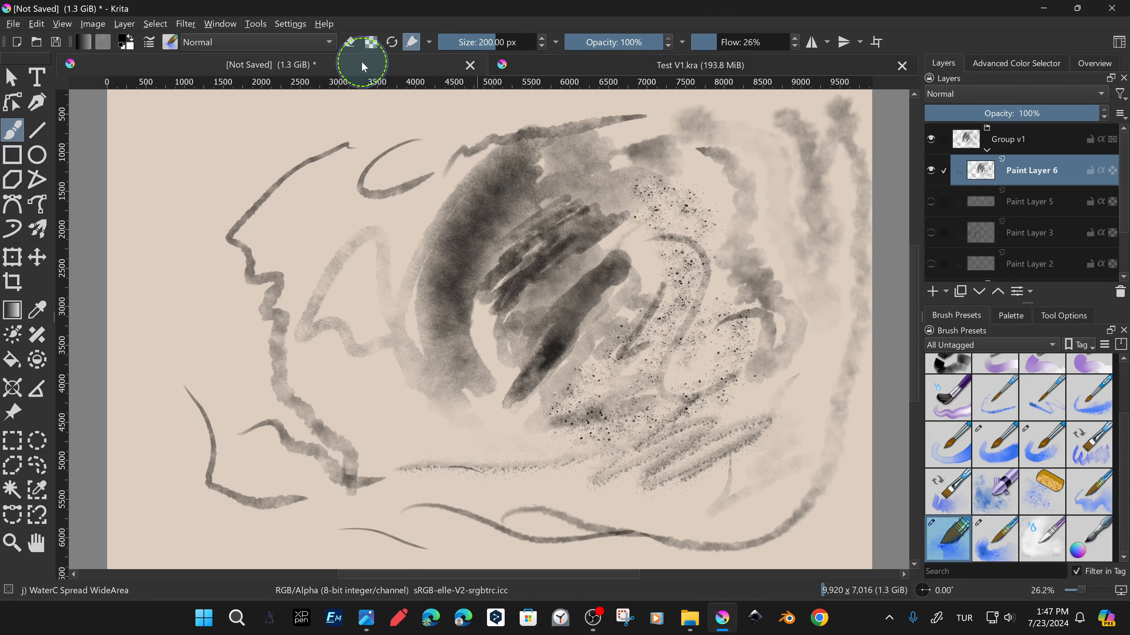
Save the current window arrangement as a workspace named My V2.
{"action": "left_click", "coordinate": [1119, 43]}
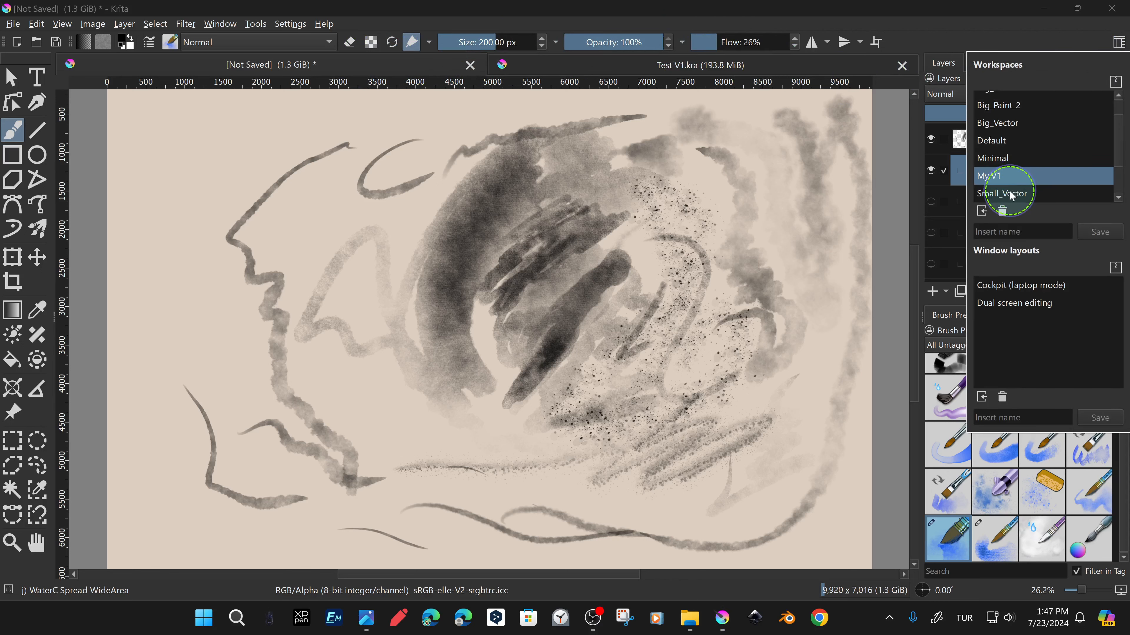
{"action": "left_click", "coordinate": [996, 232]}
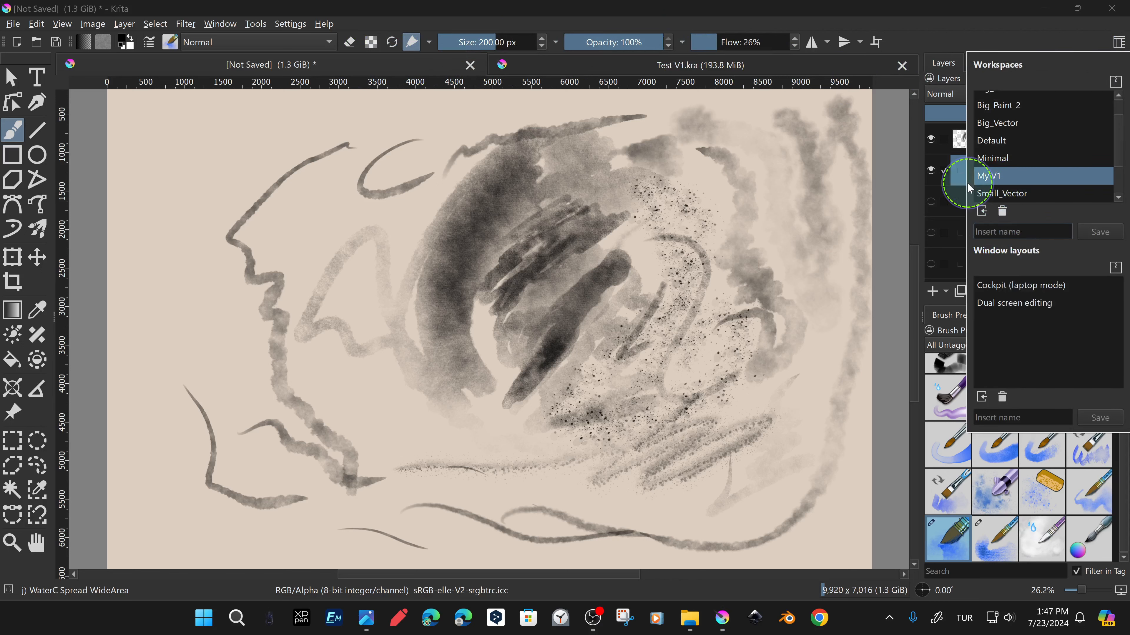
{"action": "key", "text": "Caps_Lock"}
{"action": "type", "text": "M"}
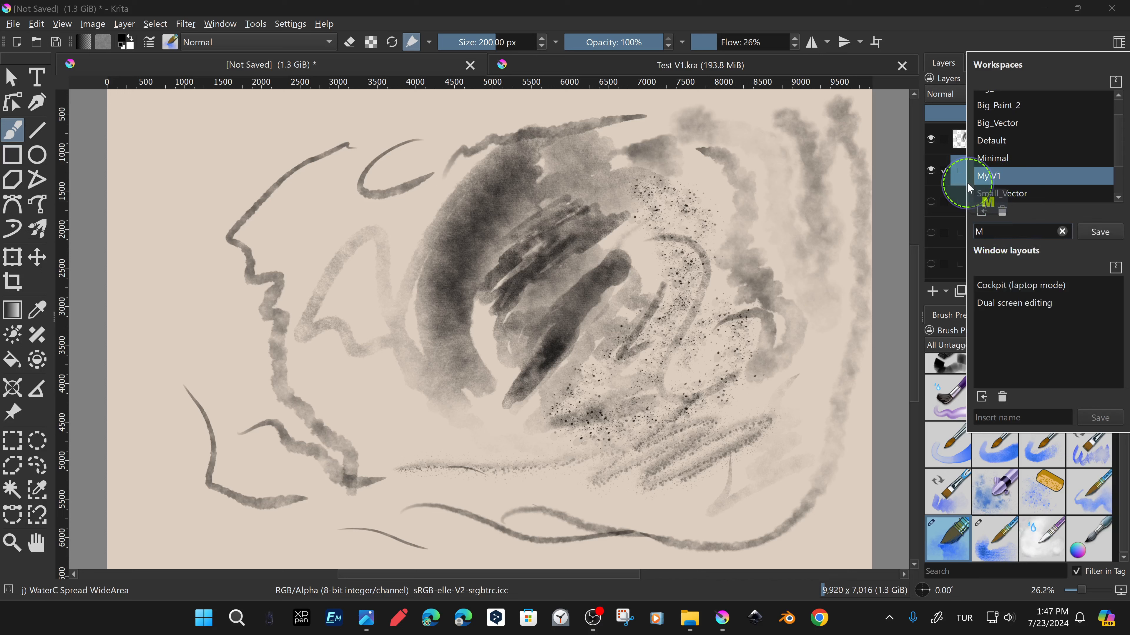
{"action": "type", "text": "y V2"}
{"action": "left_click", "coordinate": [1106, 234]}
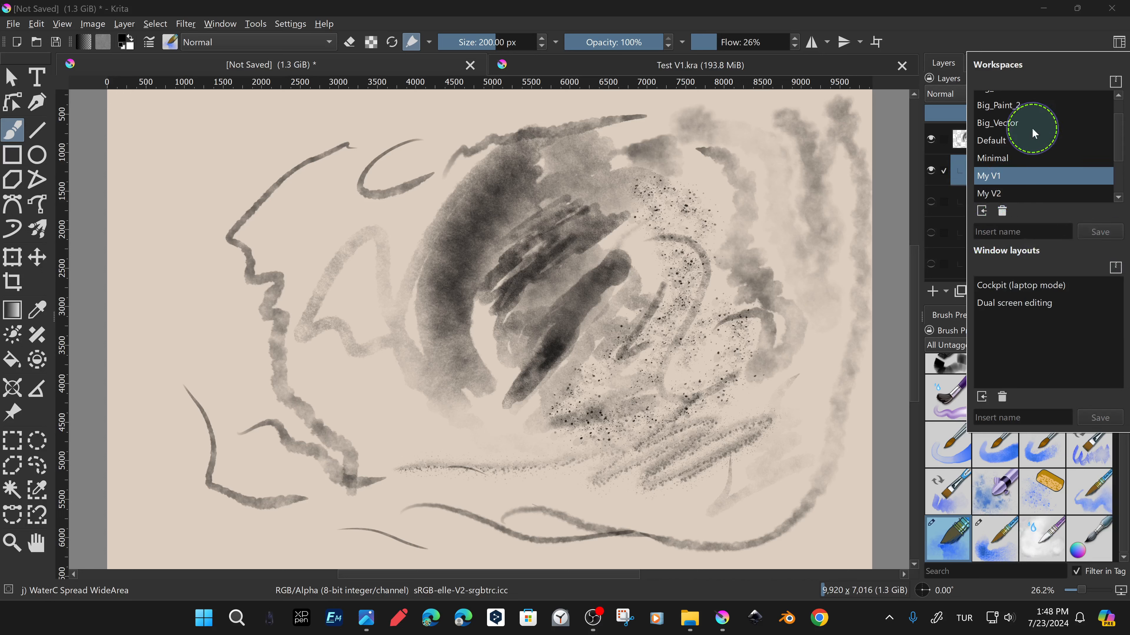
Switch the workspace to My V1 and back to My V2, and delete the My V2 workspace.
{"action": "left_click", "coordinate": [1115, 44]}
{"action": "left_click", "coordinate": [1116, 44]}
{"action": "left_click", "coordinate": [1023, 109]}
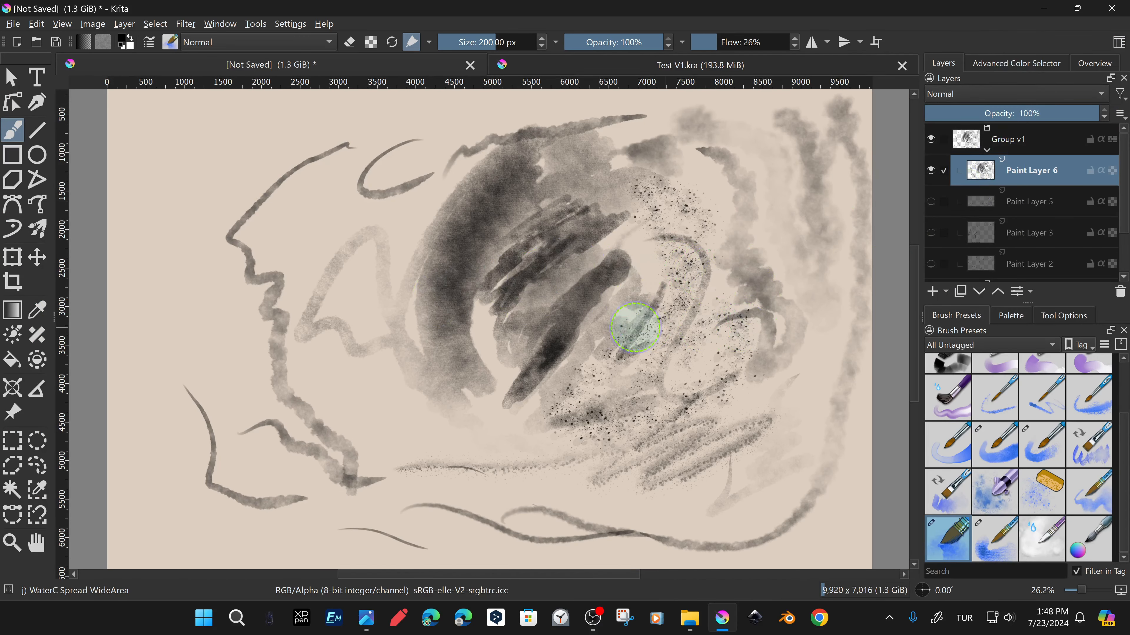
{"action": "left_click", "coordinate": [1119, 42]}
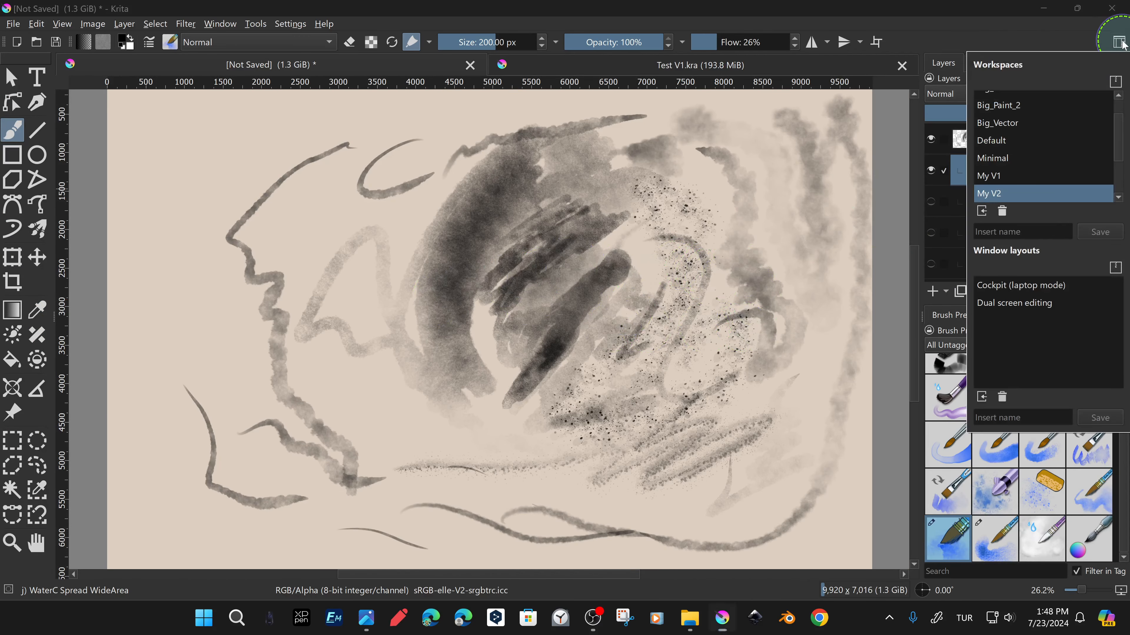
{"action": "left_click", "coordinate": [1020, 175]}
{"action": "left_click", "coordinate": [1012, 195]}
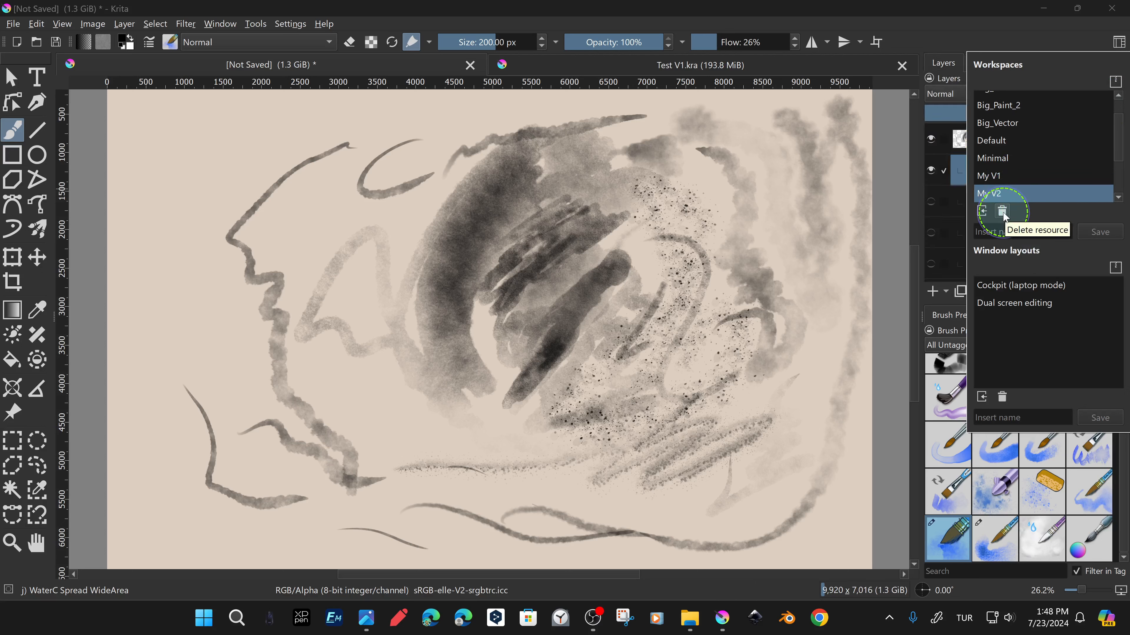
{"action": "left_click", "coordinate": [1003, 213]}
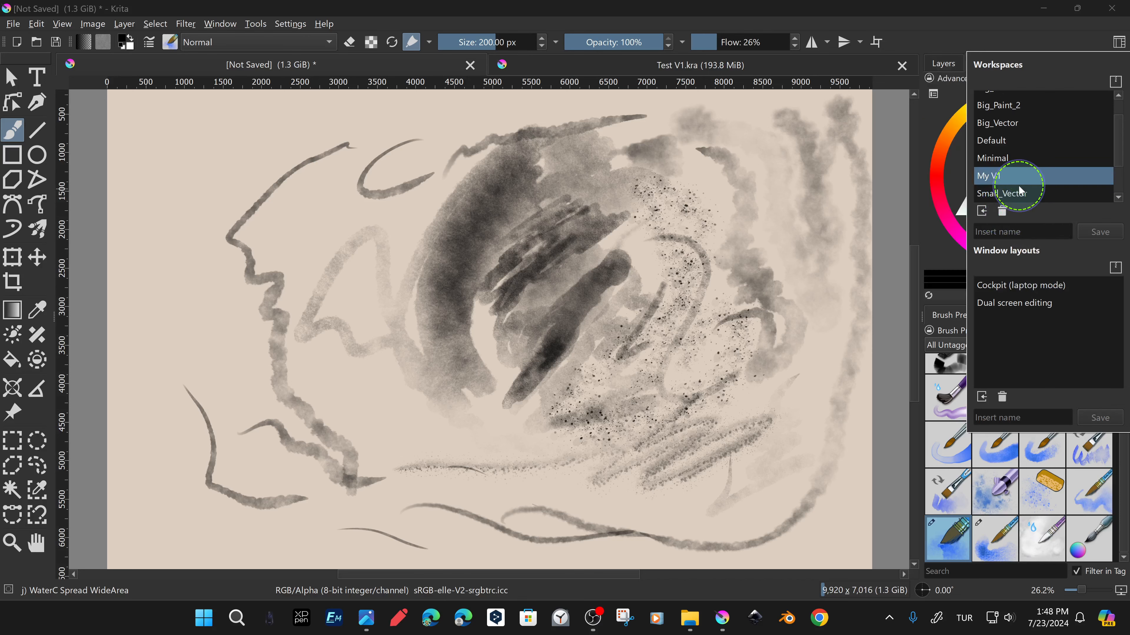
Alternate between the Minimal and My V1 workspaces, ending on My V1.
{"action": "left_click", "coordinate": [1010, 160]}
{"action": "left_click", "coordinate": [1012, 171]}
{"action": "left_click", "coordinate": [1010, 163]}
{"action": "left_click", "coordinate": [1008, 171]}
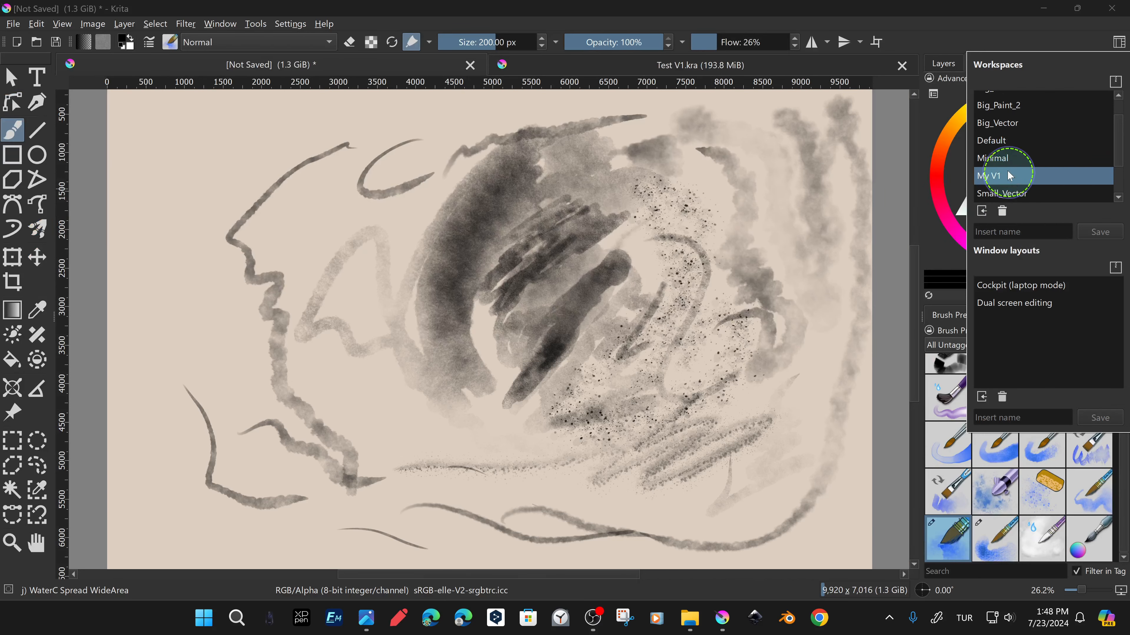
{"action": "left_click", "coordinate": [897, 189]}
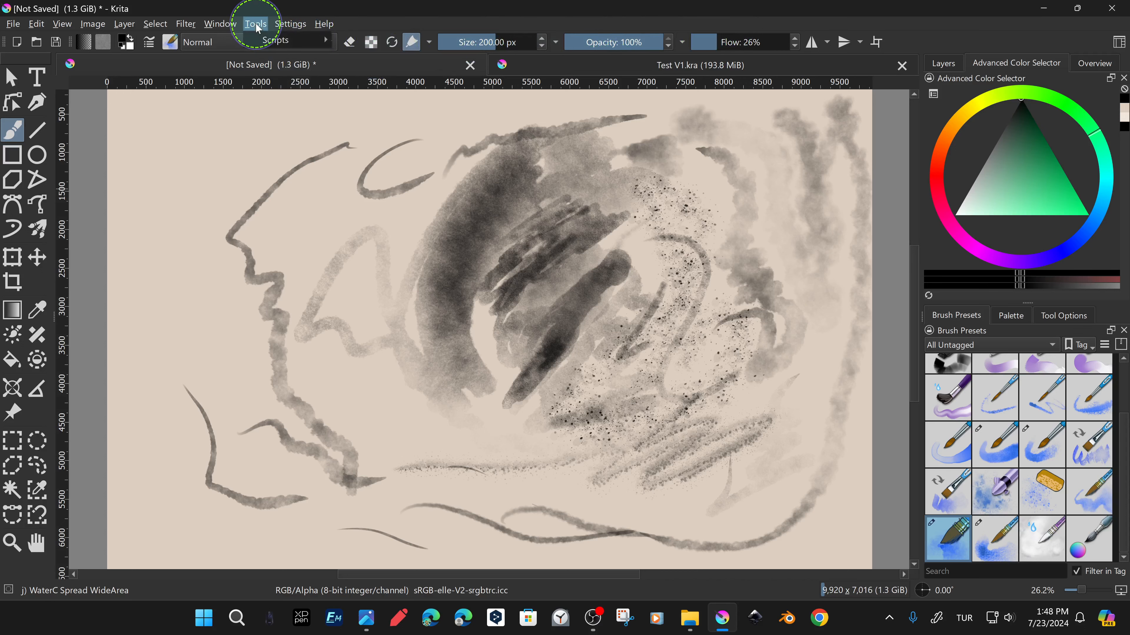
Open the toolbar configuration and examine the current actions of editToolBar and BrushesAndStuff.
{"action": "left_click", "coordinate": [290, 23]}
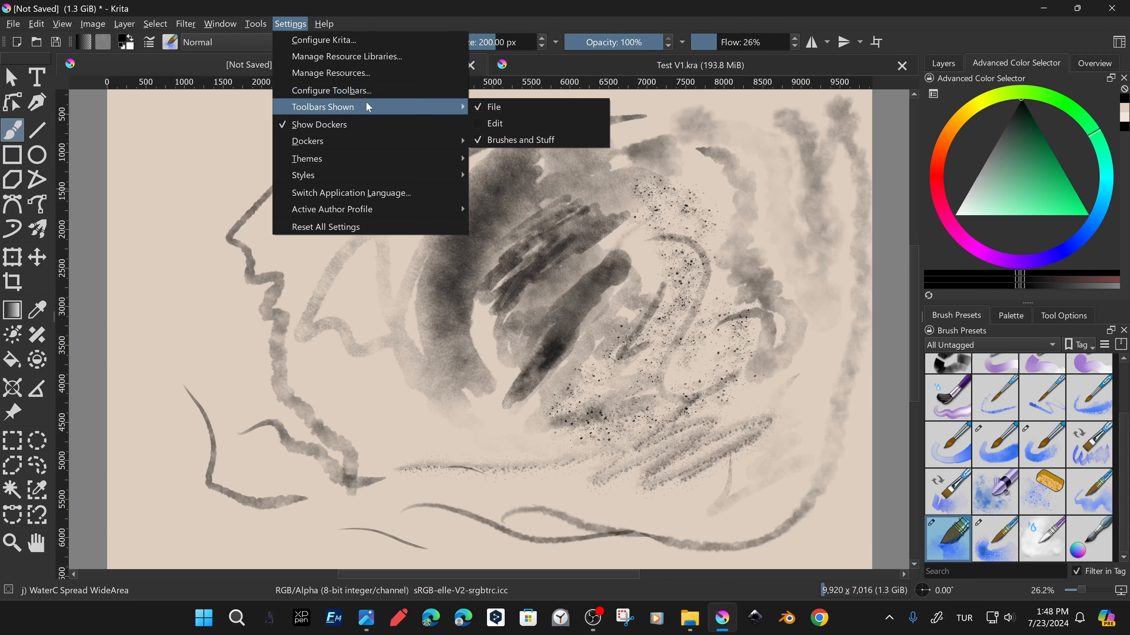
{"action": "left_click", "coordinate": [369, 90]}
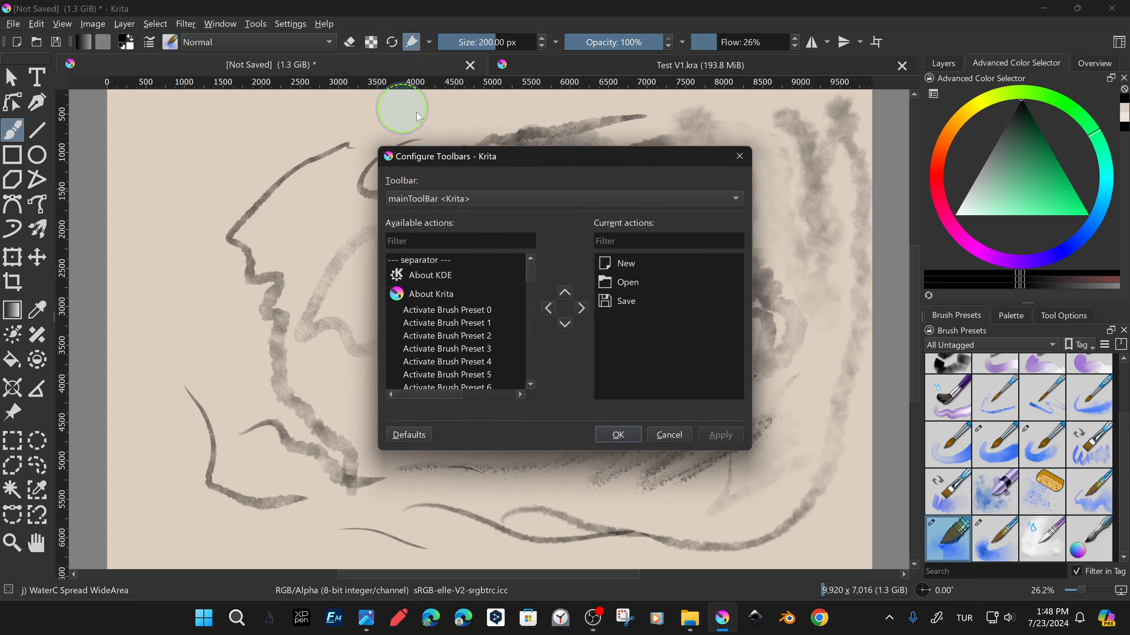
{"action": "left_click", "coordinate": [587, 198]}
{"action": "left_click", "coordinate": [478, 218]}
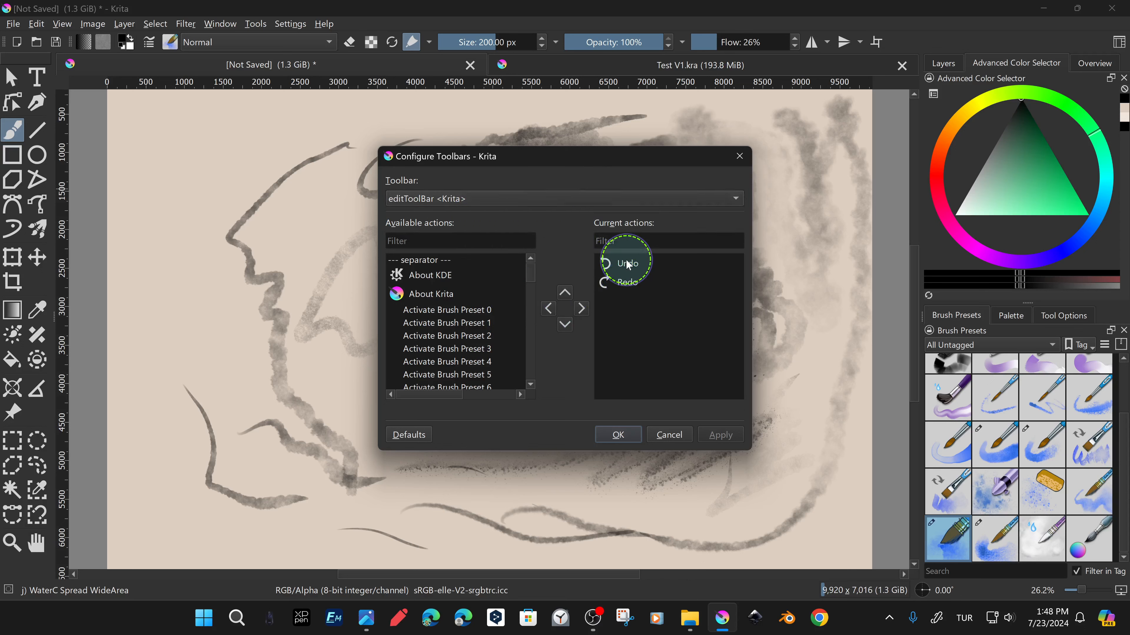
{"action": "left_click", "coordinate": [574, 198]}
{"action": "left_click", "coordinate": [482, 217]}
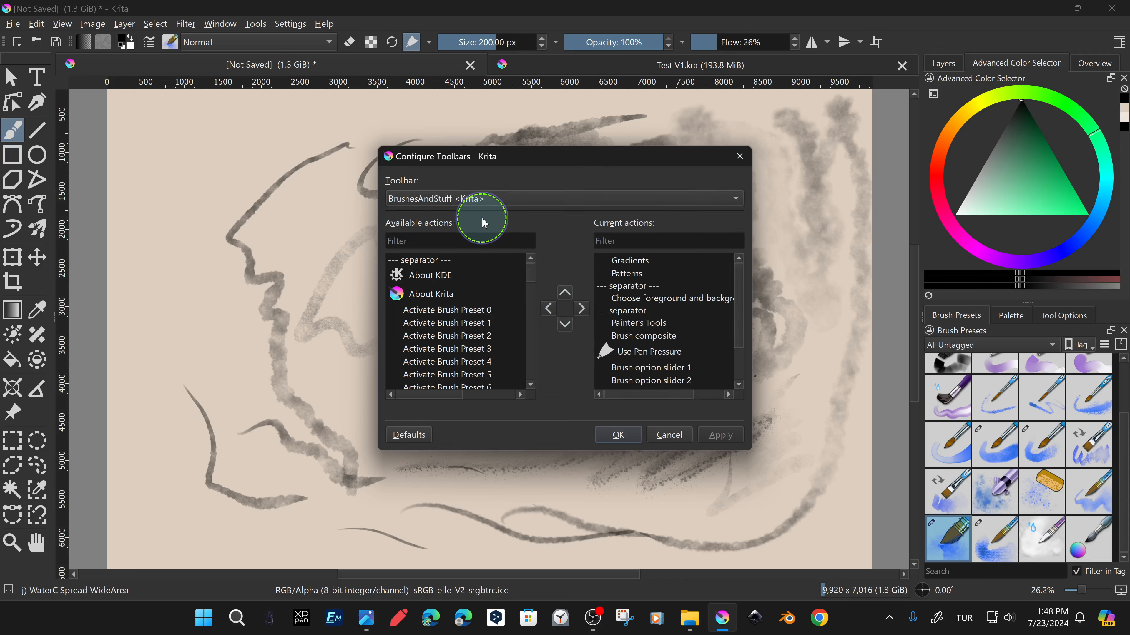
Remove Use Pen Pressure and Brush option slider 3 from the BrushesAndStuff toolbar and apply the change.
{"action": "scroll", "coordinate": [654, 342], "scroll_direction": "down", "scroll_amount": 3}
{"action": "left_click", "coordinate": [654, 306]}
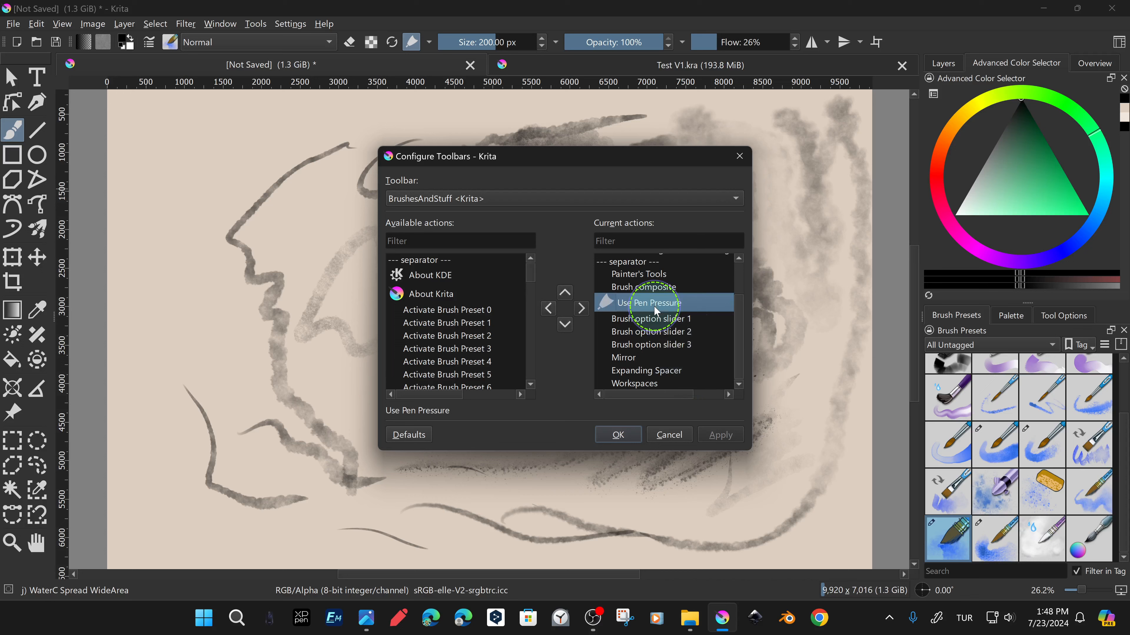
{"action": "left_click", "coordinate": [547, 308]}
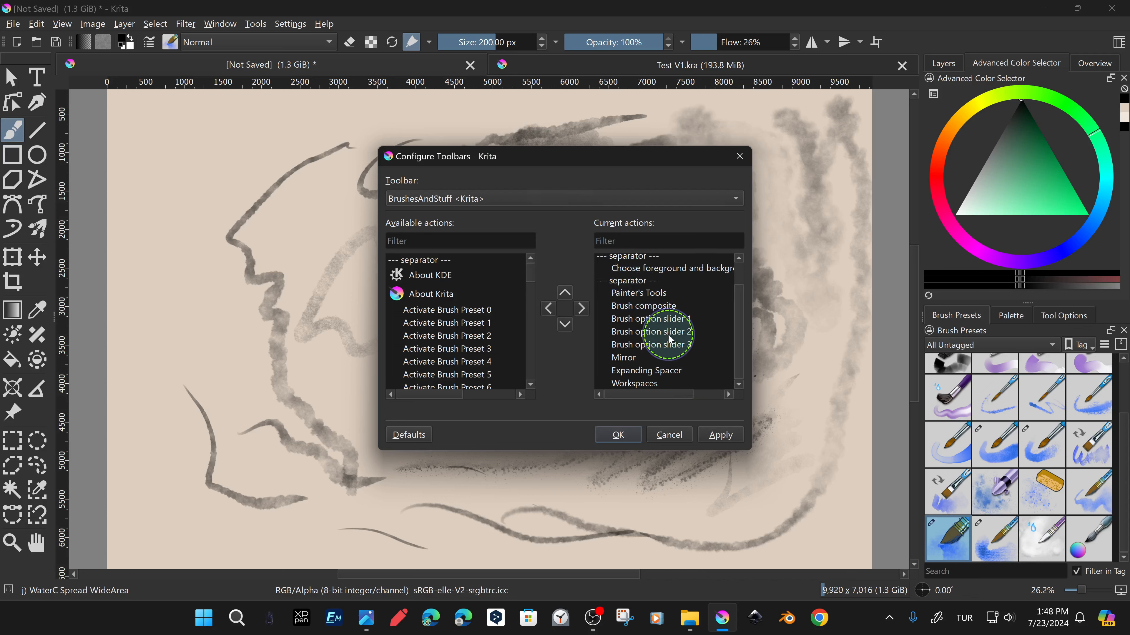
{"action": "left_click", "coordinate": [549, 308]}
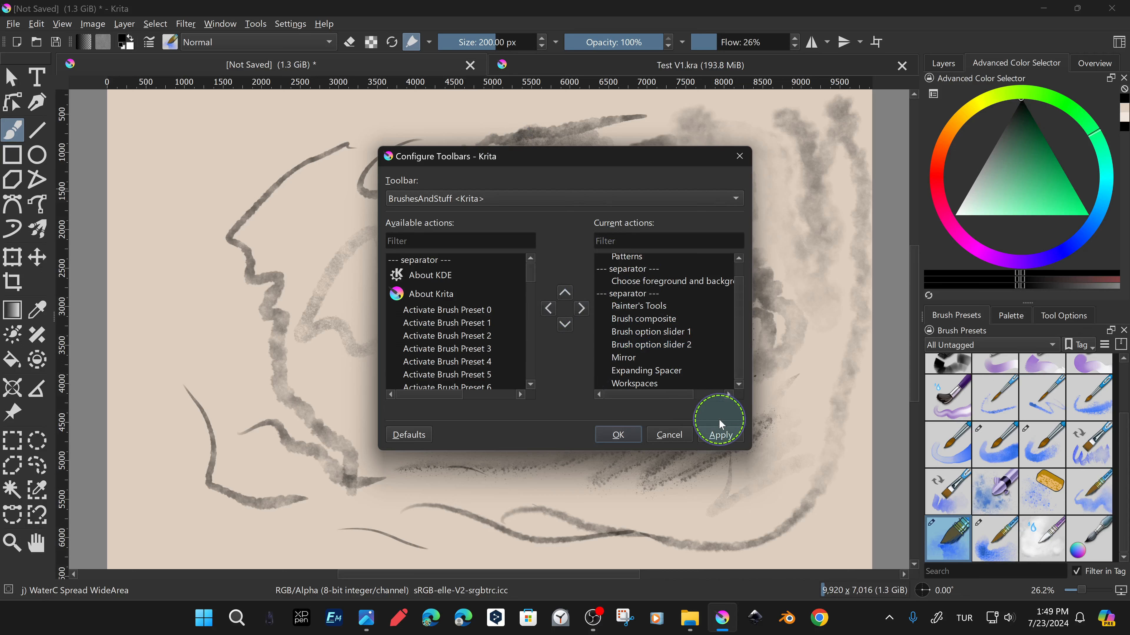
{"action": "left_click", "coordinate": [721, 435]}
Filter the available actions by PRESS and add Use Pen Pressure to the BrushesAndStuff toolbar.
{"action": "left_click", "coordinate": [444, 242]}
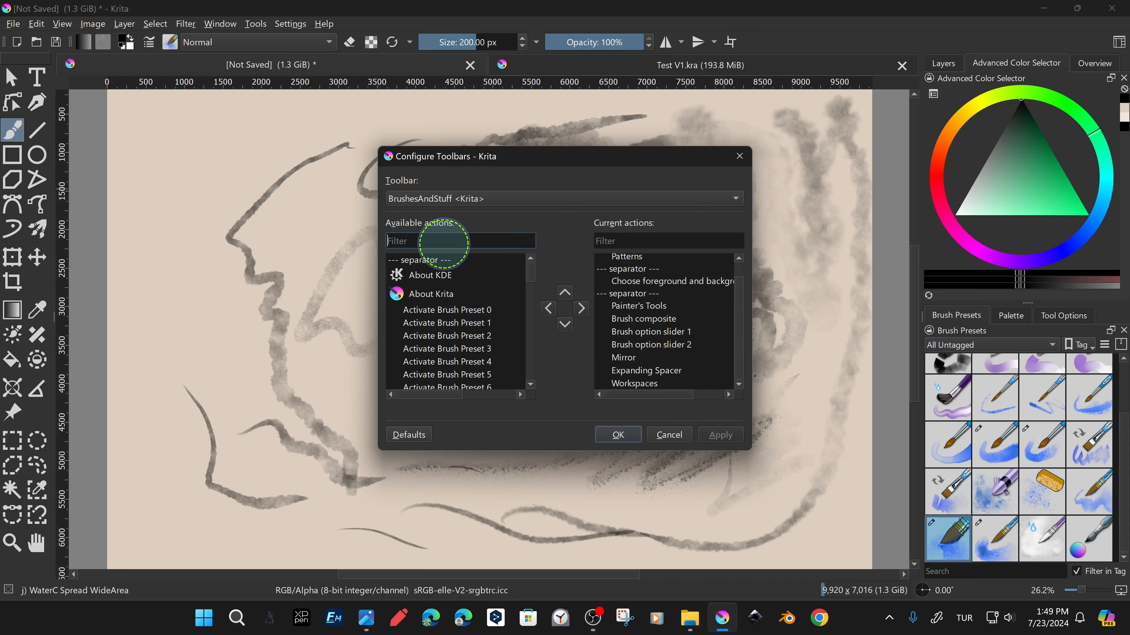
{"action": "type", "text": "PRE"}
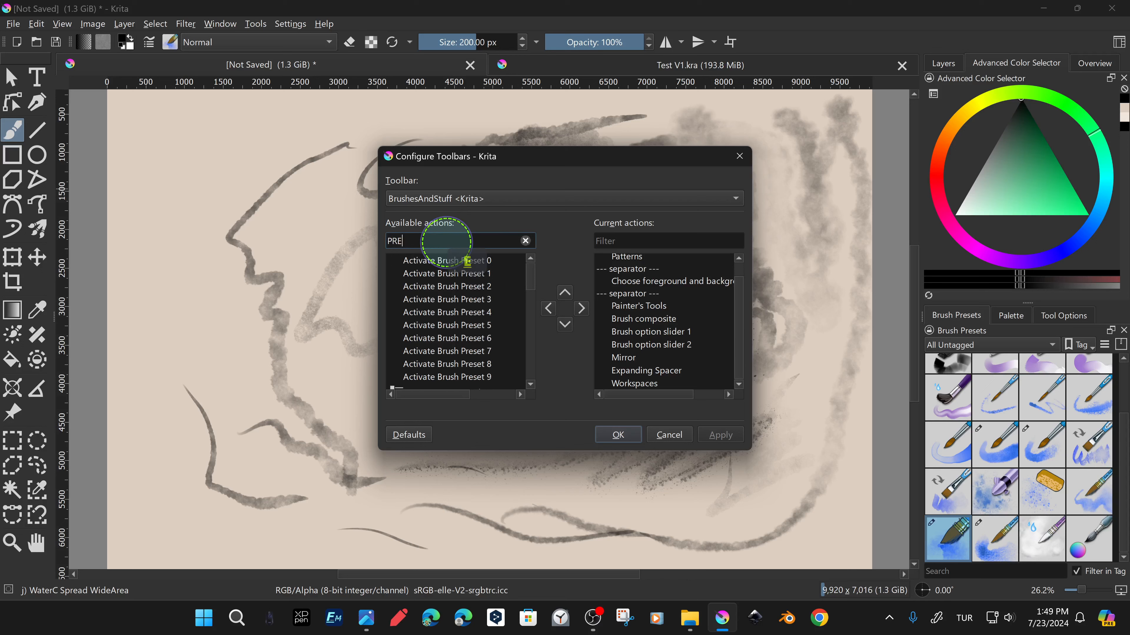
{"action": "type", "text": "SS"}
{"action": "left_click", "coordinate": [445, 260]}
{"action": "left_click", "coordinate": [580, 308]}
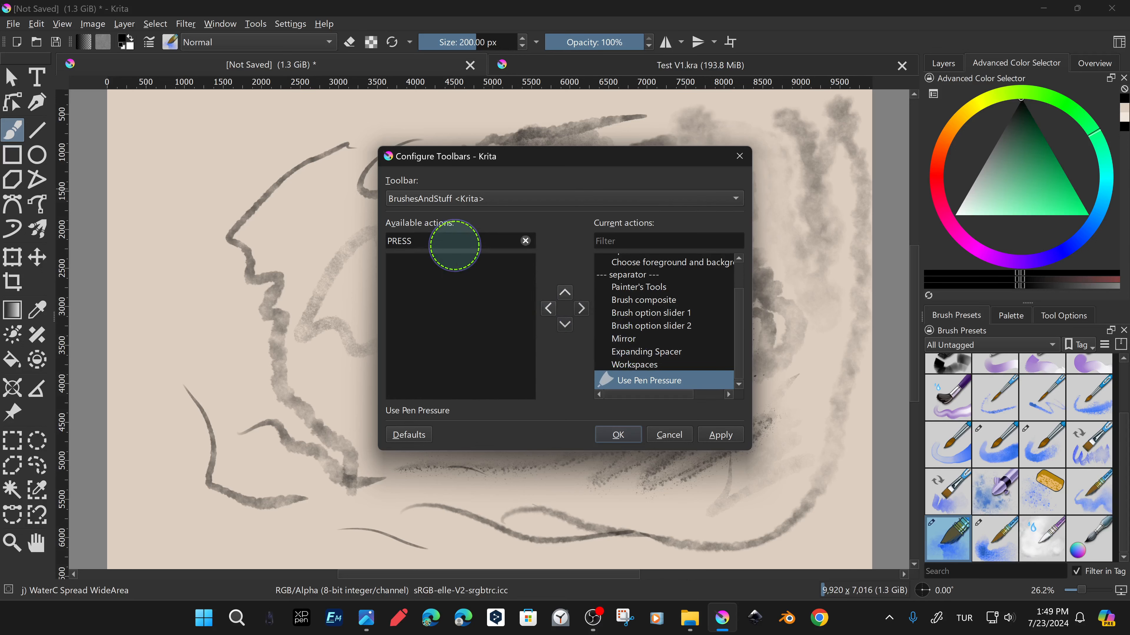
Find and add Brush option slider 3, place it below slider 2 and Use Pen Pressure above slider 1, apply, and close the toolbar configuration.
{"action": "left_click_drag", "start_coordinate": [453, 245], "coordinate": [377, 245]}
{"action": "type", "text": "BRUS"}
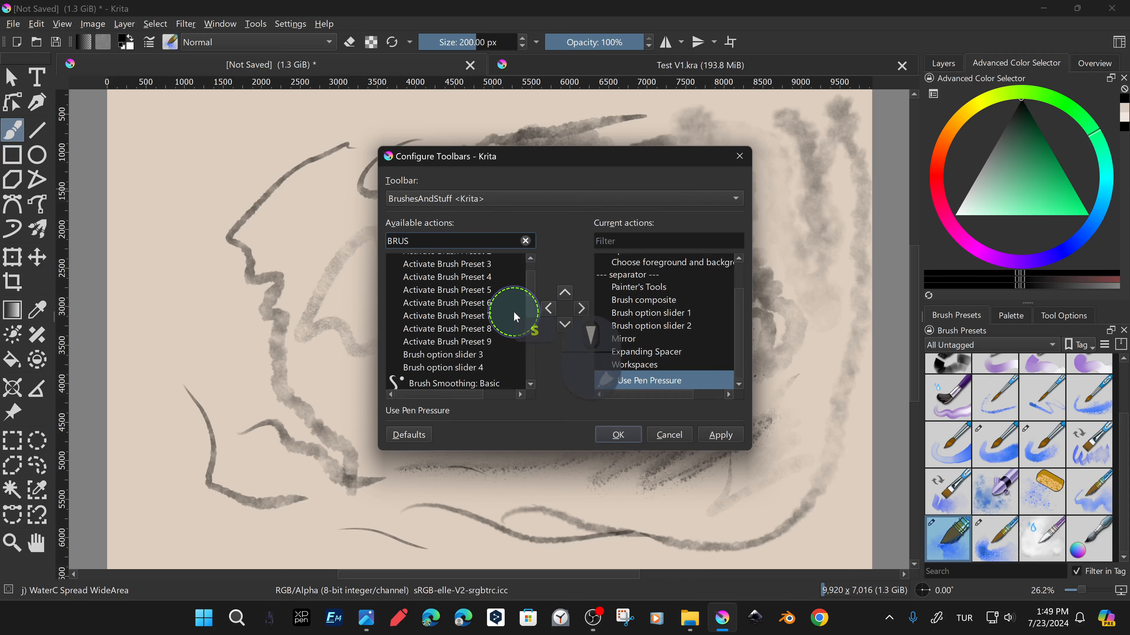
{"action": "left_click", "coordinate": [583, 309]}
{"action": "left_click_drag", "start_coordinate": [623, 369], "coordinate": [680, 295]}
{"action": "left_click_drag", "start_coordinate": [654, 384], "coordinate": [652, 344]}
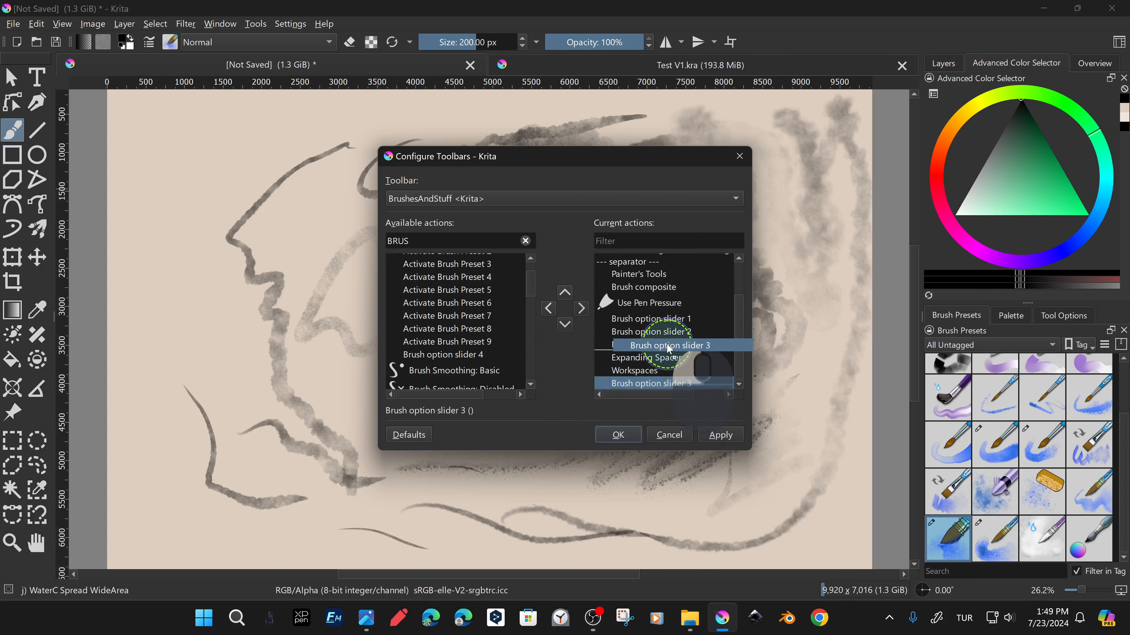
{"action": "left_click", "coordinate": [725, 435]}
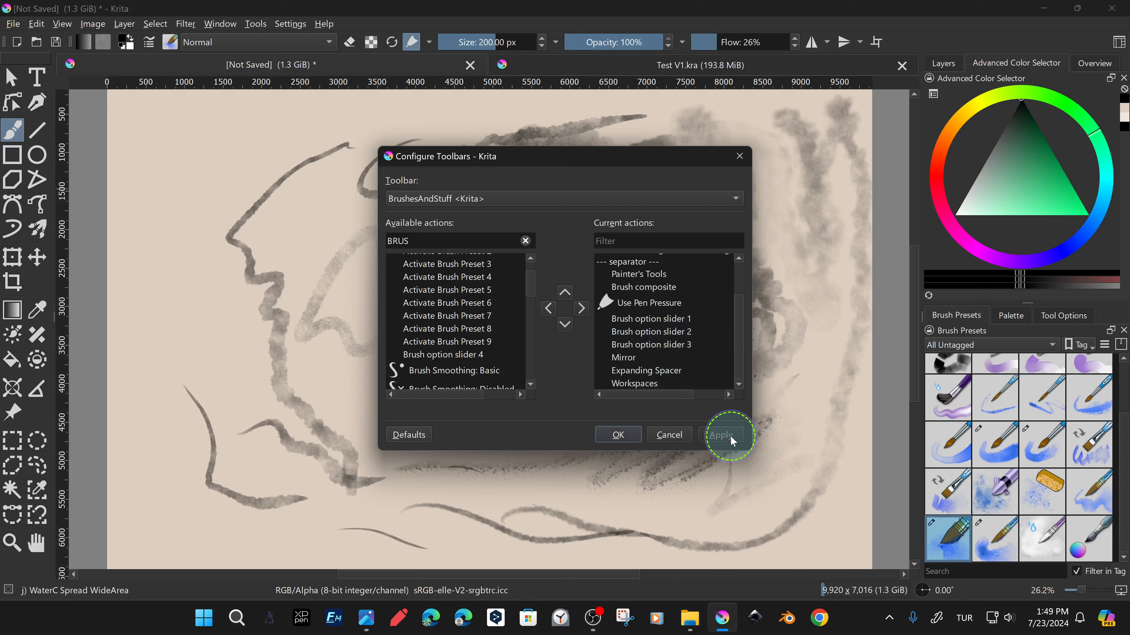
{"action": "left_click", "coordinate": [740, 155]}
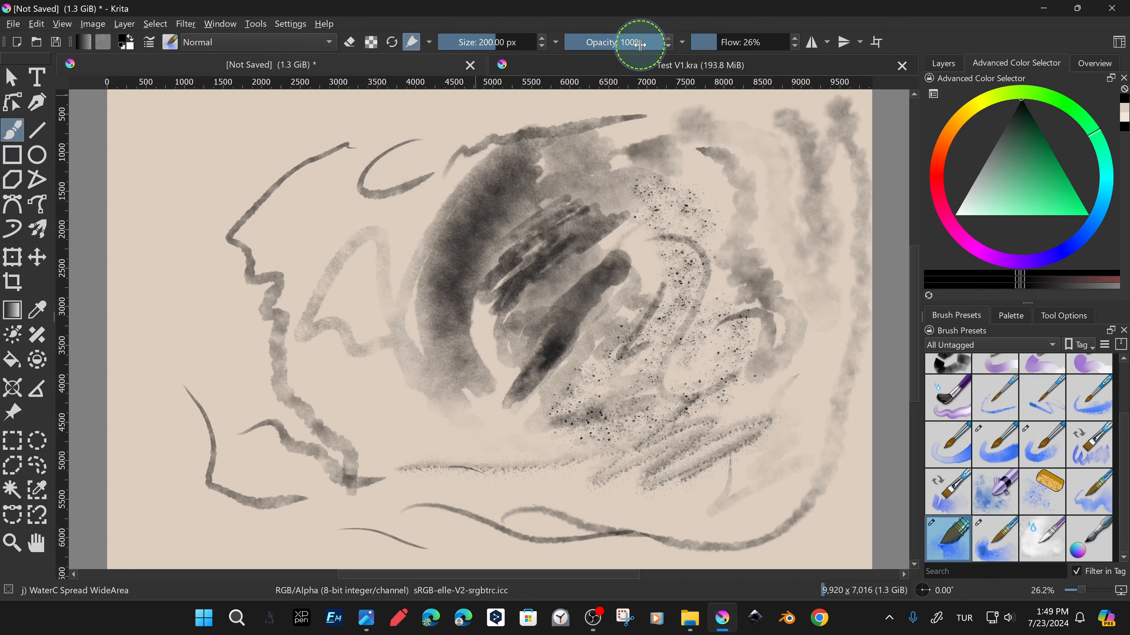
Show the Layers docker and toggle the visibility of Group v1 off and back on.
{"action": "left_click", "coordinate": [952, 62]}
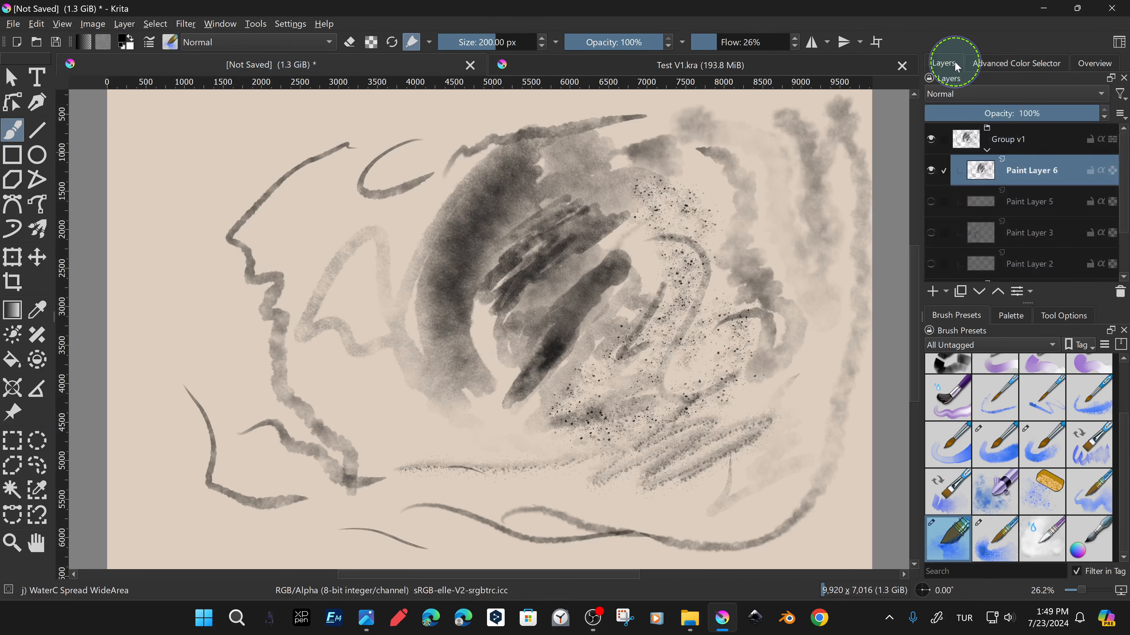
{"action": "left_click", "coordinate": [930, 137]}
{"action": "left_click", "coordinate": [931, 138]}
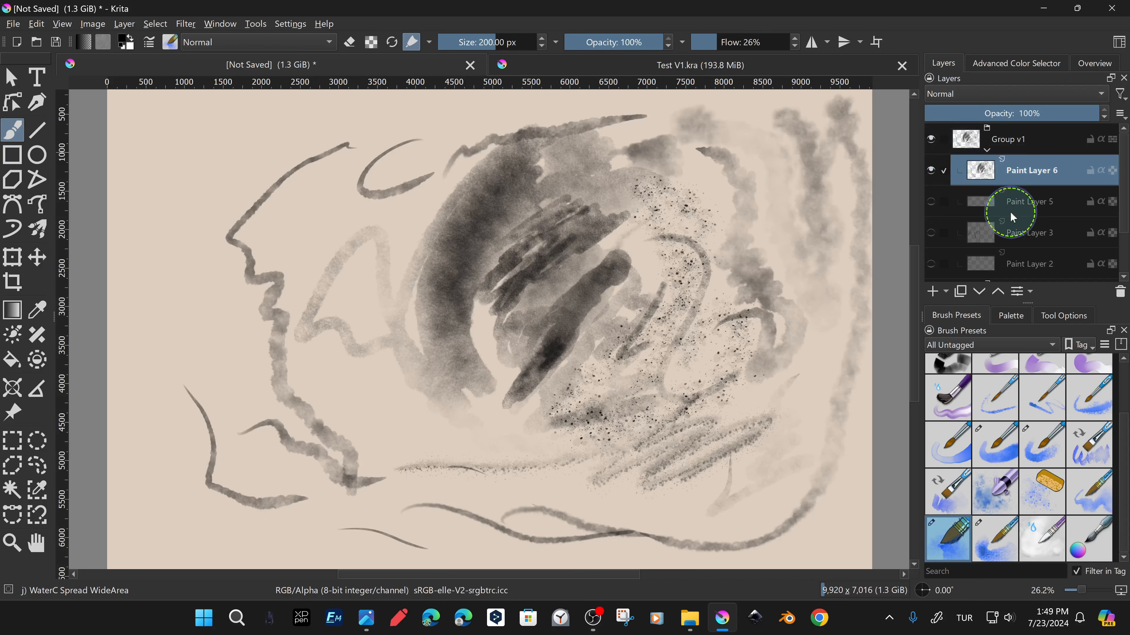
{"action": "left_click_drag", "start_coordinate": [439, 339], "coordinate": [496, 295]}
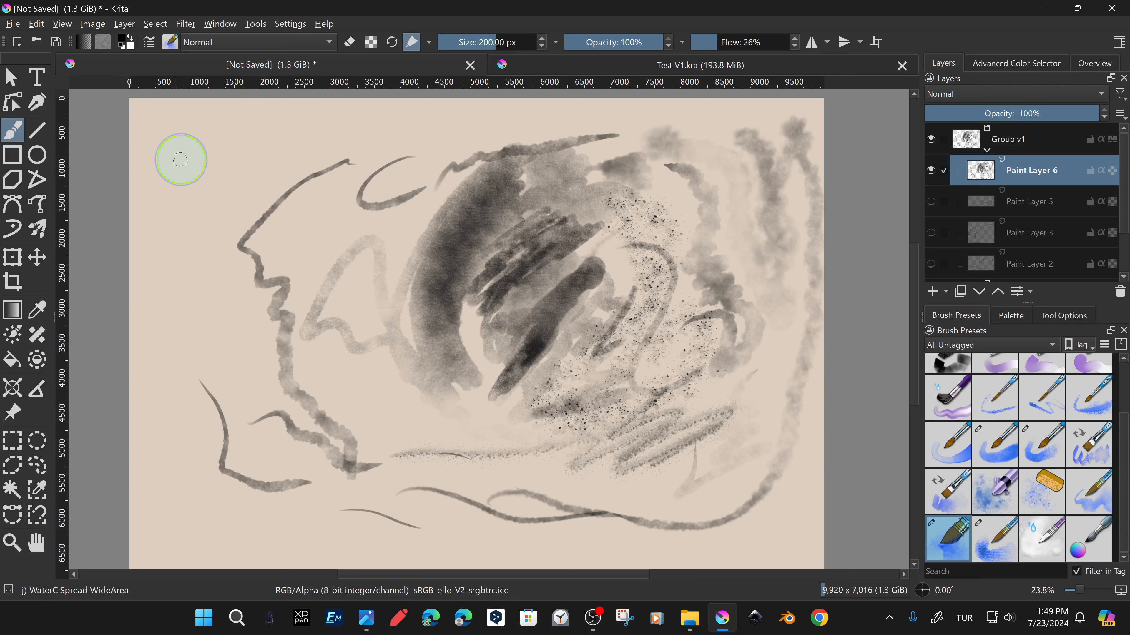
Bring up the pop-up palette on the canvas and try its zoom slider in both directions.
{"action": "right_click", "coordinate": [321, 220]}
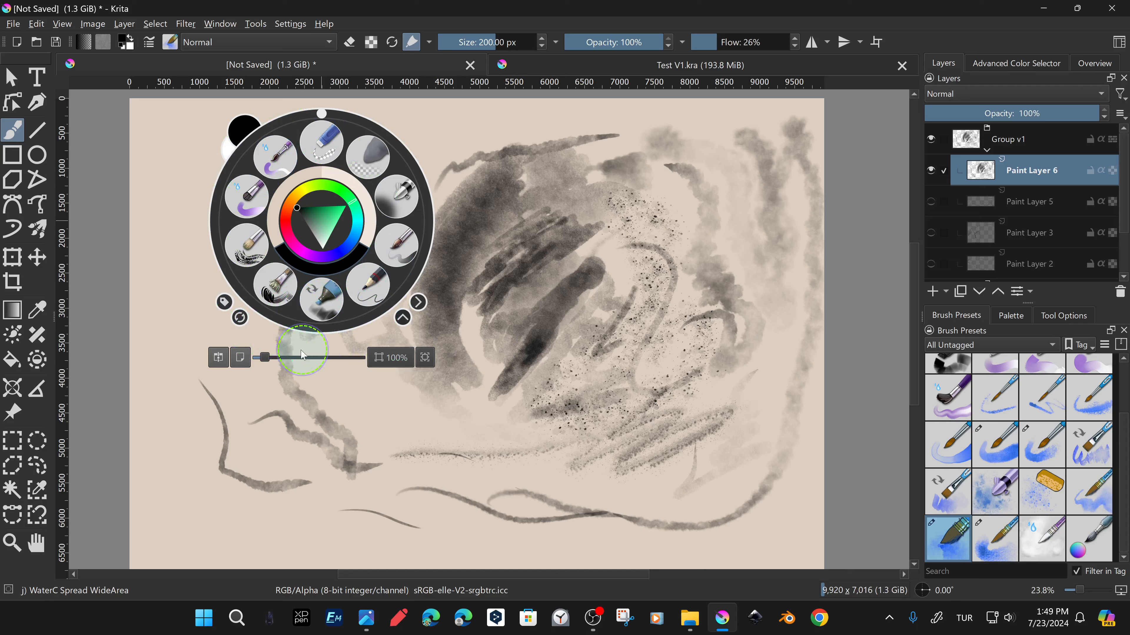
{"action": "scroll", "coordinate": [269, 359], "scroll_direction": "up", "scroll_amount": 3}
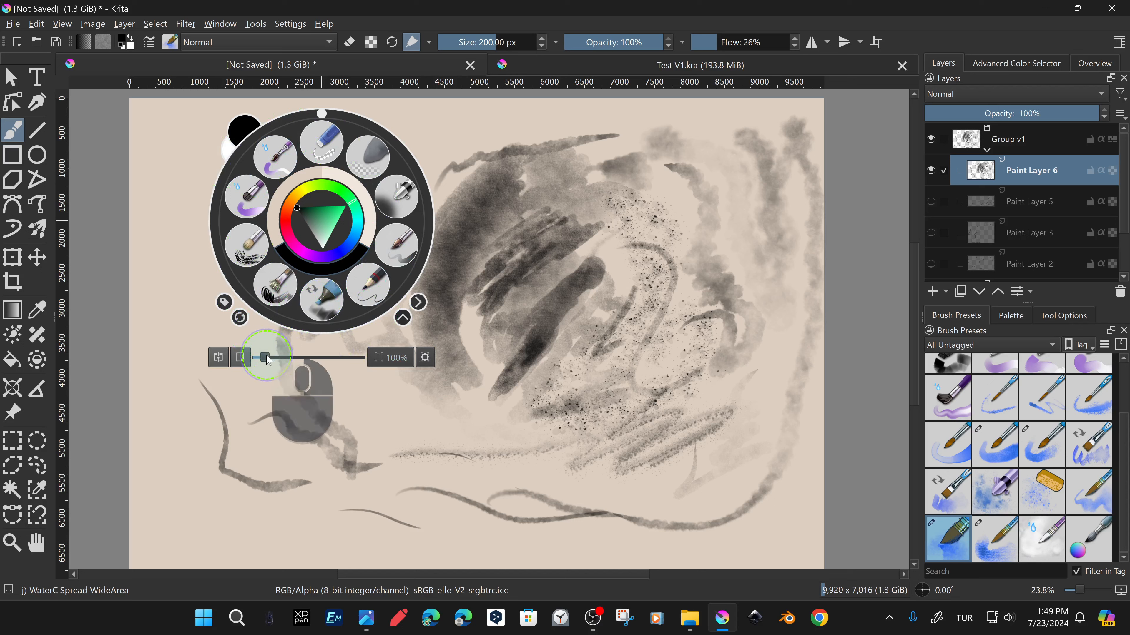
{"action": "scroll", "coordinate": [271, 360], "scroll_direction": "up", "scroll_amount": 1}
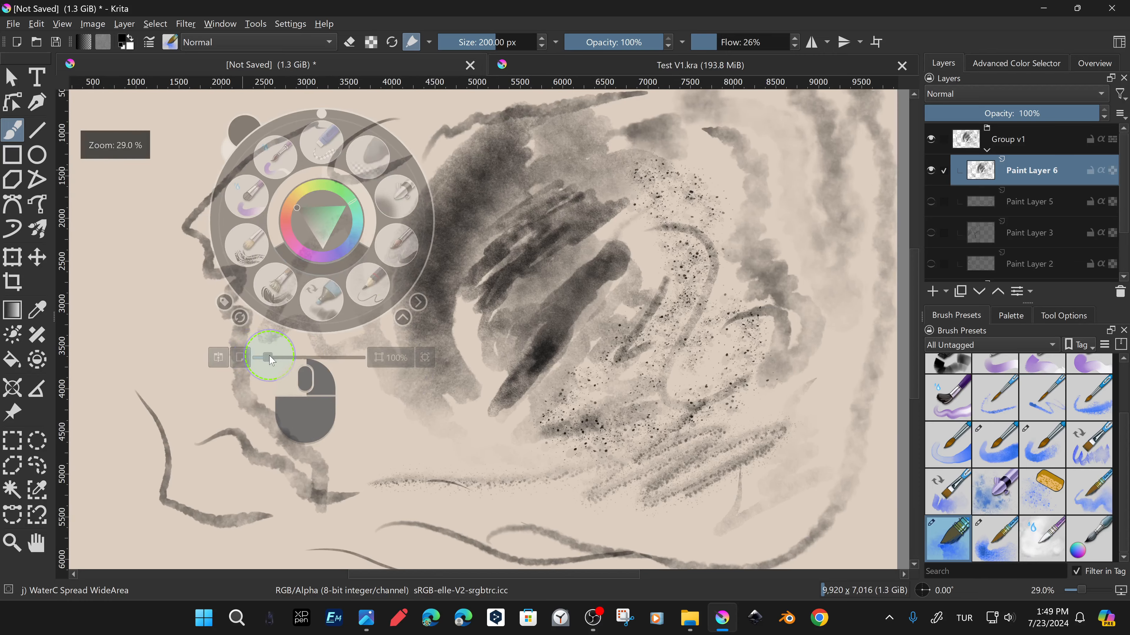
{"action": "left_click_drag", "start_coordinate": [271, 360], "coordinate": [323, 366]}
{"action": "left_click_drag", "start_coordinate": [324, 366], "coordinate": [273, 365]}
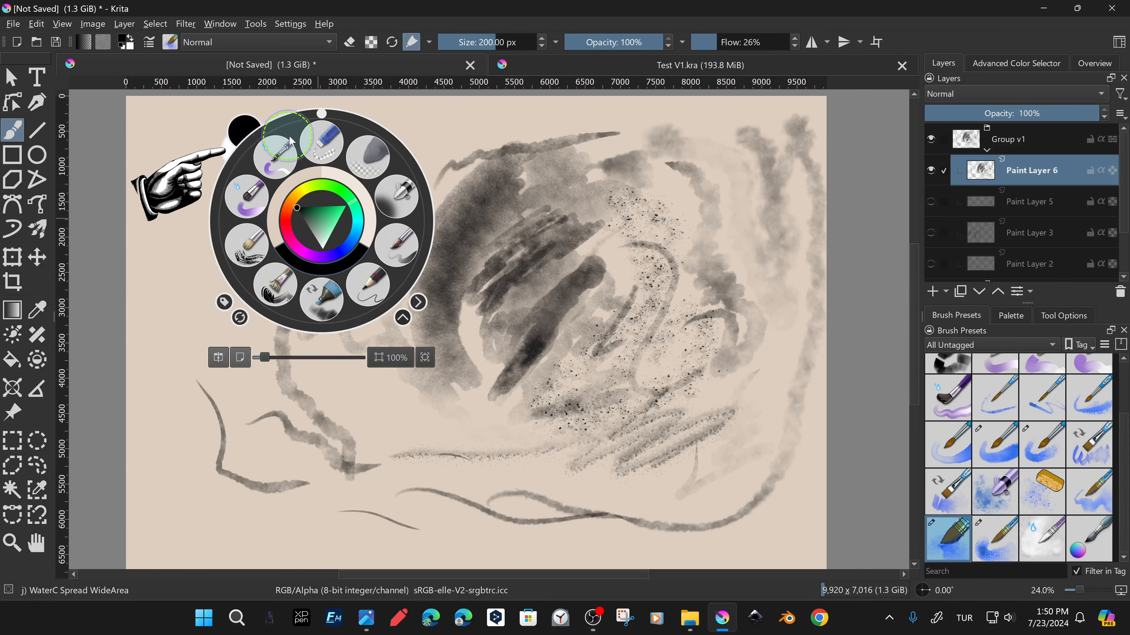
Switch the pop-up palette's brush presets to the FX tag, the Ink tag and finally All.
{"action": "left_click", "coordinate": [224, 303]}
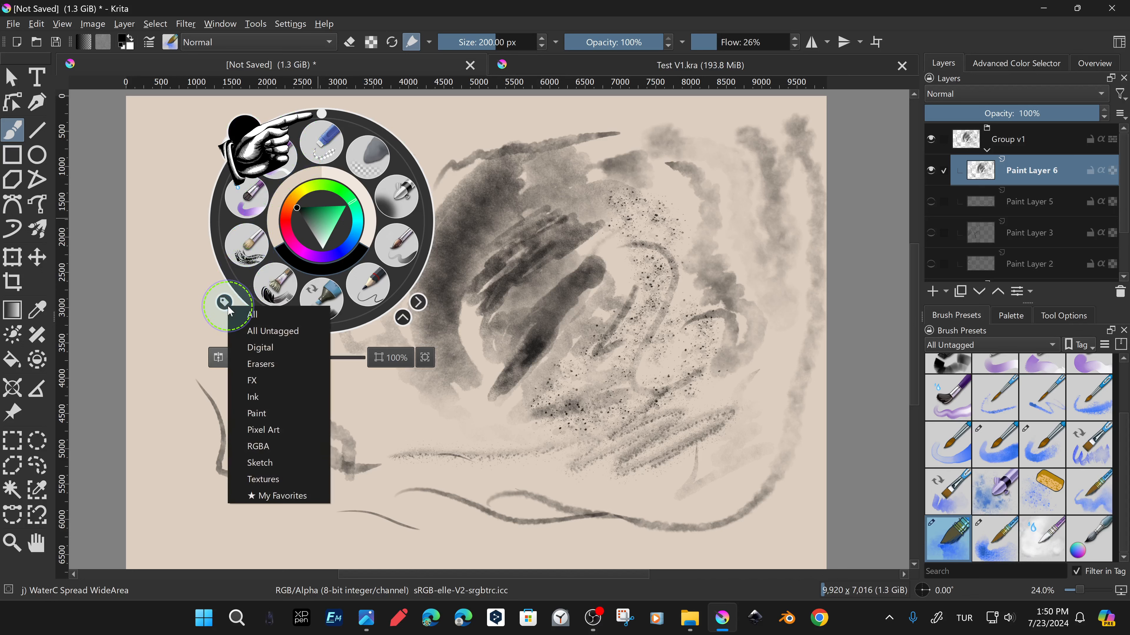
{"action": "left_click", "coordinate": [261, 383]}
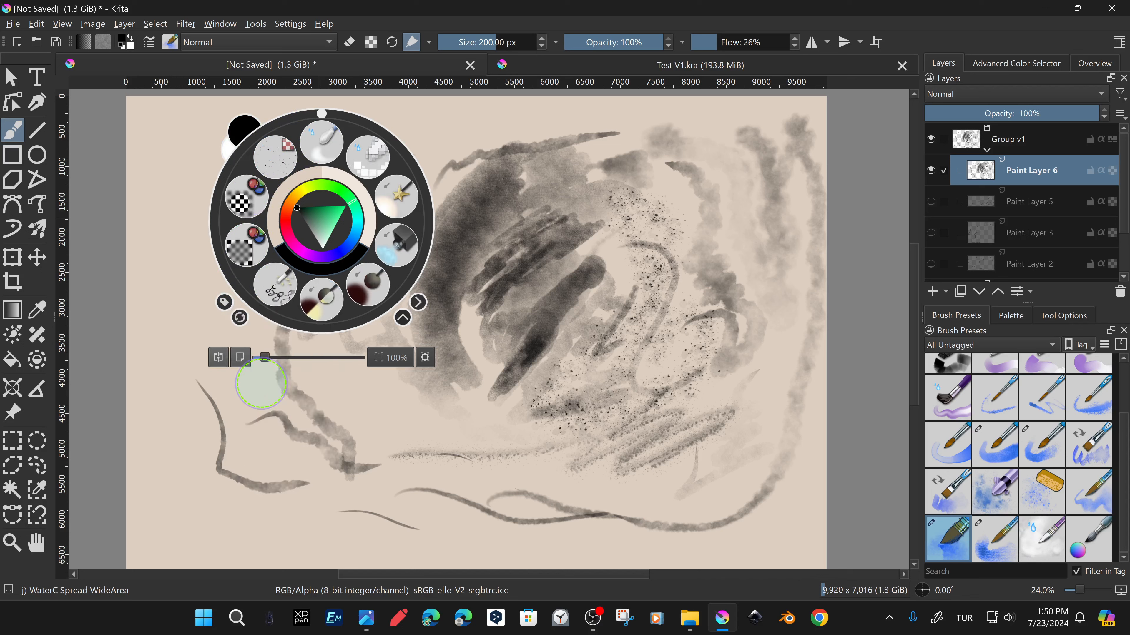
{"action": "left_click", "coordinate": [228, 311]}
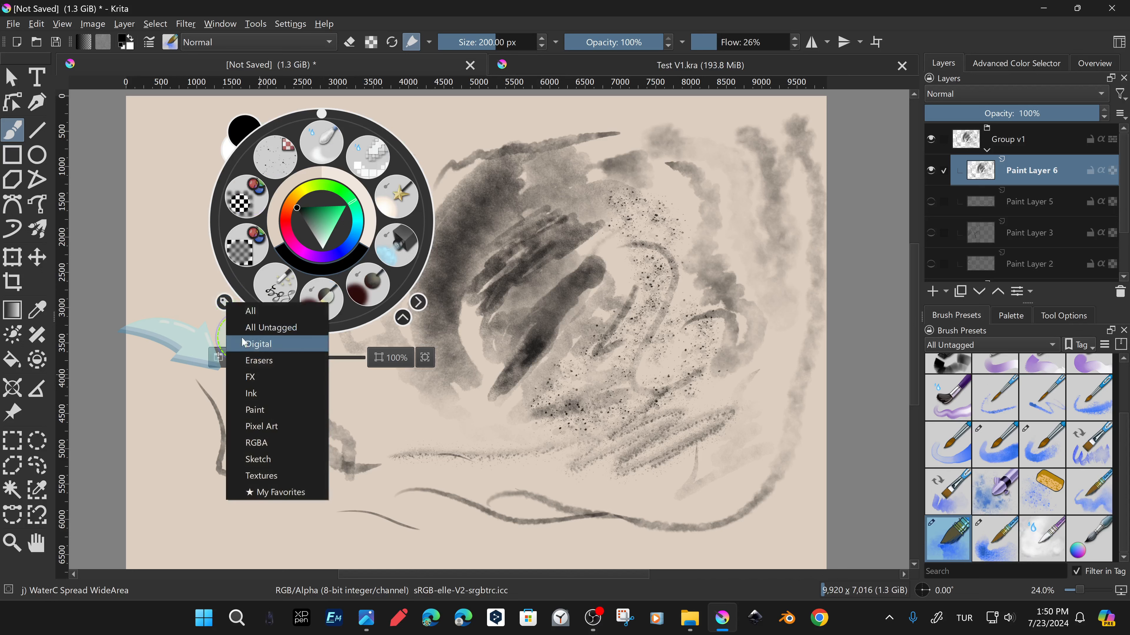
{"action": "left_click", "coordinate": [262, 393]}
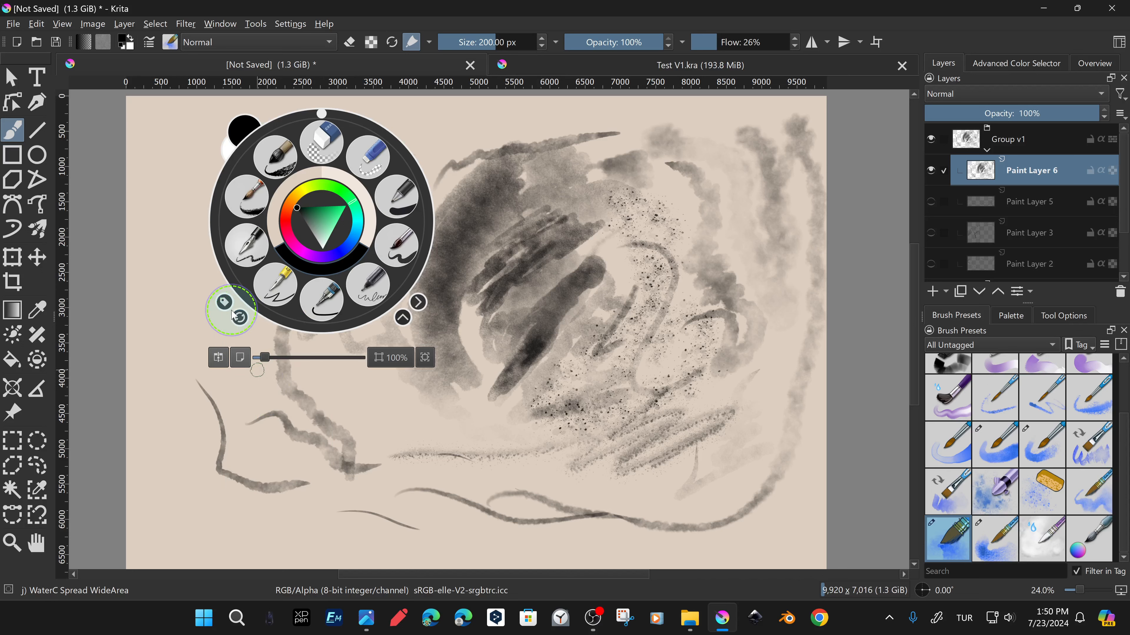
{"action": "left_click", "coordinate": [225, 303]}
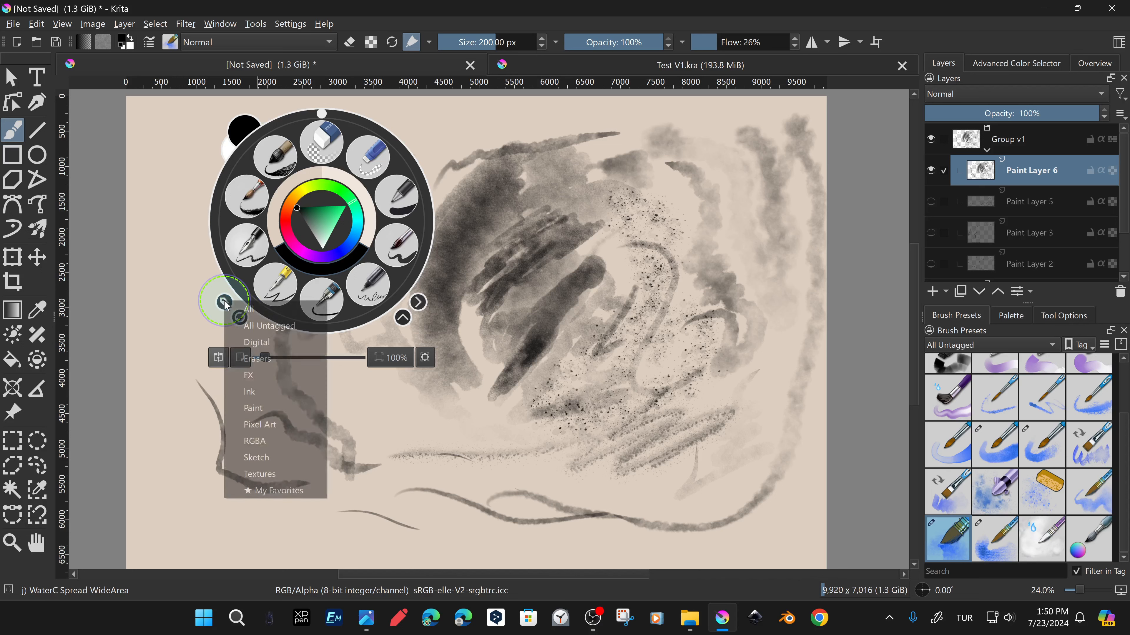
{"action": "left_click", "coordinate": [248, 310]}
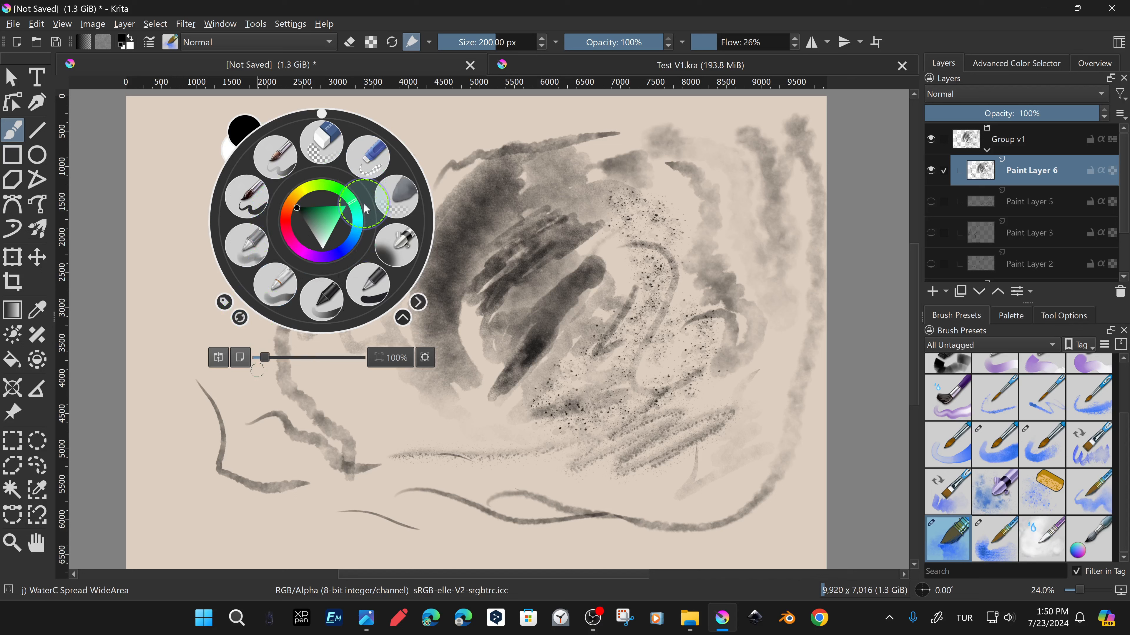
Show the Advanced Color Selector docker, then expand the palette's brush HUD and add Flow to its current properties.
{"action": "left_click", "coordinate": [989, 60]}
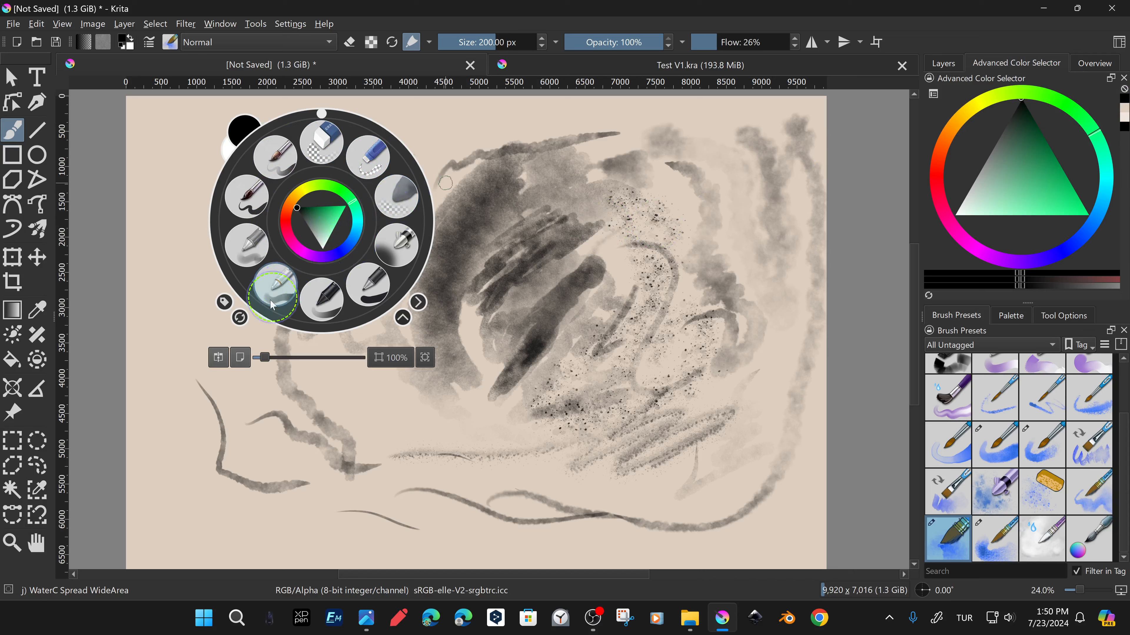
{"action": "left_click", "coordinate": [418, 303]}
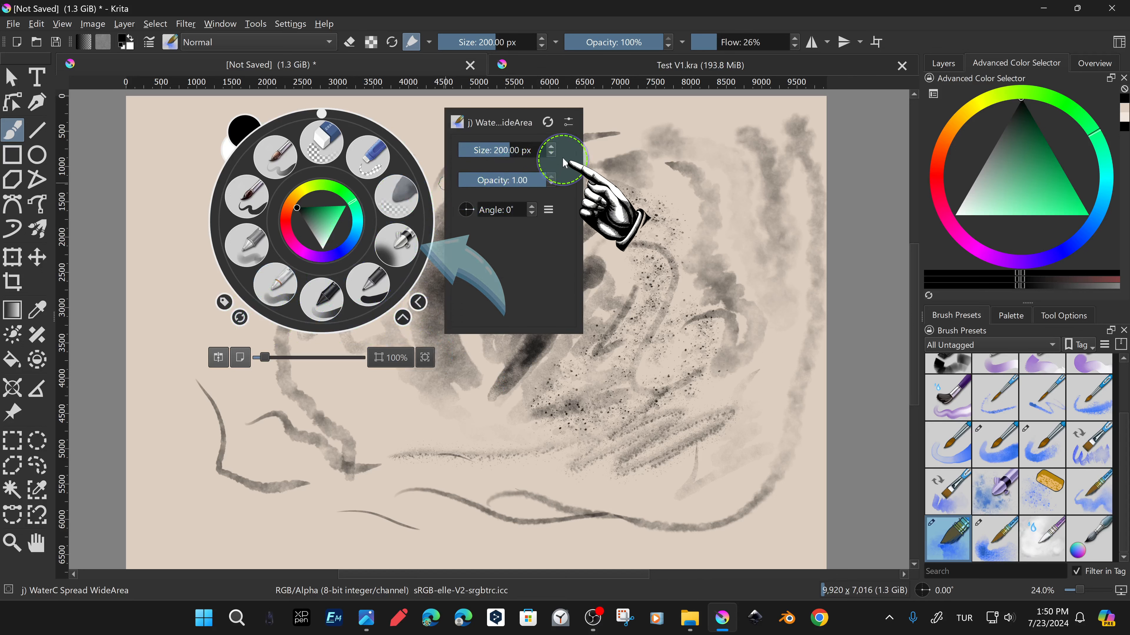
{"action": "left_click", "coordinate": [569, 123]}
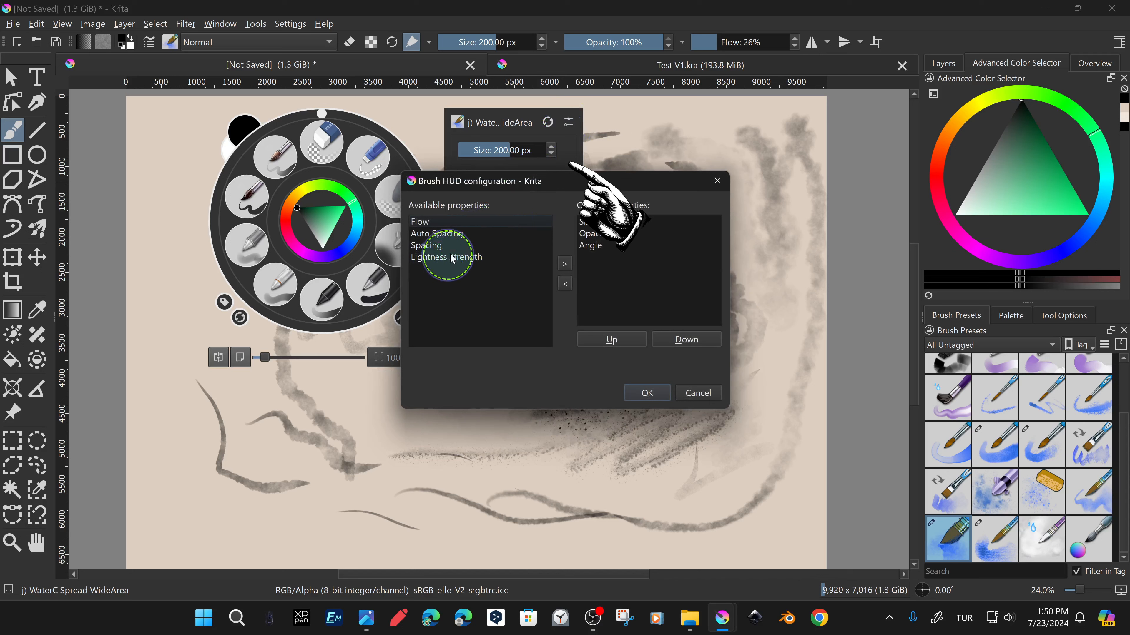
{"action": "left_click", "coordinate": [498, 221]}
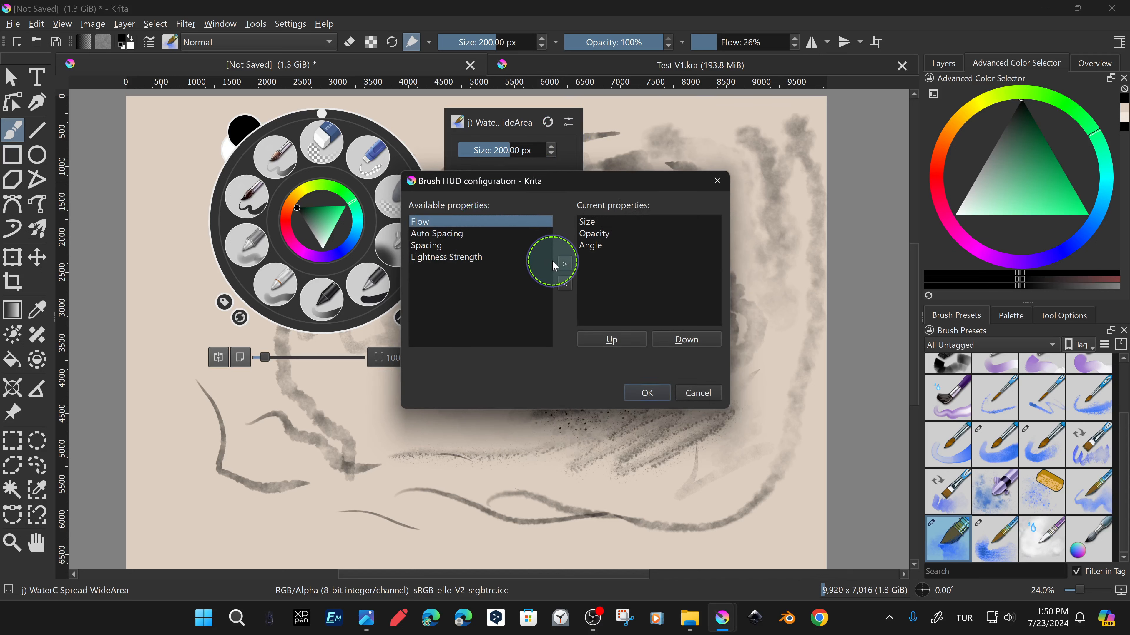
{"action": "left_click", "coordinate": [563, 266]}
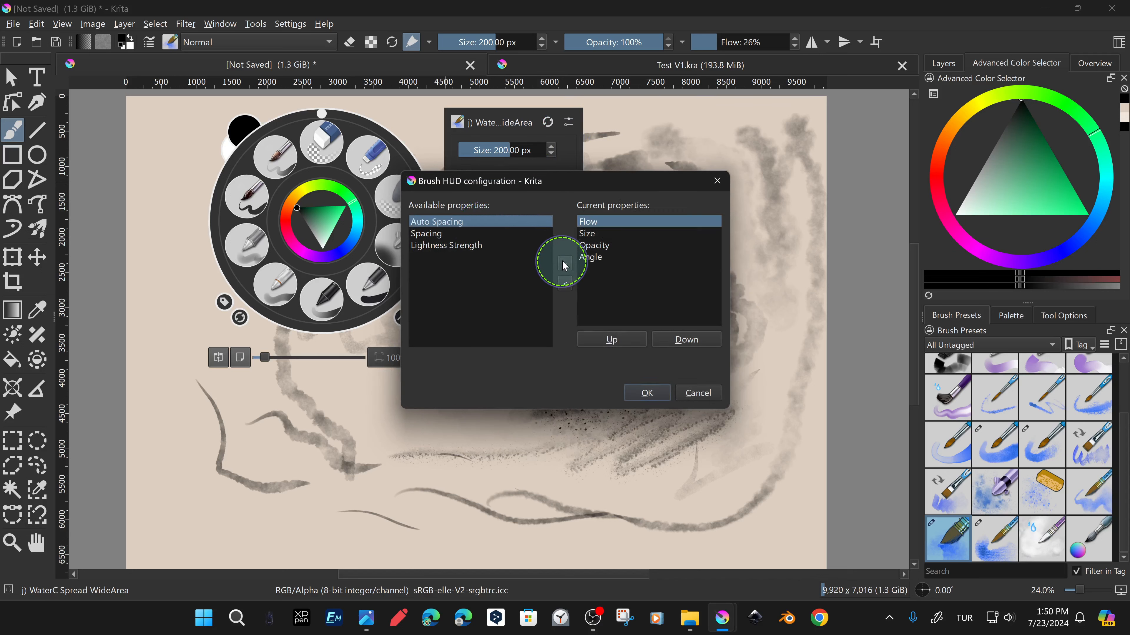
{"action": "left_click", "coordinate": [658, 395]}
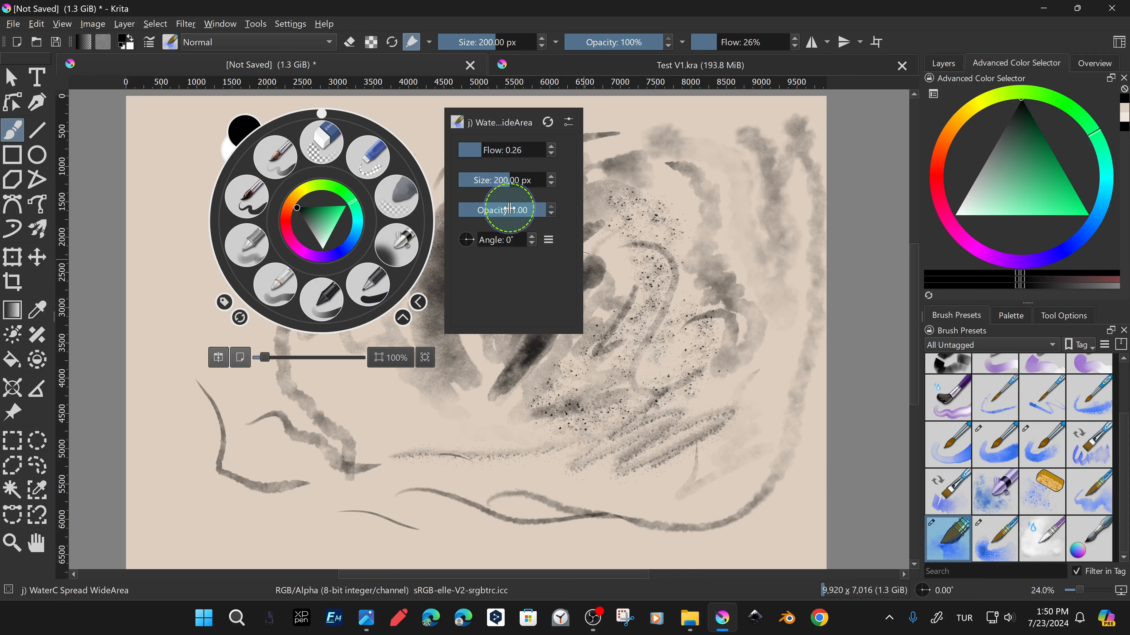
Reorder the brush HUD so Flow sits below Opacity, apply the configuration, and collapse the HUD.
{"action": "left_click", "coordinate": [569, 122]}
{"action": "left_click", "coordinate": [619, 225]}
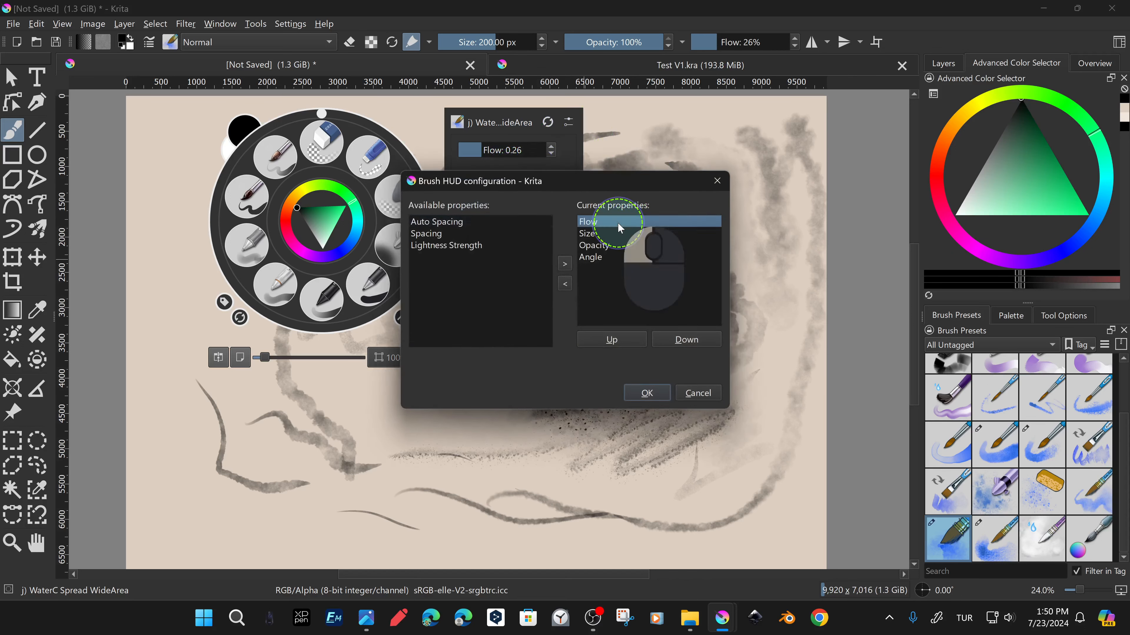
{"action": "left_click", "coordinate": [682, 340]}
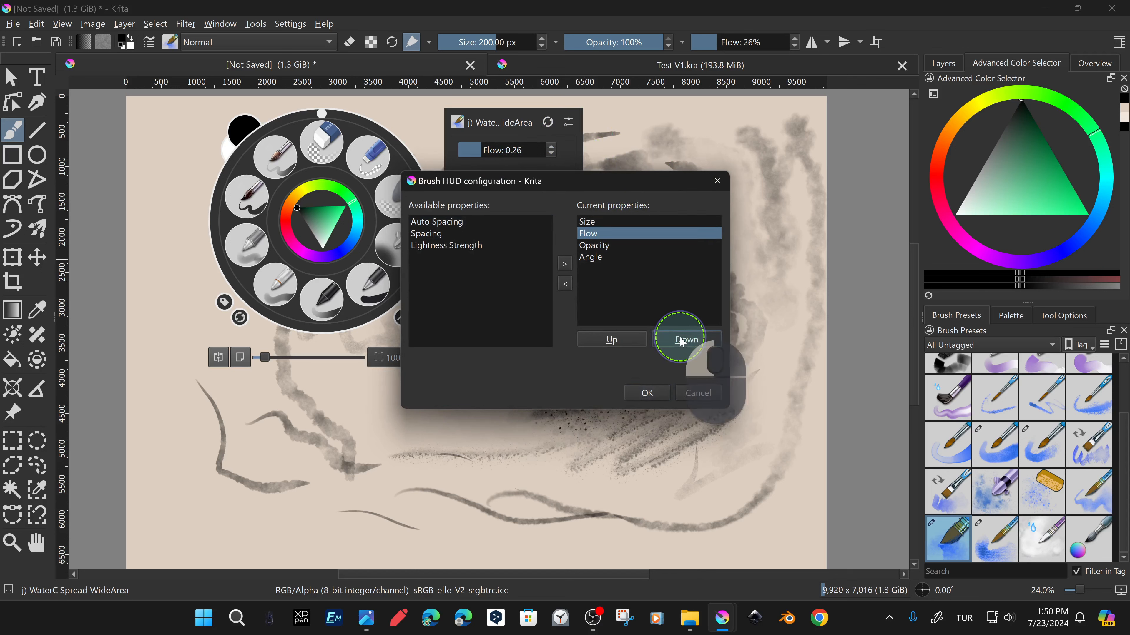
{"action": "left_click", "coordinate": [682, 340]}
{"action": "left_click", "coordinate": [649, 393]}
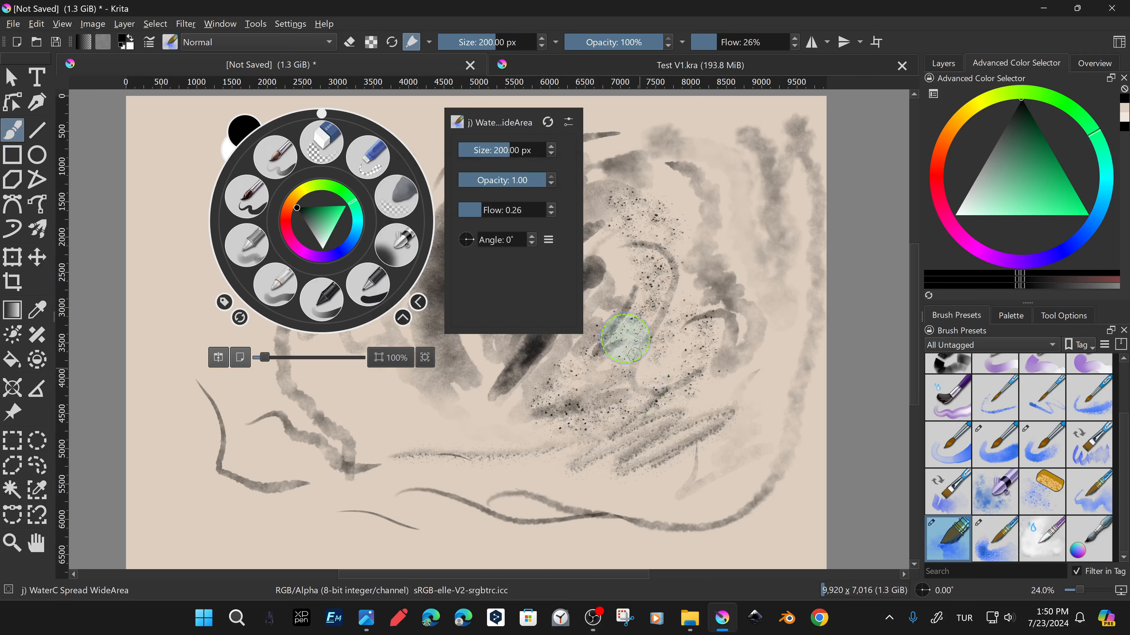
{"action": "left_click", "coordinate": [417, 305]}
{"action": "left_click", "coordinate": [404, 319]}
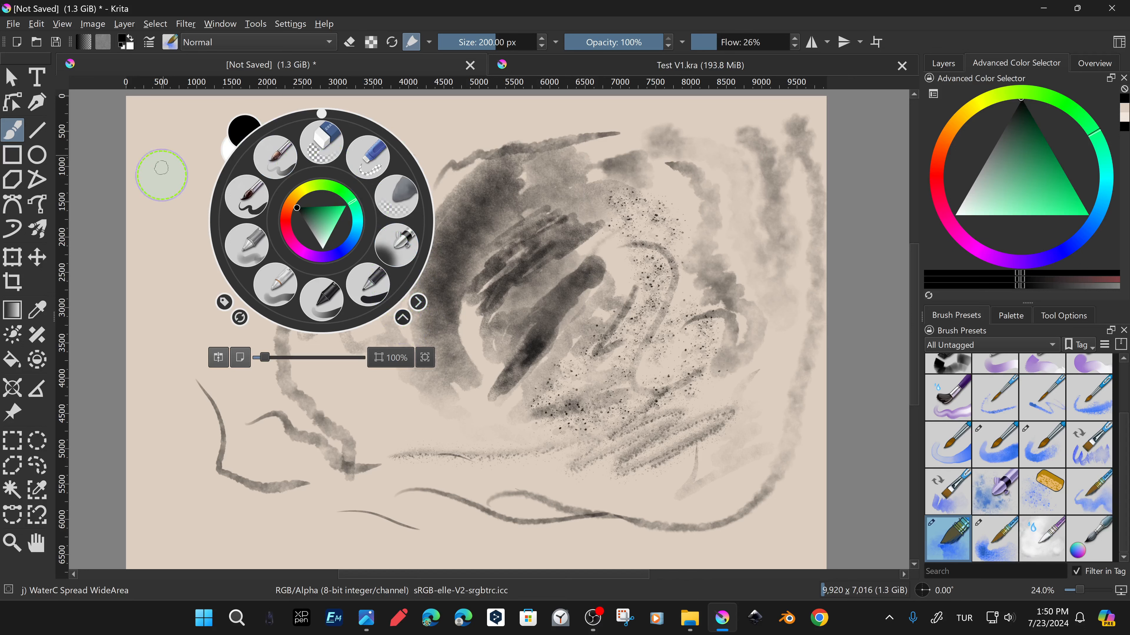
Enter canvas-only mode and try calling up the pop-up palette at different spots on the canvas.
{"action": "left_click", "coordinate": [62, 23]}
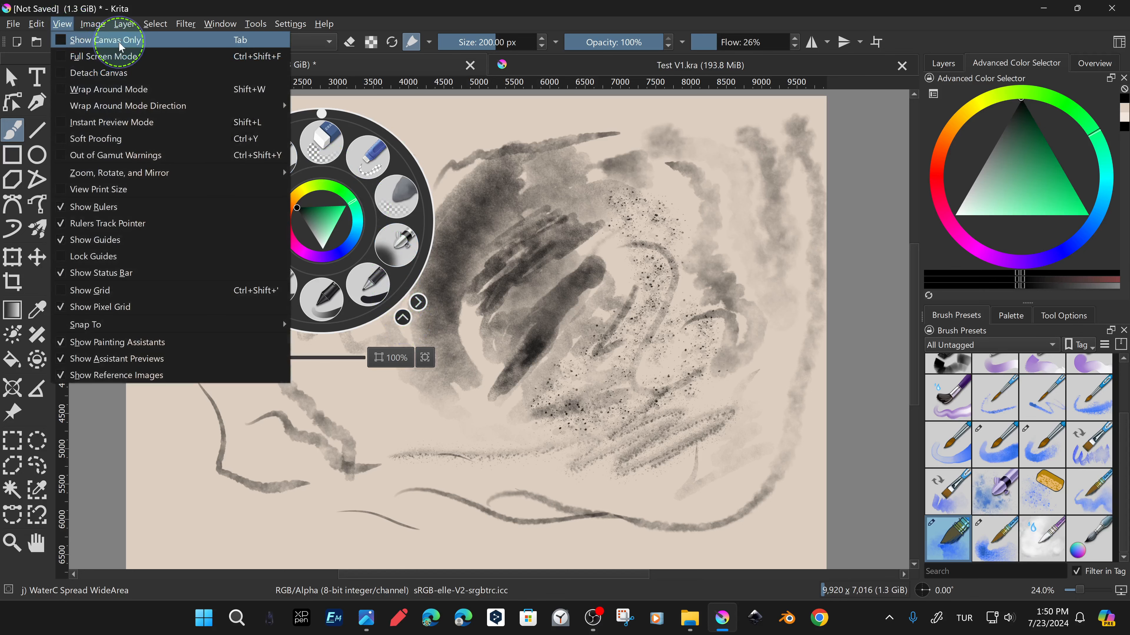
{"action": "left_click", "coordinate": [135, 44]}
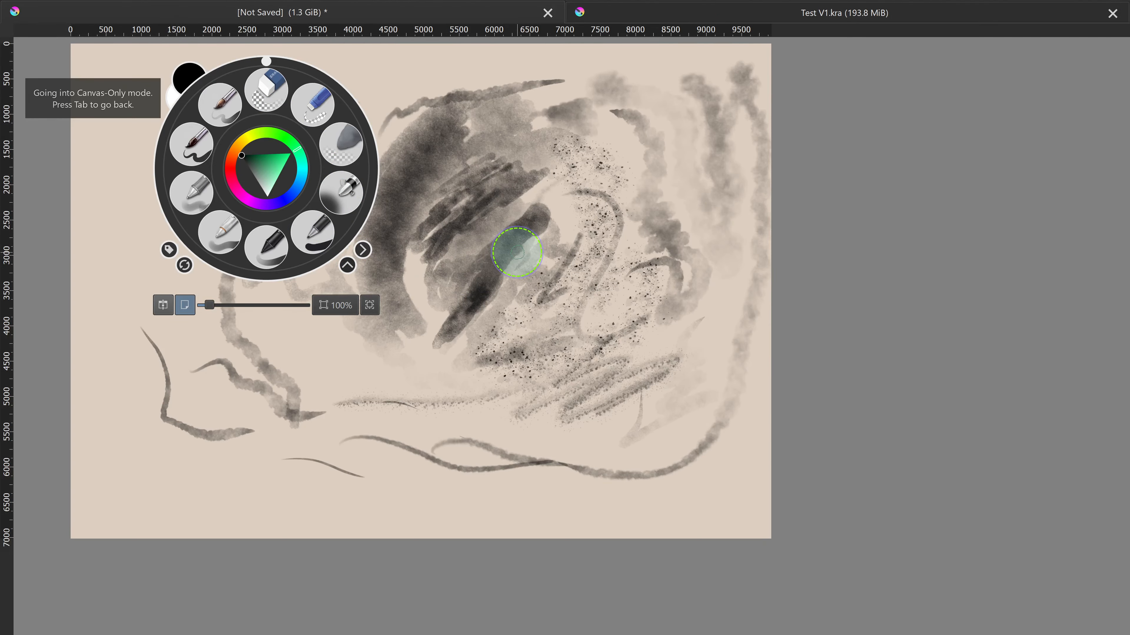
{"action": "left_click", "coordinate": [516, 247]}
{"action": "right_click", "coordinate": [434, 273]}
{"action": "left_click_drag", "start_coordinate": [379, 411], "coordinate": [381, 412]}
{"action": "left_click", "coordinate": [651, 346]}
{"action": "left_click_drag", "start_coordinate": [401, 277], "coordinate": [601, 296]}
{"action": "right_click", "coordinate": [601, 295]}
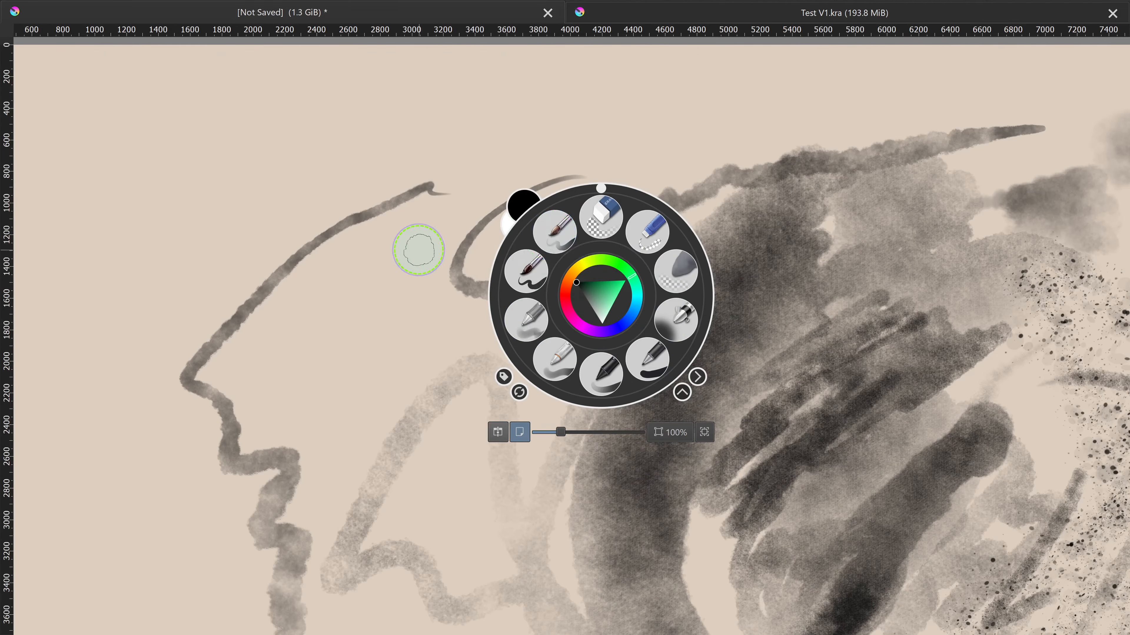
Leave canvas-only mode, turn off Show Rulers, and return to canvas-only mode.
{"action": "key", "text": "Tab"}
{"action": "left_click", "coordinate": [36, 24]}
{"action": "mouse_move", "coordinate": [63, 23]}
{"action": "left_click", "coordinate": [98, 207]}
{"action": "left_click", "coordinate": [242, 178]}
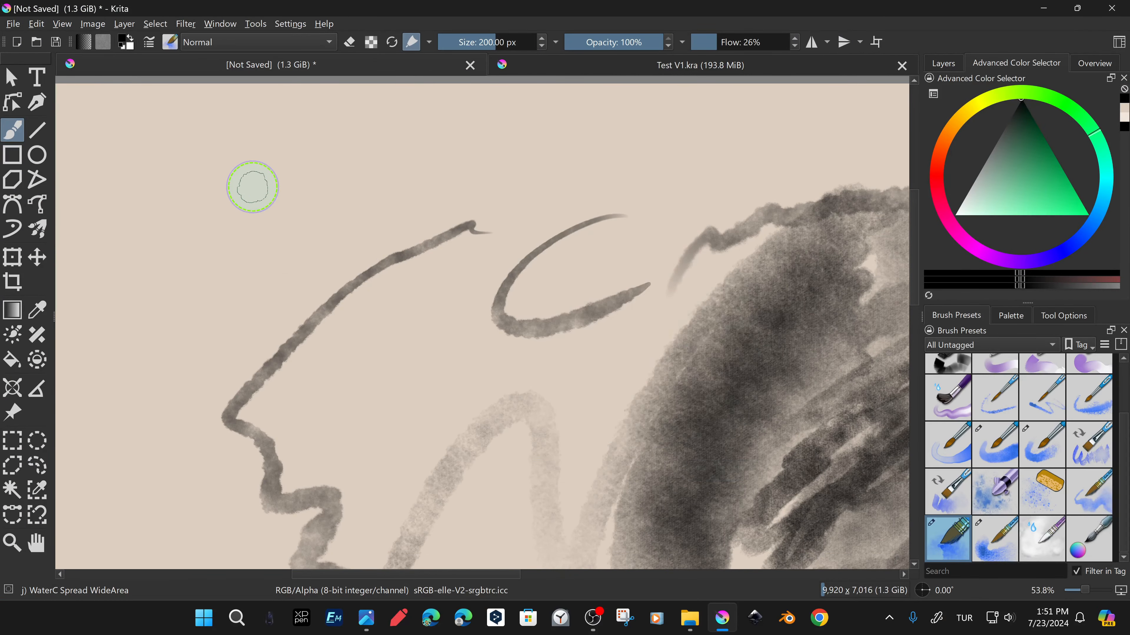
{"action": "key", "text": "Tab"}
View Test V1.kra zoomed in without the interface, then return to the unsaved brush test document.
{"action": "left_click", "coordinate": [567, 15]}
{"action": "left_click_drag", "start_coordinate": [613, 353], "coordinate": [640, 295]}
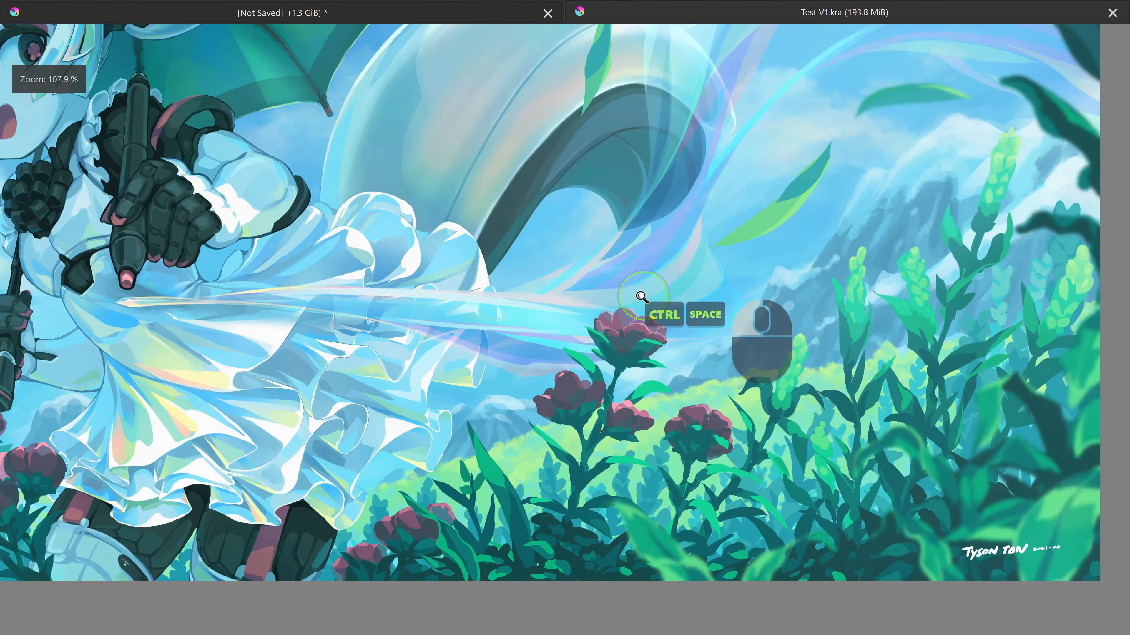
{"action": "left_click_drag", "start_coordinate": [378, 271], "coordinate": [665, 257]}
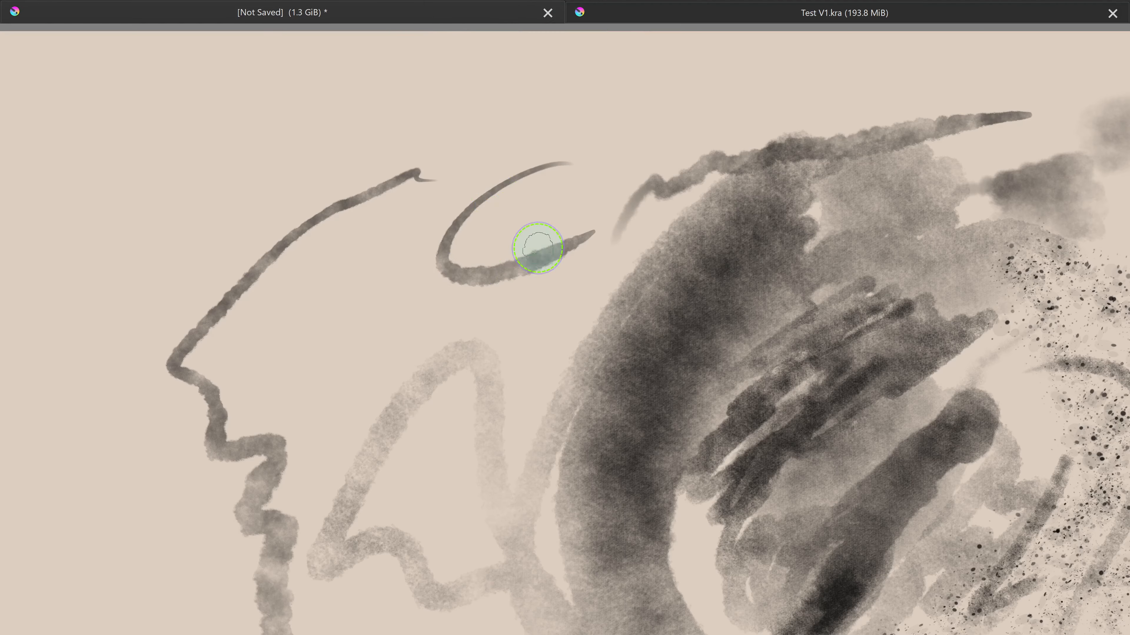
{"action": "mouse_move", "coordinate": [537, 247]}
{"action": "left_mouse_down"}
{"action": "mouse_move", "coordinate": [676, 262]}
{"action": "mouse_move", "coordinate": [701, 288]}
{"action": "mouse_move", "coordinate": [623, 412]}
{"action": "mouse_move", "coordinate": [552, 401]}
{"action": "left_mouse_up"}
Open and dismiss the pop-up palette at several places around the brush test canvas.
{"action": "right_click", "coordinate": [729, 255]}
{"action": "left_click", "coordinate": [883, 242]}
{"action": "right_click", "coordinate": [819, 280]}
{"action": "left_click", "coordinate": [645, 232]}
{"action": "left_click_drag", "start_coordinate": [335, 146], "coordinate": [488, 330]}
Reopen the pop-up palette and change its preset tag twice to bring up other brush sets.
{"action": "right_click", "coordinate": [672, 213]}
{"action": "left_click", "coordinate": [575, 294]}
{"action": "left_click", "coordinate": [638, 434]}
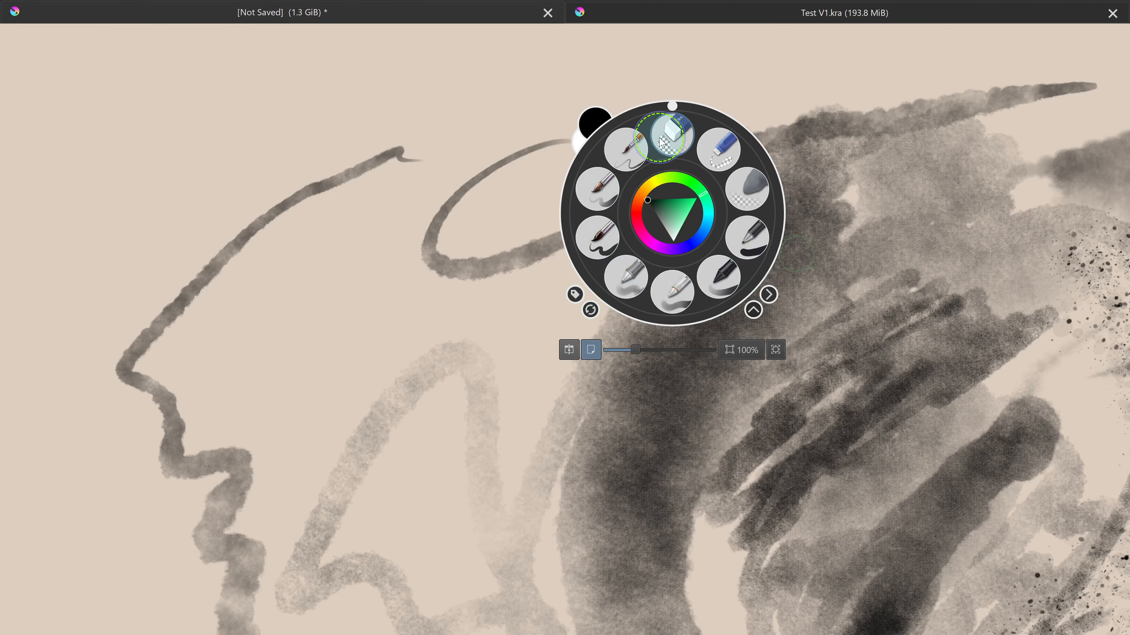
{"action": "left_click", "coordinate": [575, 294]}
{"action": "left_click", "coordinate": [635, 464]}
Sketch thin black curves, straight lines and cross-hatching above the face profile with a fine brush.
{"action": "left_click", "coordinate": [207, 158]}
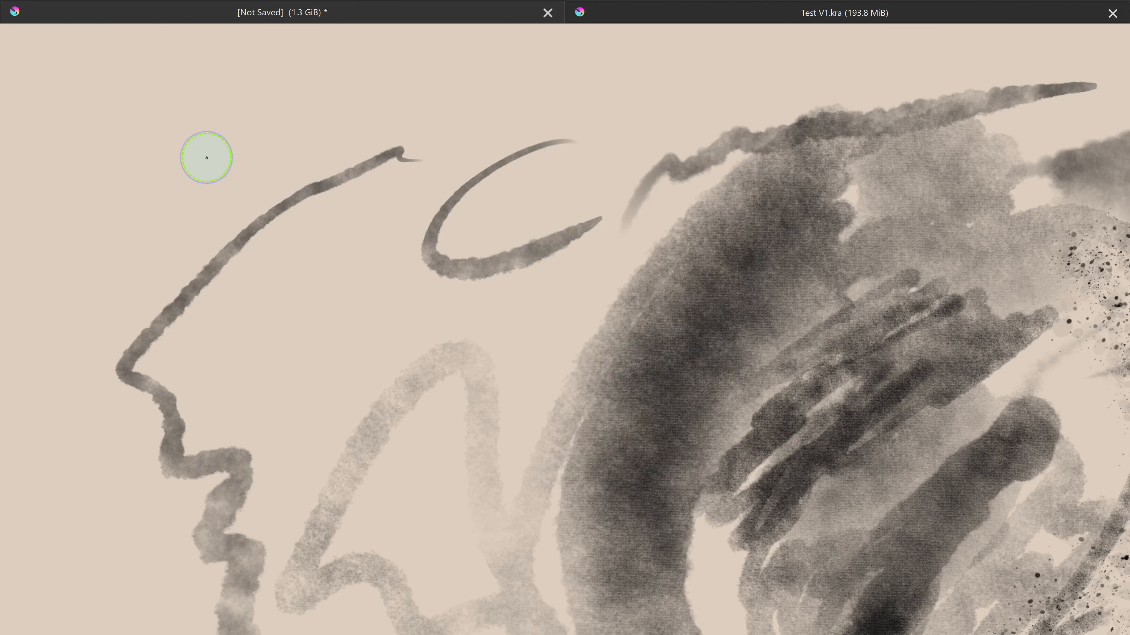
{"action": "left_click_drag", "start_coordinate": [125, 267], "coordinate": [396, 107]}
{"action": "left_click_drag", "start_coordinate": [148, 166], "coordinate": [399, 102]}
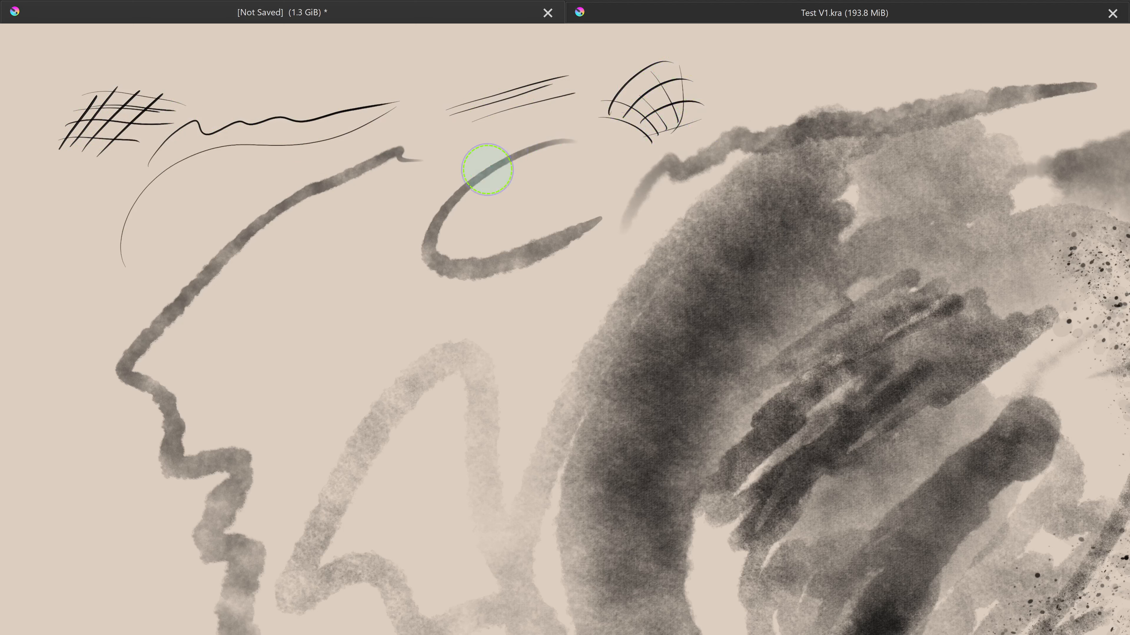
Open the pop-up palette, try its canvas rotation handle, and zoom the canvas to 100%.
{"action": "right_click", "coordinate": [454, 201]}
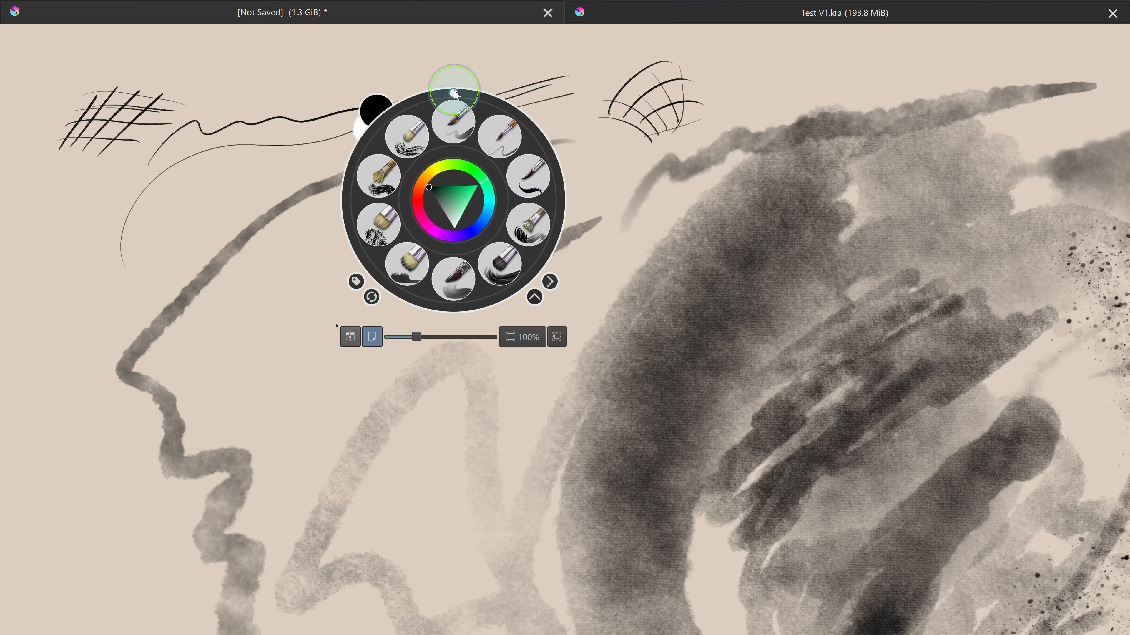
{"action": "mouse_move", "coordinate": [455, 95]}
{"action": "left_mouse_down"}
{"action": "mouse_move", "coordinate": [474, 95]}
{"action": "mouse_move", "coordinate": [414, 87]}
{"action": "mouse_move", "coordinate": [461, 100]}
{"action": "mouse_move", "coordinate": [455, 113]}
{"action": "left_mouse_up"}
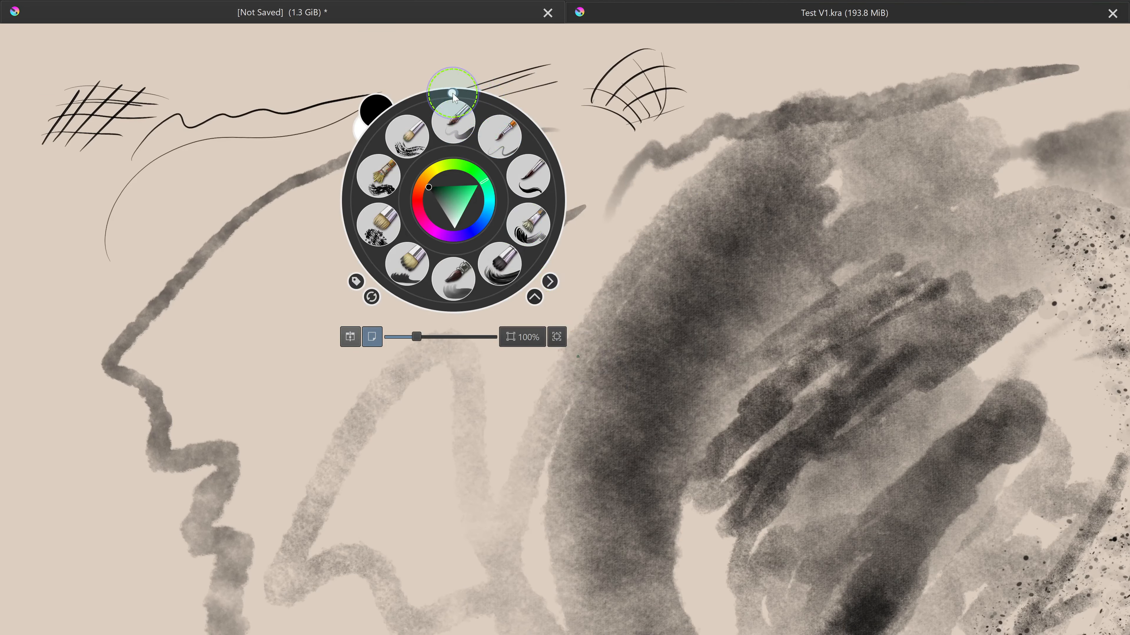
{"action": "left_click", "coordinate": [520, 337]}
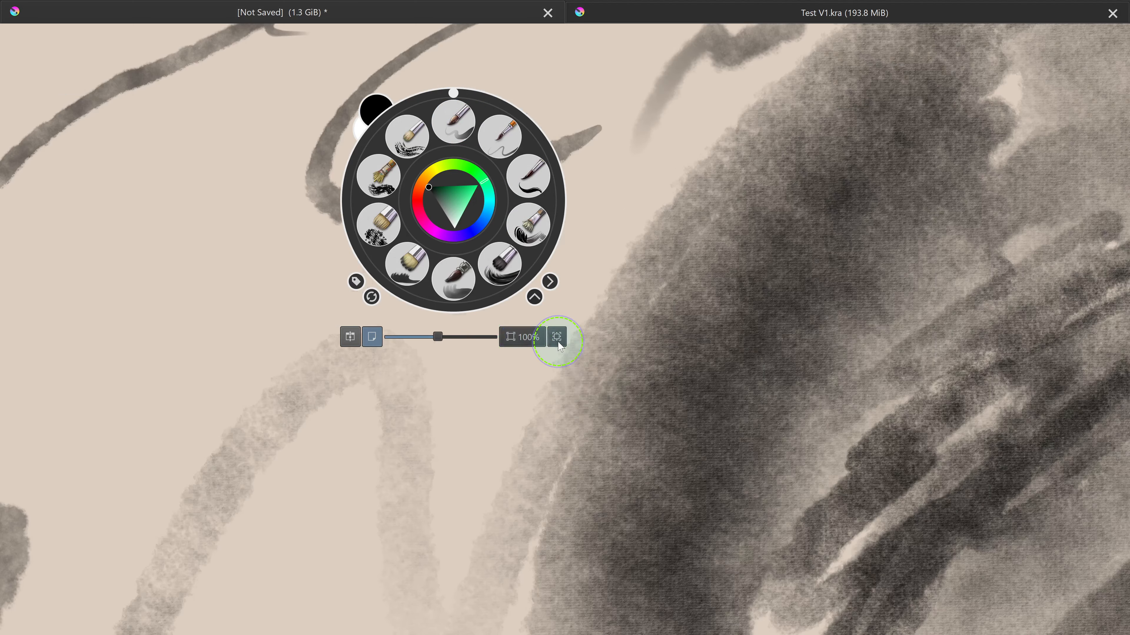
Use the pop-up palette to switch the canvas zoom between fitted and 100%, ending with the whole canvas fitted.
{"action": "left_click", "coordinate": [557, 337]}
{"action": "left_click", "coordinate": [527, 337]}
{"action": "left_click", "coordinate": [557, 337]}
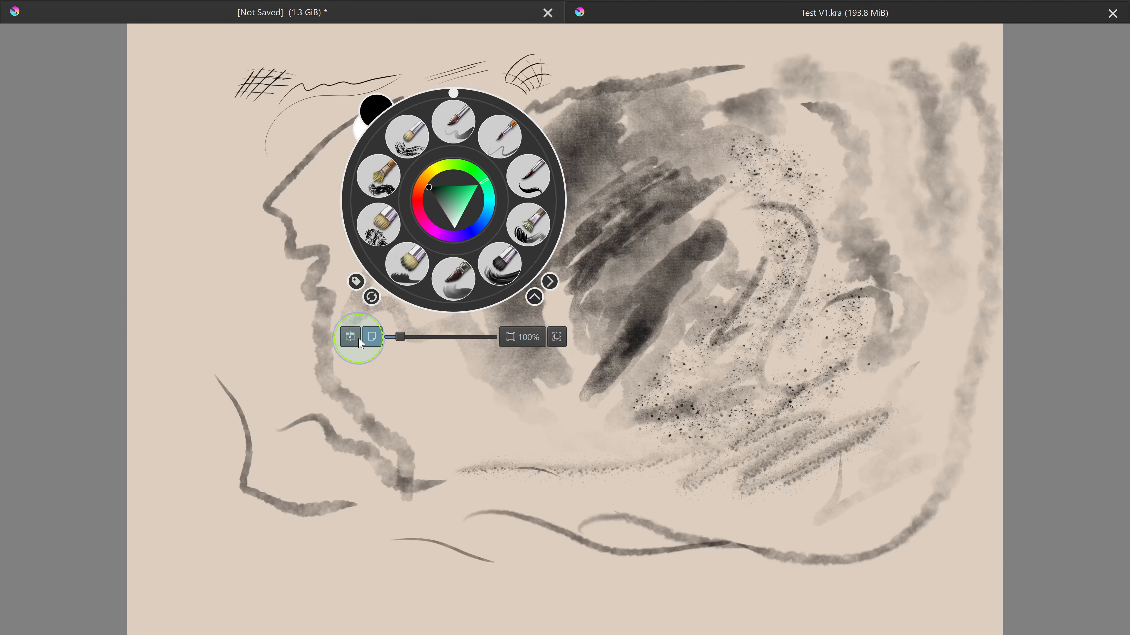
Mirror the canvas view horizontally from the pop-up palette, pan across it, and turn the mirroring off again.
{"action": "left_click", "coordinate": [351, 337]}
{"action": "key", "text": "space"}
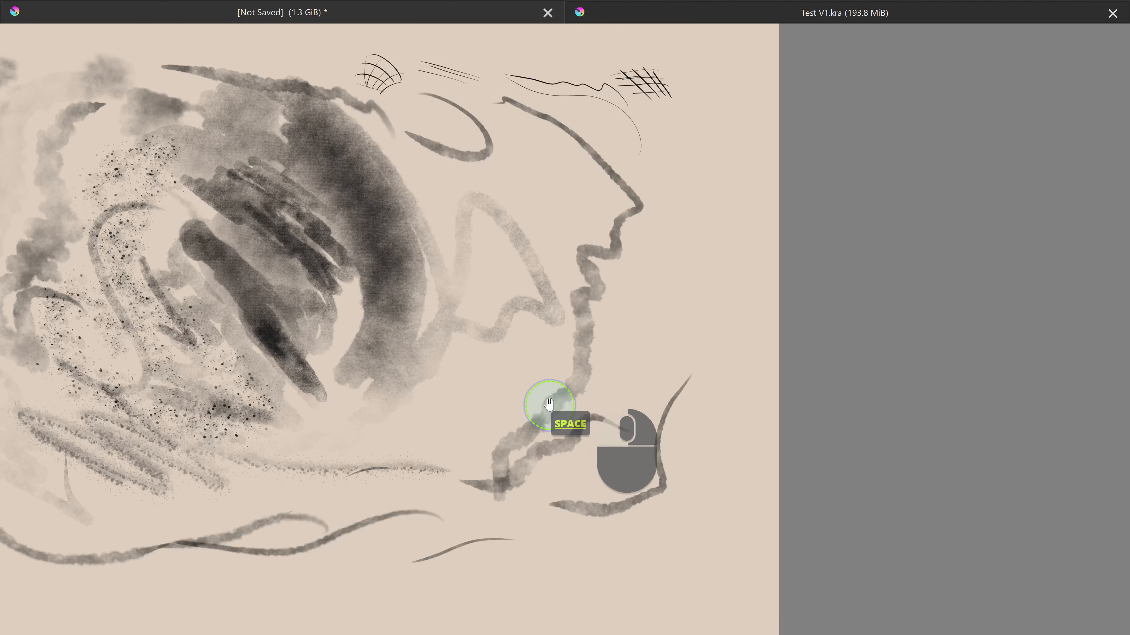
{"action": "left_click_drag", "start_coordinate": [468, 377], "coordinate": [680, 375]}
{"action": "right_click", "coordinate": [608, 346]}
{"action": "left_click", "coordinate": [506, 483]}
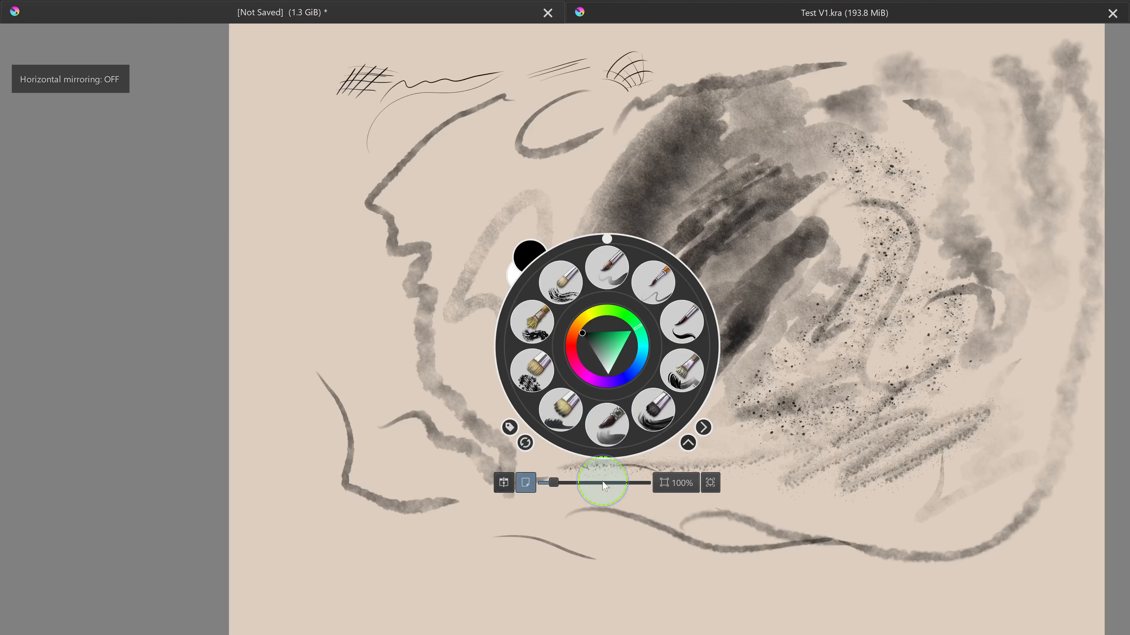
Centre the painting, reopen the pop-up palette over it, and bring up its list of preset tags.
{"action": "key", "text": "space"}
{"action": "left_click_drag", "start_coordinate": [791, 324], "coordinate": [616, 326]}
{"action": "key", "text": "space"}
{"action": "mouse_move", "coordinate": [727, 394]}
{"action": "left_mouse_down"}
{"action": "mouse_move", "coordinate": [622, 350]}
{"action": "mouse_move", "coordinate": [586, 412]}
{"action": "left_mouse_up"}
{"action": "right_click", "coordinate": [521, 344]}
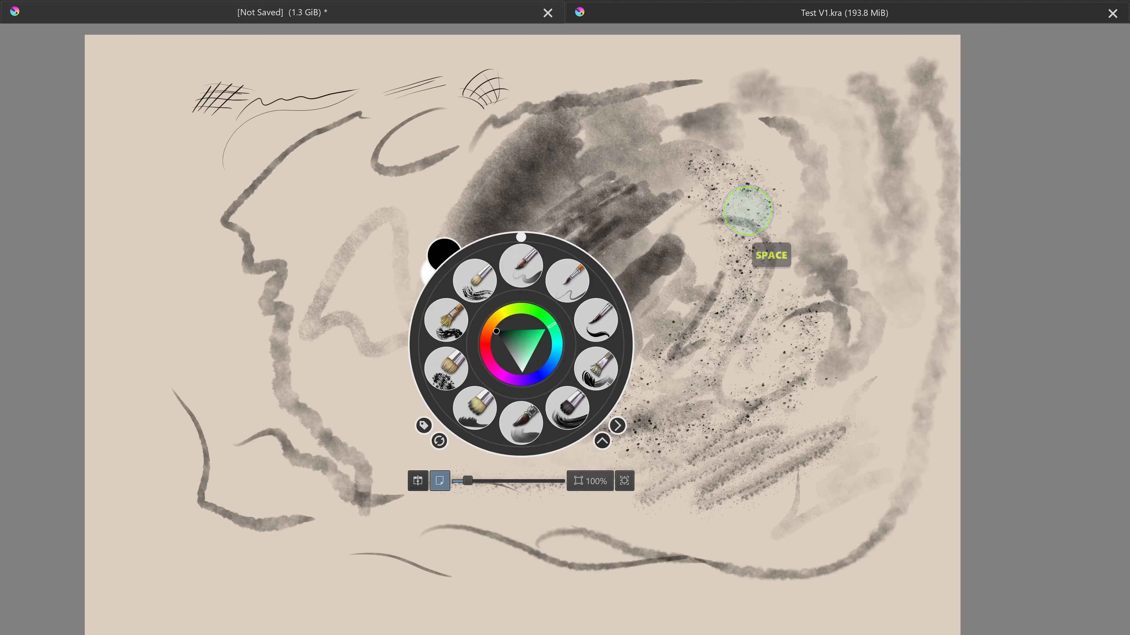
{"action": "left_click", "coordinate": [441, 265]}
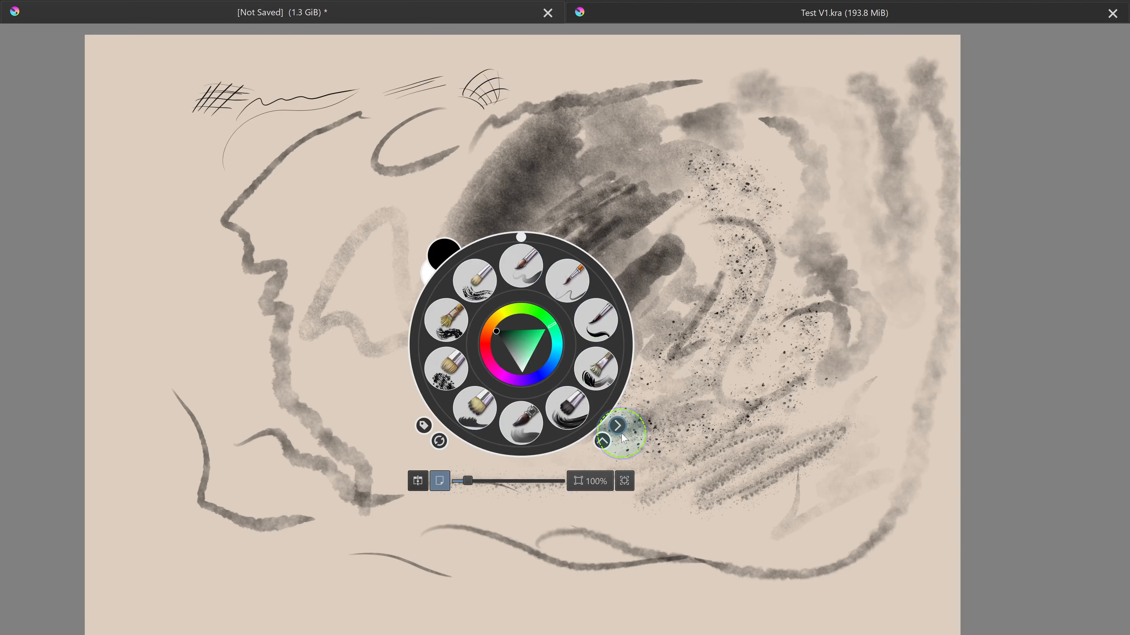
{"action": "left_click", "coordinate": [604, 442]}
{"action": "left_click", "coordinate": [604, 441]}
{"action": "left_click", "coordinate": [430, 430]}
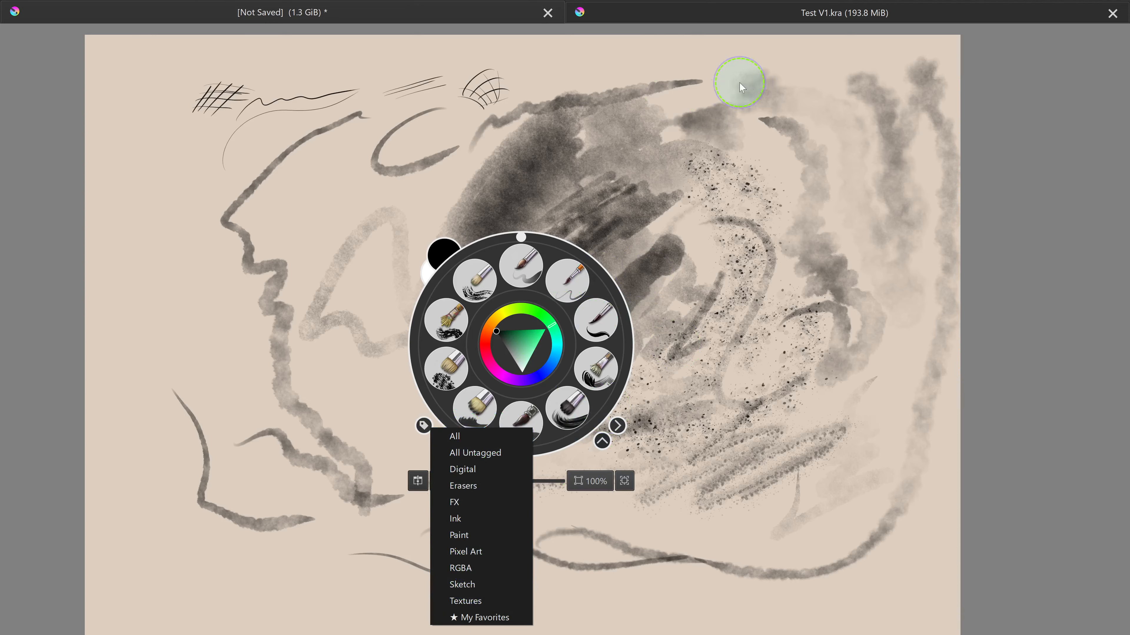
Leave canvas-only mode, open the Krita configuration, and look through the Display, Soft Proofing and General pages of Color Management.
{"action": "key", "text": "Tab"}
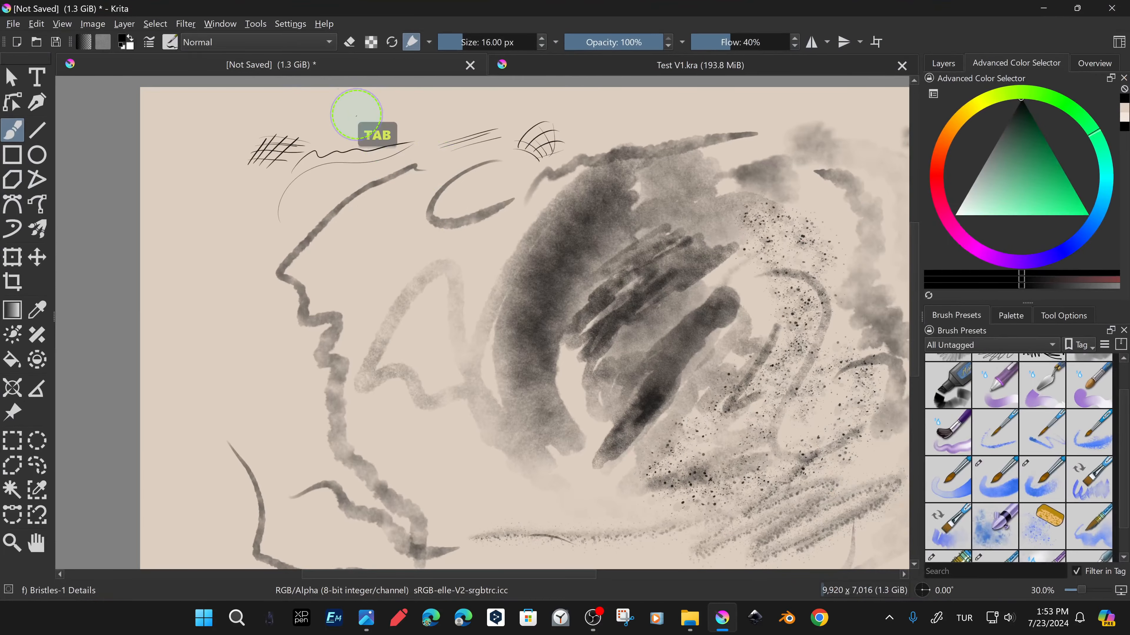
{"action": "left_click", "coordinate": [218, 26]}
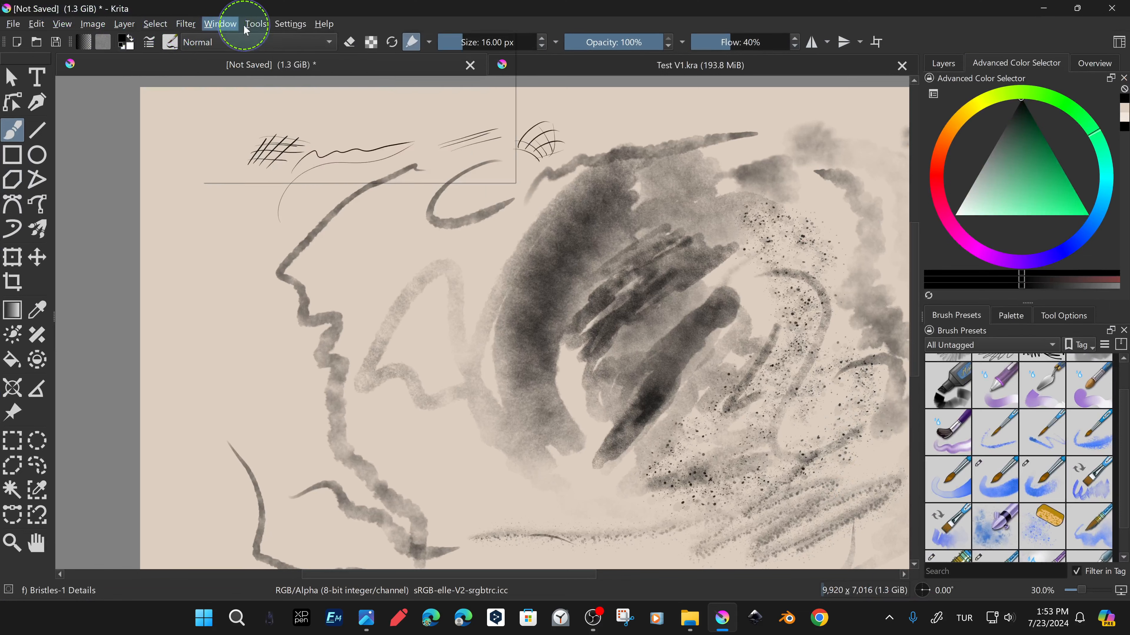
{"action": "left_click", "coordinate": [304, 24]}
{"action": "left_click", "coordinate": [291, 24]}
{"action": "left_click", "coordinate": [327, 39]}
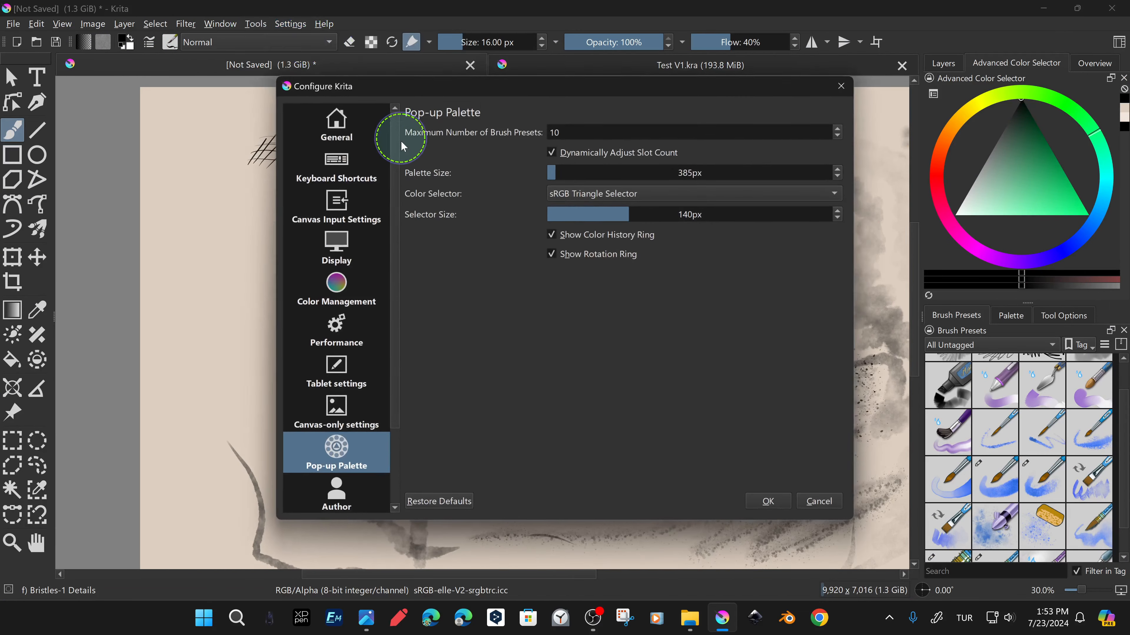
{"action": "left_click", "coordinate": [368, 276]}
{"action": "left_click", "coordinate": [475, 134]}
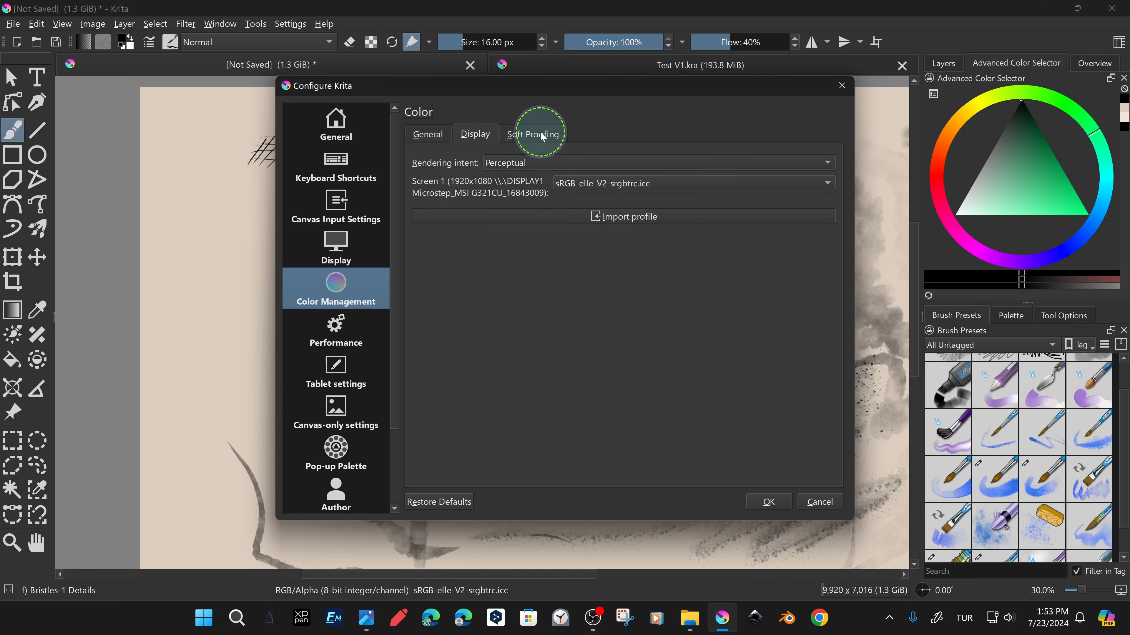
{"action": "left_click", "coordinate": [542, 136]}
{"action": "left_click", "coordinate": [428, 135]}
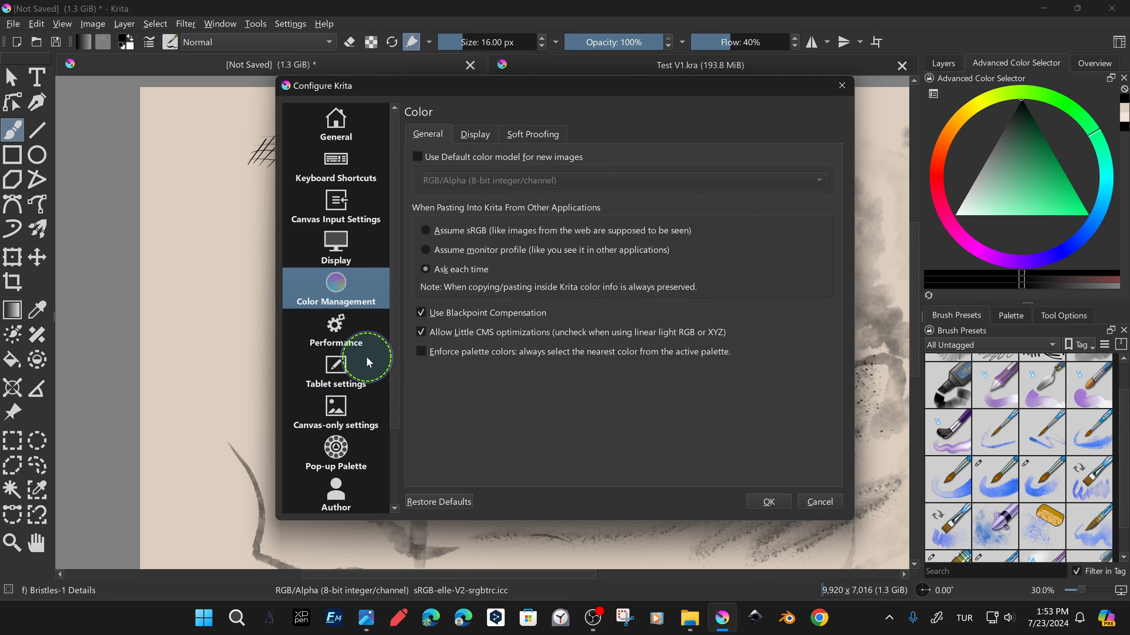
Configure the pop-up palette with a maximum of 45 brush presets, a 409px palette size and a 151px selector size.
{"action": "left_click", "coordinate": [350, 445]}
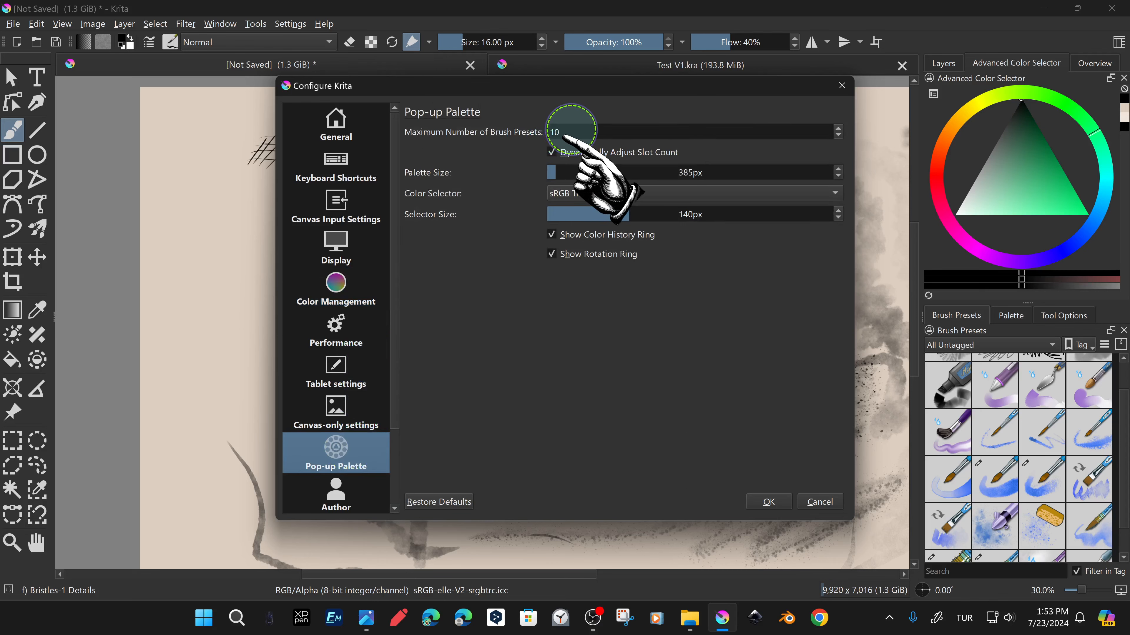
{"action": "left_click", "coordinate": [573, 130]}
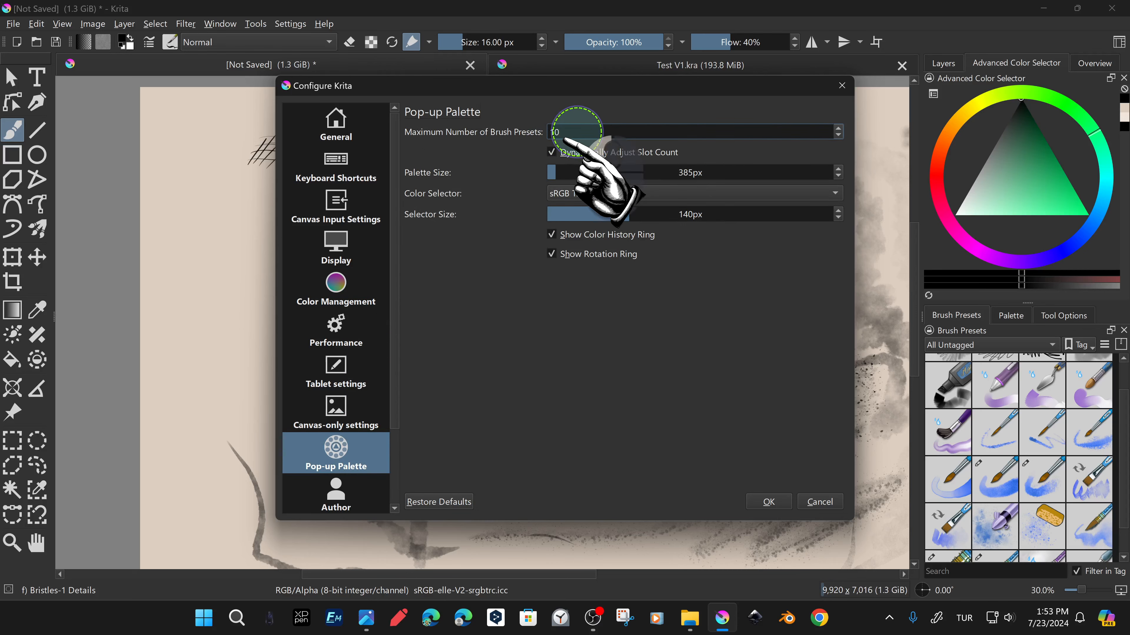
{"action": "left_click_drag", "start_coordinate": [577, 132], "coordinate": [493, 132]}
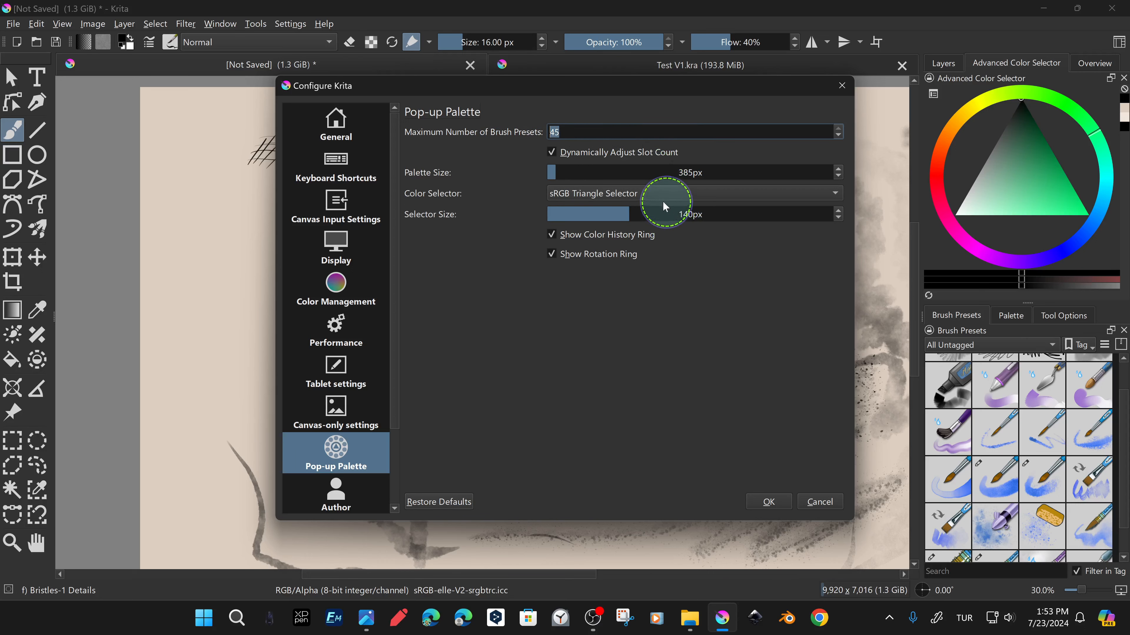
{"action": "mouse_move", "coordinate": [556, 174]}
{"action": "left_mouse_down"}
{"action": "mouse_move", "coordinate": [616, 173]}
{"action": "mouse_move", "coordinate": [596, 172]}
{"action": "left_mouse_up"}
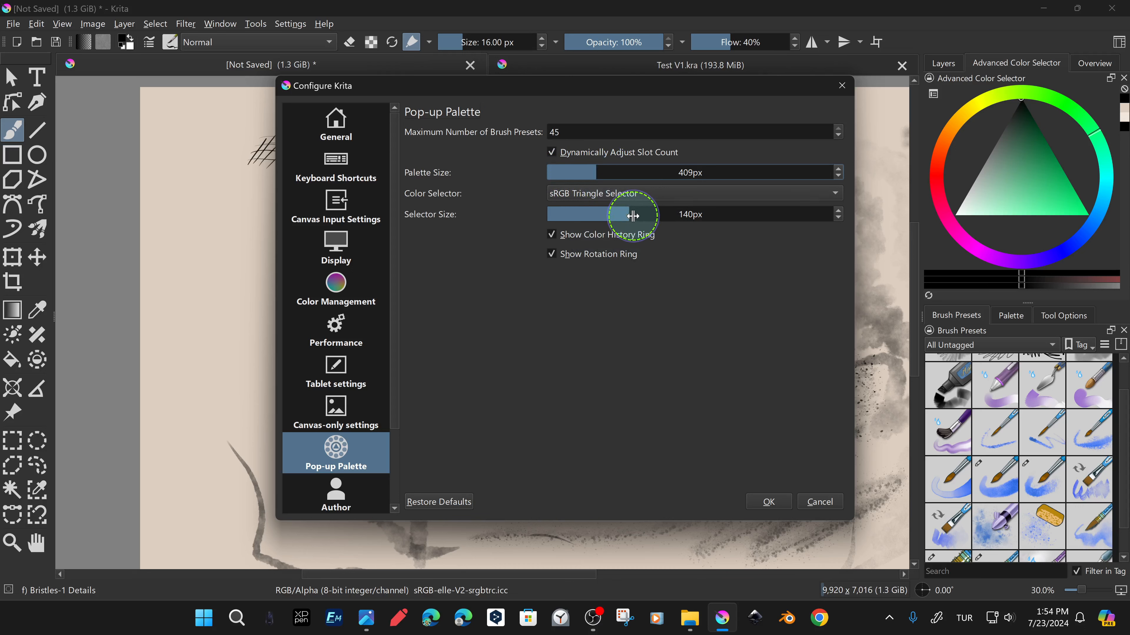
{"action": "left_click_drag", "start_coordinate": [631, 216], "coordinate": [637, 216]}
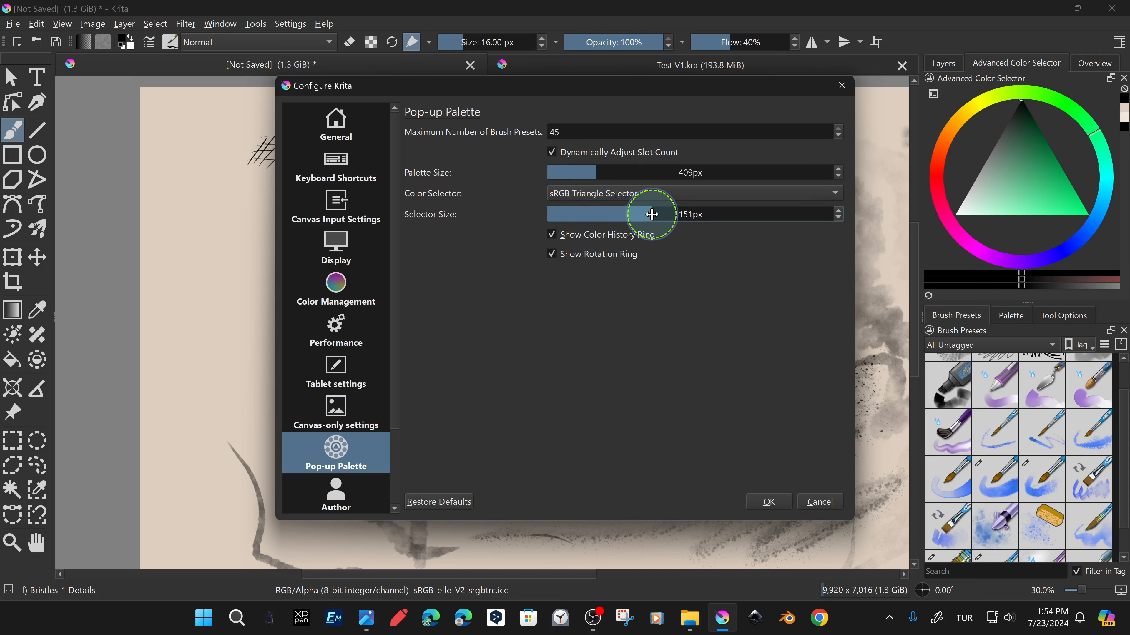
{"action": "left_click", "coordinate": [768, 501]}
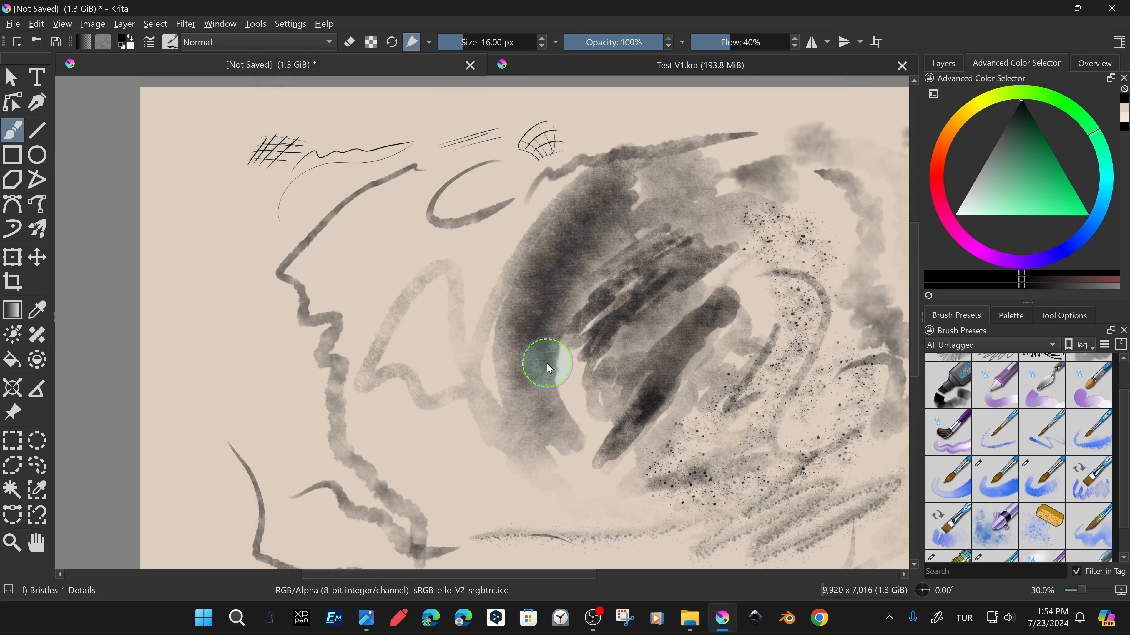
Check the enlarged pop-up palette, return to canvas-only mode, and sketch thin faint scribbles in front of the face profile.
{"action": "right_click", "coordinate": [549, 367]}
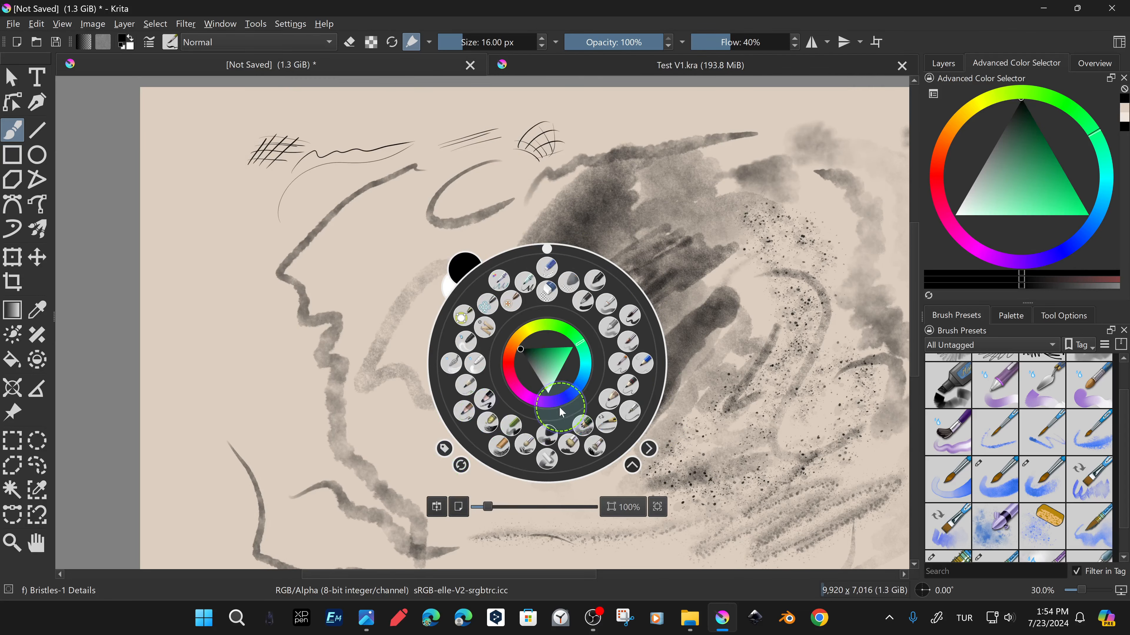
{"action": "key", "text": "Tab"}
{"action": "right_click", "coordinate": [345, 211]}
{"action": "right_click", "coordinate": [254, 340]}
{"action": "left_click_drag", "start_coordinate": [137, 360], "coordinate": [211, 364]}
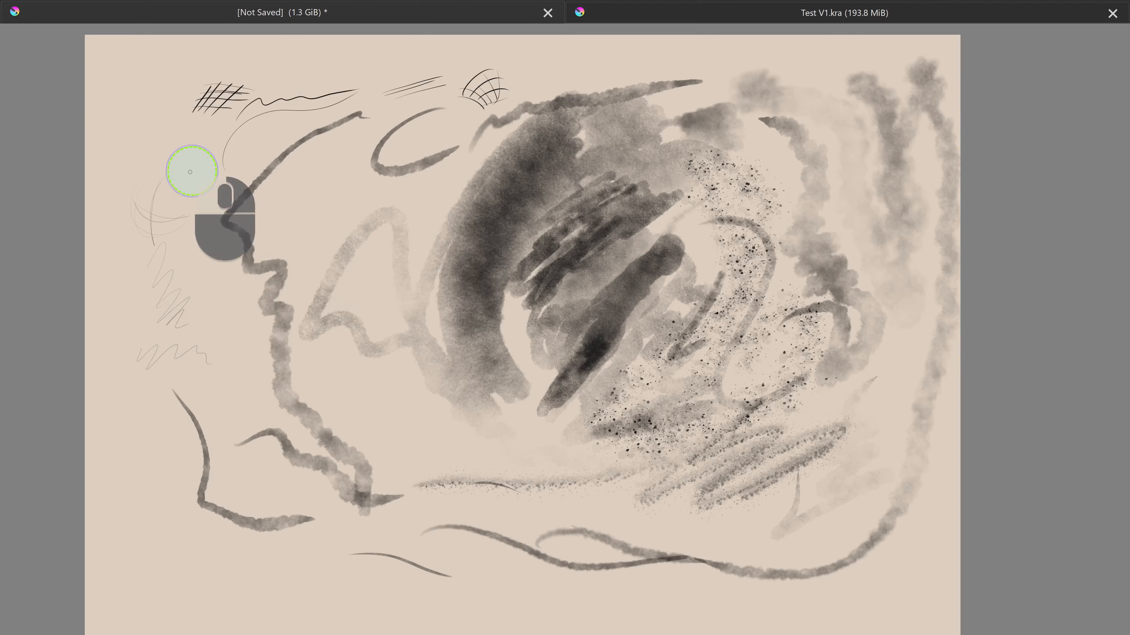
Pick further brushes from the pop-up palette and draw thin grey and thick black wavy strokes around the face profile.
{"action": "right_click", "coordinate": [272, 156]}
{"action": "left_click", "coordinate": [465, 140]}
{"action": "right_click", "coordinate": [318, 184]}
{"action": "left_click_drag", "start_coordinate": [145, 143], "coordinate": [262, 379]}
{"action": "left_click", "coordinate": [258, 243]}
{"action": "right_click", "coordinate": [243, 322]}
{"action": "left_click_drag", "start_coordinate": [221, 350], "coordinate": [234, 391]}
{"action": "left_click_drag", "start_coordinate": [286, 569], "coordinate": [372, 577]}
{"action": "right_click", "coordinate": [420, 464]}
{"action": "left_click_drag", "start_coordinate": [338, 546], "coordinate": [404, 543]}
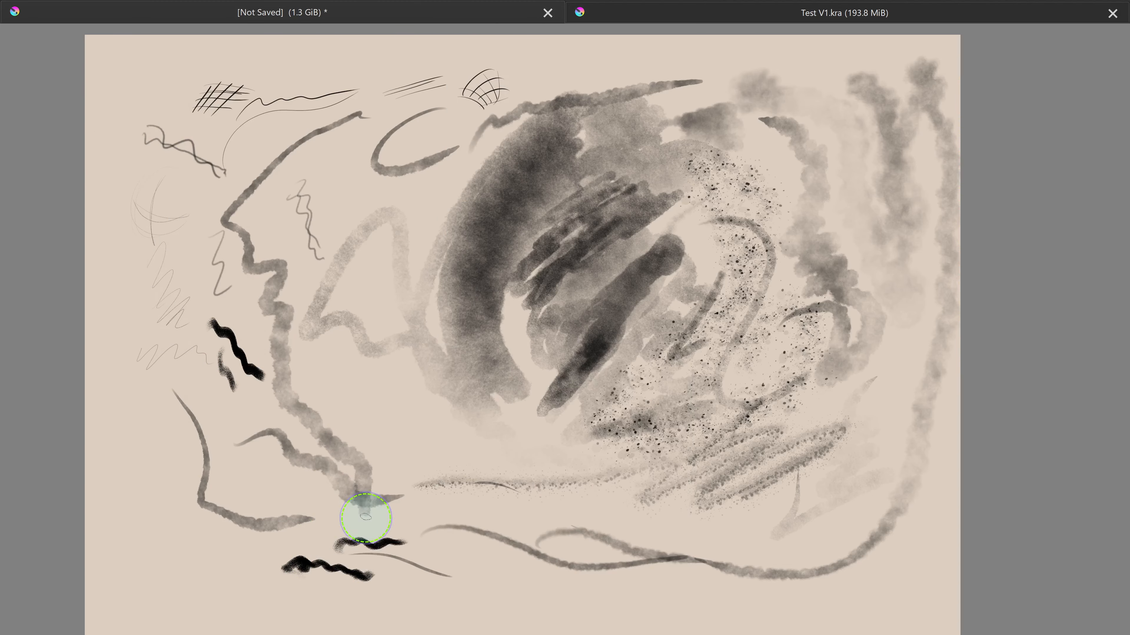
Scribble a dark textured oval patch near the canvas's lower-left corner, with lighter smudges below it.
{"action": "mouse_move", "coordinate": [114, 425]}
{"action": "left_mouse_down"}
{"action": "mouse_move", "coordinate": [174, 516]}
{"action": "mouse_move", "coordinate": [124, 491]}
{"action": "mouse_move", "coordinate": [110, 418]}
{"action": "mouse_move", "coordinate": [107, 461]}
{"action": "mouse_move", "coordinate": [133, 421]}
{"action": "left_mouse_up"}
{"action": "left_click_drag", "start_coordinate": [183, 543], "coordinate": [201, 591]}
{"action": "left_click_drag", "start_coordinate": [208, 541], "coordinate": [228, 556]}
Choose other brushes from the pop-up palette and paint bold black scribbles and loops along the canvas's left edge.
{"action": "right_click", "coordinate": [365, 377]}
{"action": "left_click", "coordinate": [305, 436]}
{"action": "left_click_drag", "start_coordinate": [121, 308], "coordinate": [158, 352]}
{"action": "right_click", "coordinate": [337, 329]}
{"action": "left_click", "coordinate": [431, 331]}
{"action": "left_click_drag", "start_coordinate": [176, 255], "coordinate": [229, 289]}
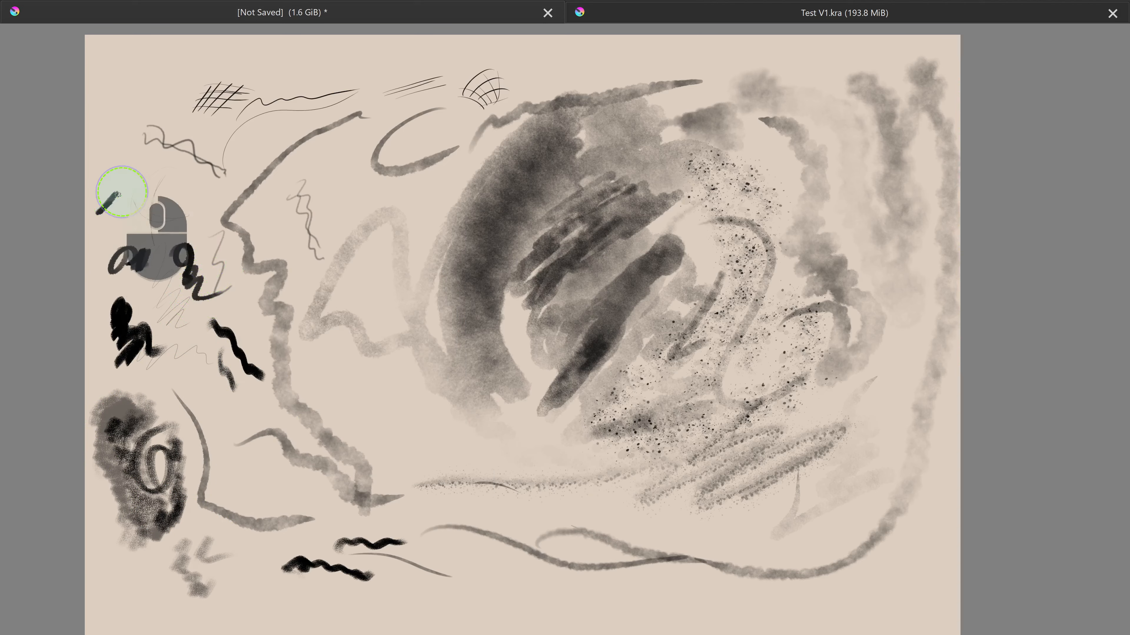
{"action": "left_click_drag", "start_coordinate": [121, 193], "coordinate": [122, 236]}
Pick another brush from the pop-up palette and paint broad grey-to-black strokes along the canvas's upper and lower edges.
{"action": "right_click", "coordinate": [157, 157]}
{"action": "left_click", "coordinate": [240, 107]}
{"action": "mouse_move", "coordinate": [121, 67]}
{"action": "left_mouse_down"}
{"action": "mouse_move", "coordinate": [266, 71]}
{"action": "mouse_move", "coordinate": [360, 52]}
{"action": "left_mouse_up"}
{"action": "mouse_move", "coordinate": [400, 66]}
{"action": "left_mouse_down"}
{"action": "mouse_move", "coordinate": [514, 50]}
{"action": "mouse_move", "coordinate": [822, 58]}
{"action": "left_mouse_up"}
{"action": "left_click_drag", "start_coordinate": [518, 84], "coordinate": [831, 91]}
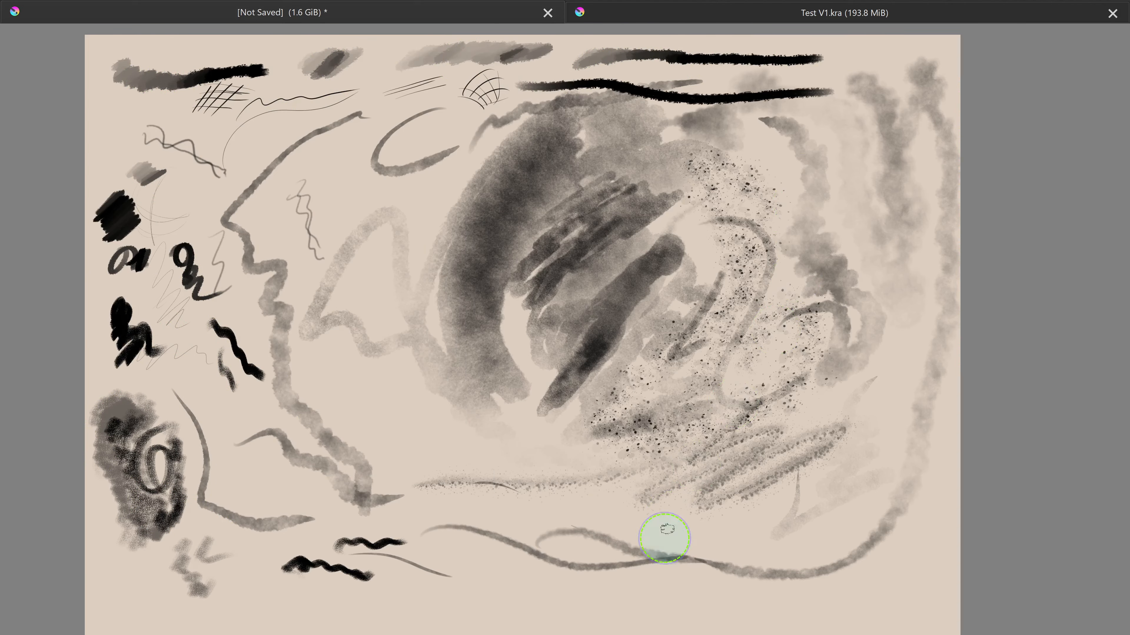
{"action": "left_click_drag", "start_coordinate": [525, 604], "coordinate": [909, 584]}
{"action": "left_click_drag", "start_coordinate": [394, 613], "coordinate": [538, 558]}
Fit the canvas, show the pop-up palette's brush HUD, and select a blue hue and a brush from the Ink tag.
{"action": "right_click", "coordinate": [508, 210]}
{"action": "left_click", "coordinate": [682, 495]}
{"action": "left_click", "coordinate": [657, 452]}
{"action": "left_click", "coordinate": [673, 436]}
{"action": "left_click", "coordinate": [593, 382]}
{"action": "left_click", "coordinate": [469, 436]}
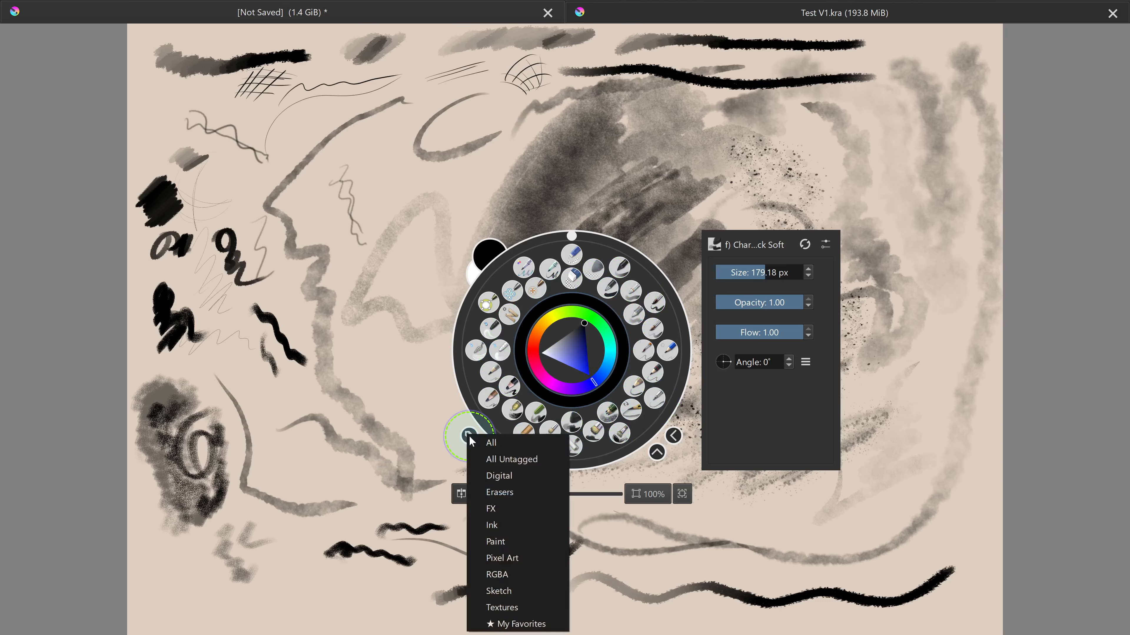
{"action": "left_click", "coordinate": [493, 525]}
{"action": "left_click", "coordinate": [639, 320]}
Scribble overlapping dark blue and light blue ink lines inside the forehead of the face profile.
{"action": "right_click", "coordinate": [406, 172]}
{"action": "right_click", "coordinate": [397, 173]}
{"action": "left_click", "coordinate": [433, 188]}
{"action": "left_click", "coordinate": [471, 184]}
{"action": "left_click_drag", "start_coordinate": [374, 139], "coordinate": [436, 174]}
{"action": "mouse_move", "coordinate": [436, 186]}
{"action": "left_mouse_down"}
{"action": "mouse_move", "coordinate": [391, 208]}
{"action": "mouse_move", "coordinate": [450, 196]}
{"action": "left_mouse_up"}
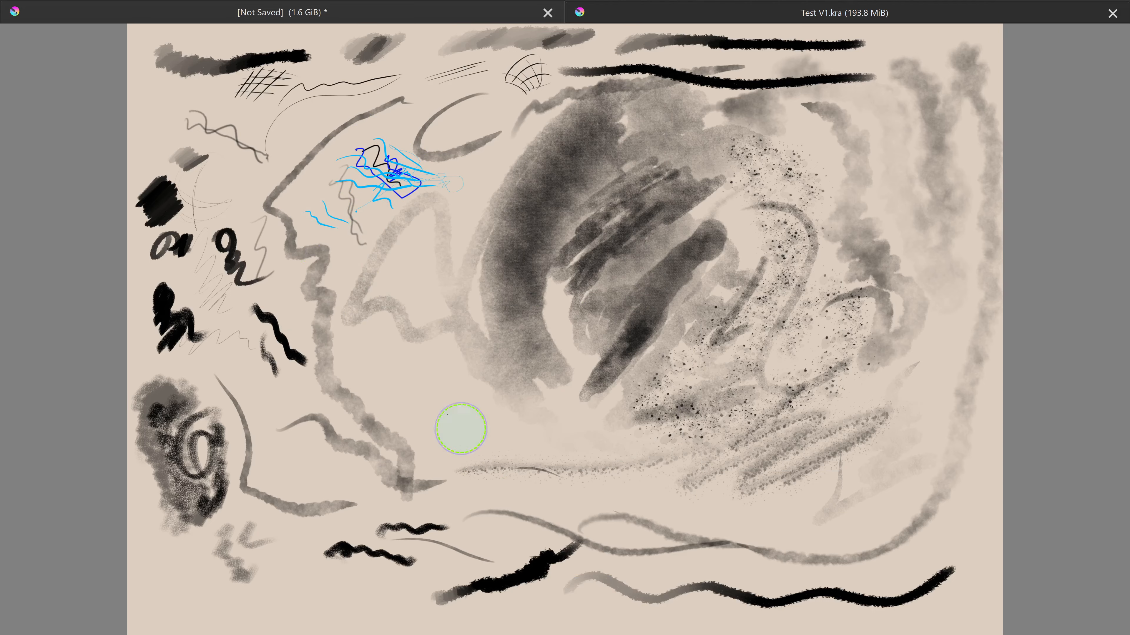
Leave canvas-only mode and undo the last three light blue ink strokes.
{"action": "key", "text": "Tab"}
{"action": "key", "text": "ctrl+z"}
{"action": "key", "text": "ctrl+z"}
{"action": "key", "text": "ctrl+z"}
{"action": "left_click_drag", "start_coordinate": [675, 313], "coordinate": [561, 324]}
{"action": "left_click_drag", "start_coordinate": [665, 322], "coordinate": [576, 384]}
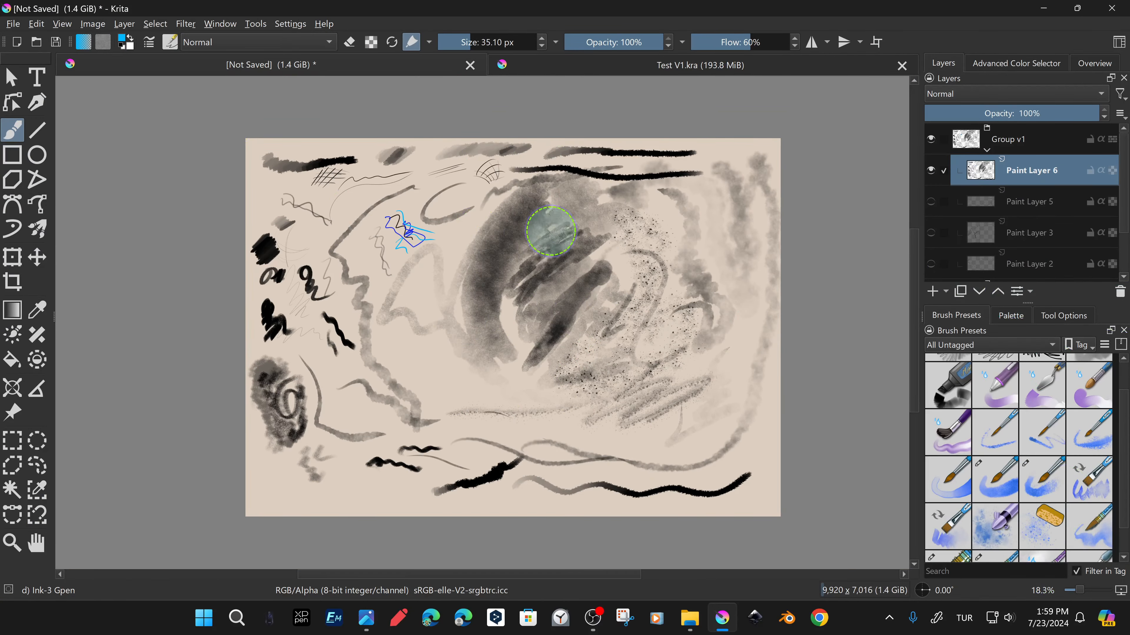
Open the pop-up palette over the painting, try its zoom control, and reopen the palette.
{"action": "right_click", "coordinate": [629, 245]}
{"action": "left_click", "coordinate": [711, 389]}
{"action": "right_click", "coordinate": [717, 315]}
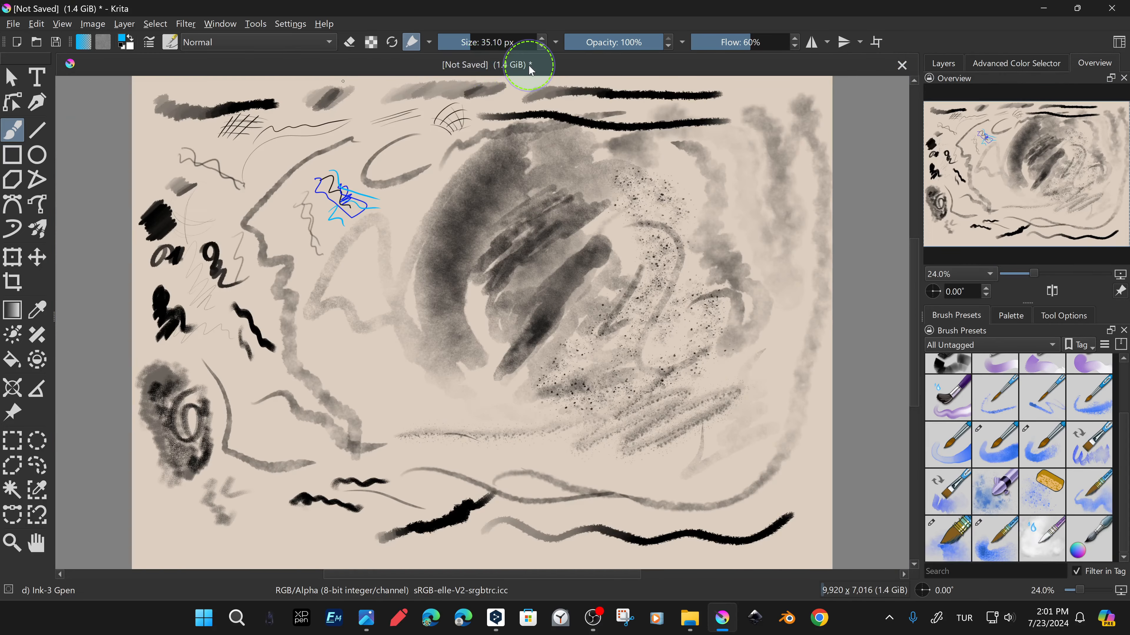
Save the painting as the Krita document "Interface tutorial for Beginners in Krita V1".
{"action": "key", "text": "ctrl+shift+s"}
{"action": "left_click", "coordinate": [214, 296]}
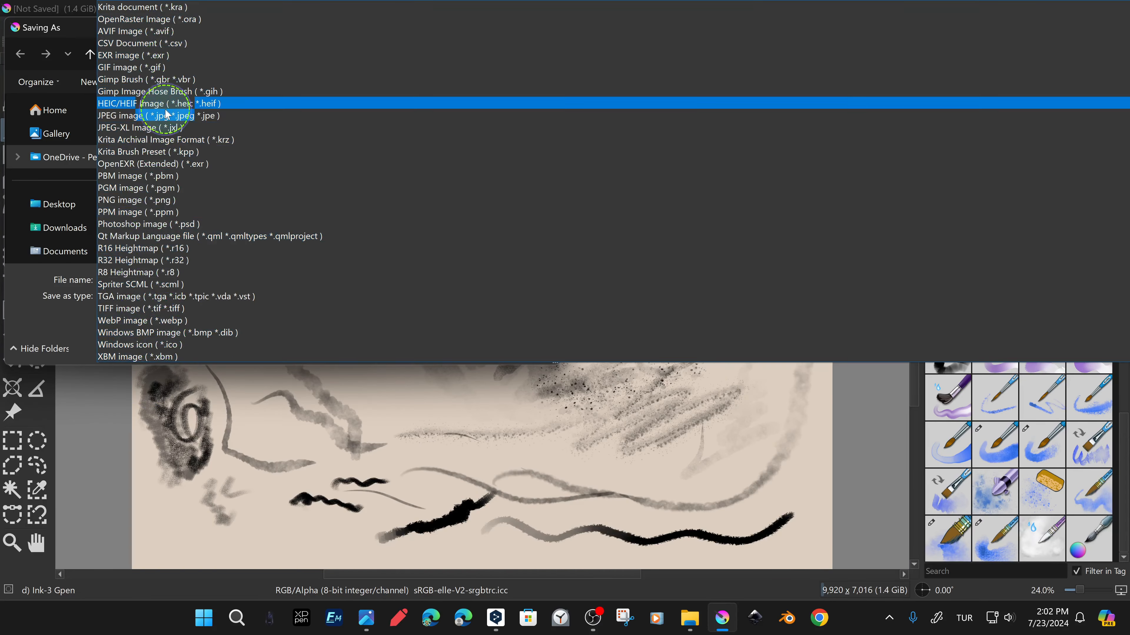
{"action": "left_click", "coordinate": [166, 7]}
{"action": "key", "text": "Return"}
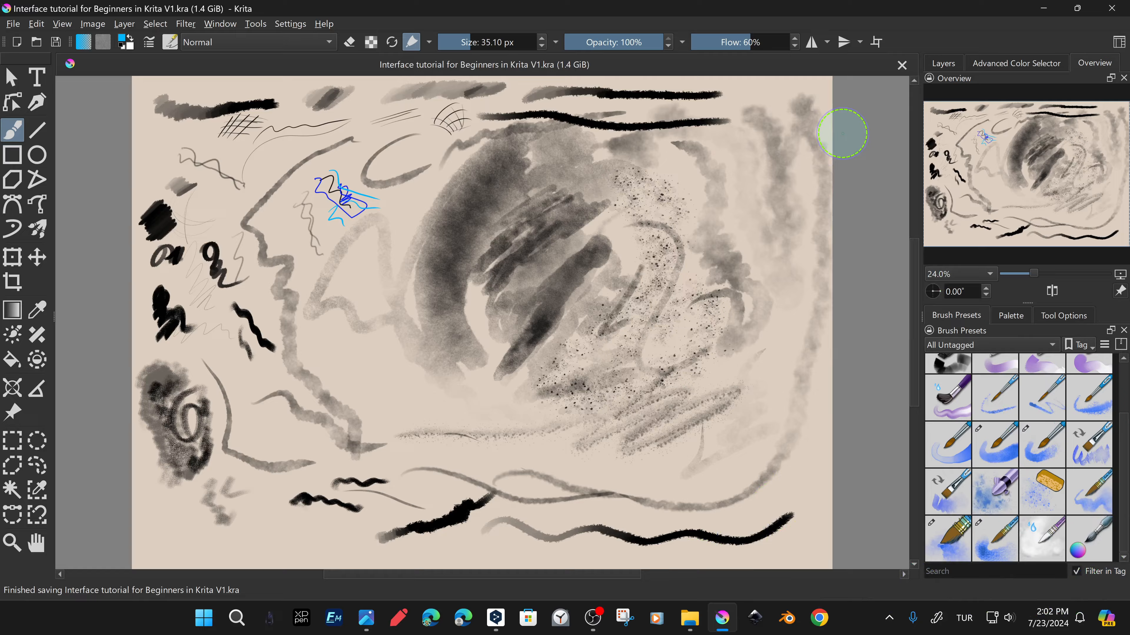
Close the saved document and reopen "Interface tutorial for Beginners in Krita V1" from the recent images.
{"action": "left_click", "coordinate": [886, 58]}
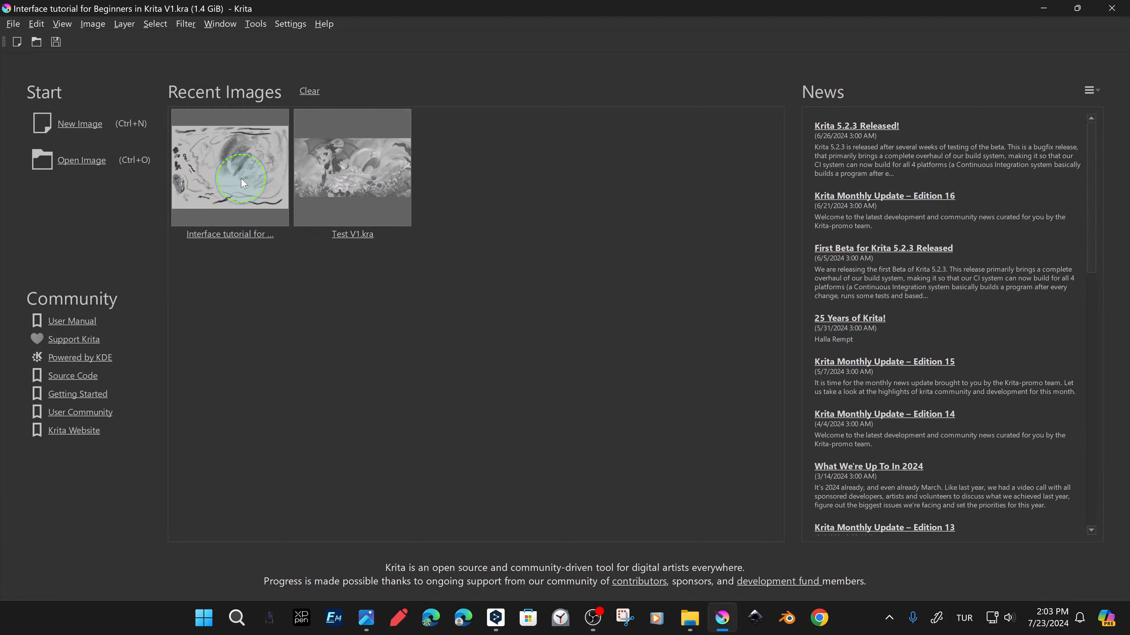
{"action": "left_click", "coordinate": [243, 182]}
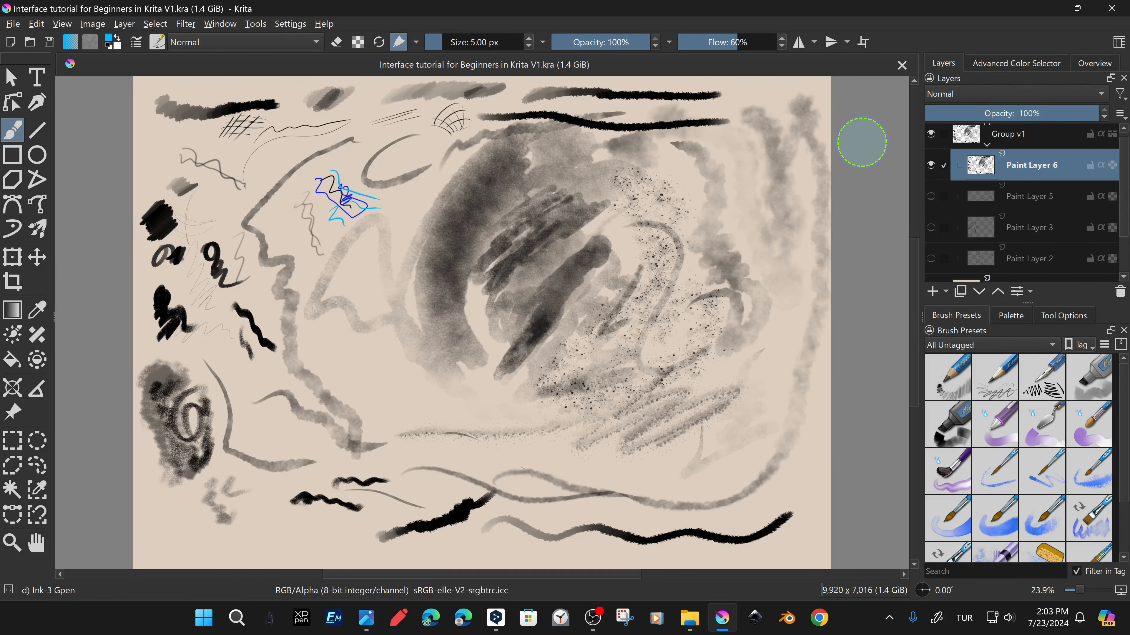